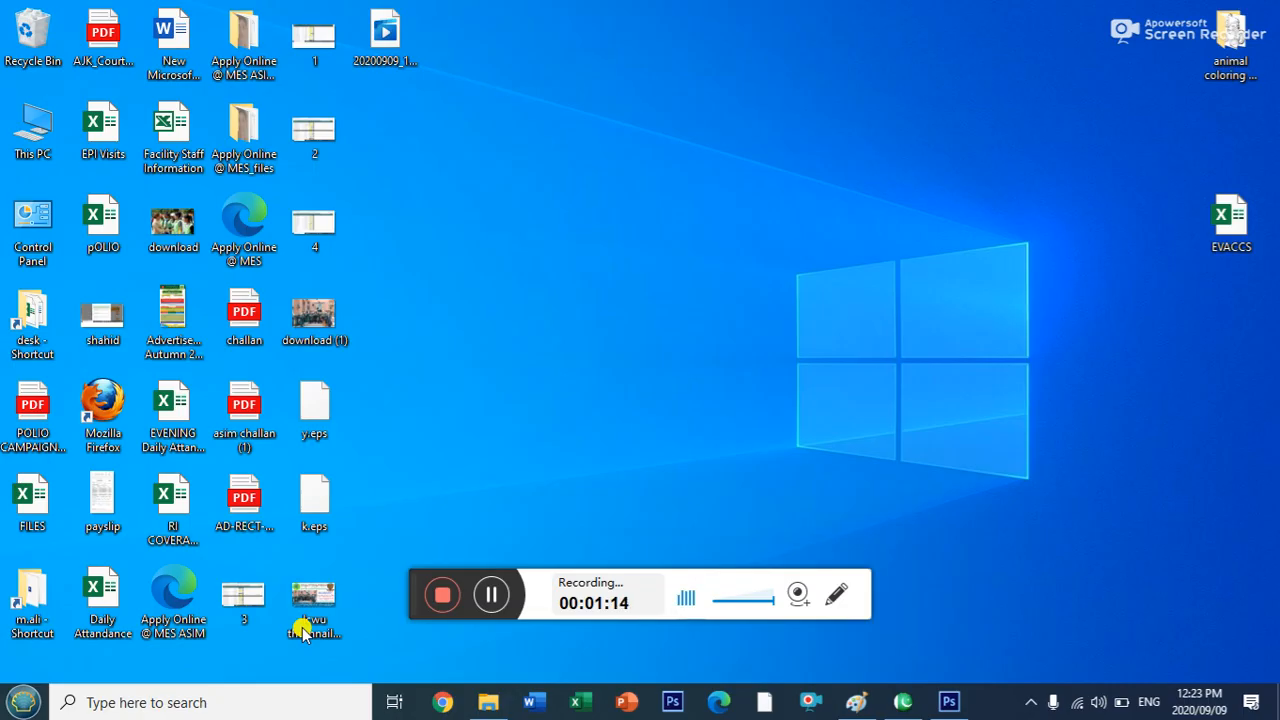
Open the browser and go to the LCWU website by entering lcwu in the address bar
{"action": "left_click", "coordinate": [443, 703]}
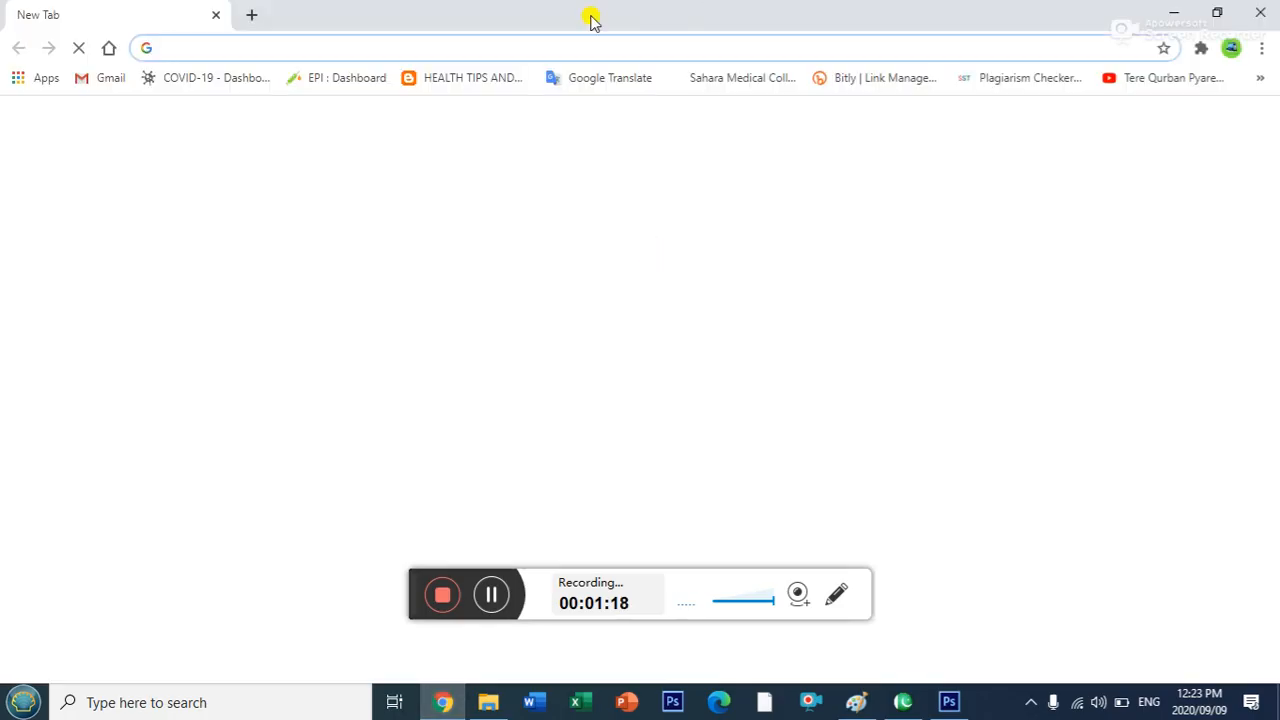
{"action": "left_click", "coordinate": [589, 45]}
{"action": "type", "text": "lcwu"}
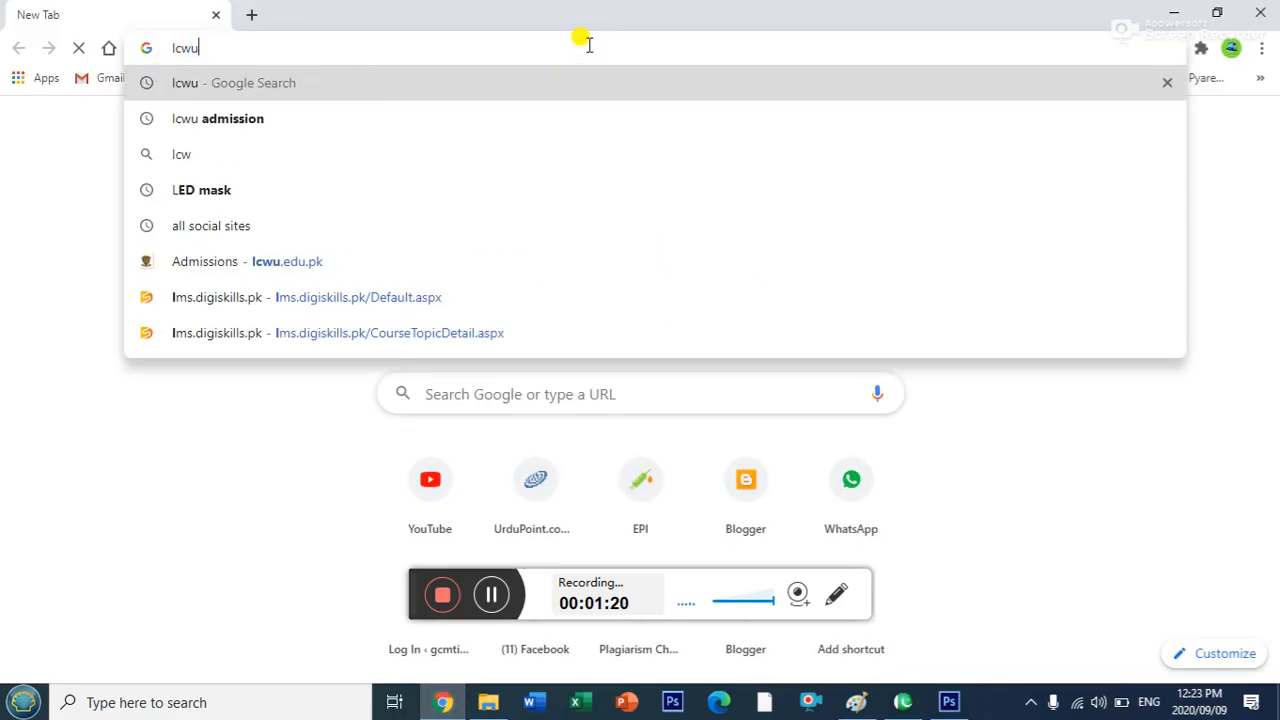
{"action": "key", "text": "Return"}
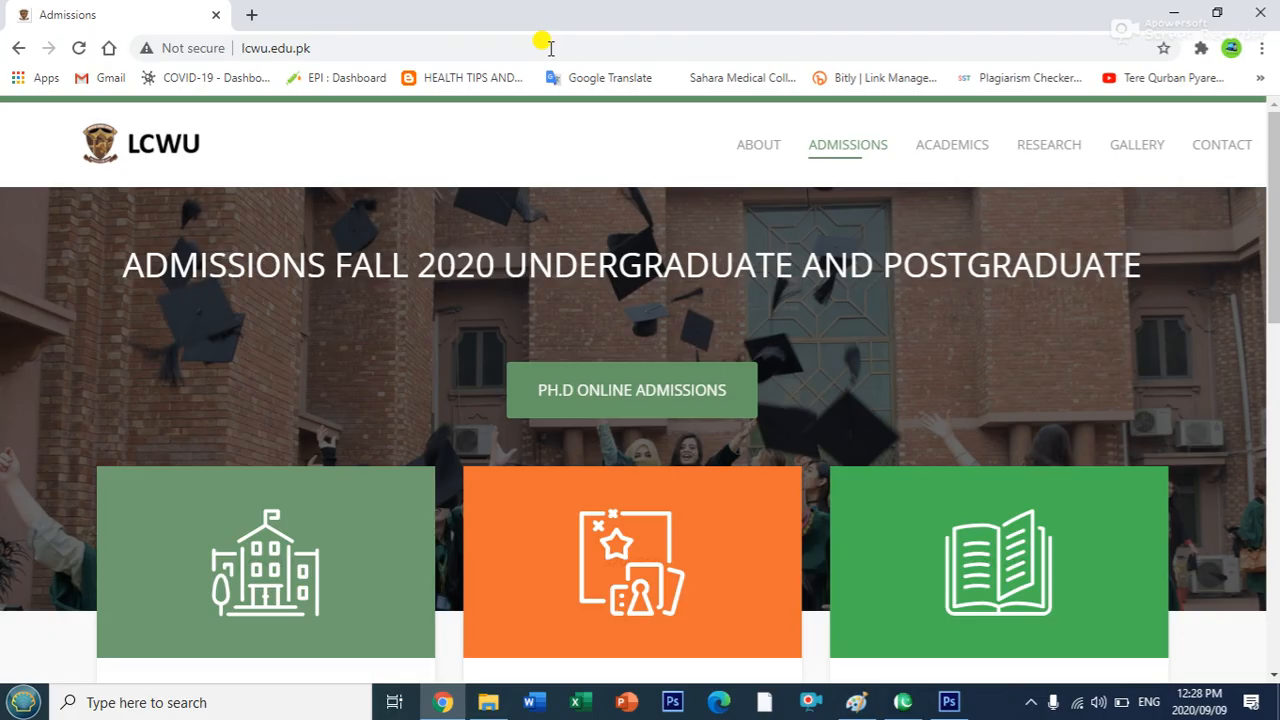
Open the PhD online admissions portal and go to its sign-up form for a new account
{"action": "left_click", "coordinate": [613, 391]}
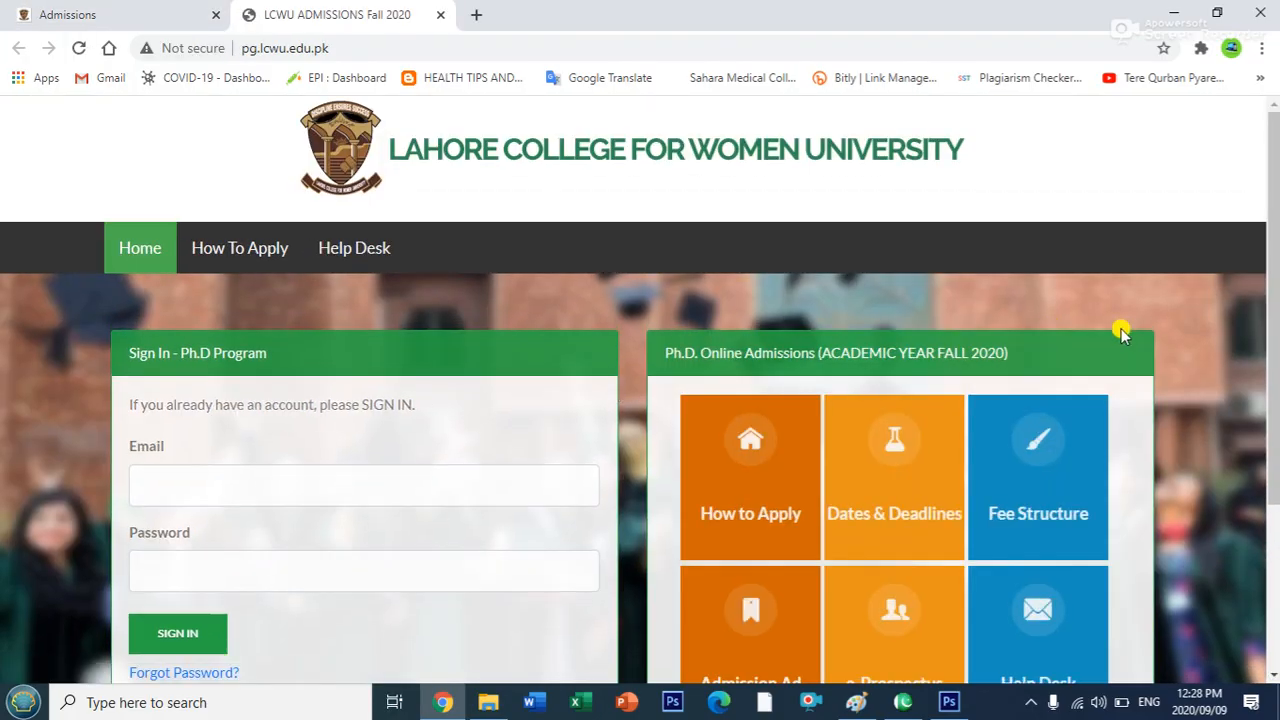
{"action": "left_click_drag", "start_coordinate": [1272, 272], "coordinate": [1276, 348]}
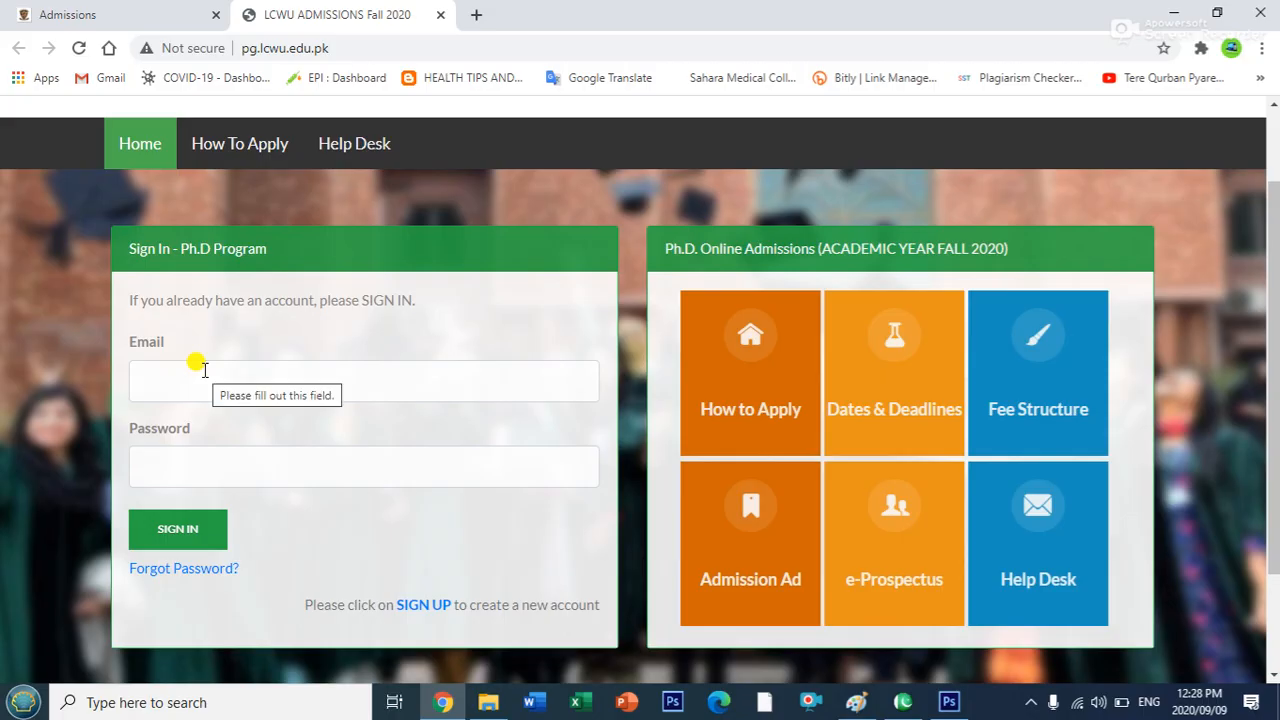
{"action": "left_click", "coordinate": [410, 606]}
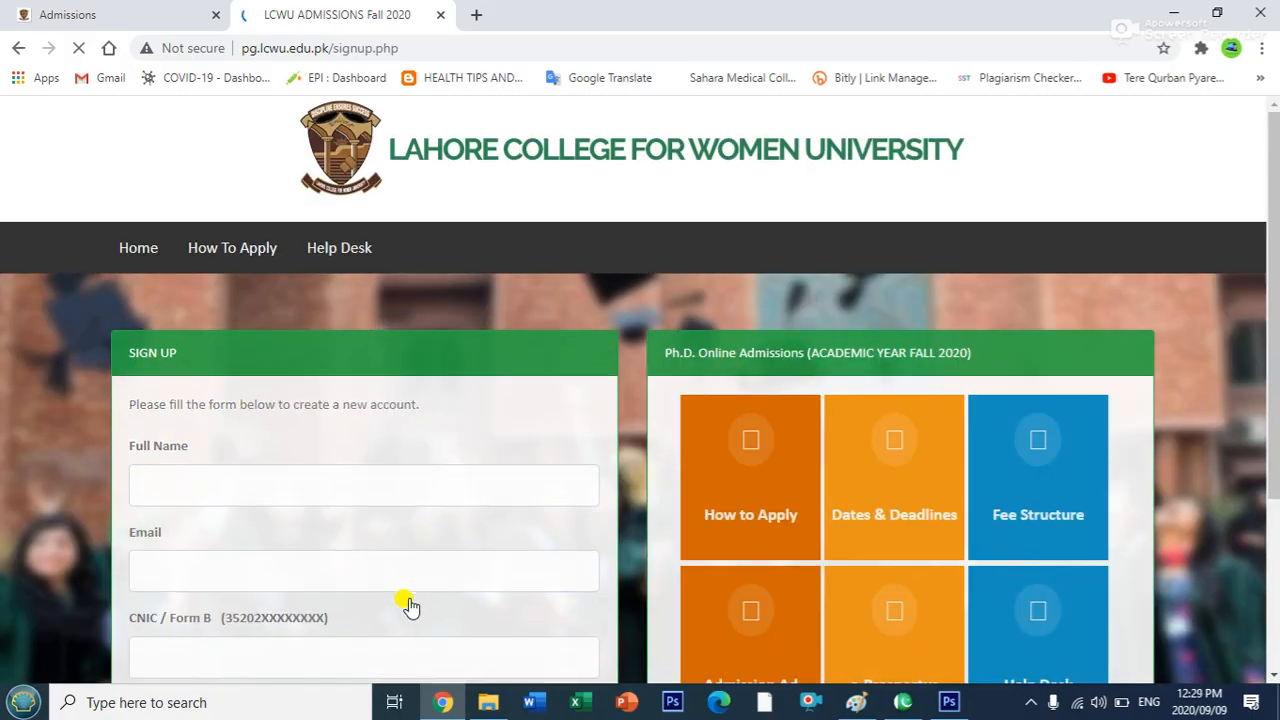
Enter the applicant's full name in the sign-up form's Full Name field
{"action": "left_click_drag", "start_coordinate": [1273, 385], "coordinate": [1274, 473]}
{"action": "left_click", "coordinate": [325, 336]}
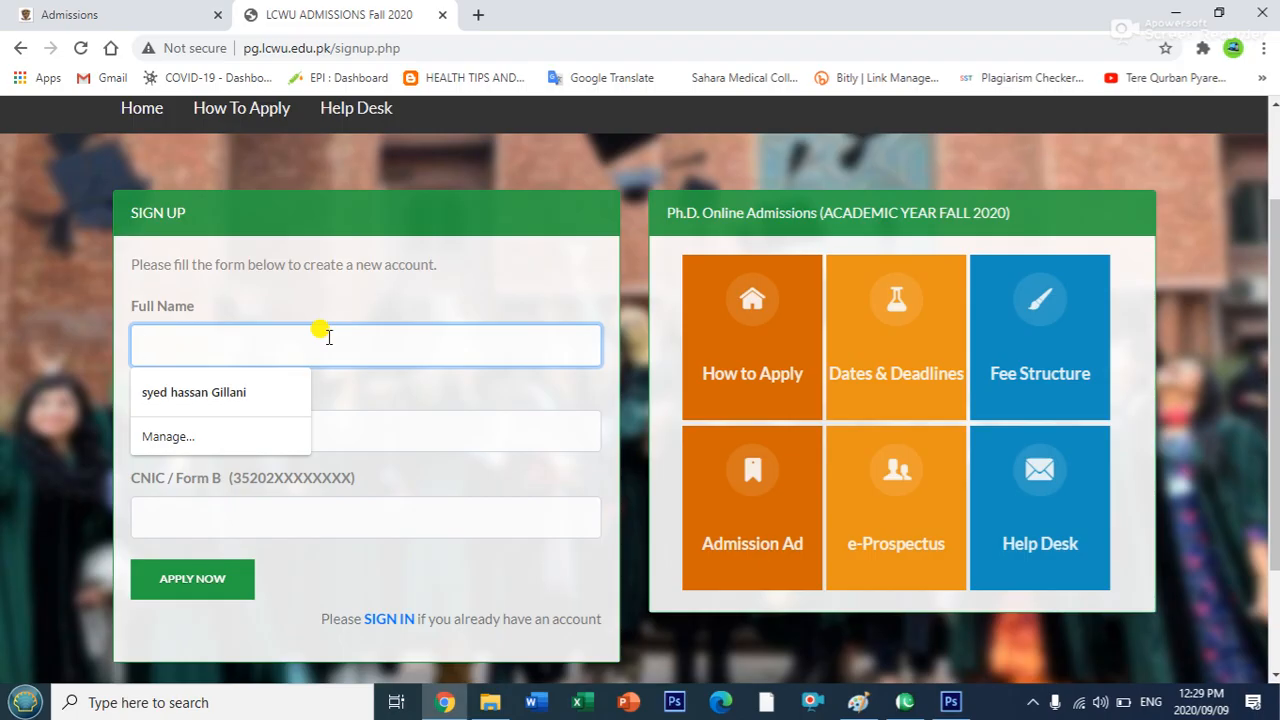
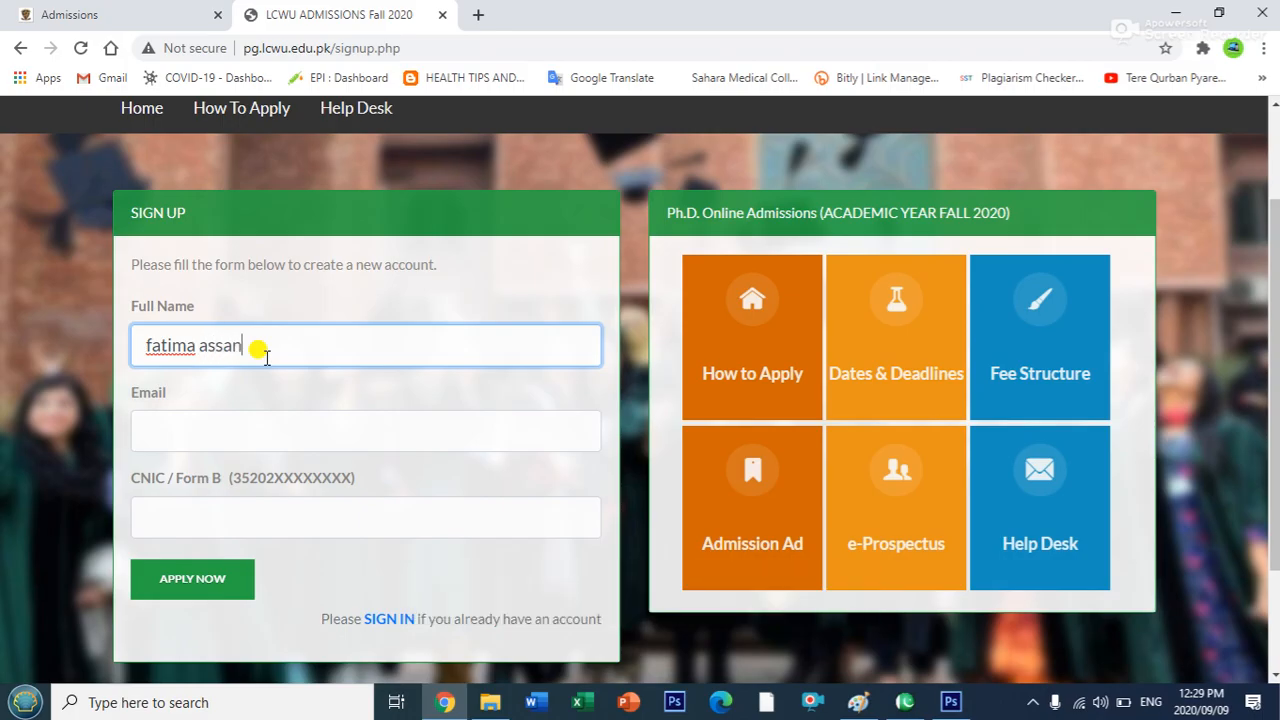
Fill in the applicant's e-mail address in the sign-up form's Email field
{"action": "left_click", "coordinate": [215, 431]}
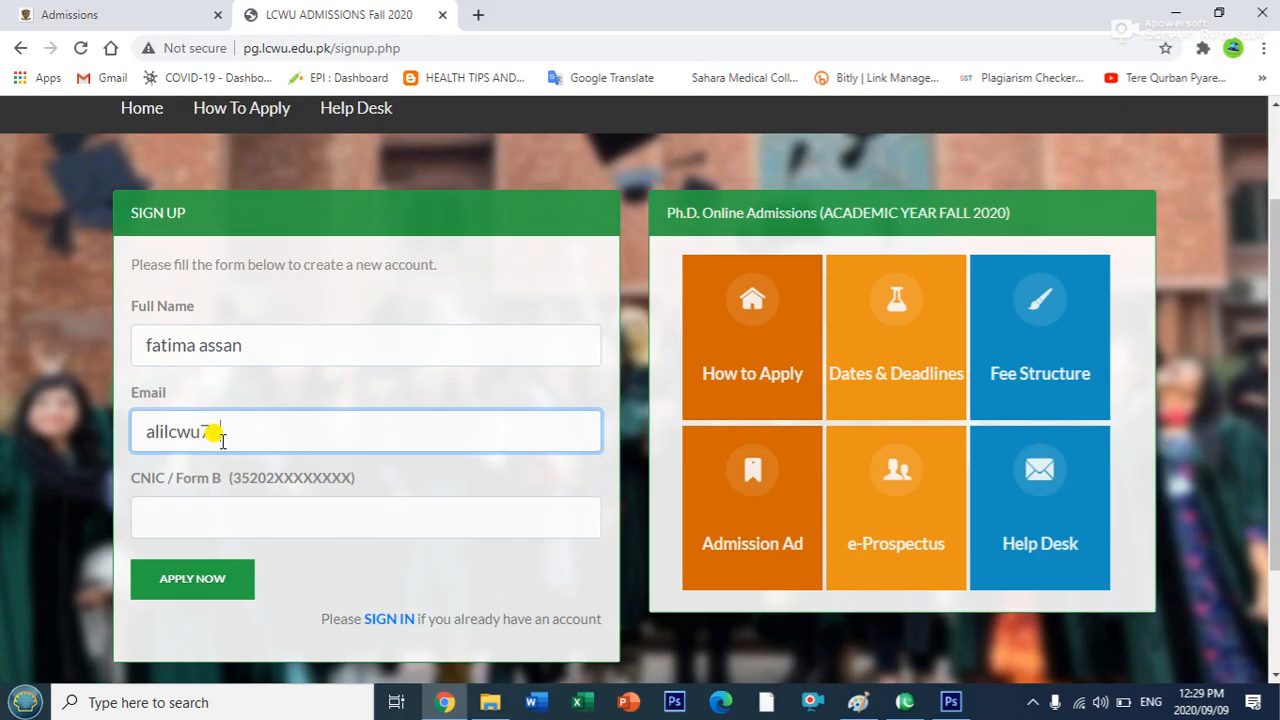
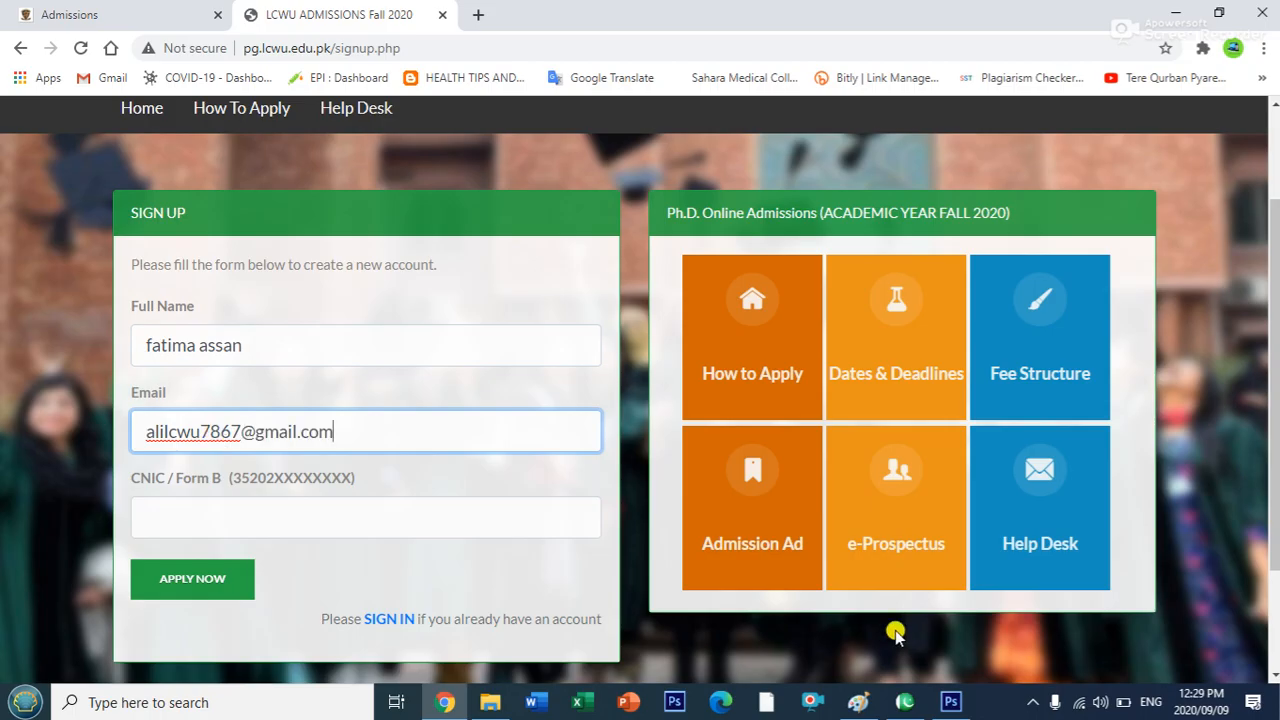
Enter the applicant's CNIC / Form B number and submit the sign-up form with Apply Now
{"action": "left_click", "coordinate": [388, 514]}
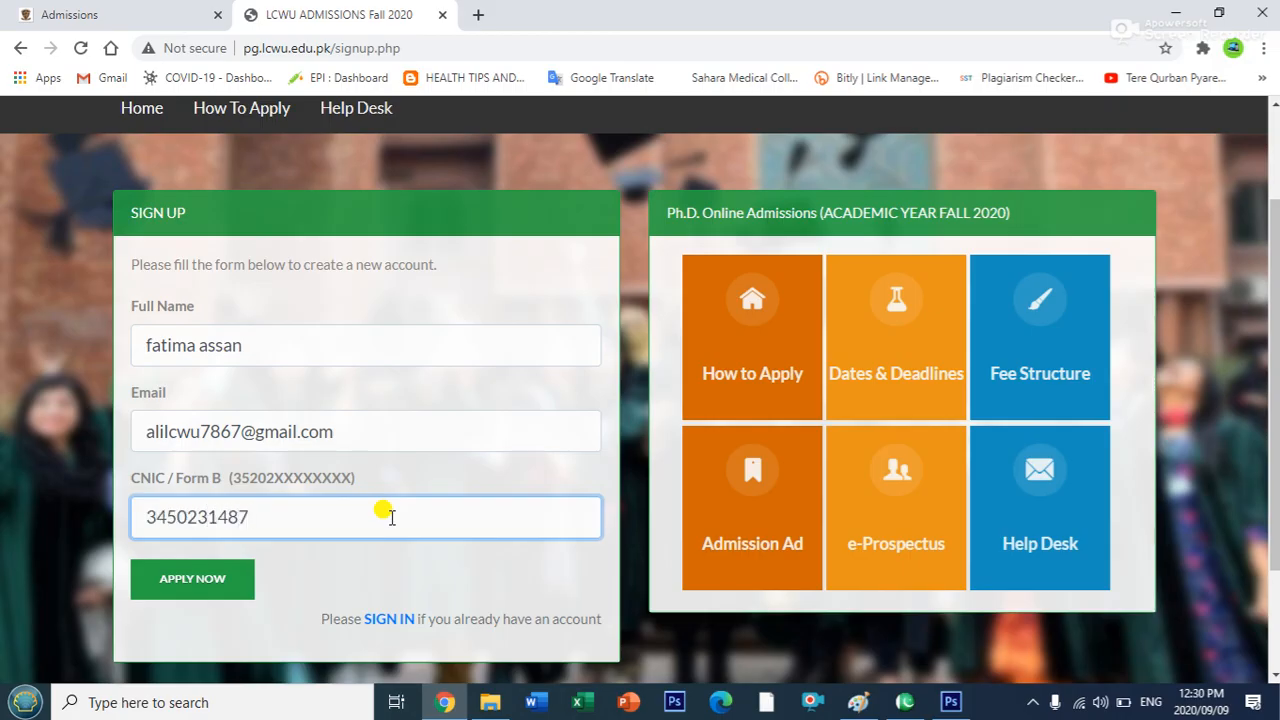
{"action": "left_click", "coordinate": [222, 574]}
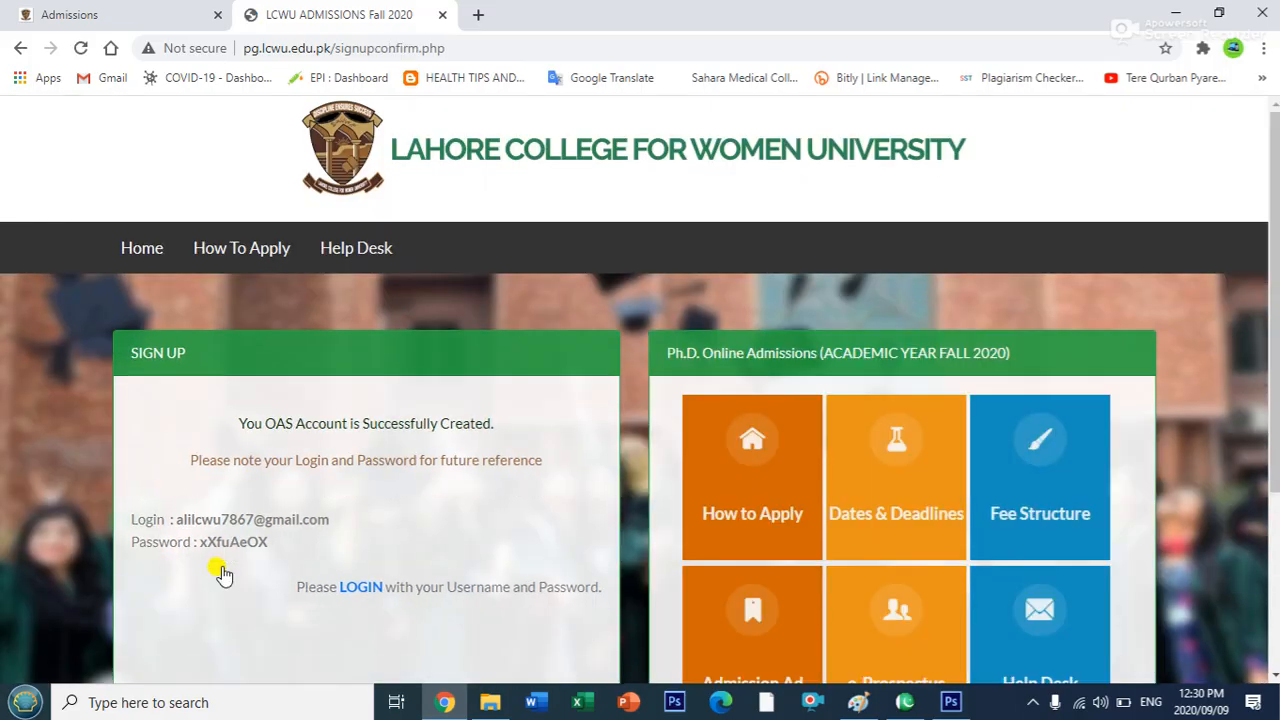
Copy the generated account password from the confirmation page and minimize the browser
{"action": "left_click_drag", "start_coordinate": [1271, 245], "coordinate": [1273, 315]}
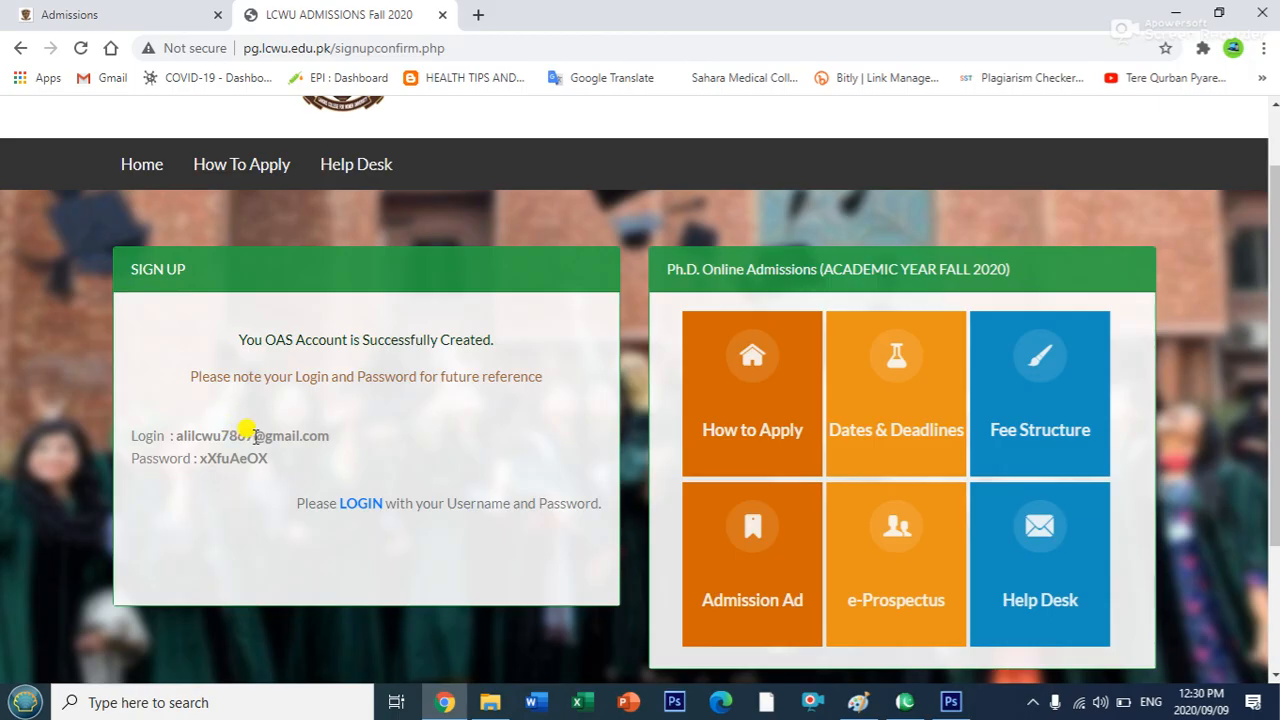
{"action": "left_click_drag", "start_coordinate": [196, 457], "coordinate": [275, 465]}
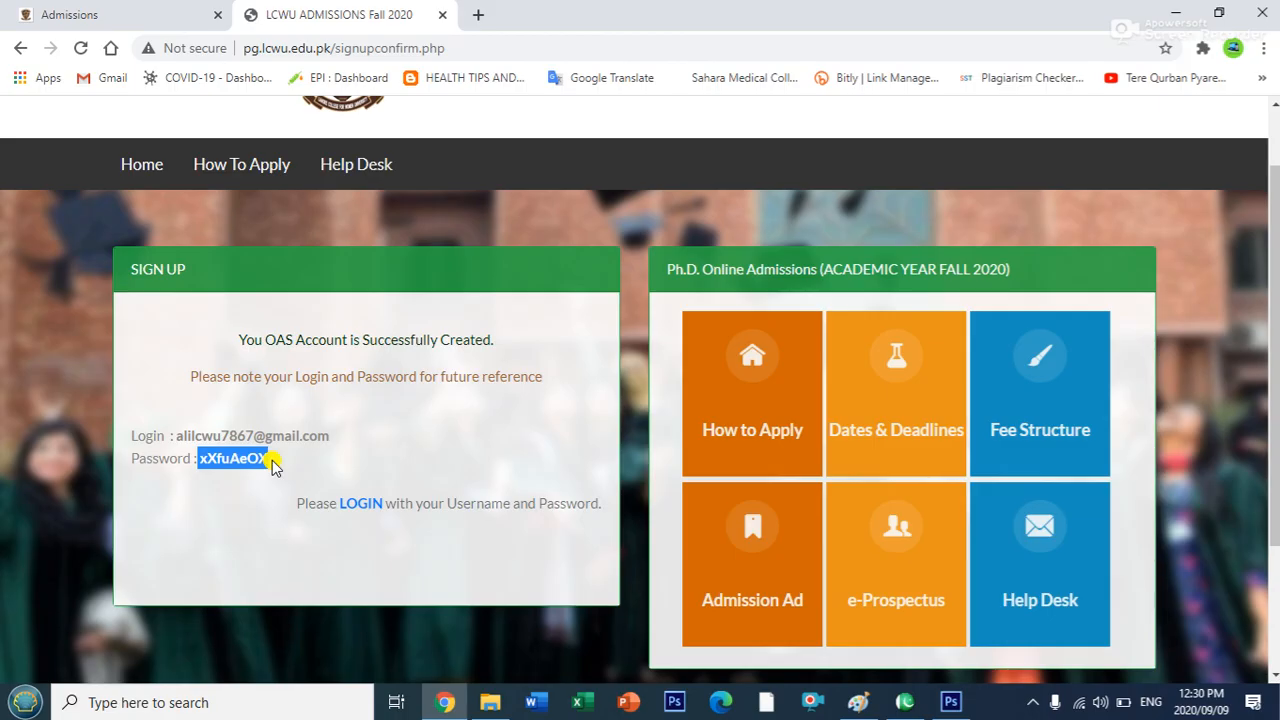
{"action": "left_click", "coordinate": [1172, 14]}
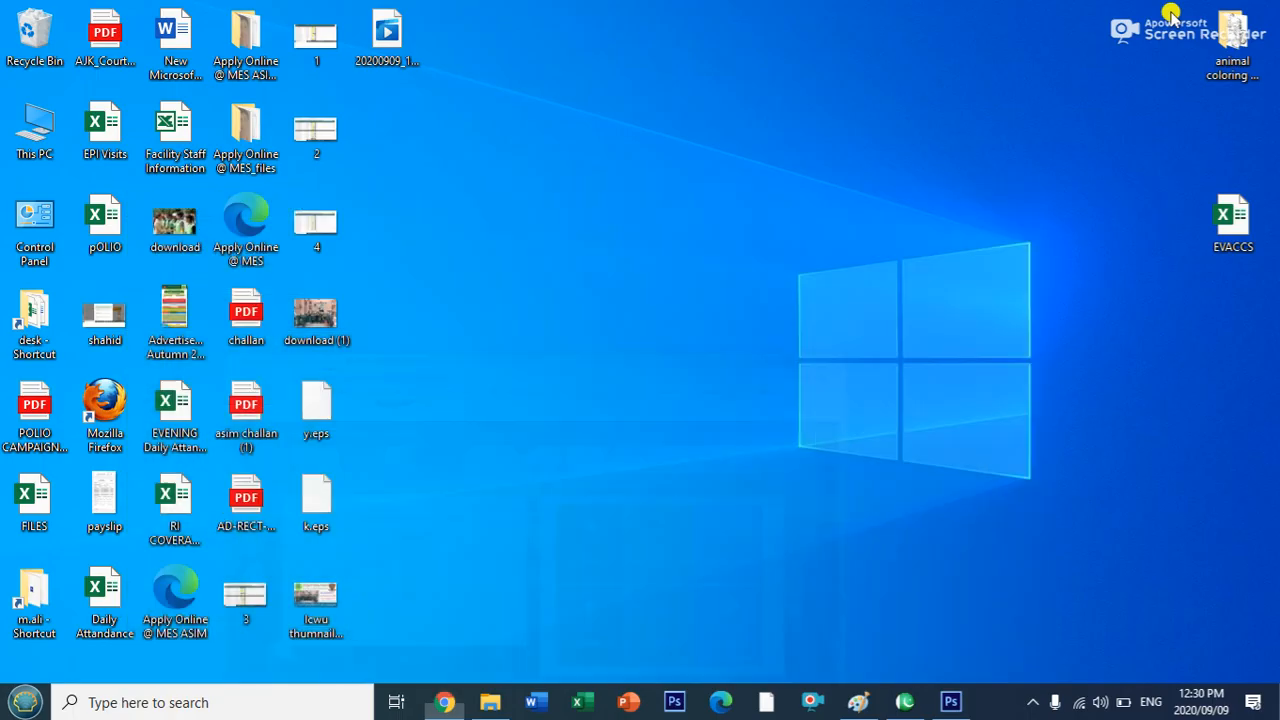
Create a new text document on the desktop and open it in Notepad
{"action": "right_click", "coordinate": [762, 135]}
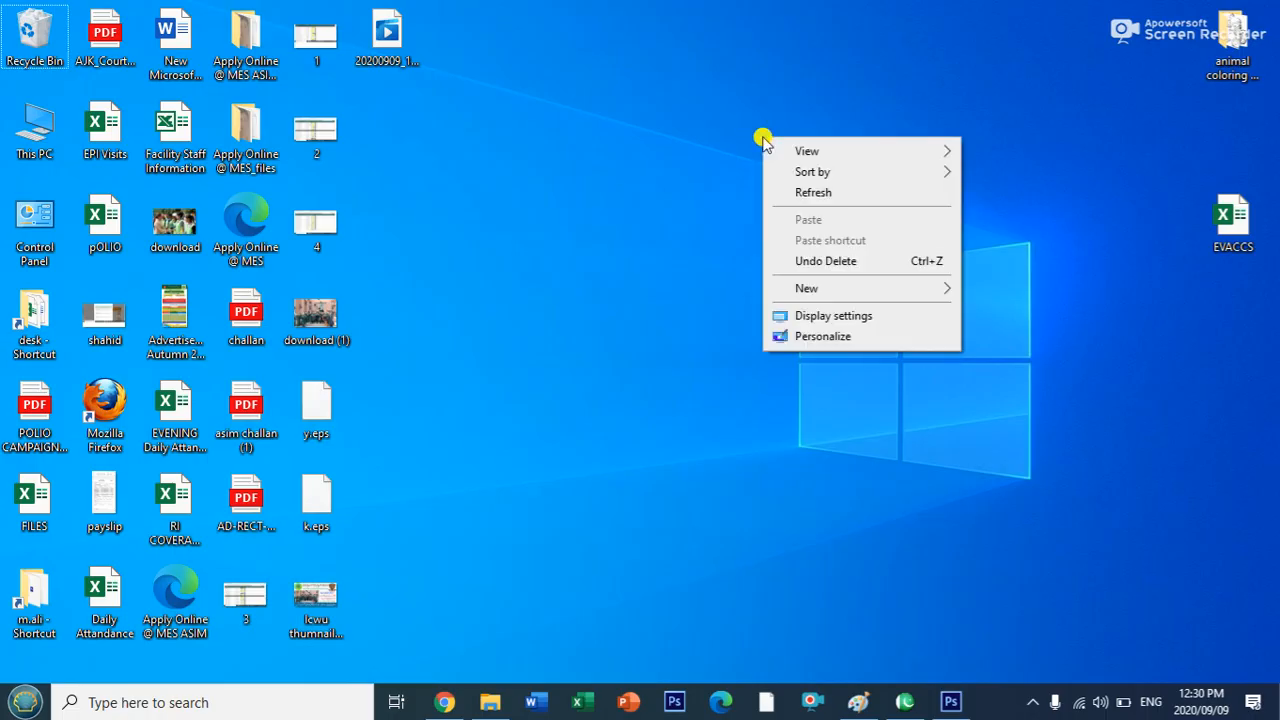
{"action": "left_click", "coordinate": [890, 288]}
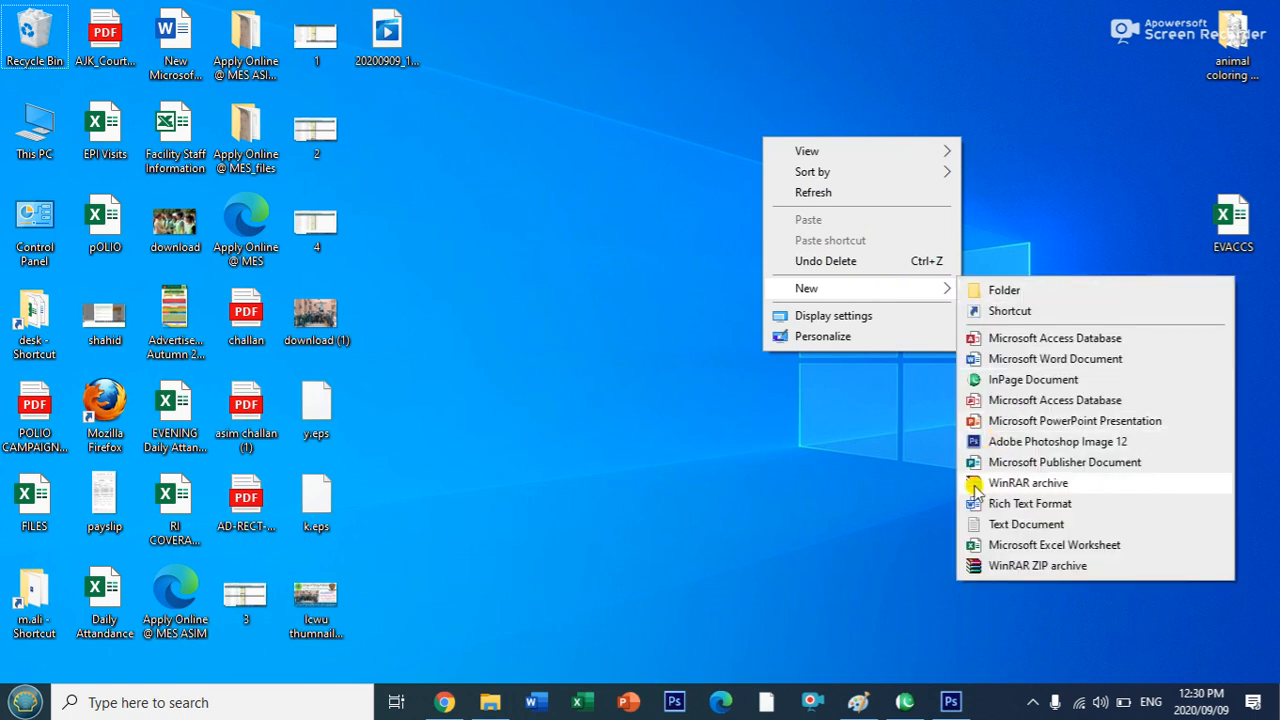
{"action": "left_click", "coordinate": [986, 523]}
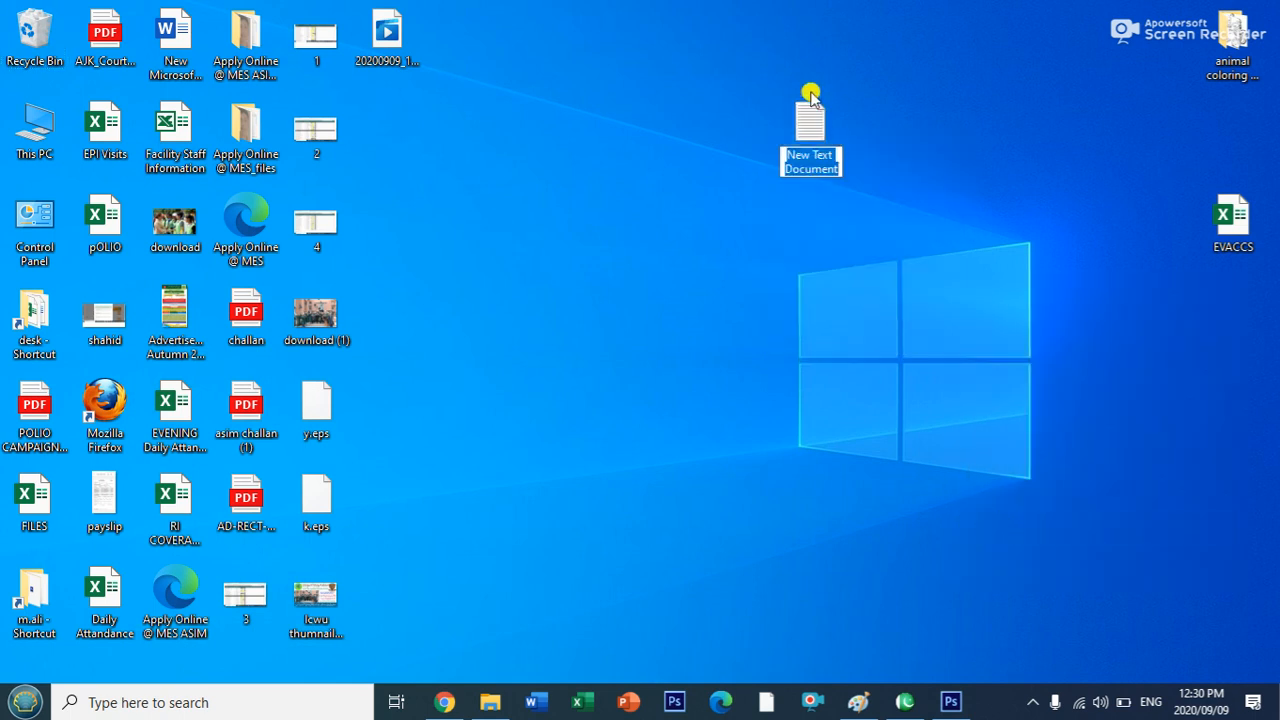
{"action": "left_click", "coordinate": [815, 126]}
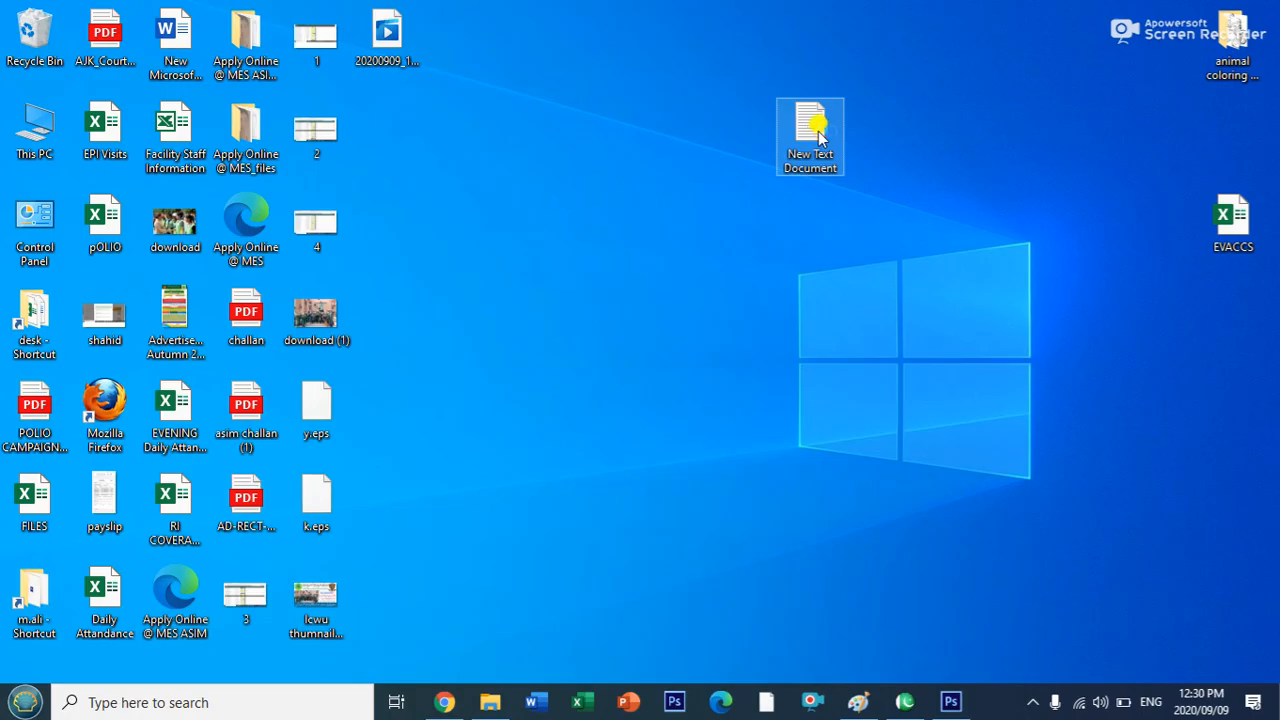
{"action": "double_click", "coordinate": [815, 130]}
Paste the account password into the text document, save it, and close Notepad
{"action": "key", "text": "BackSpace"}
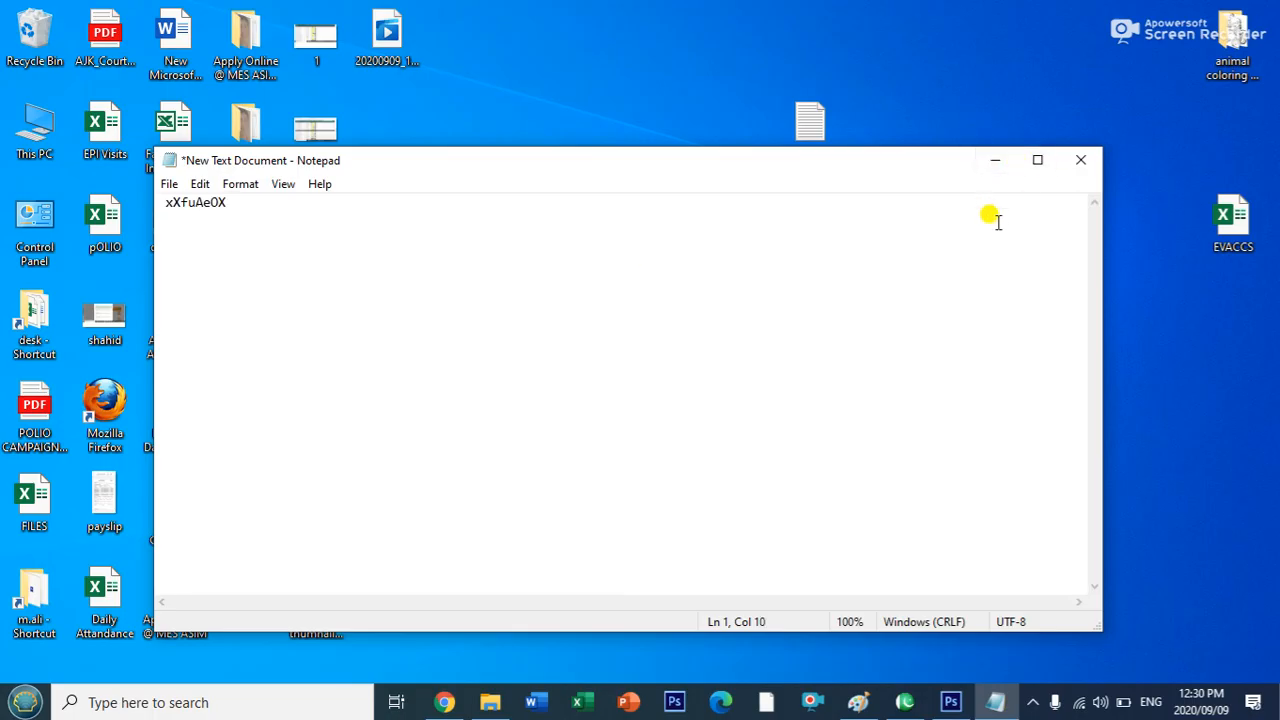
{"action": "key", "text": "ctrl+s"}
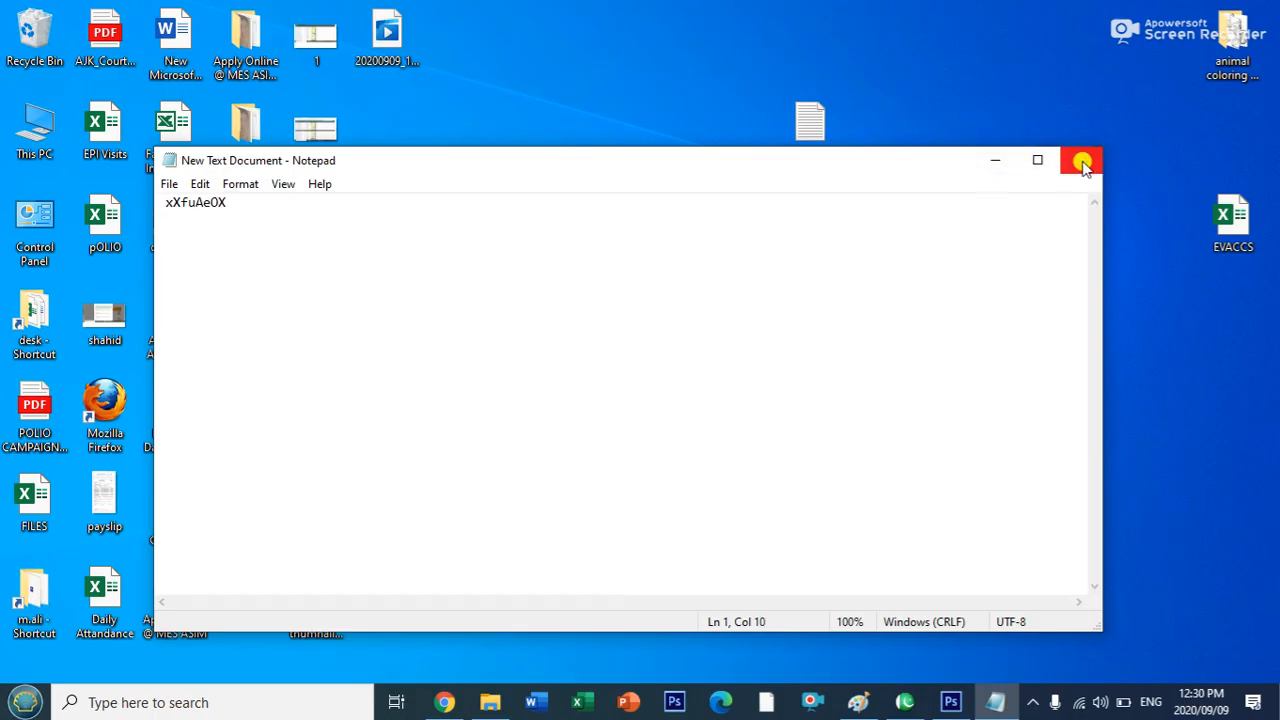
{"action": "left_click", "coordinate": [1080, 160]}
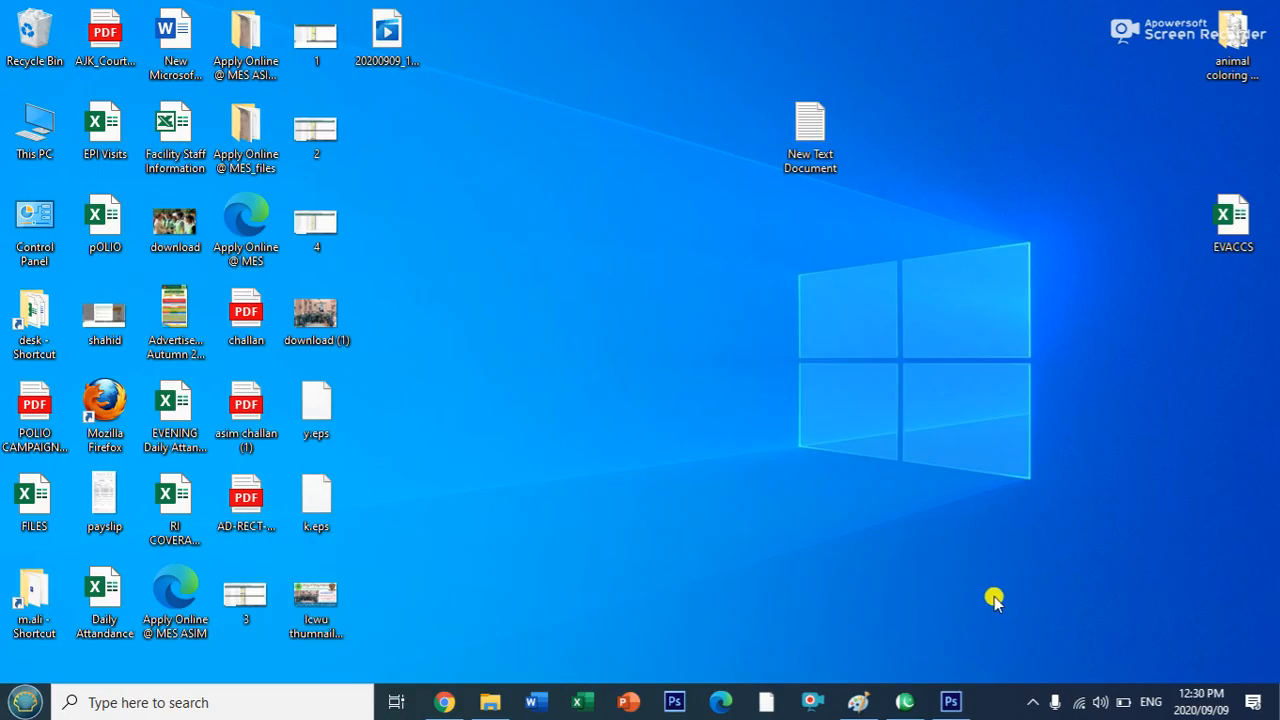
Return to the browser, log in to the admissions portal with the new account, and decline saving the password
{"action": "left_click", "coordinate": [445, 704]}
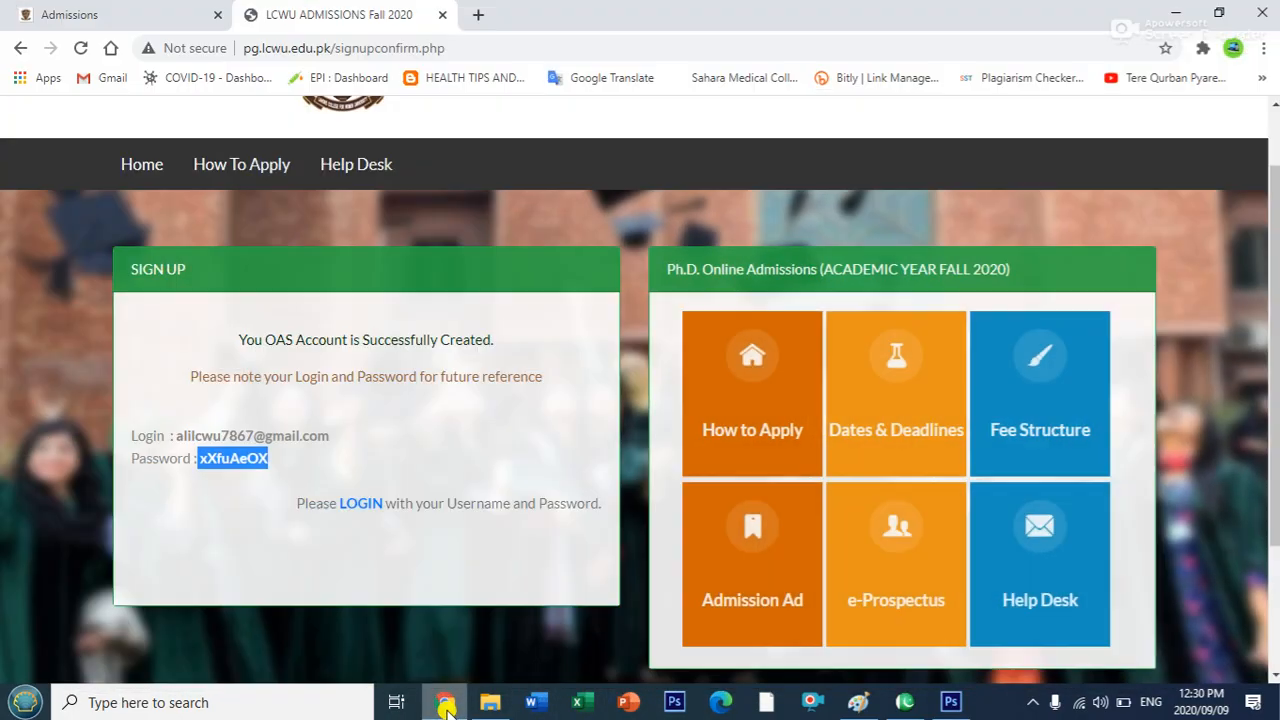
{"action": "left_click", "coordinate": [367, 508]}
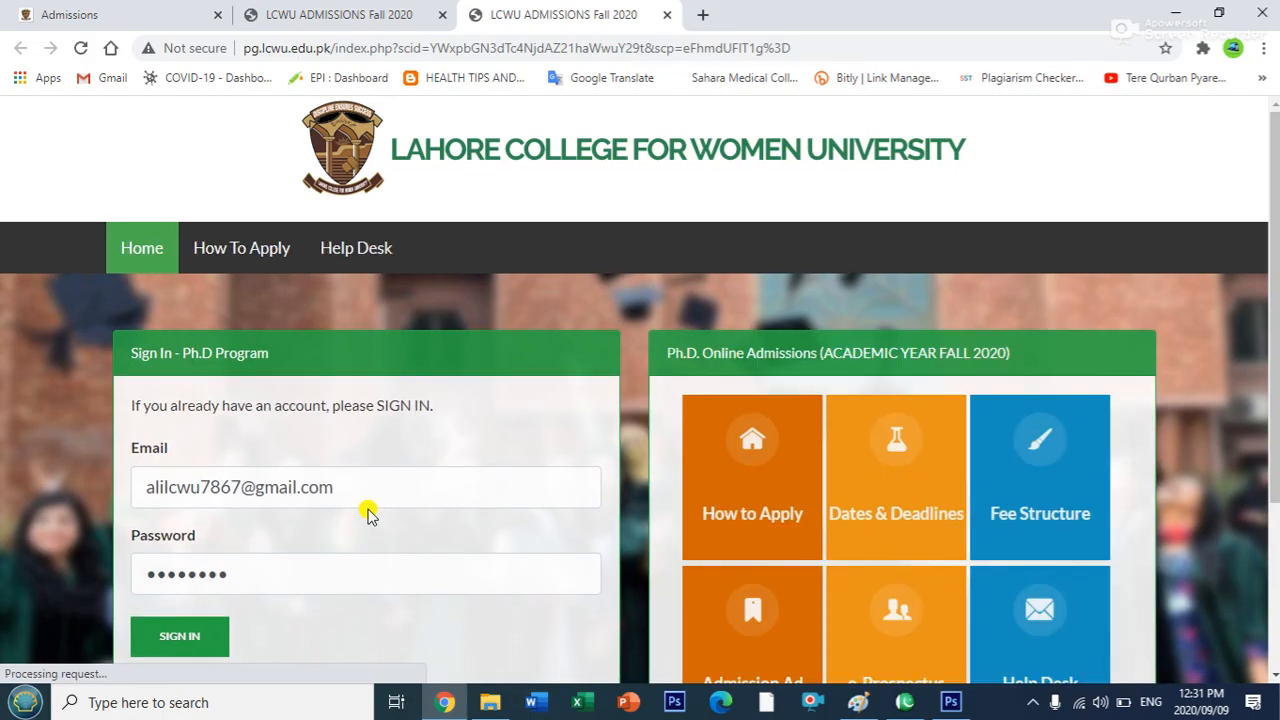
{"action": "left_click", "coordinate": [190, 636]}
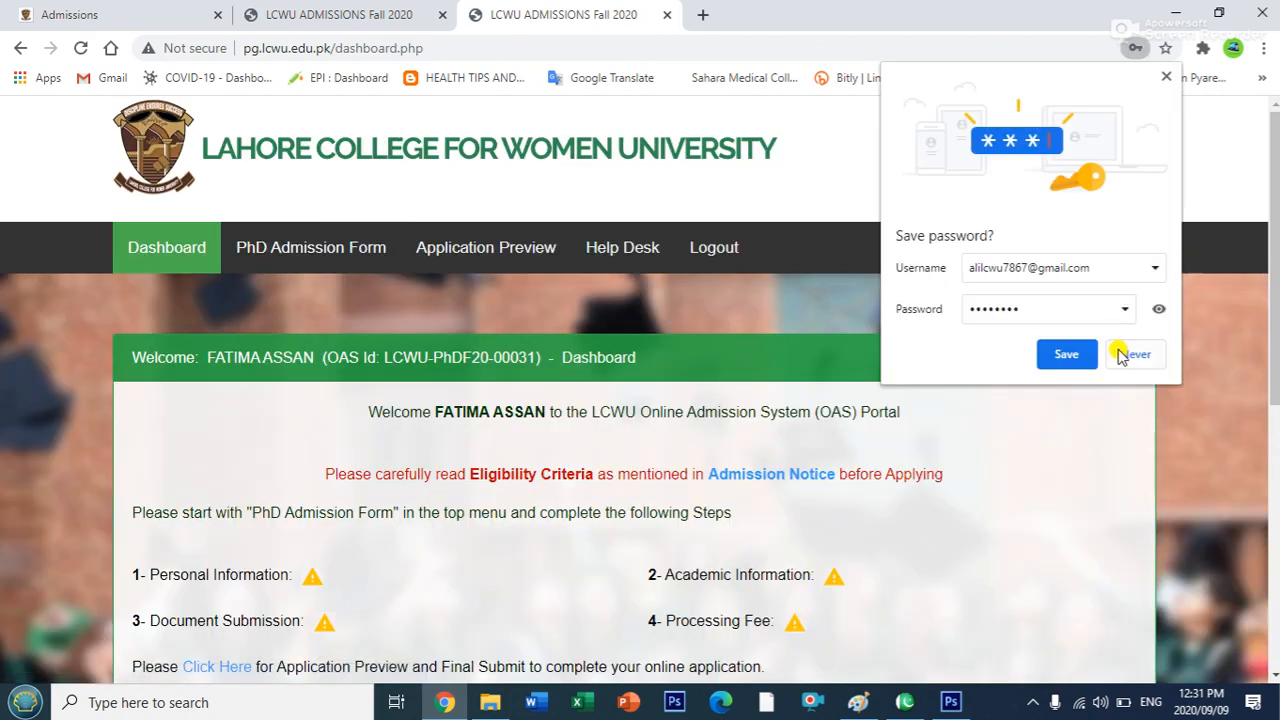
{"action": "left_click", "coordinate": [1124, 354]}
Open the Eligibility Criteria notice from the dashboard and read through the PhD program requirements table
{"action": "left_click_drag", "start_coordinate": [1274, 273], "coordinate": [1276, 357]}
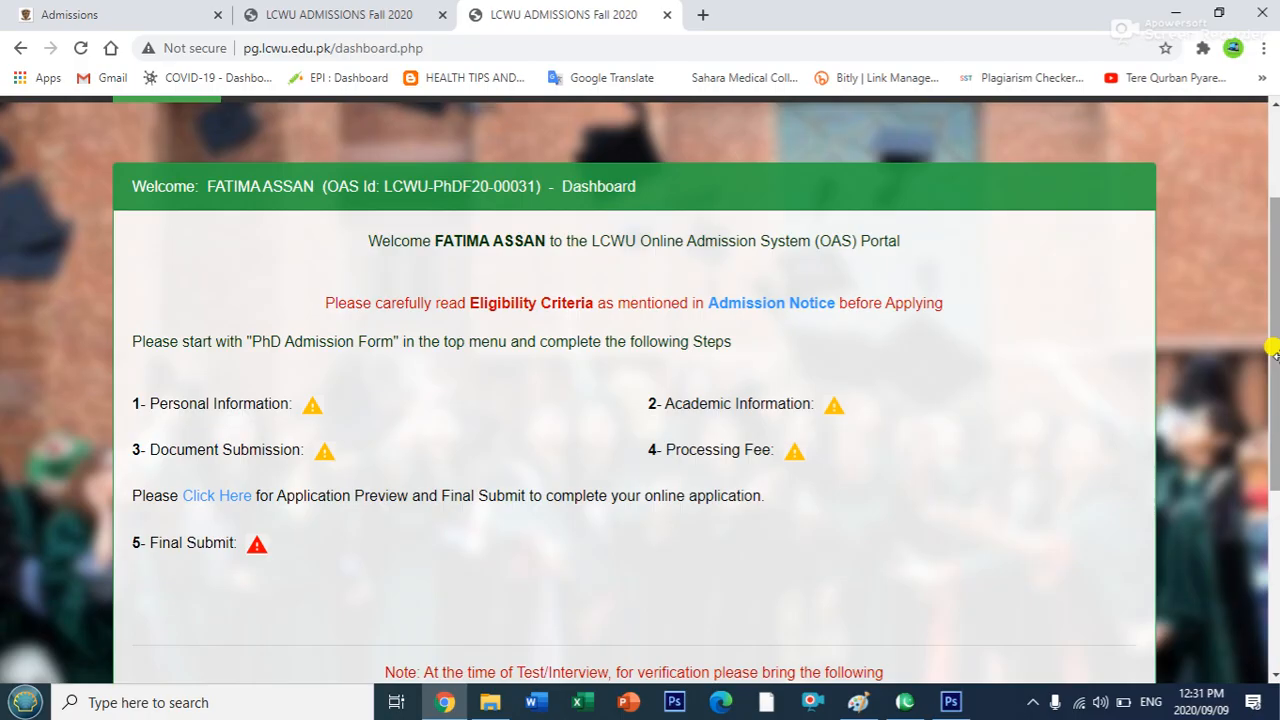
{"action": "left_click_drag", "start_coordinate": [1276, 357], "coordinate": [1276, 357]}
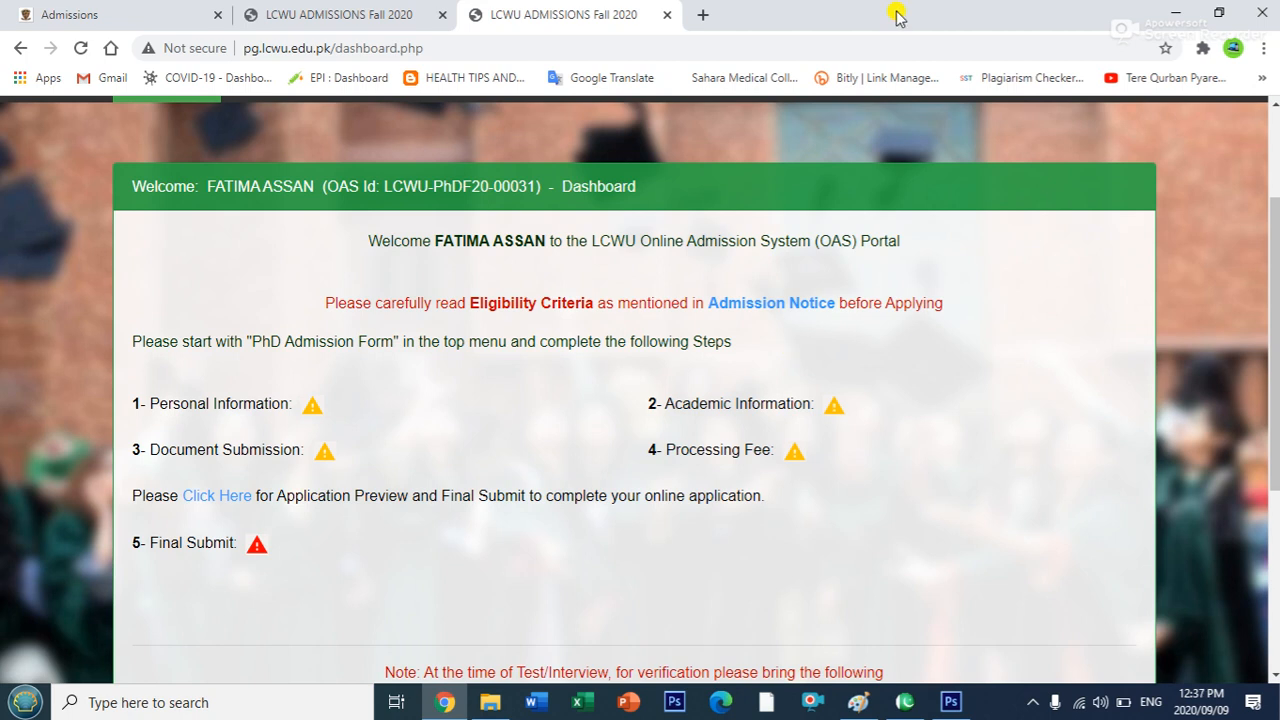
{"action": "left_click", "coordinate": [774, 304]}
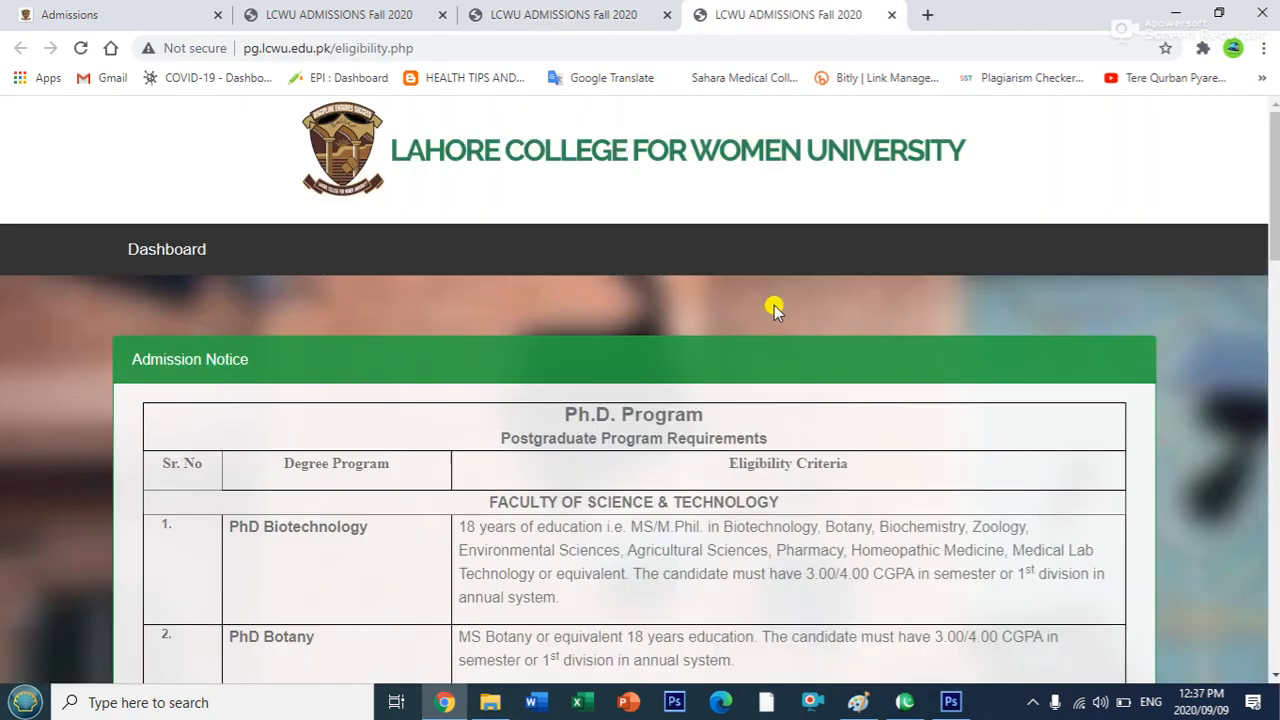
{"action": "left_click", "coordinate": [1276, 210]}
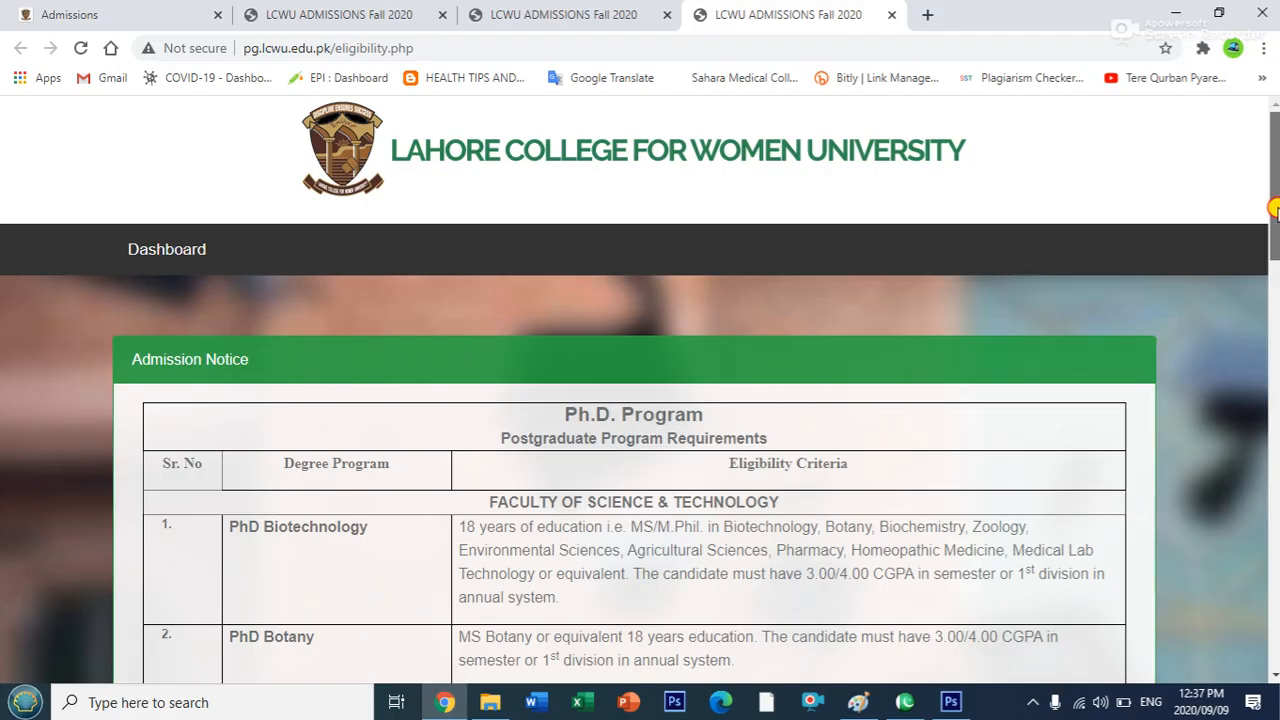
{"action": "left_click_drag", "start_coordinate": [1276, 210], "coordinate": [1276, 222]}
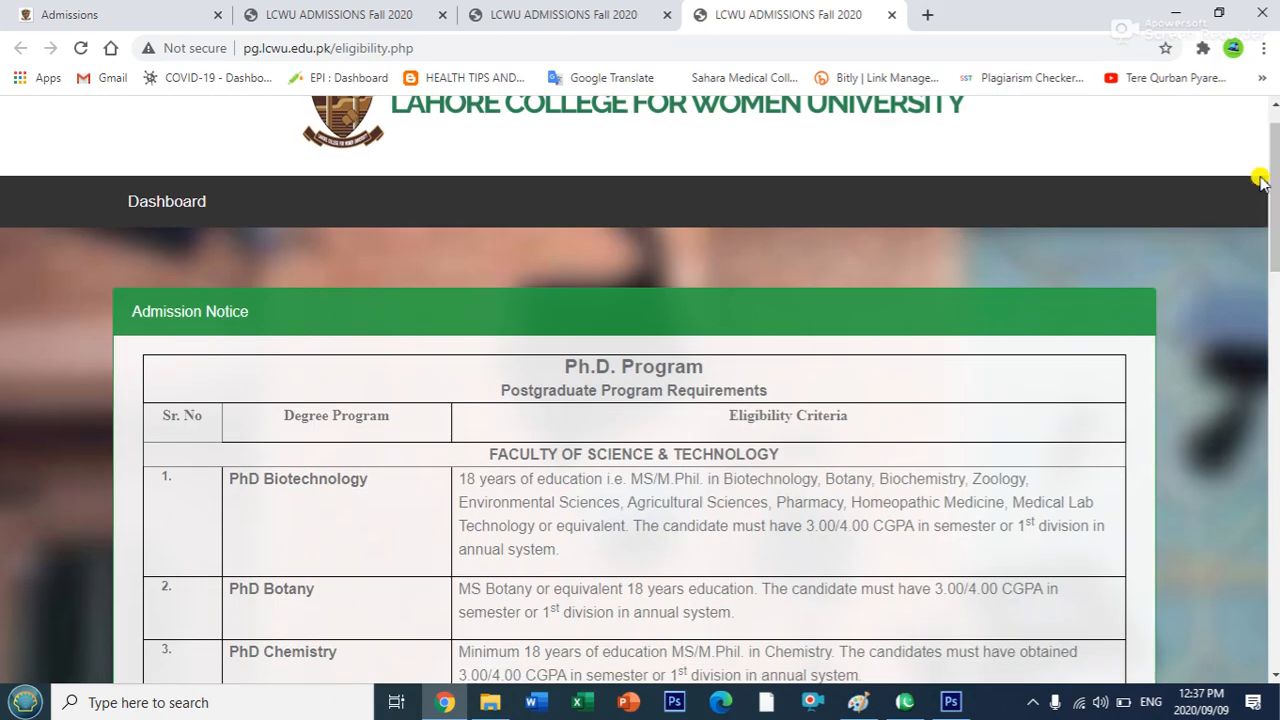
{"action": "left_click_drag", "start_coordinate": [1257, 174], "coordinate": [1274, 256]}
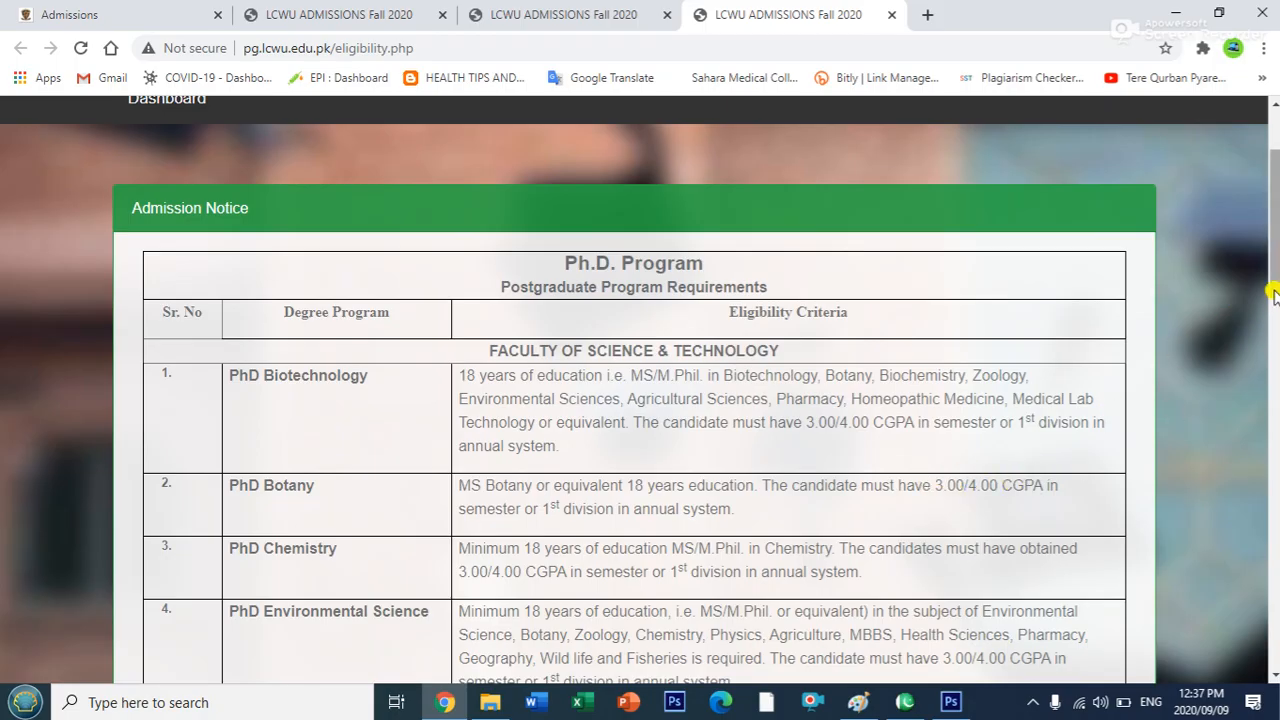
{"action": "left_click_drag", "start_coordinate": [1271, 288], "coordinate": [1273, 326]}
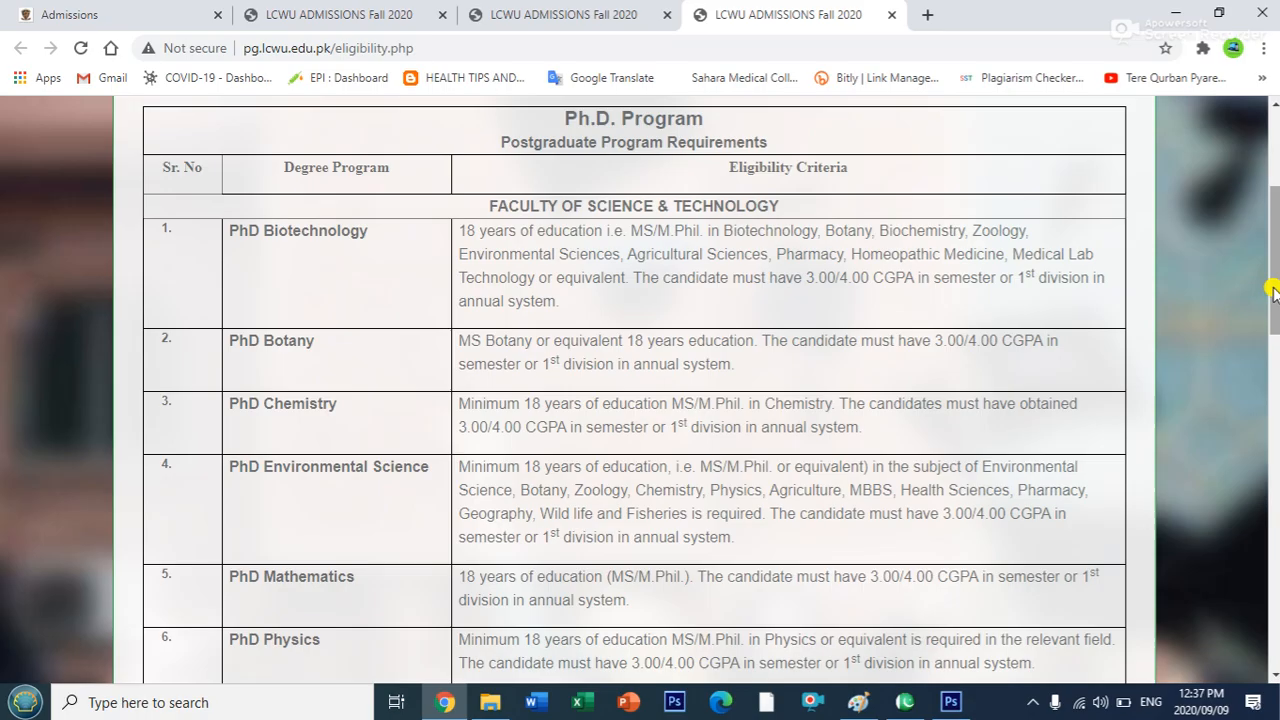
Scroll through the remaining eligibility criteria and the PhD admissions schedule, then return to the top of the notice
{"action": "left_click_drag", "start_coordinate": [1275, 290], "coordinate": [1275, 318]}
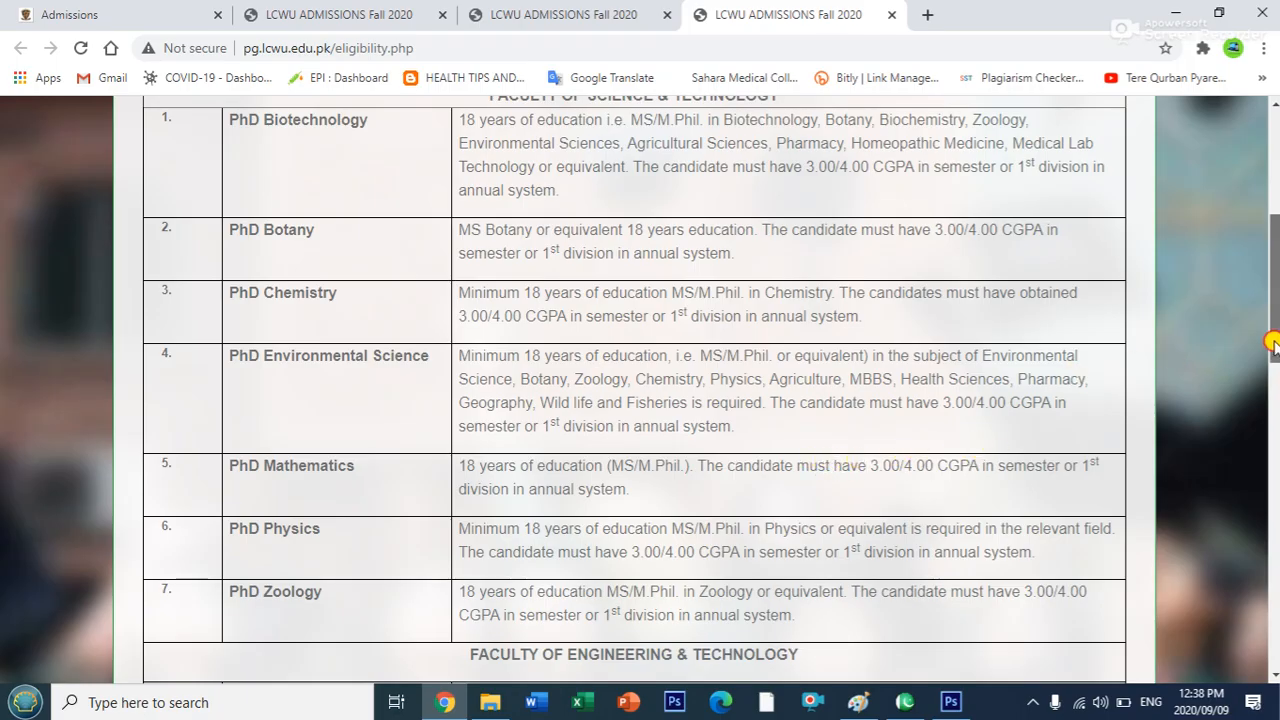
{"action": "left_click_drag", "start_coordinate": [1274, 345], "coordinate": [1271, 371]}
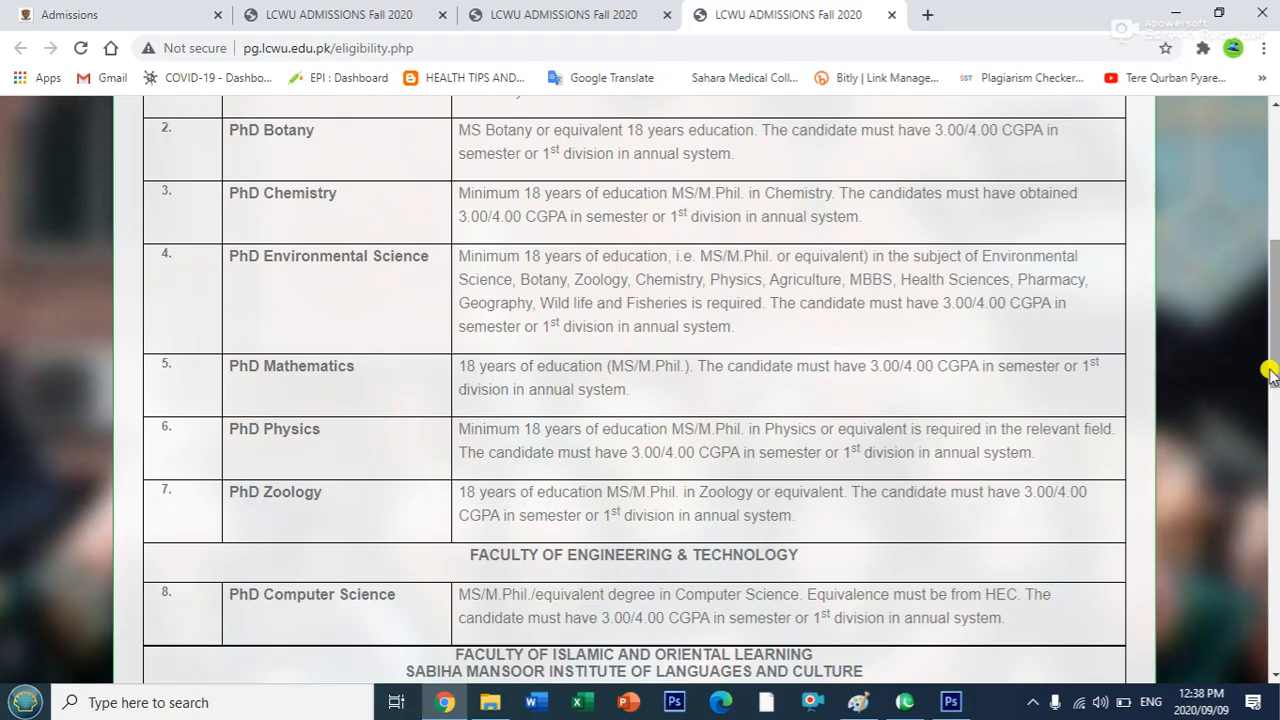
{"action": "left_click_drag", "start_coordinate": [1270, 372], "coordinate": [1272, 390]}
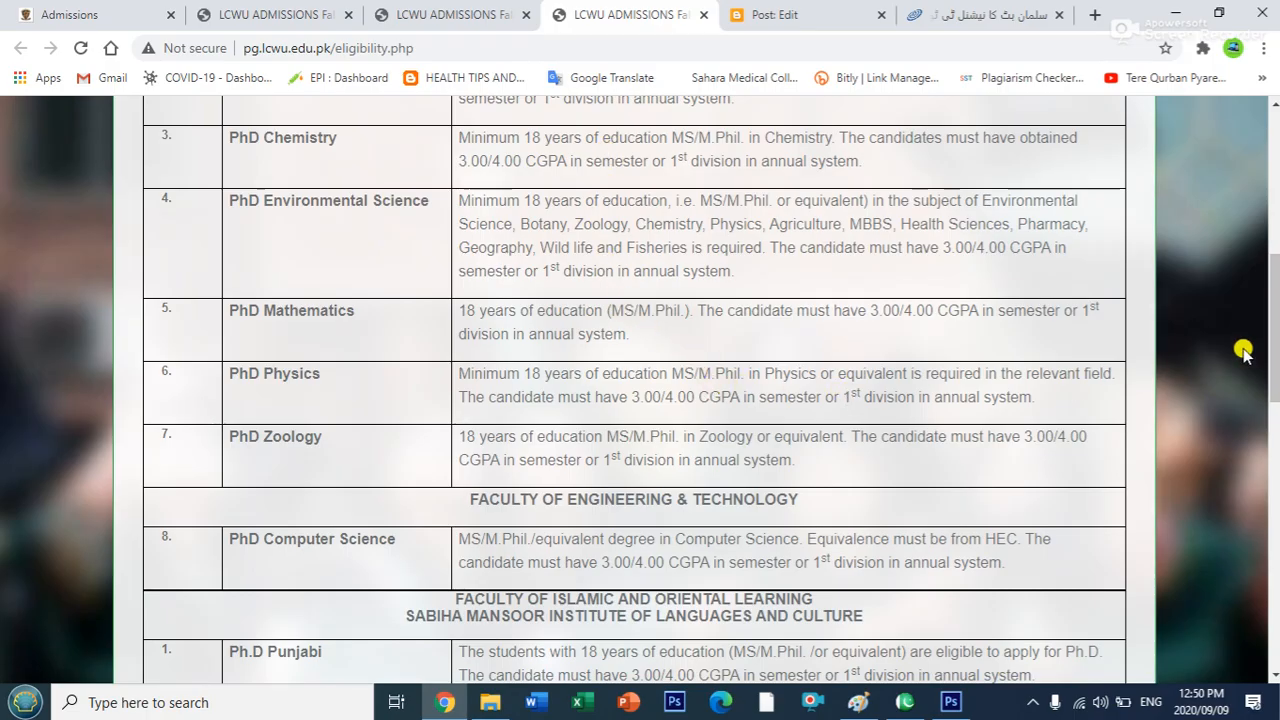
{"action": "scroll", "coordinate": [1270, 365], "scroll_direction": "down", "scroll_amount": 1}
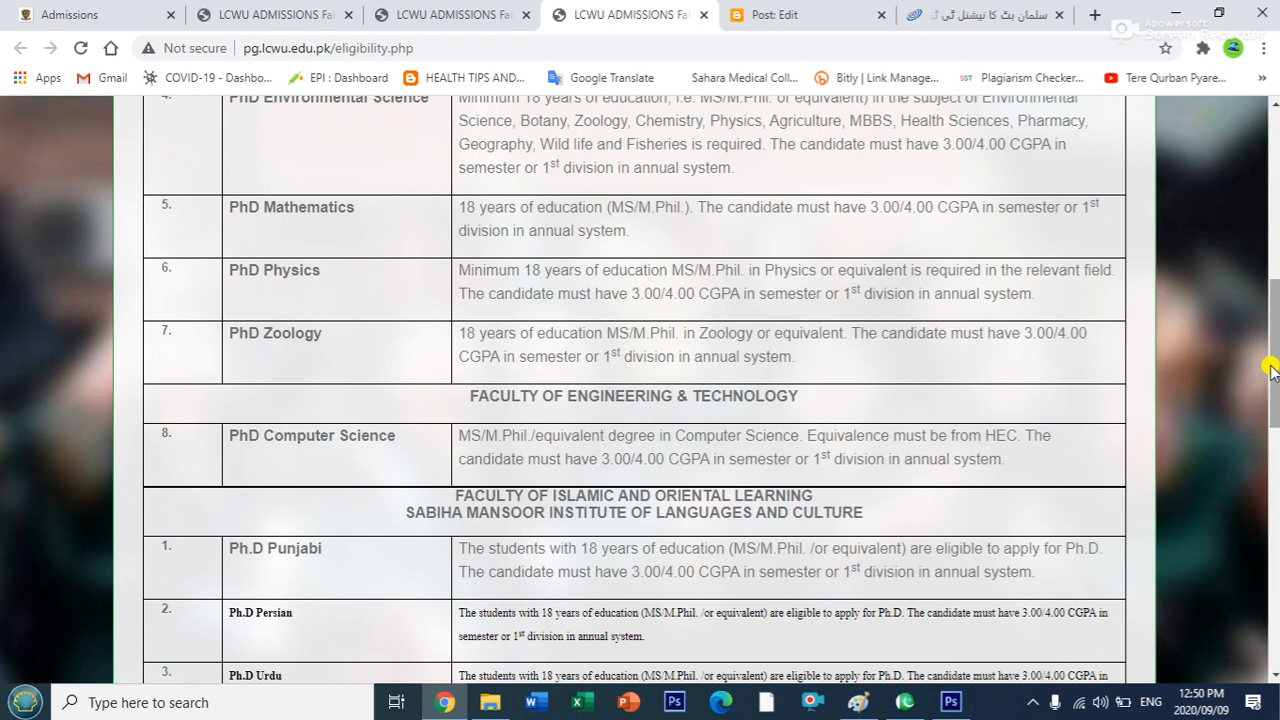
{"action": "left_click_drag", "start_coordinate": [1270, 370], "coordinate": [1274, 421]}
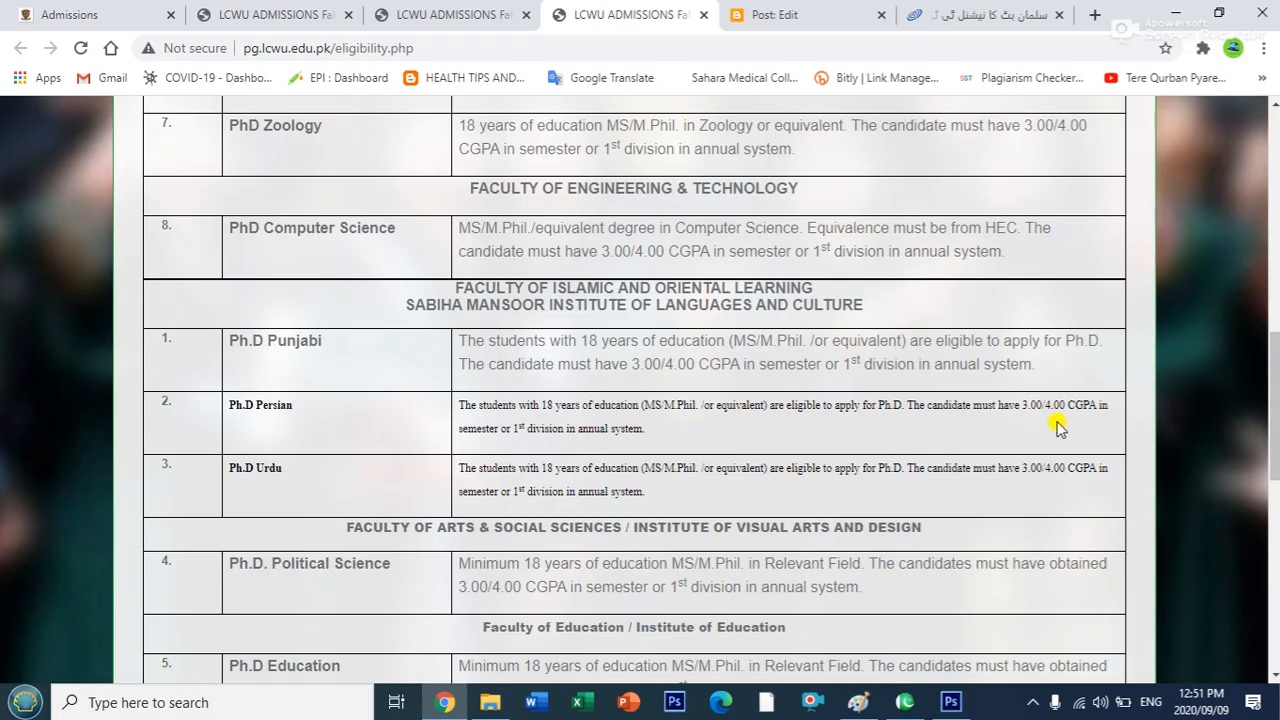
{"action": "left_click_drag", "start_coordinate": [1274, 413], "coordinate": [1273, 448]}
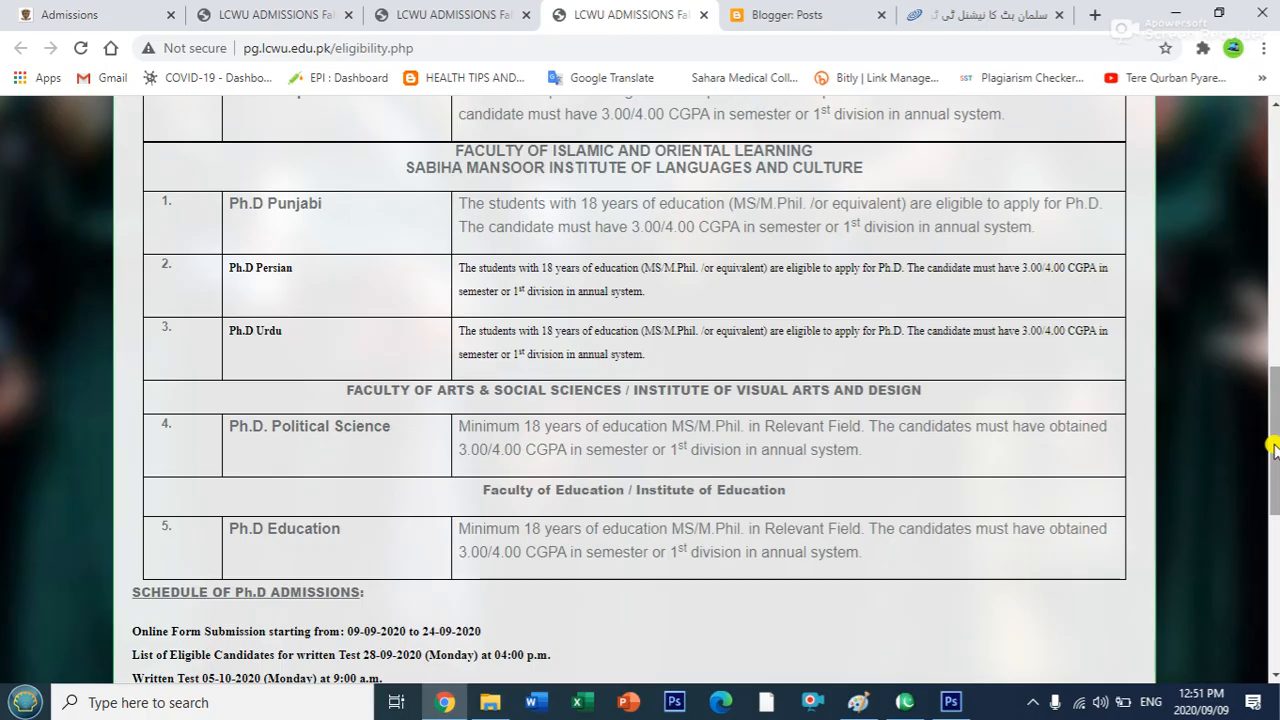
{"action": "left_click_drag", "start_coordinate": [1273, 450], "coordinate": [1274, 541]}
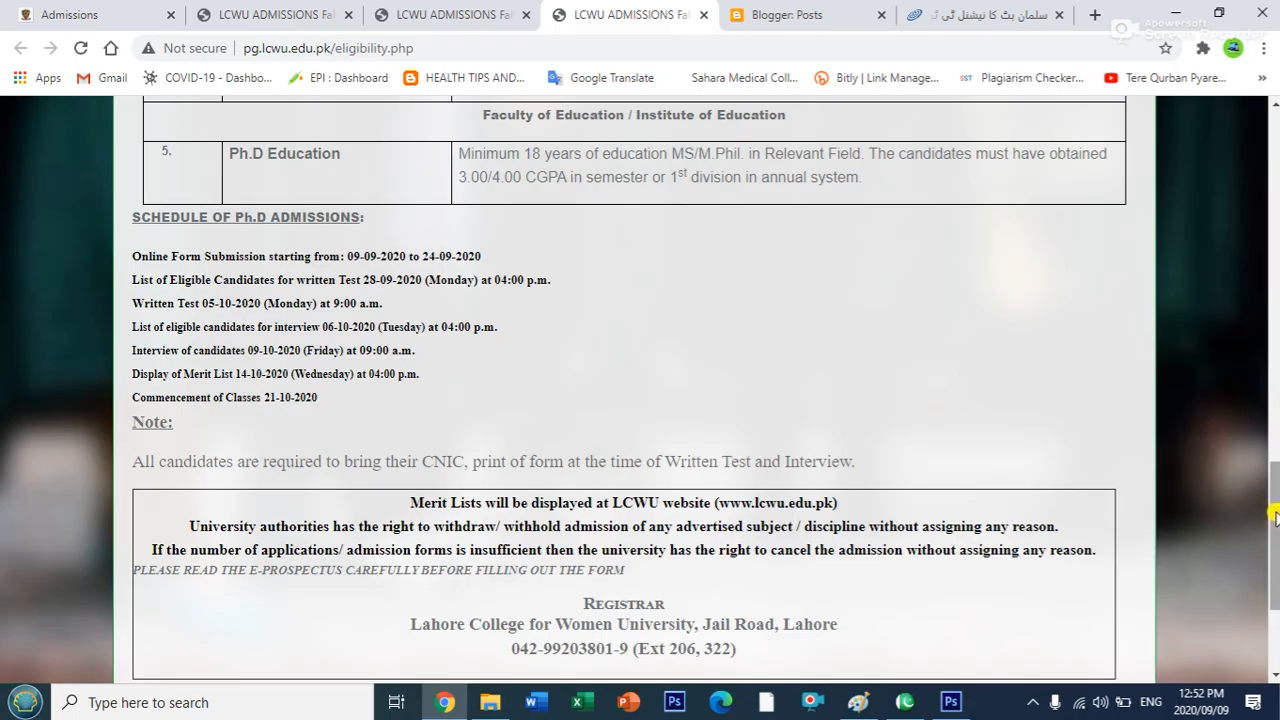
{"action": "left_click_drag", "start_coordinate": [1275, 515], "coordinate": [1226, 137]}
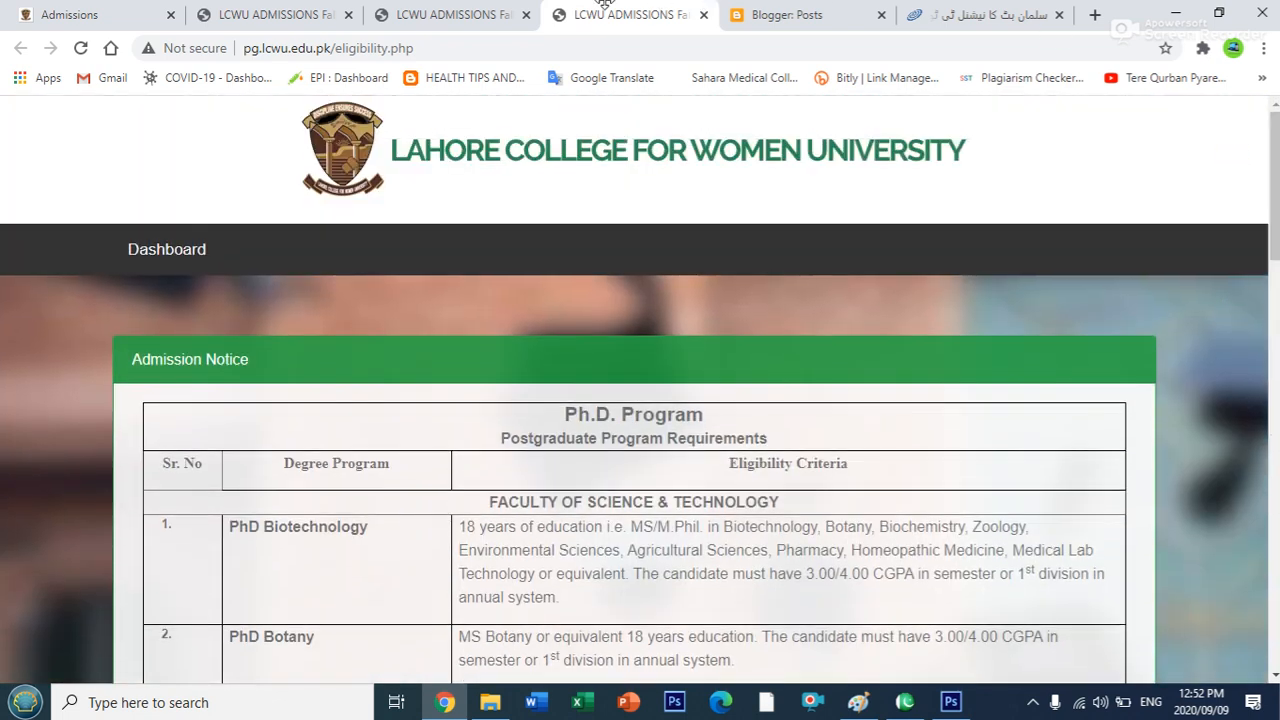
Switch back to the portal dashboard tab and open the Application Preview page
{"action": "left_click", "coordinate": [490, 12]}
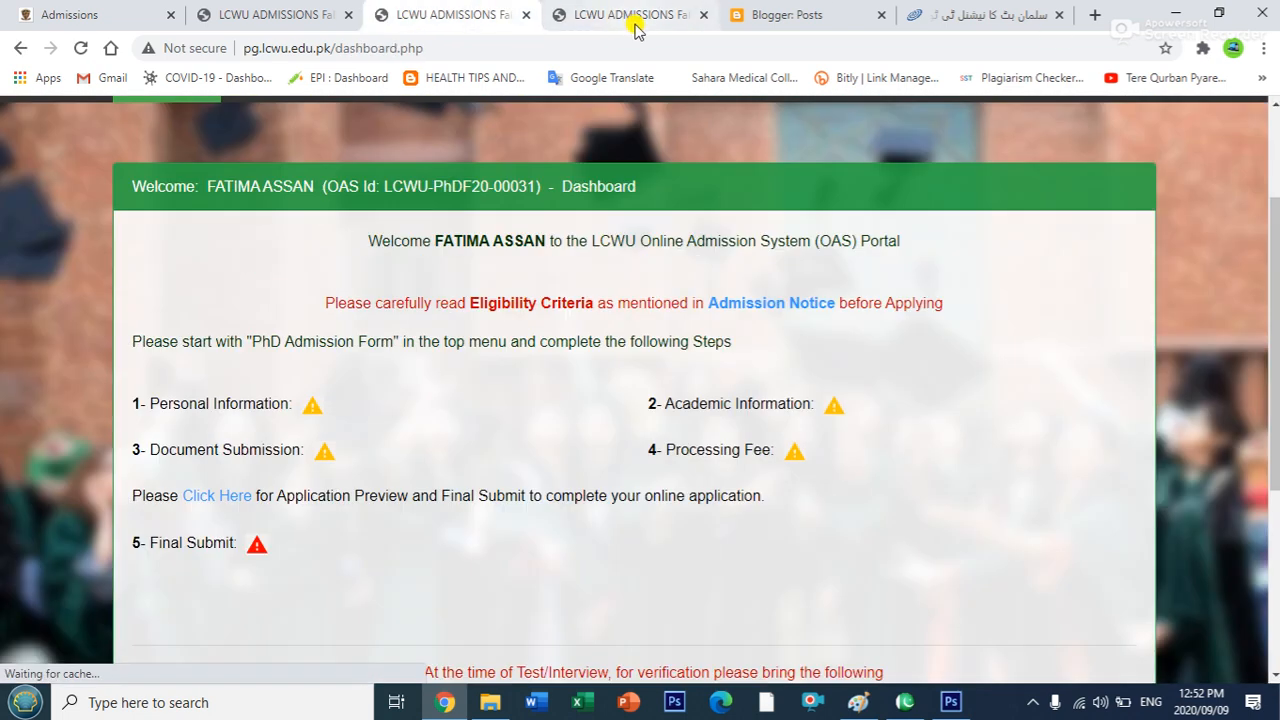
{"action": "left_click", "coordinate": [634, 24]}
{"action": "left_click", "coordinate": [704, 15]}
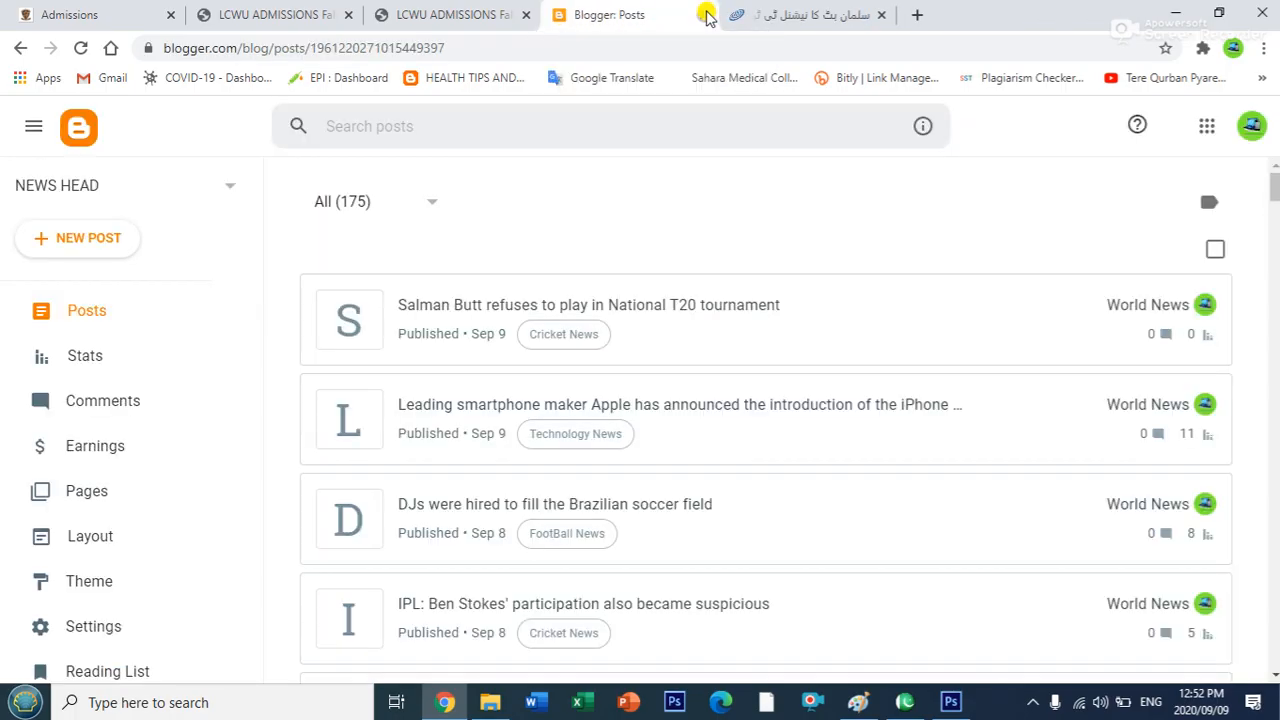
{"action": "left_click", "coordinate": [705, 16]}
{"action": "left_click", "coordinate": [445, 14]}
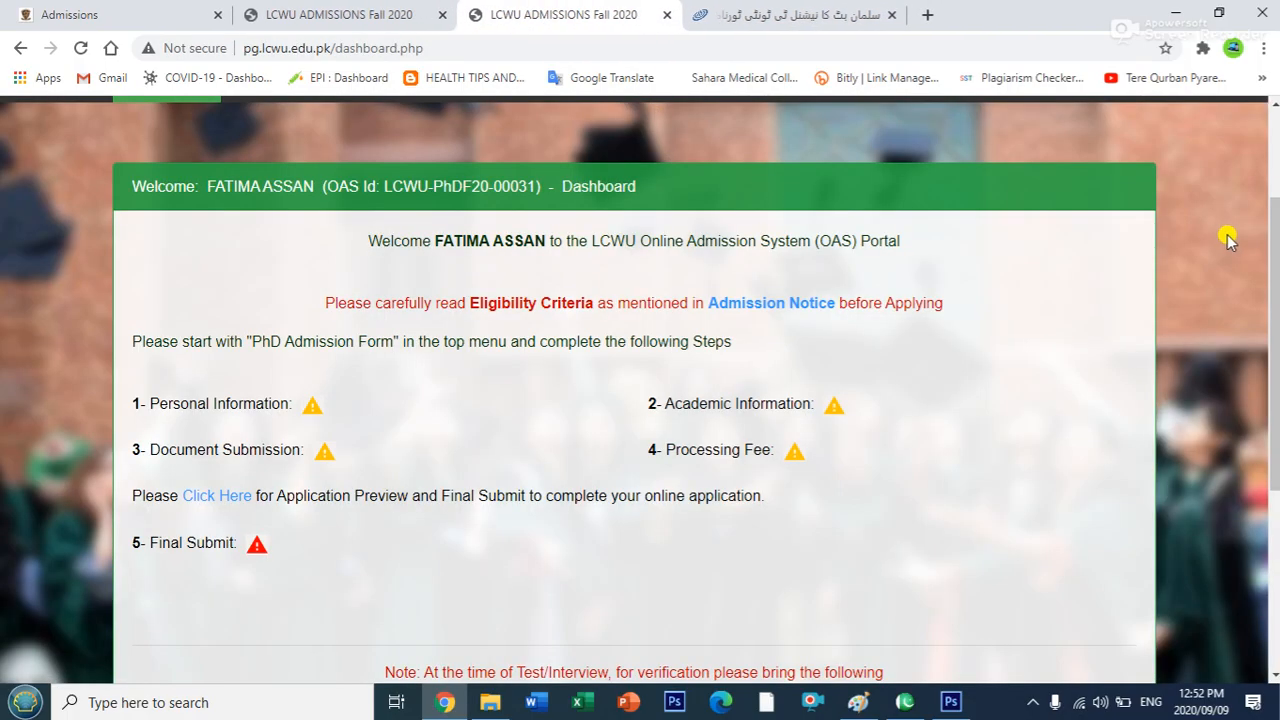
{"action": "left_click_drag", "start_coordinate": [1277, 258], "coordinate": [1277, 325]}
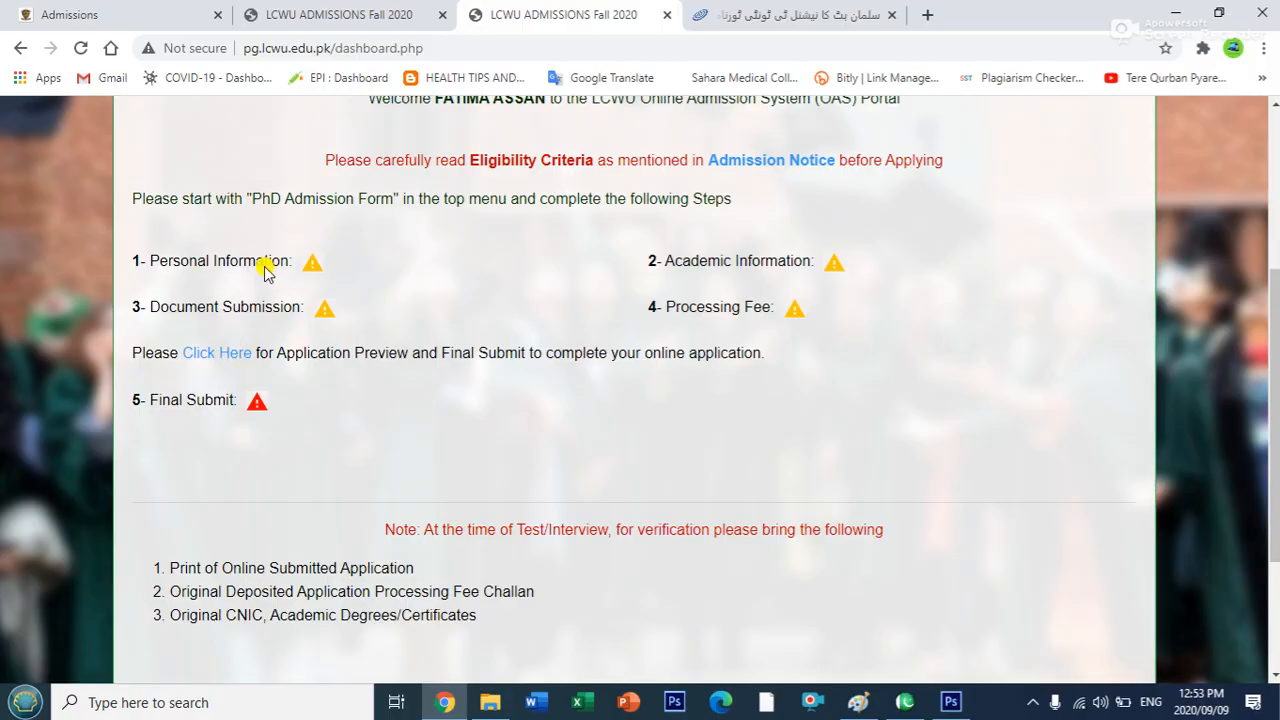
{"action": "left_click", "coordinate": [229, 355]}
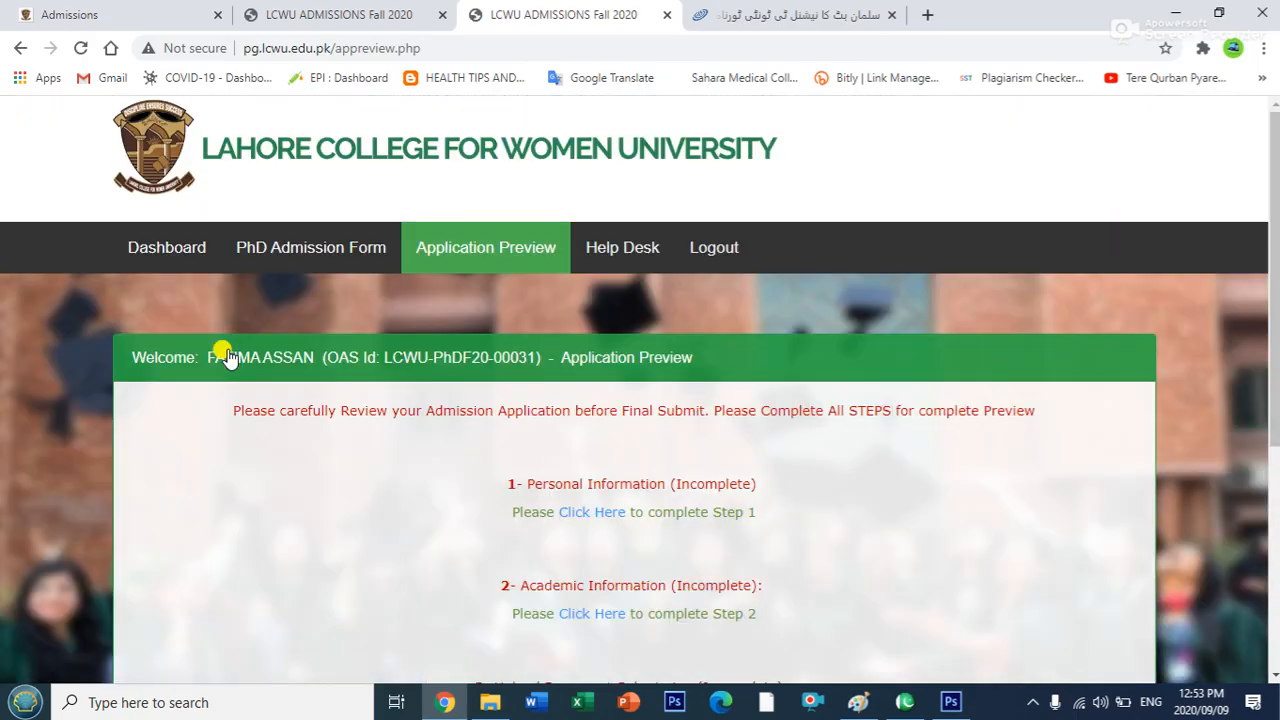
Open the Step 1 personal information form and select Computer Science as the admission subject
{"action": "left_click_drag", "start_coordinate": [1274, 207], "coordinate": [1274, 285]}
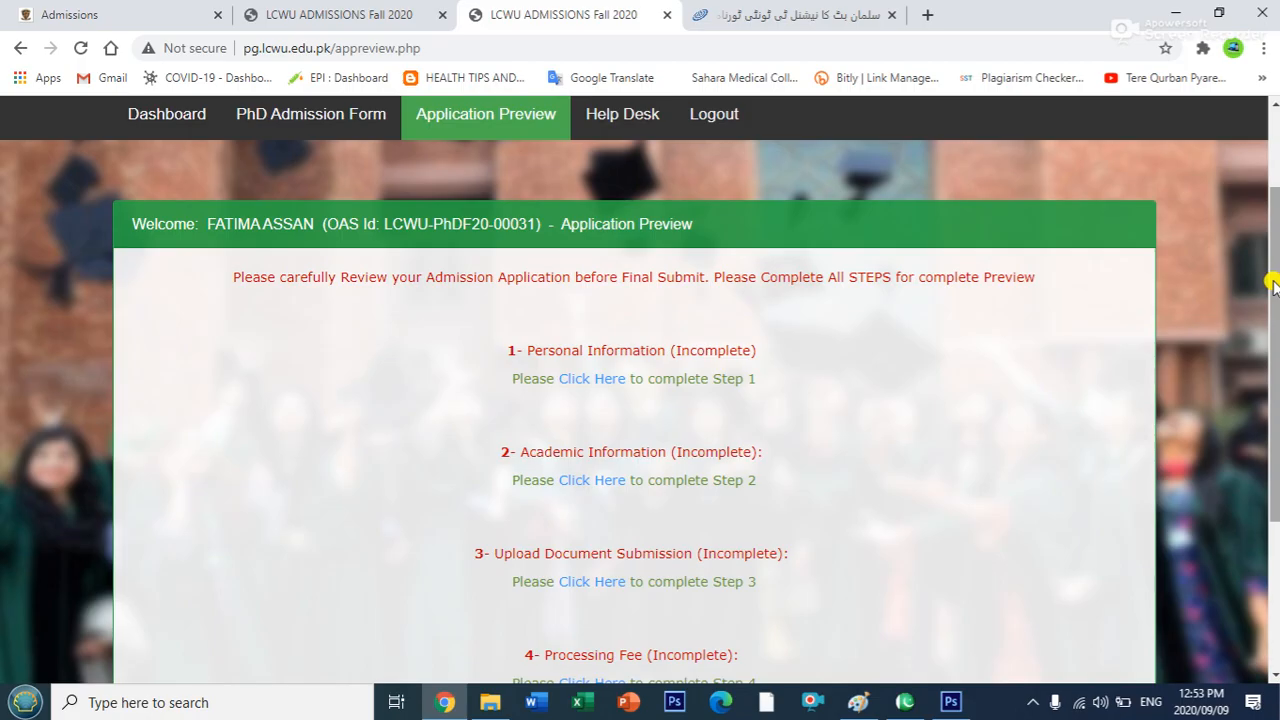
{"action": "left_click", "coordinate": [612, 381]}
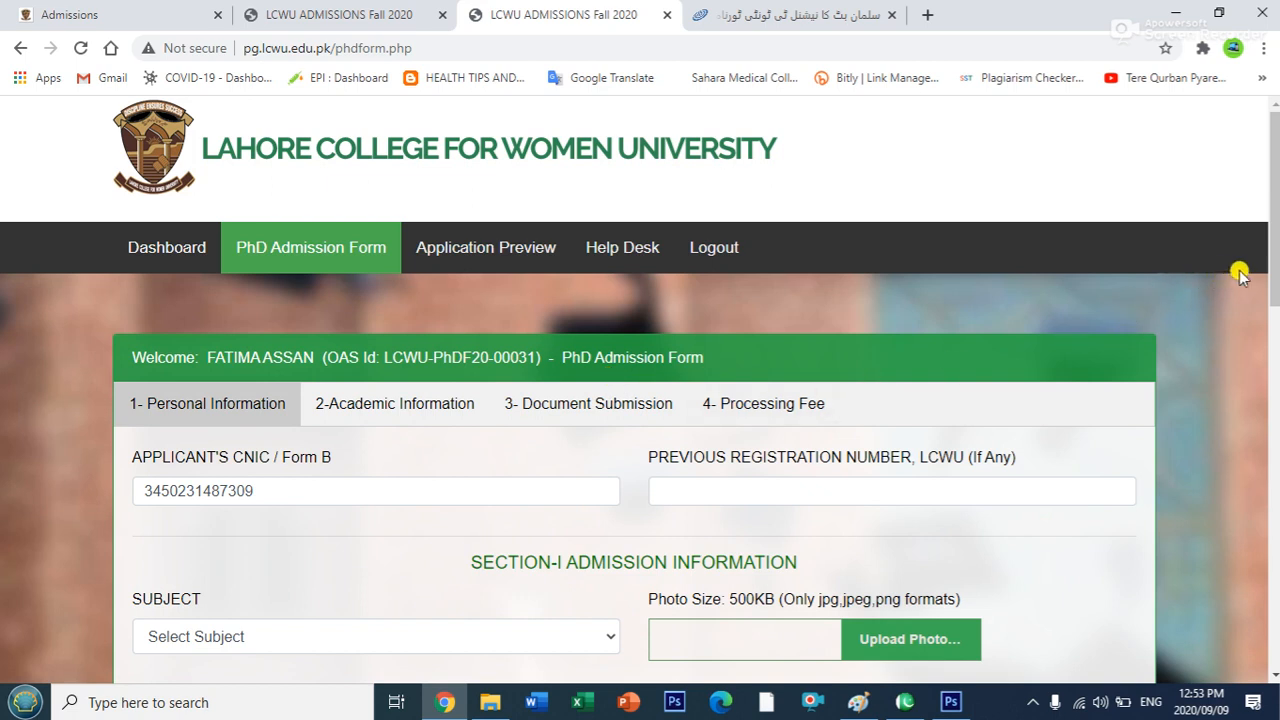
{"action": "left_click_drag", "start_coordinate": [1271, 271], "coordinate": [1274, 325]}
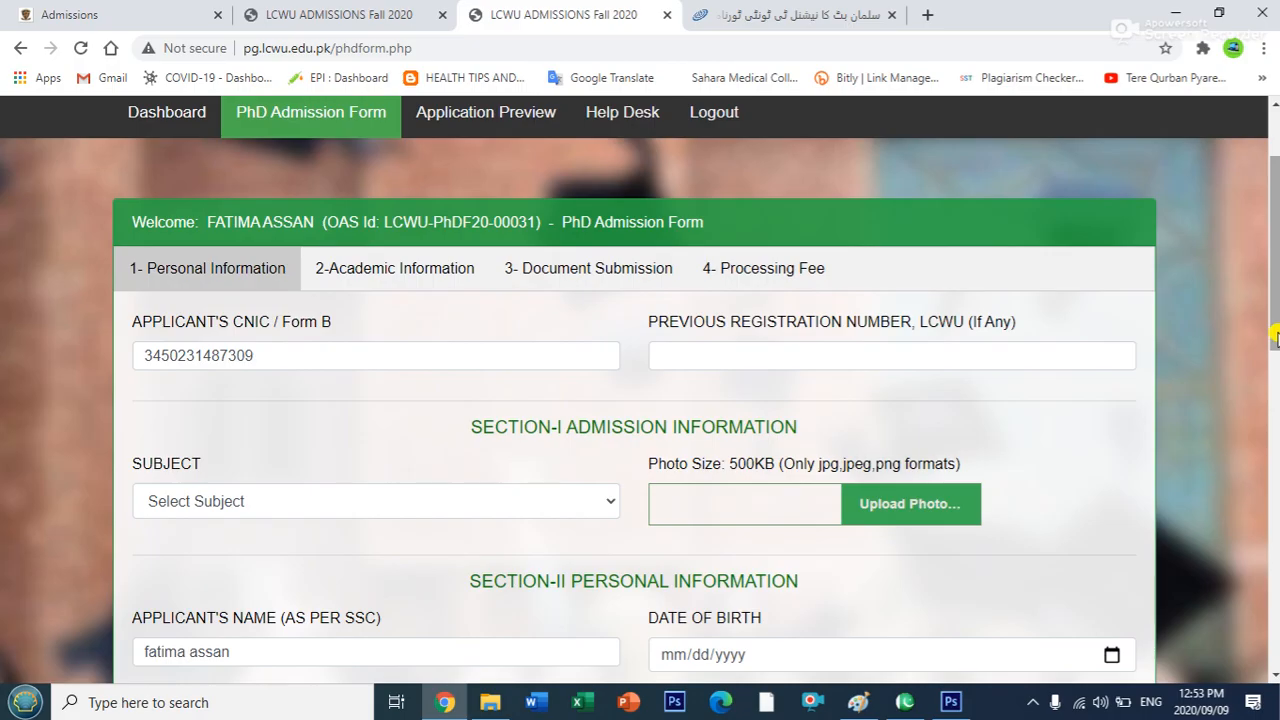
{"action": "left_click", "coordinate": [265, 355]}
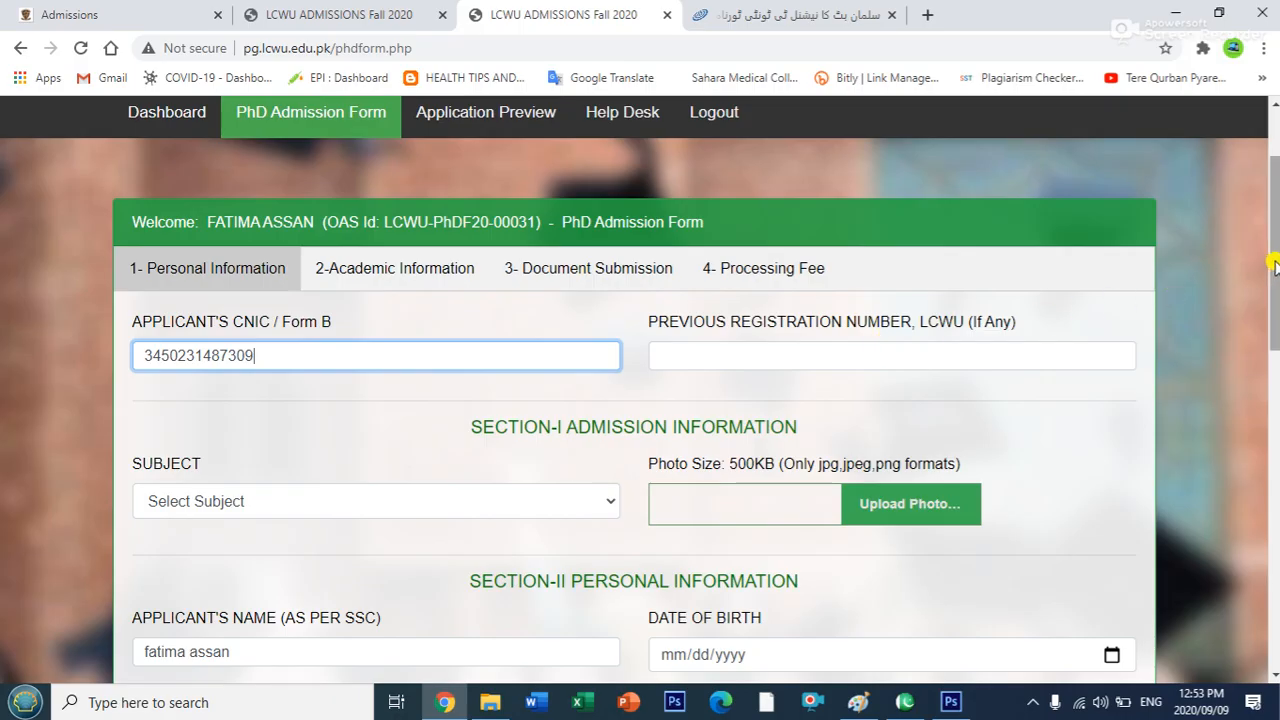
{"action": "left_click_drag", "start_coordinate": [1273, 262], "coordinate": [1276, 288]}
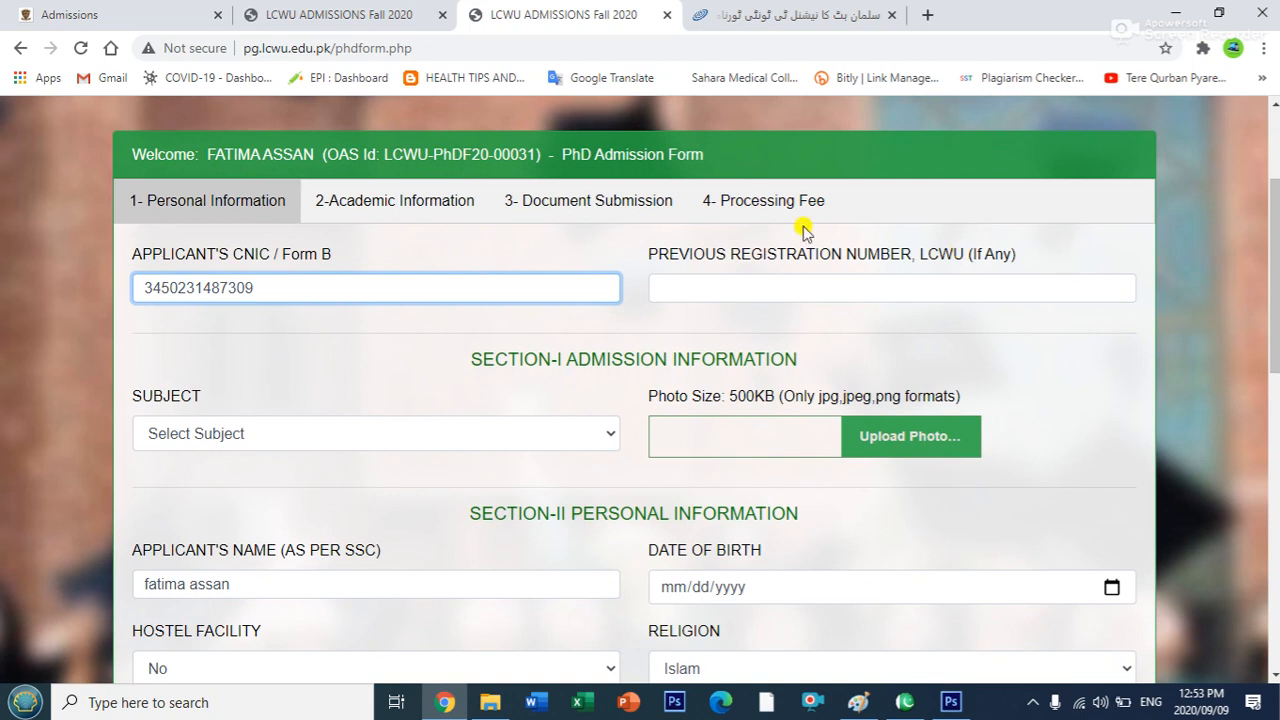
{"action": "left_click", "coordinate": [724, 283]}
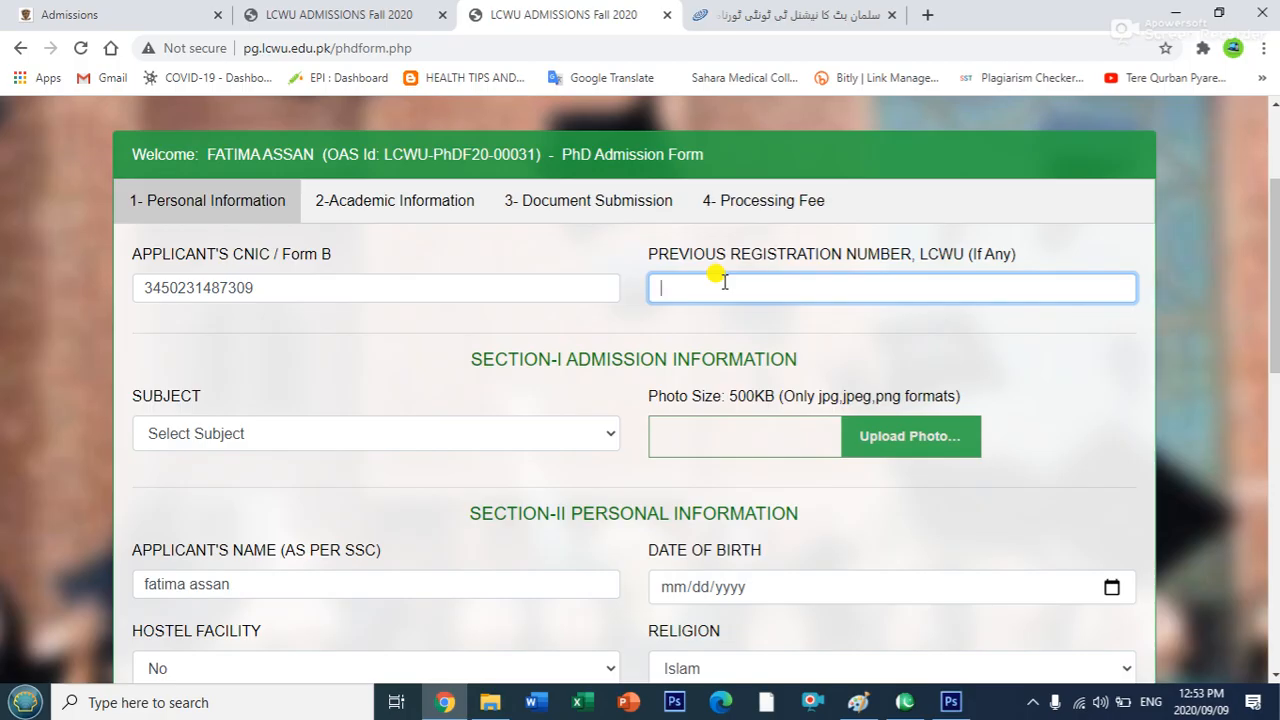
{"action": "left_click", "coordinate": [604, 437]}
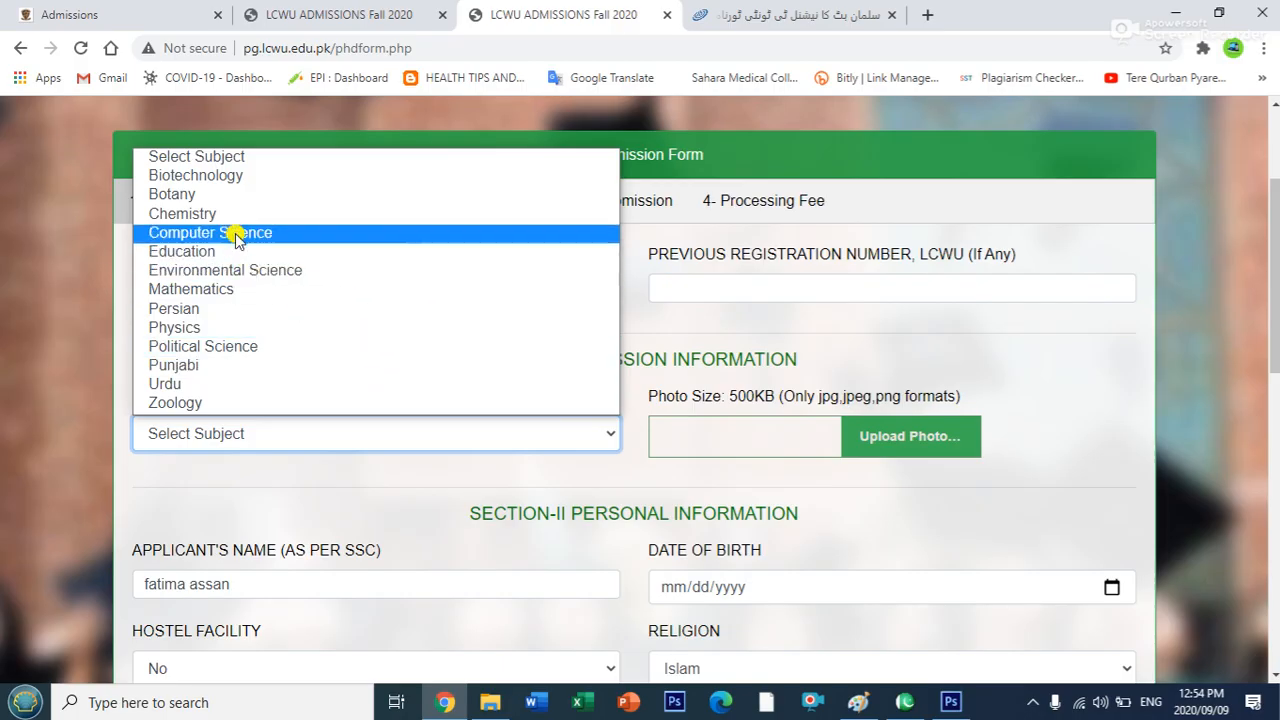
{"action": "left_click", "coordinate": [224, 196]}
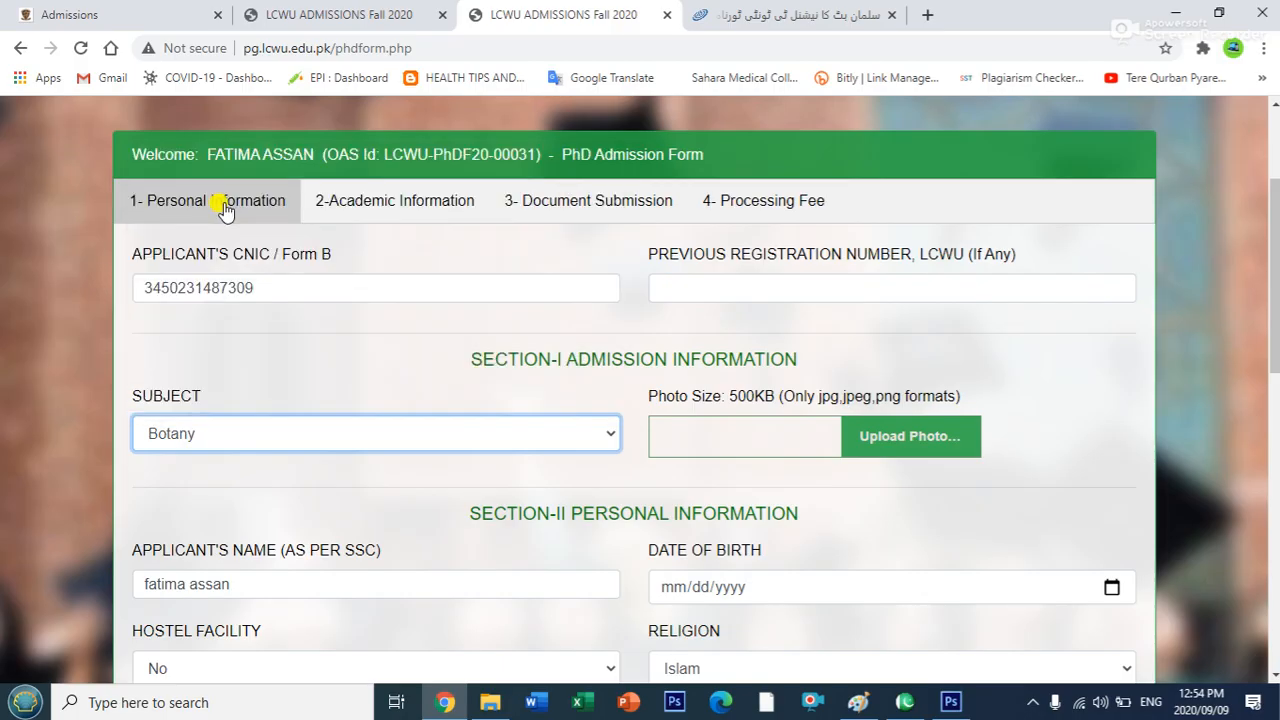
{"action": "left_click", "coordinate": [346, 432]}
{"action": "left_click", "coordinate": [251, 301]}
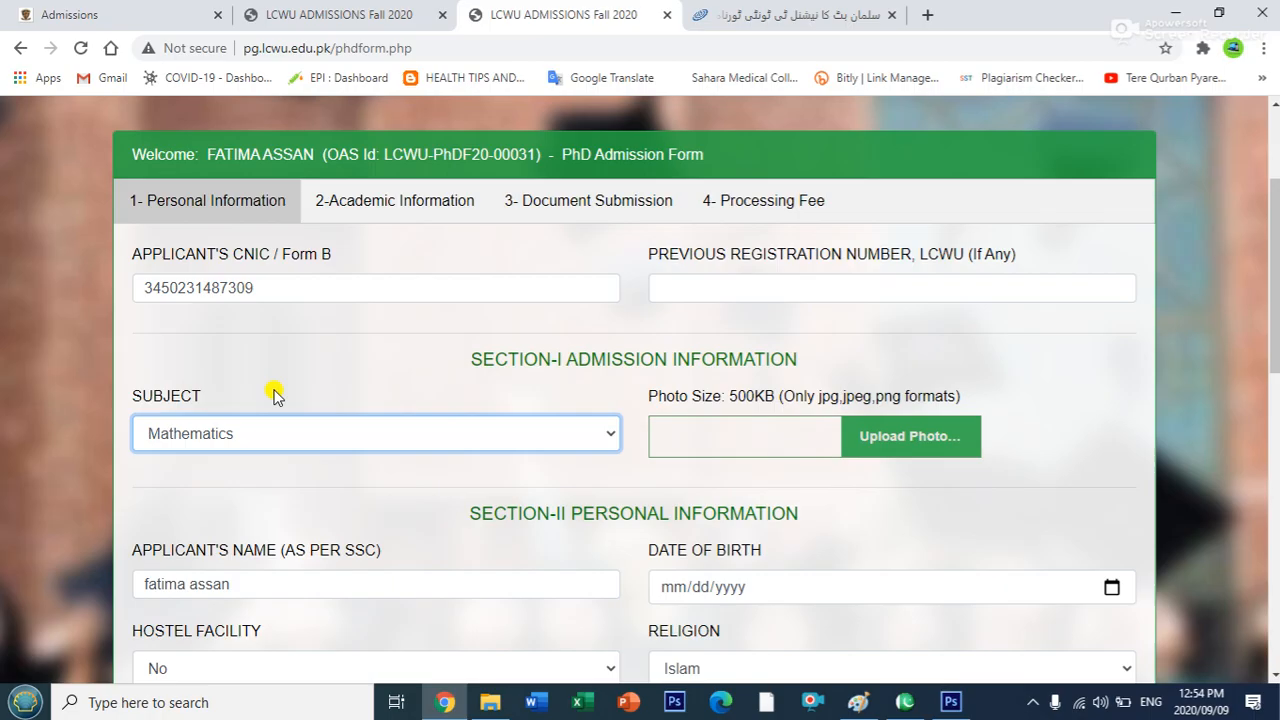
{"action": "left_click", "coordinate": [277, 437]}
{"action": "left_click", "coordinate": [224, 391]}
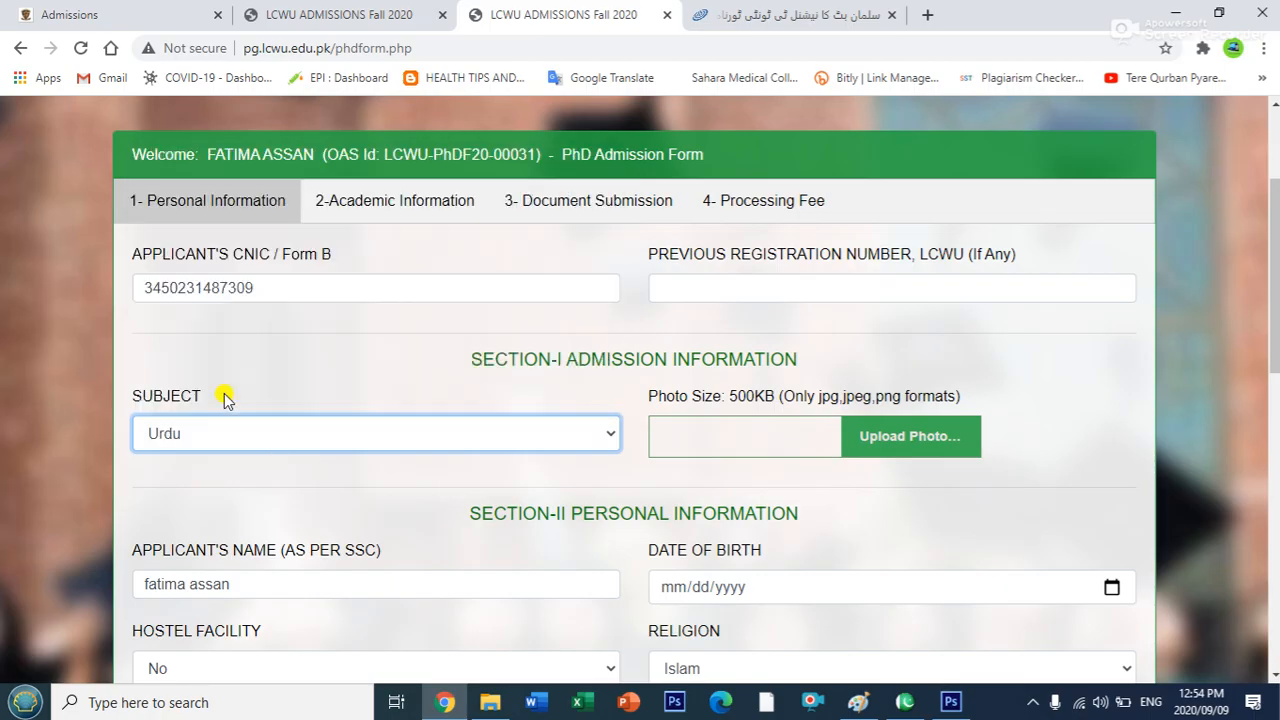
{"action": "left_click", "coordinate": [301, 437]}
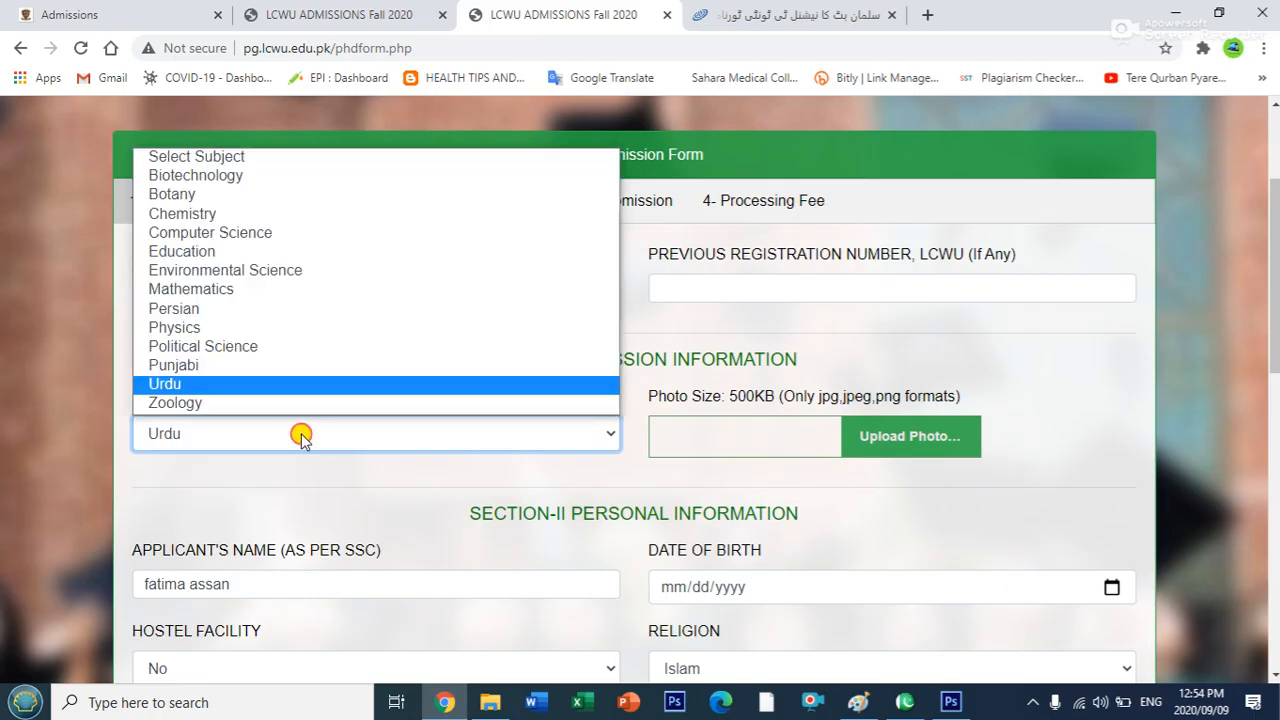
{"action": "left_click", "coordinate": [230, 237]}
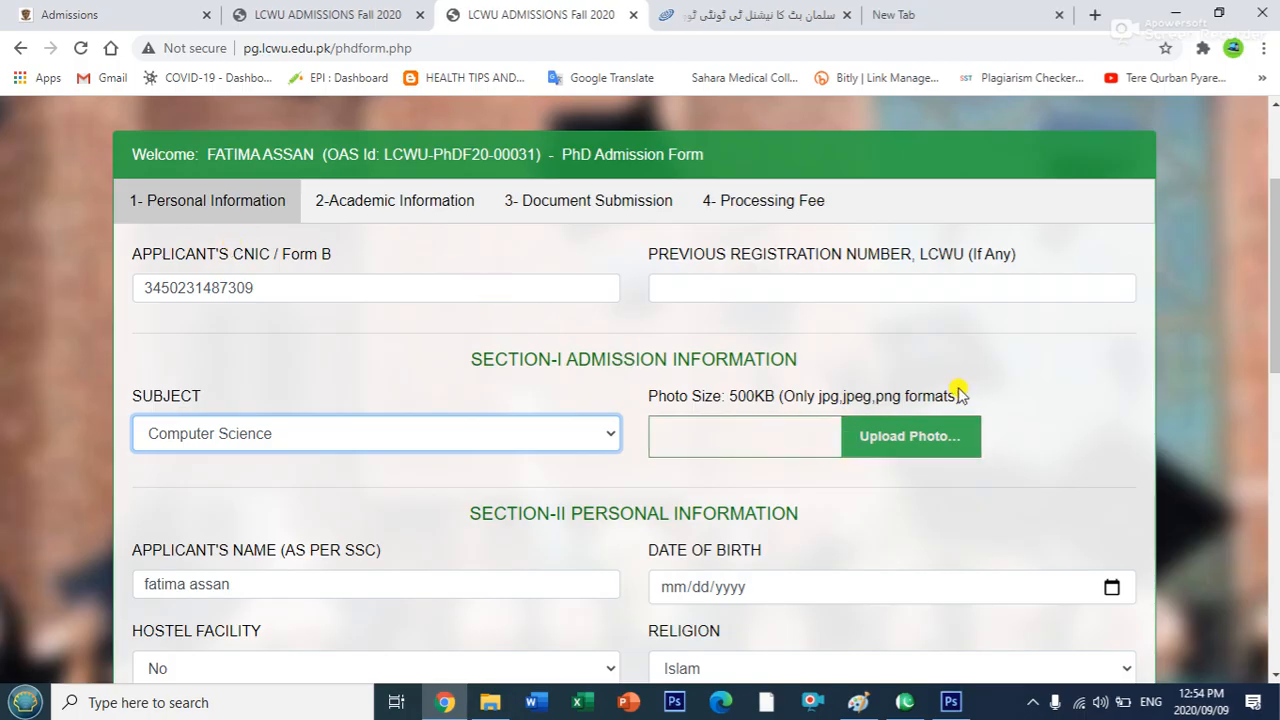
Upload the photo download.jpg from the Desktop as the applicant's picture
{"action": "left_click", "coordinate": [874, 440]}
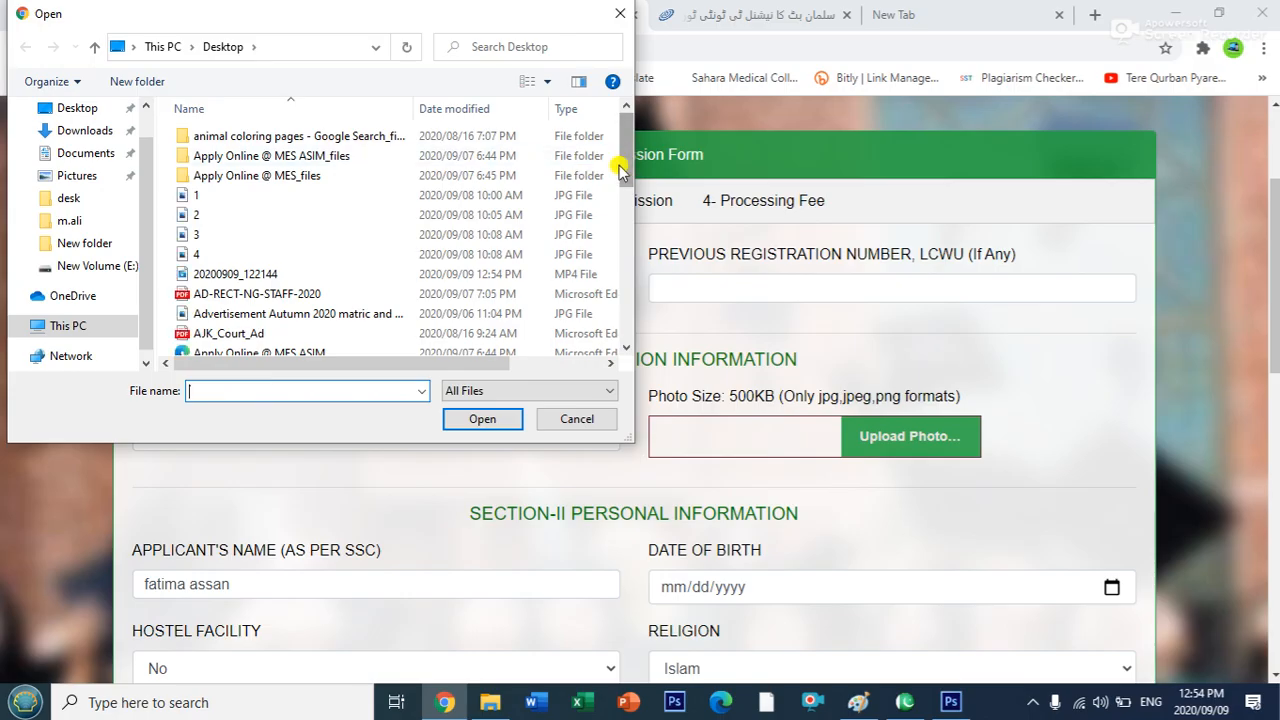
{"action": "left_click_drag", "start_coordinate": [623, 163], "coordinate": [625, 240]}
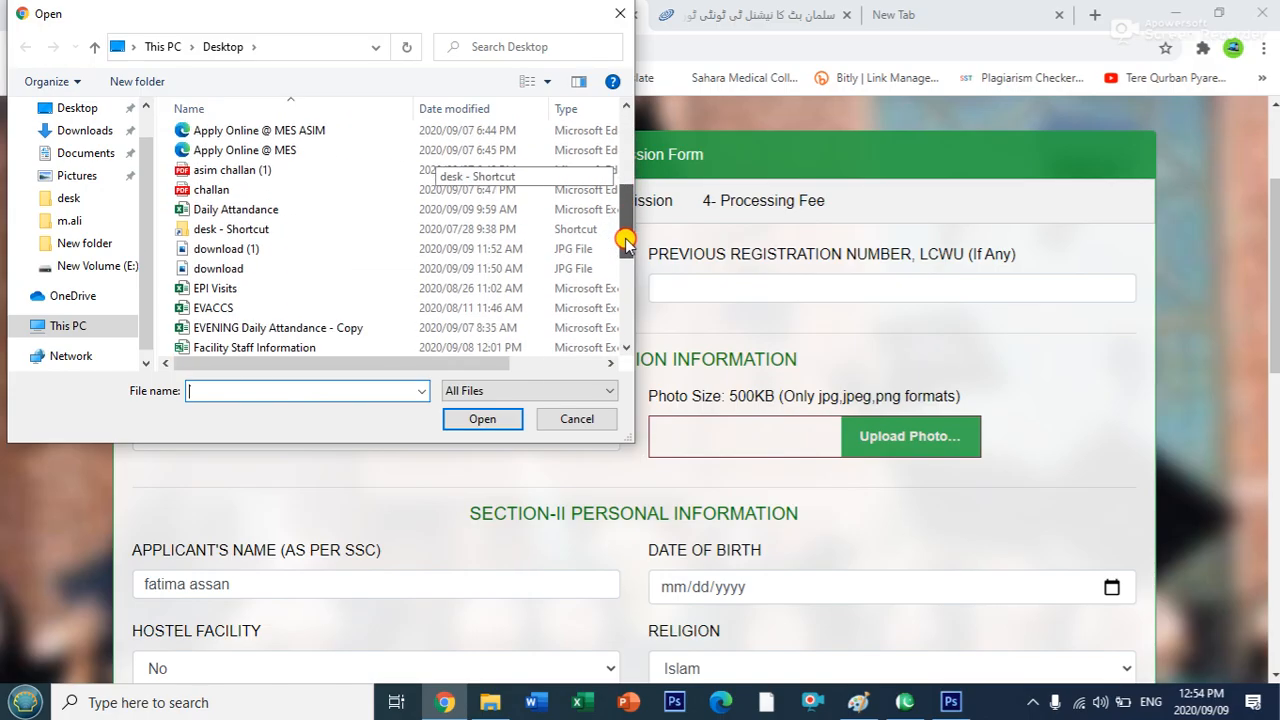
{"action": "left_click", "coordinate": [245, 266]}
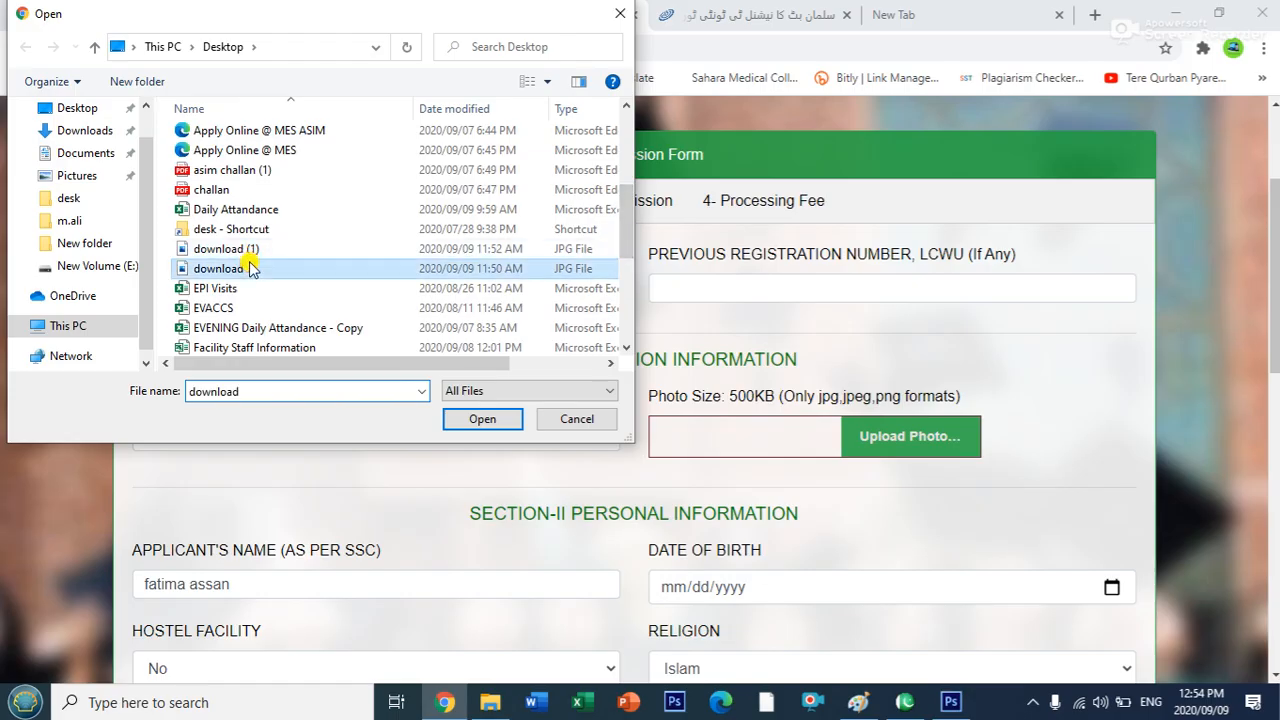
{"action": "left_click", "coordinate": [452, 428]}
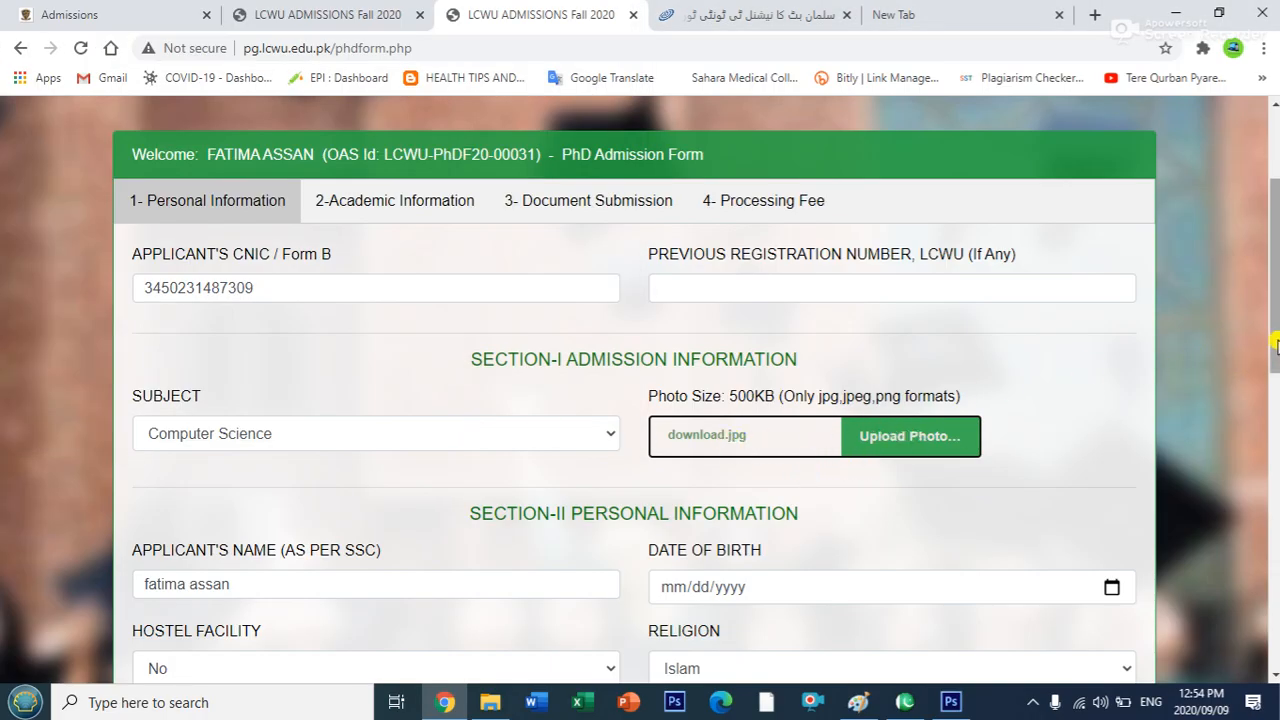
Enter the applicant's date of birth in the personal information section
{"action": "left_click_drag", "start_coordinate": [1276, 344], "coordinate": [1276, 412]}
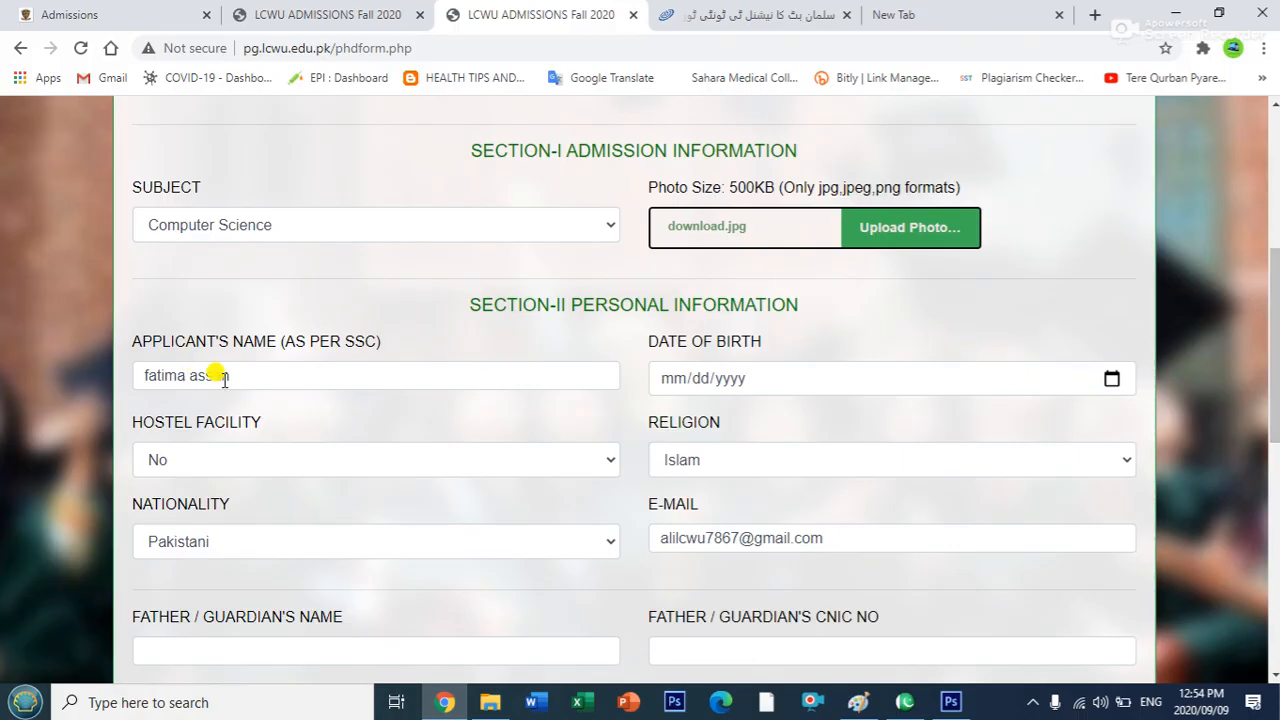
{"action": "left_click", "coordinate": [677, 382]}
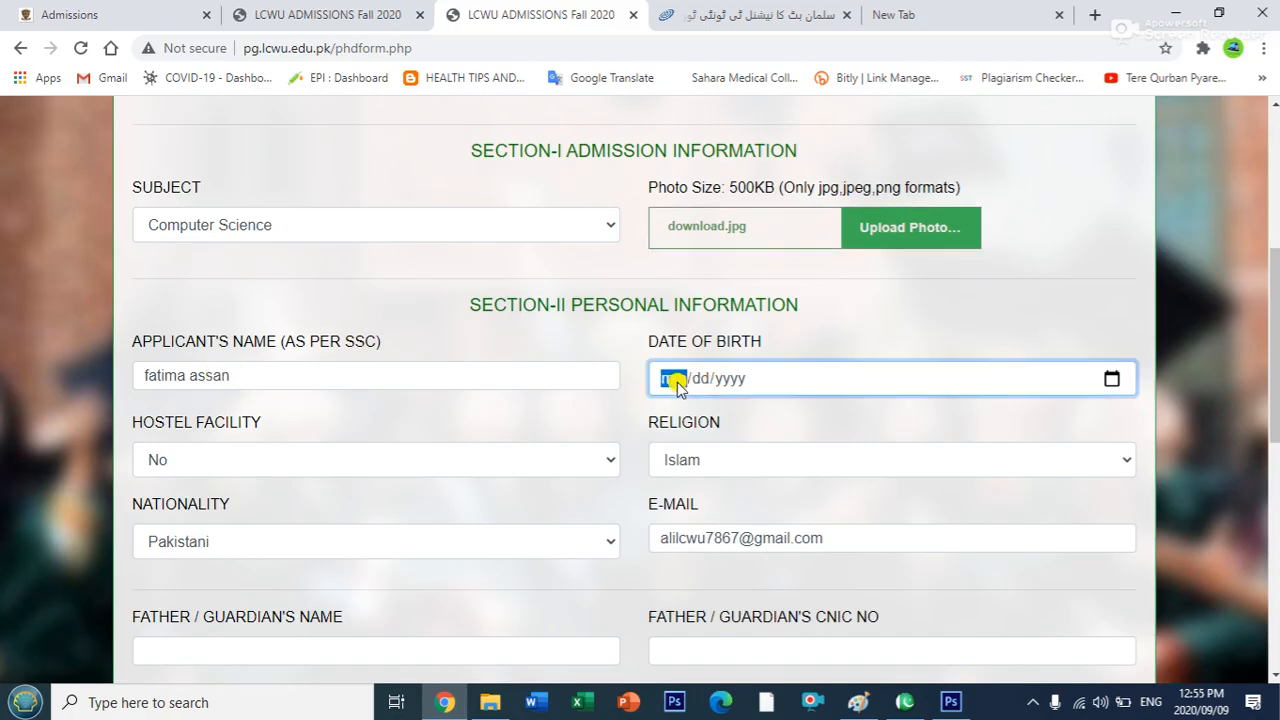
{"action": "type", "text": "10"}
{"action": "type", "text": "011"}
{"action": "type", "text": "99"}
{"action": "type", "text": "4"}
{"action": "type", "text": "999"}
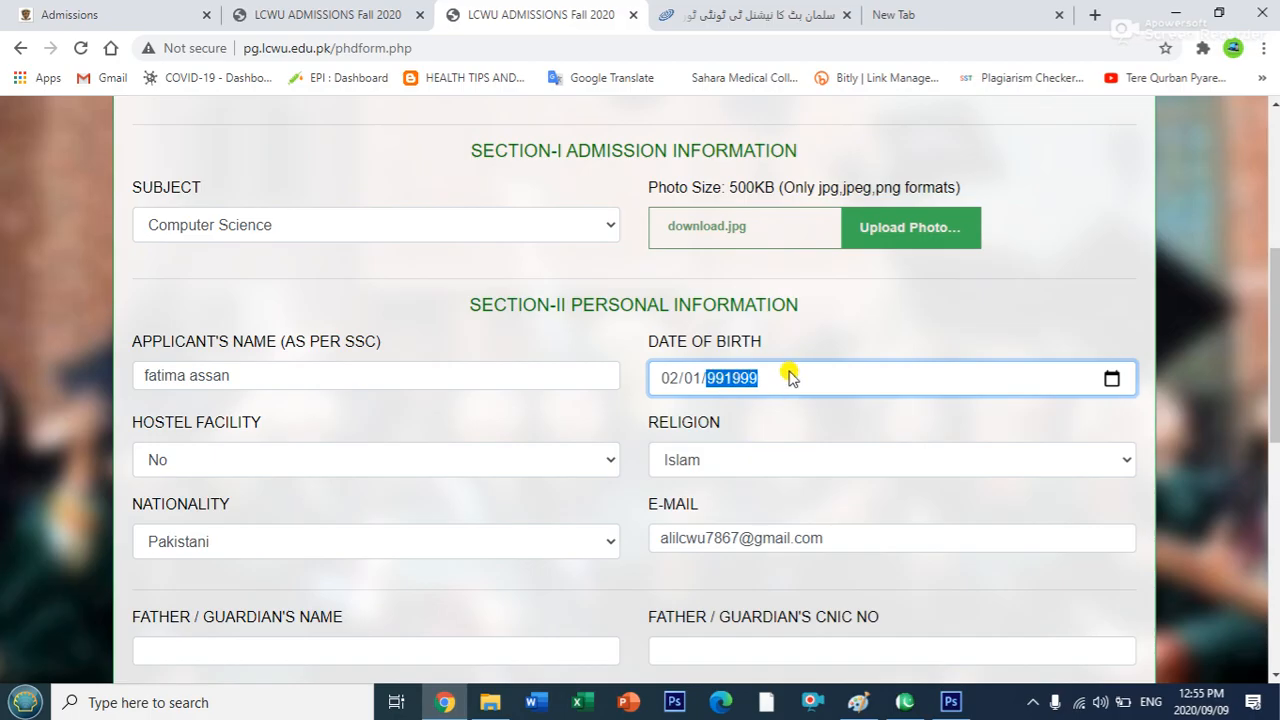
{"action": "key", "text": "BackSpace"}
{"action": "type", "text": "1999"}
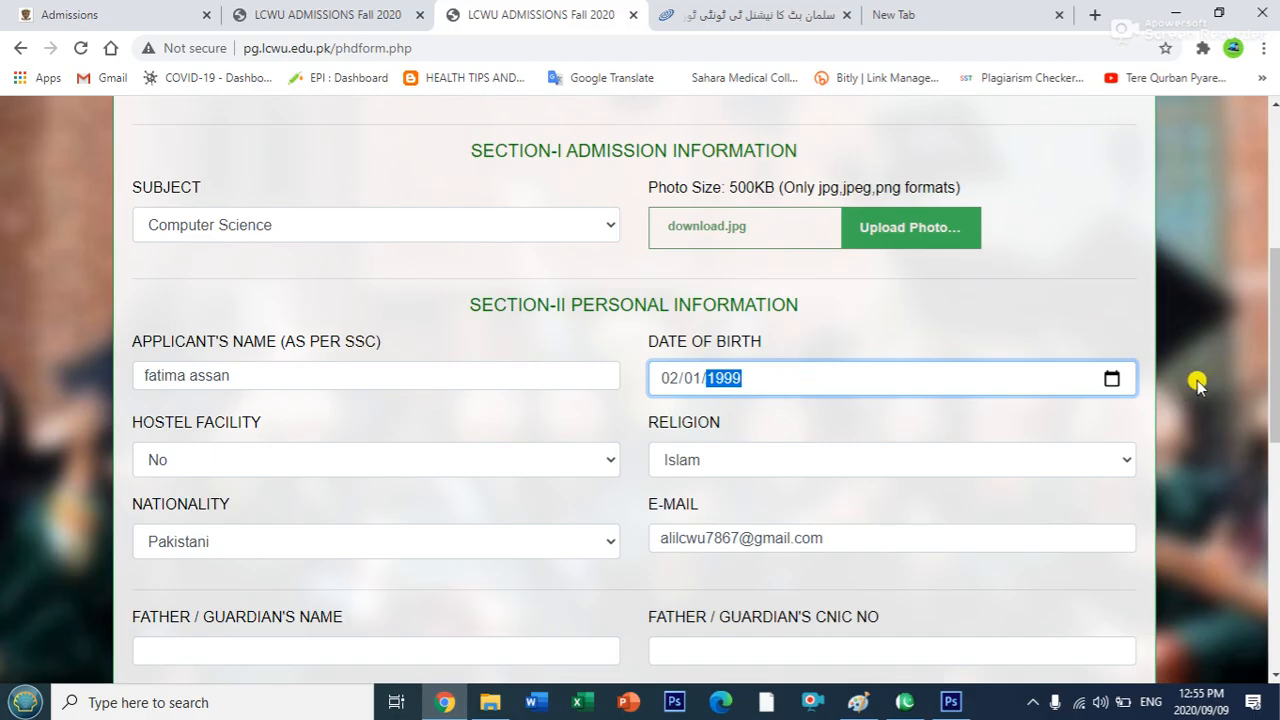
Set the hostel facility option to Yes in the personal information section
{"action": "left_click_drag", "start_coordinate": [1272, 366], "coordinate": [1272, 377]}
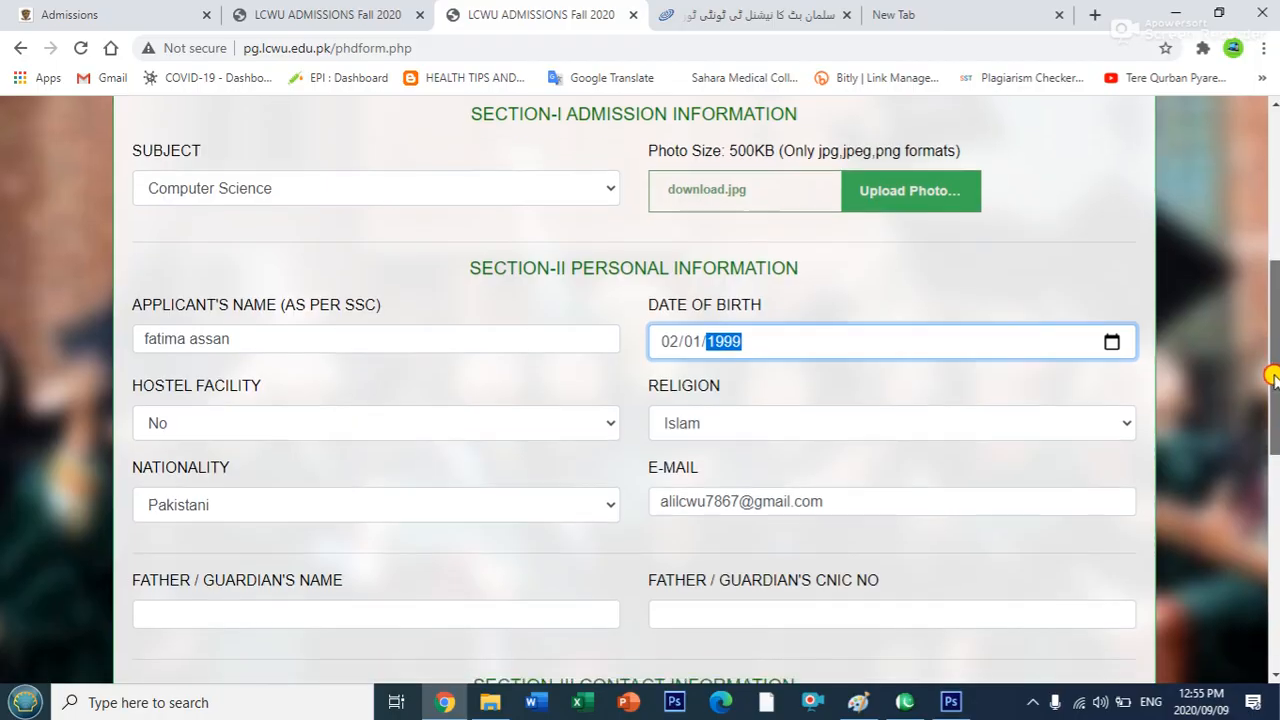
{"action": "left_click", "coordinate": [316, 430]}
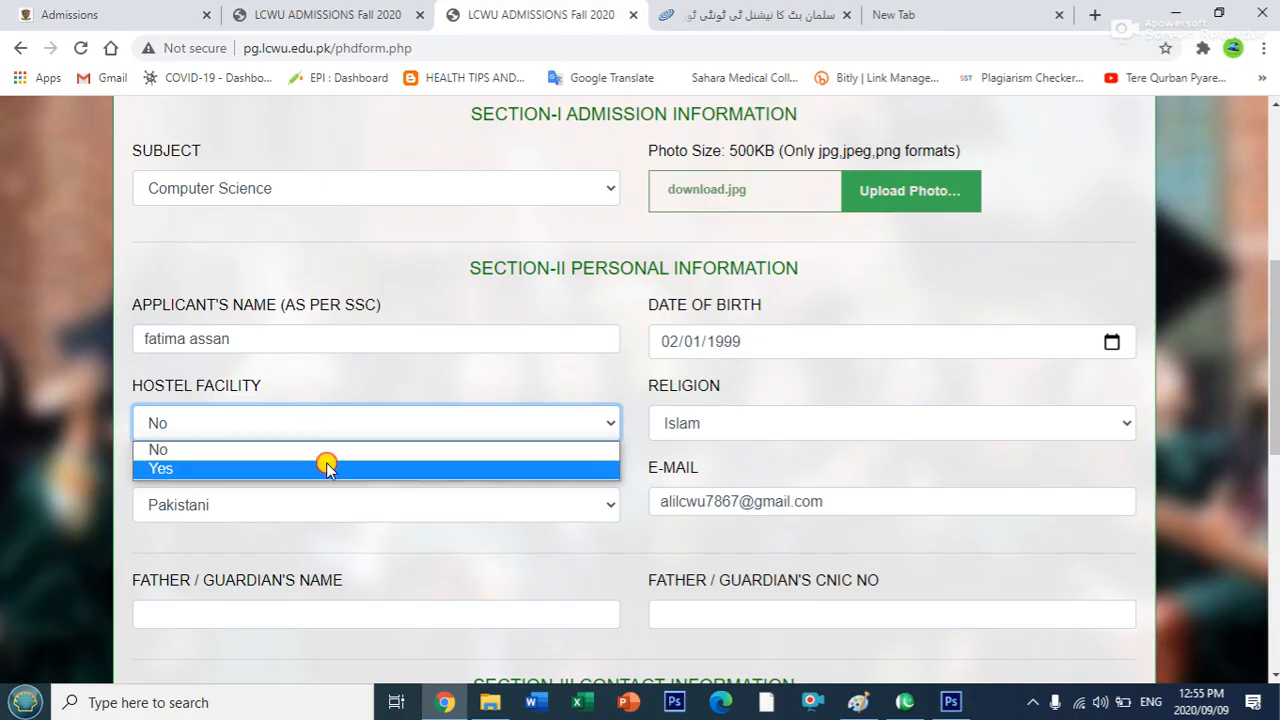
{"action": "left_click", "coordinate": [329, 466]}
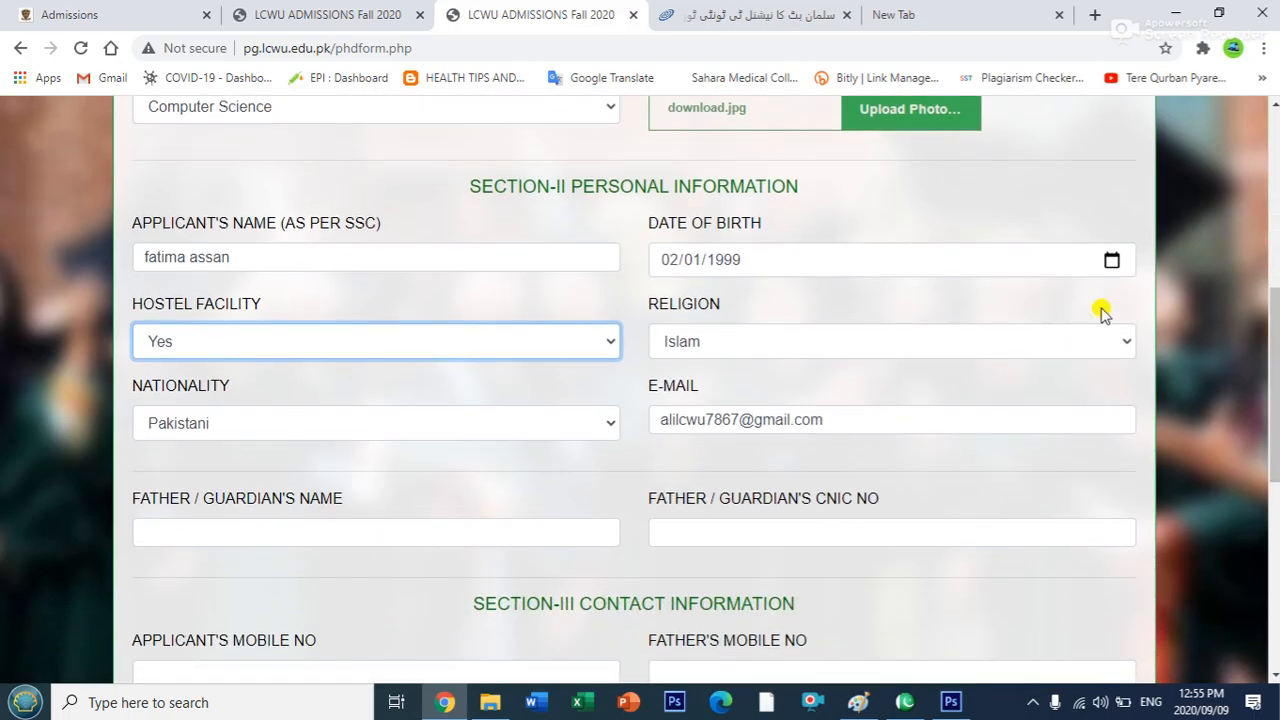
{"action": "left_click", "coordinate": [1078, 343]}
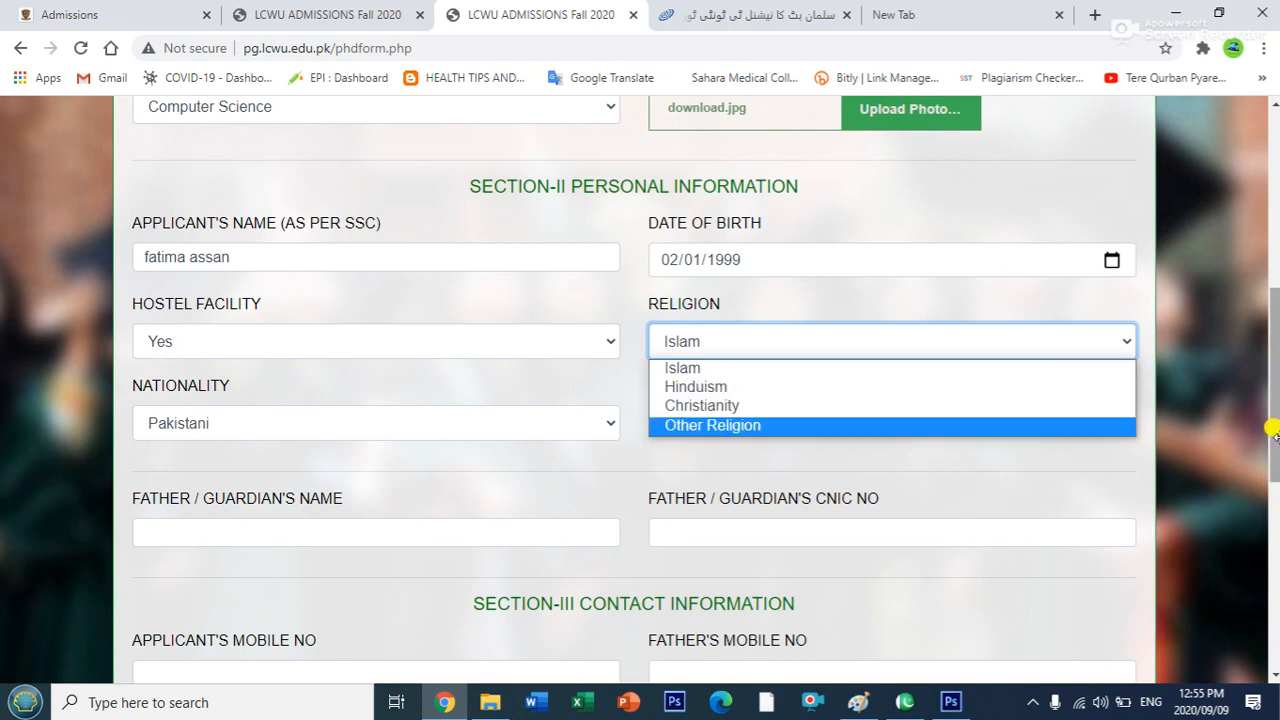
{"action": "left_click", "coordinate": [423, 471]}
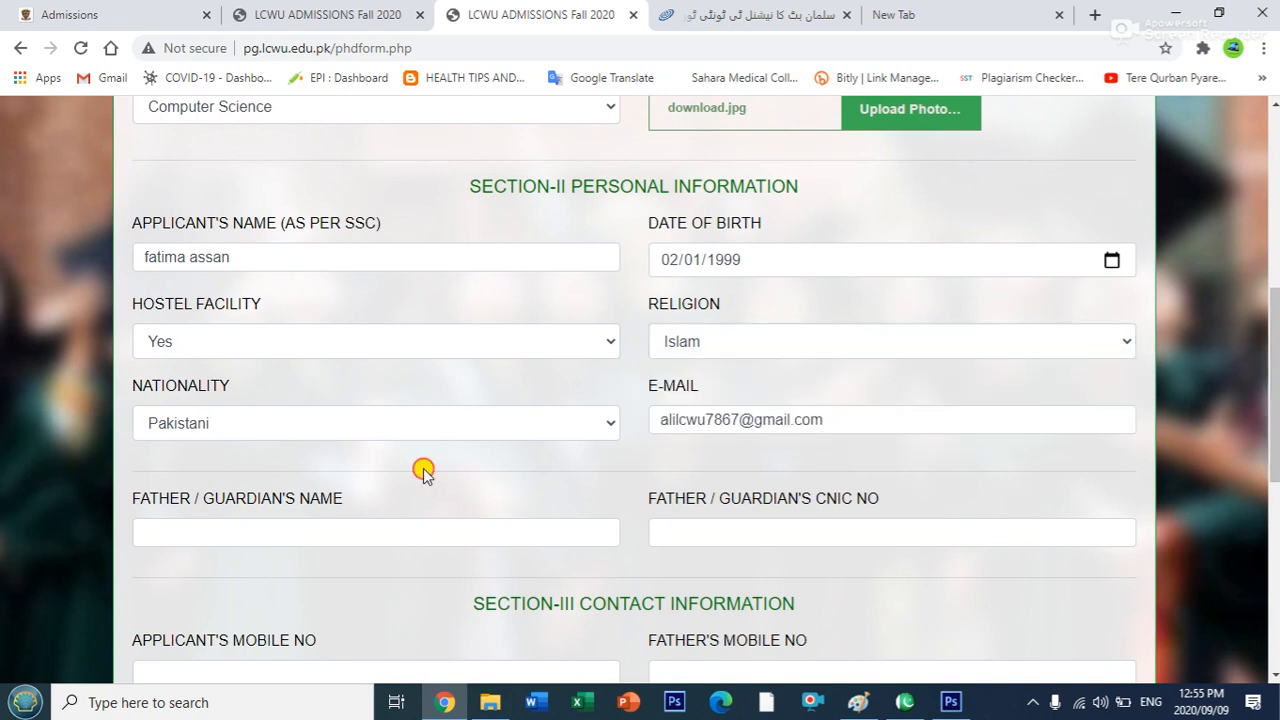
Enter the father/guardian's name
{"action": "left_click", "coordinate": [335, 530]}
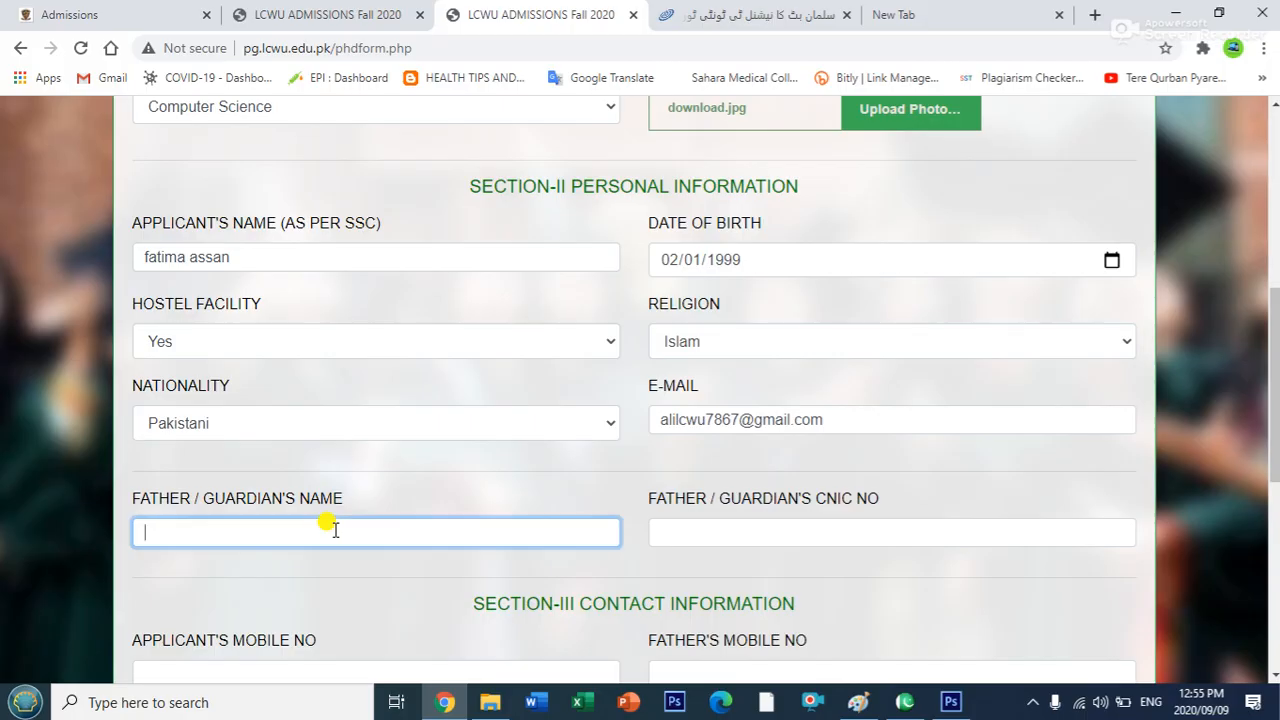
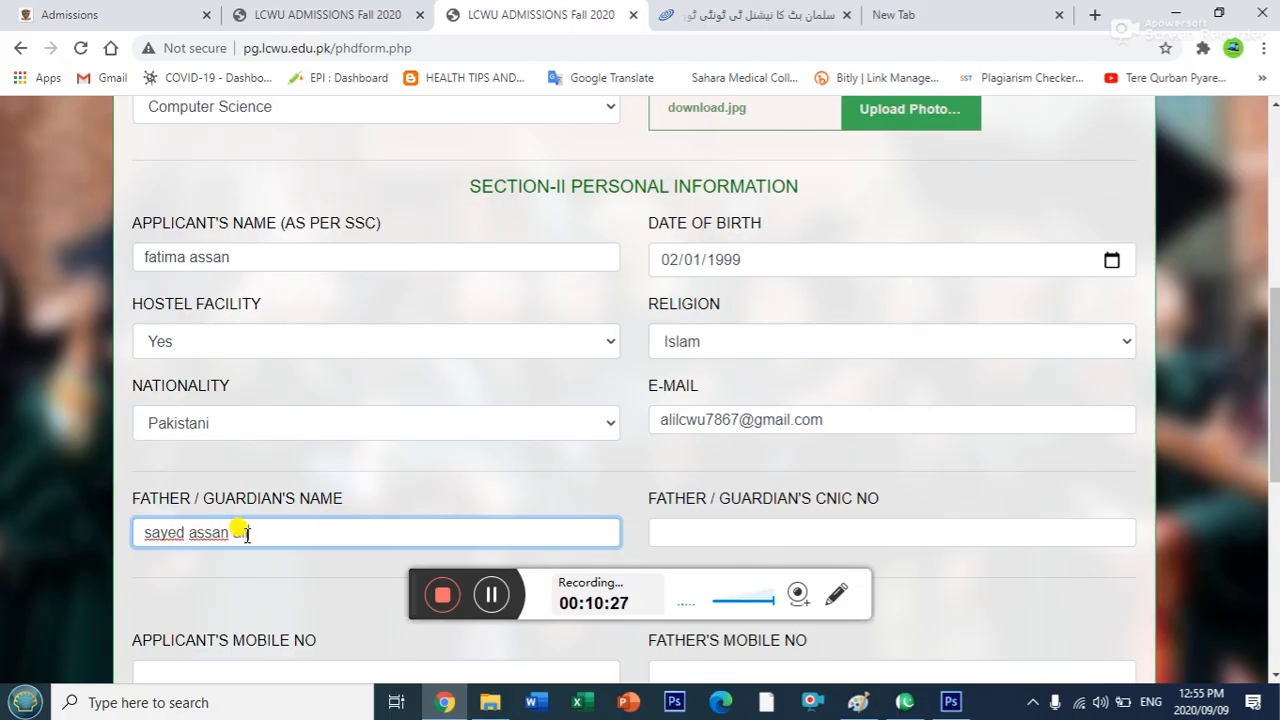
Enter the father/guardian's CNIC number
{"action": "left_click", "coordinate": [694, 532]}
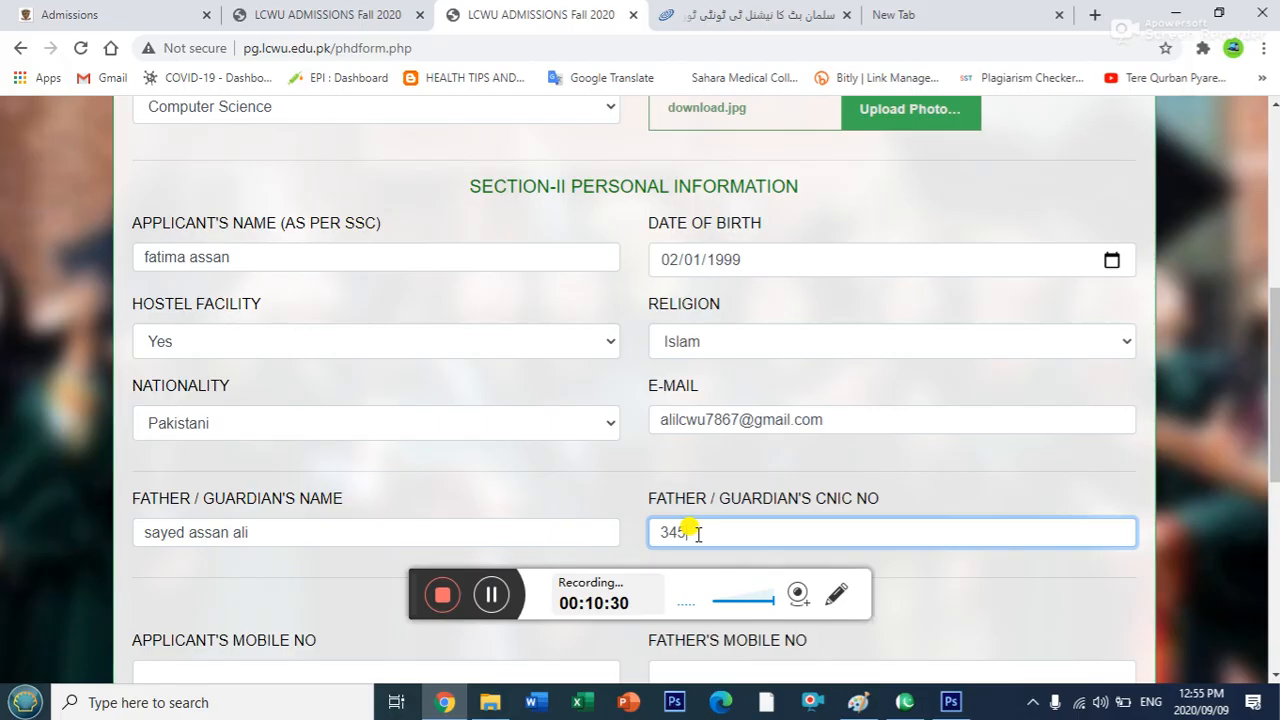
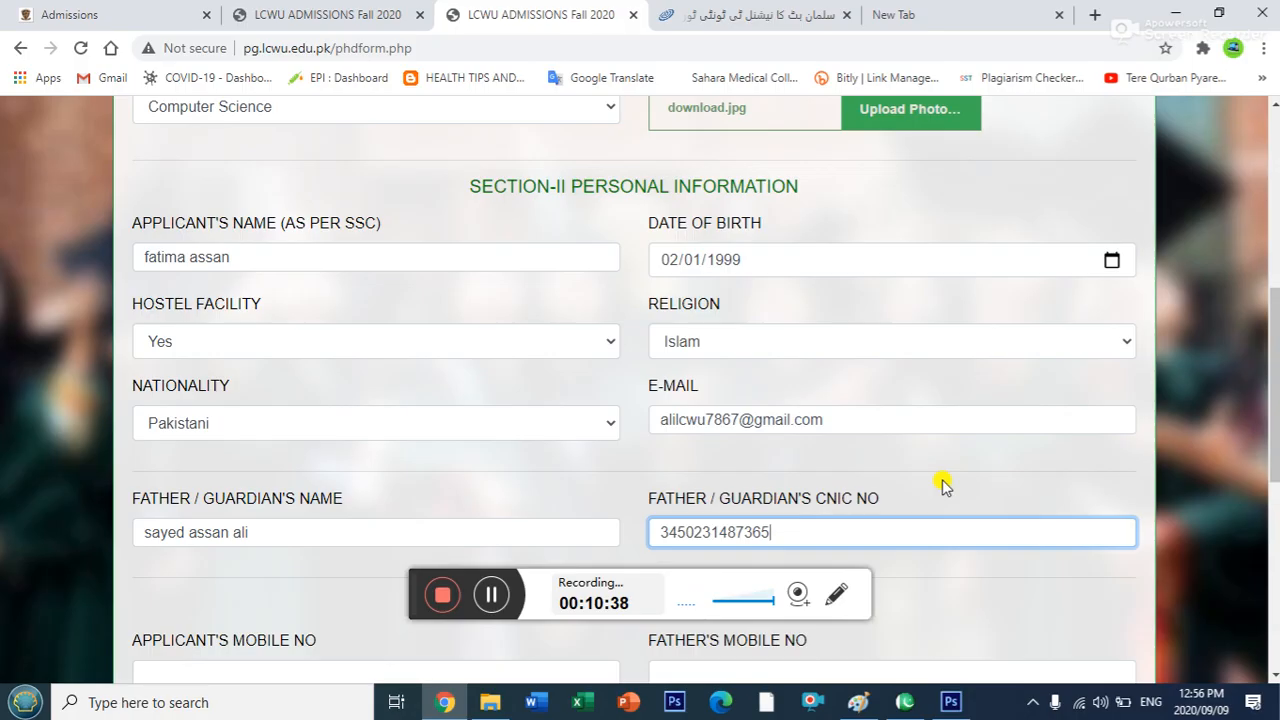
Enter the applicant's mobile number in the contact information section
{"action": "left_click_drag", "start_coordinate": [1275, 398], "coordinate": [1275, 509]}
{"action": "left_click", "coordinate": [350, 373]}
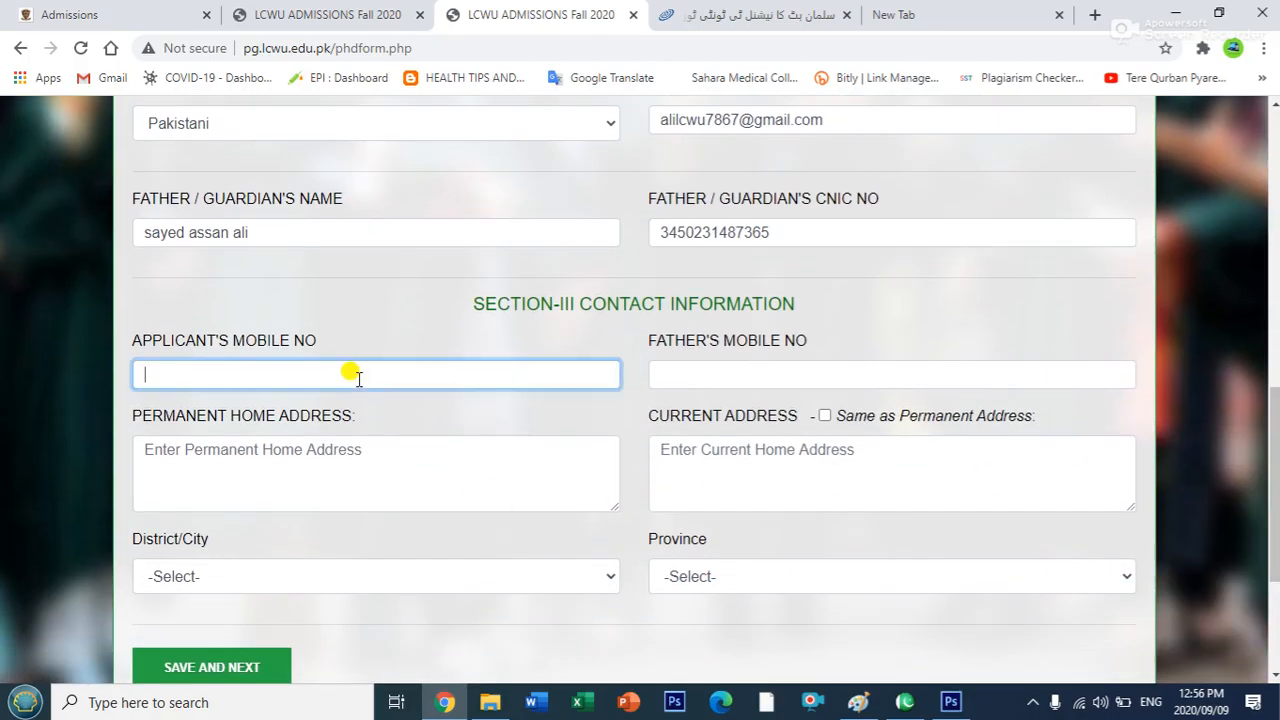
Enter the father's mobile number and fill the permanent home address from the saved address suggestion
{"action": "left_click", "coordinate": [693, 366]}
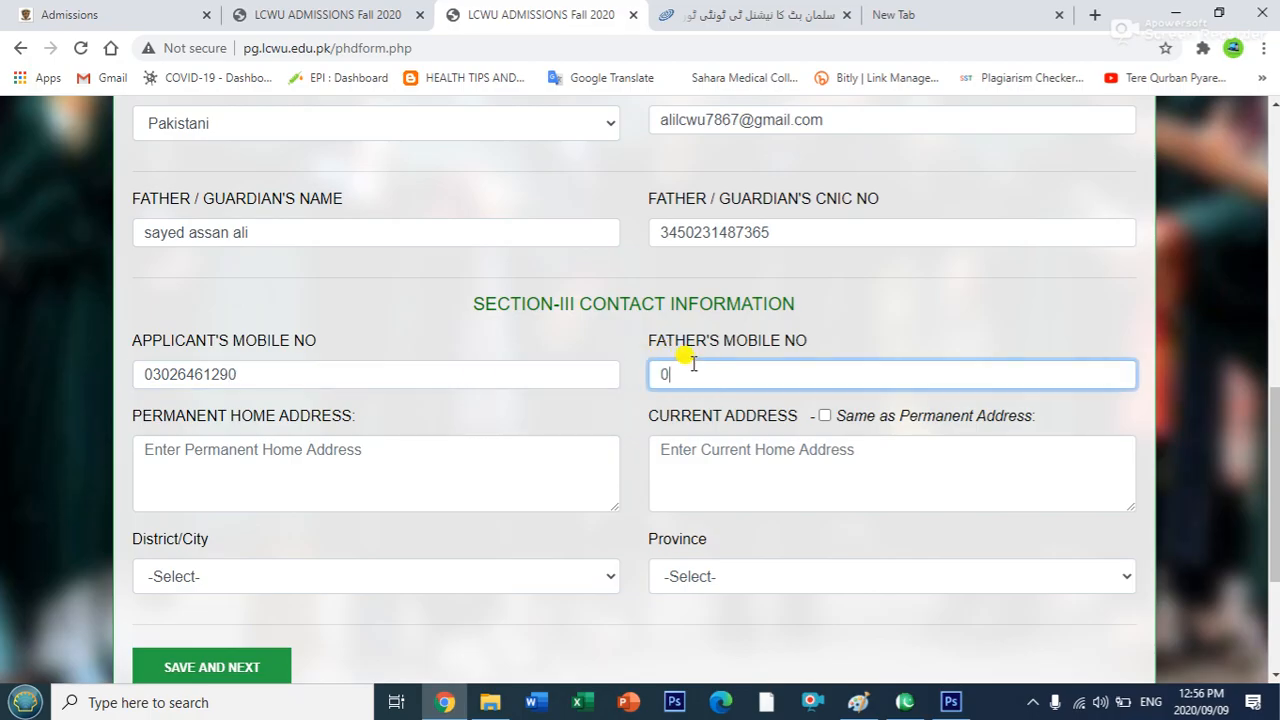
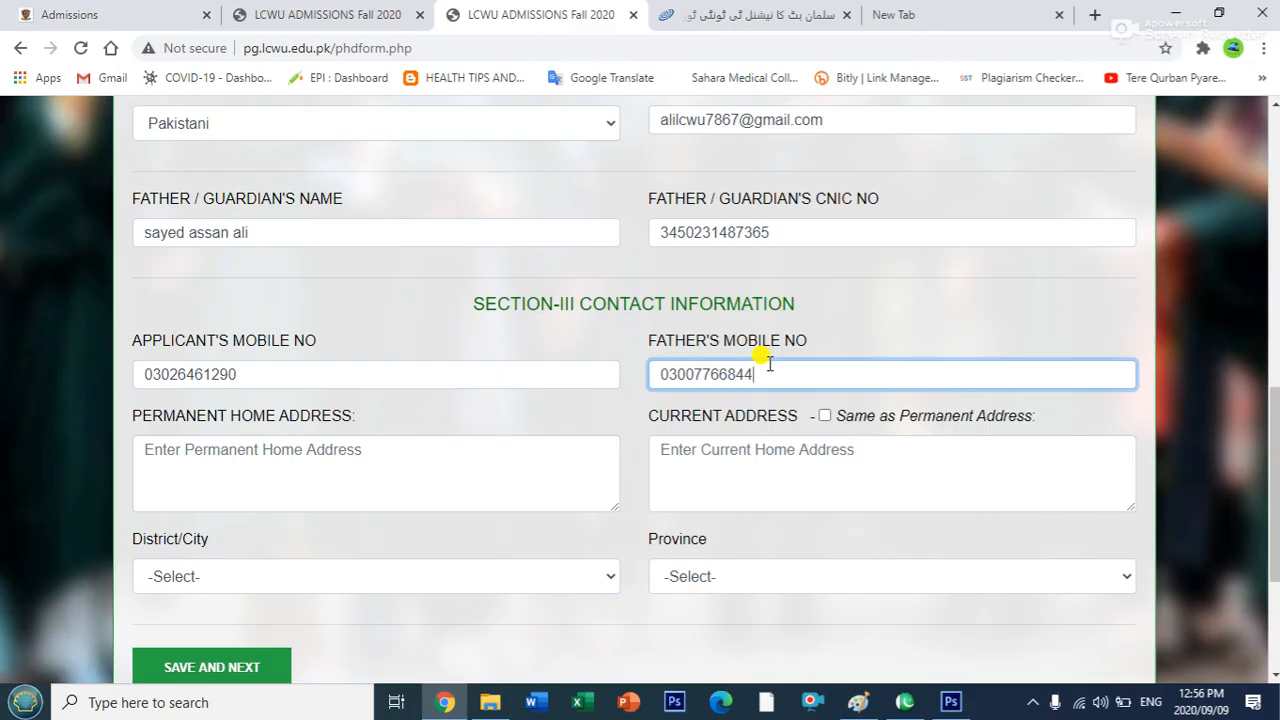
{"action": "left_click", "coordinate": [354, 484]}
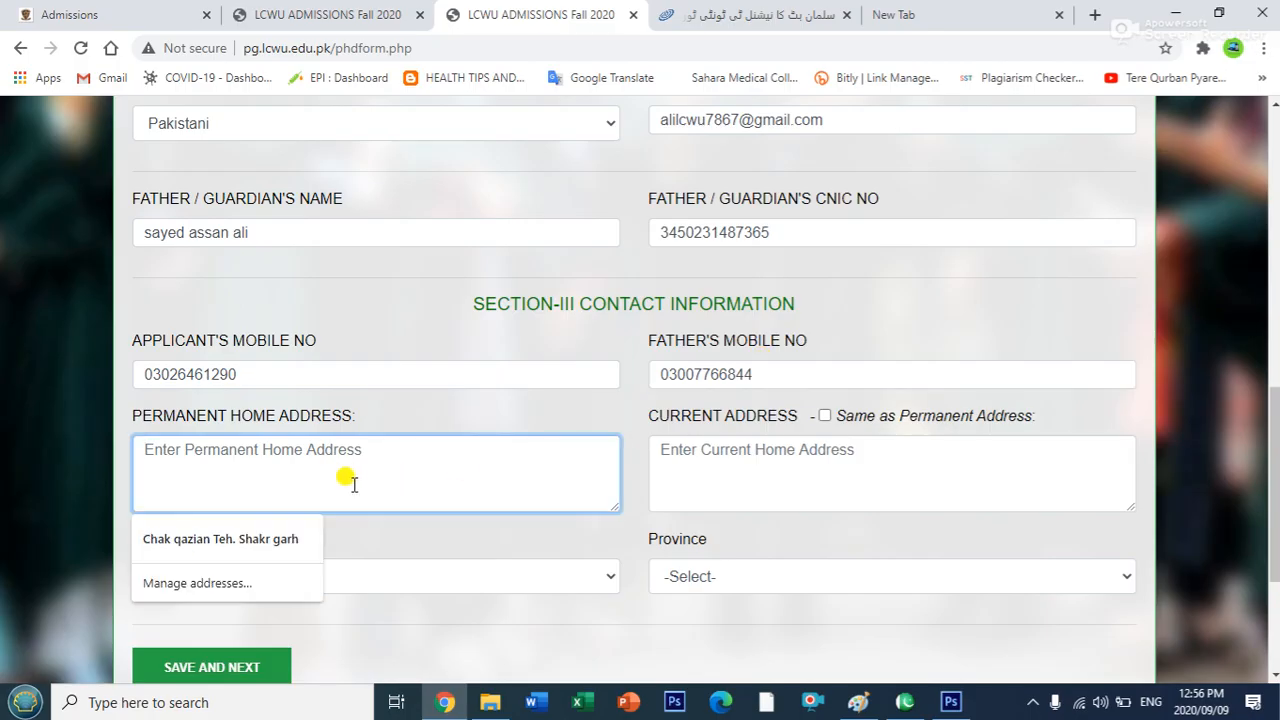
{"action": "left_click", "coordinate": [241, 546]}
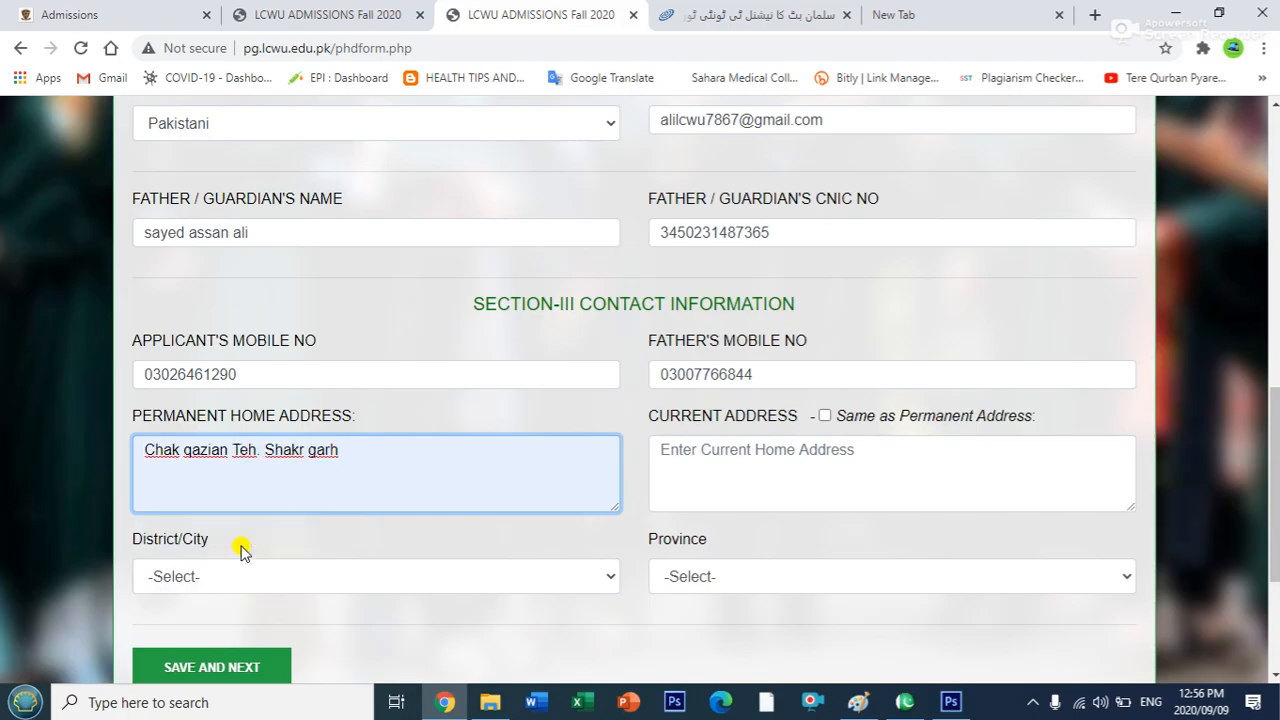
Enter the applicant's current home address
{"action": "left_click", "coordinate": [766, 453]}
{"action": "type", "text": "i"}
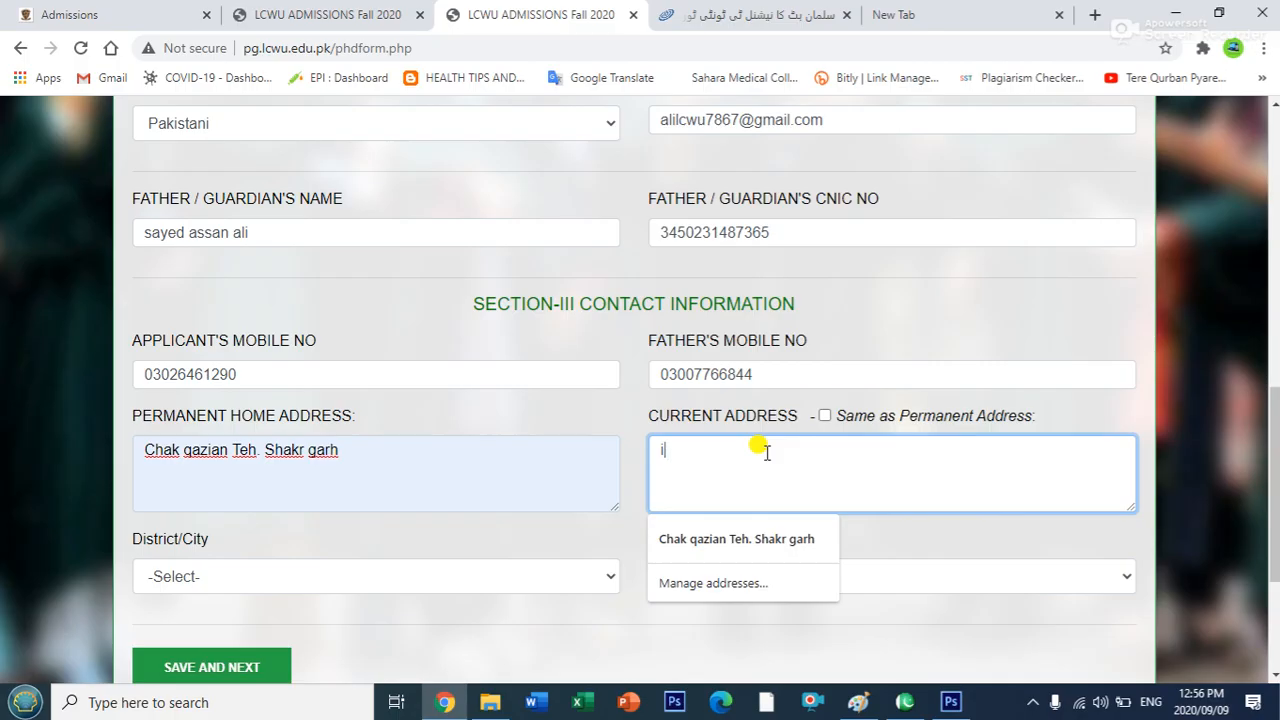
{"action": "key", "text": "BackSpace"}
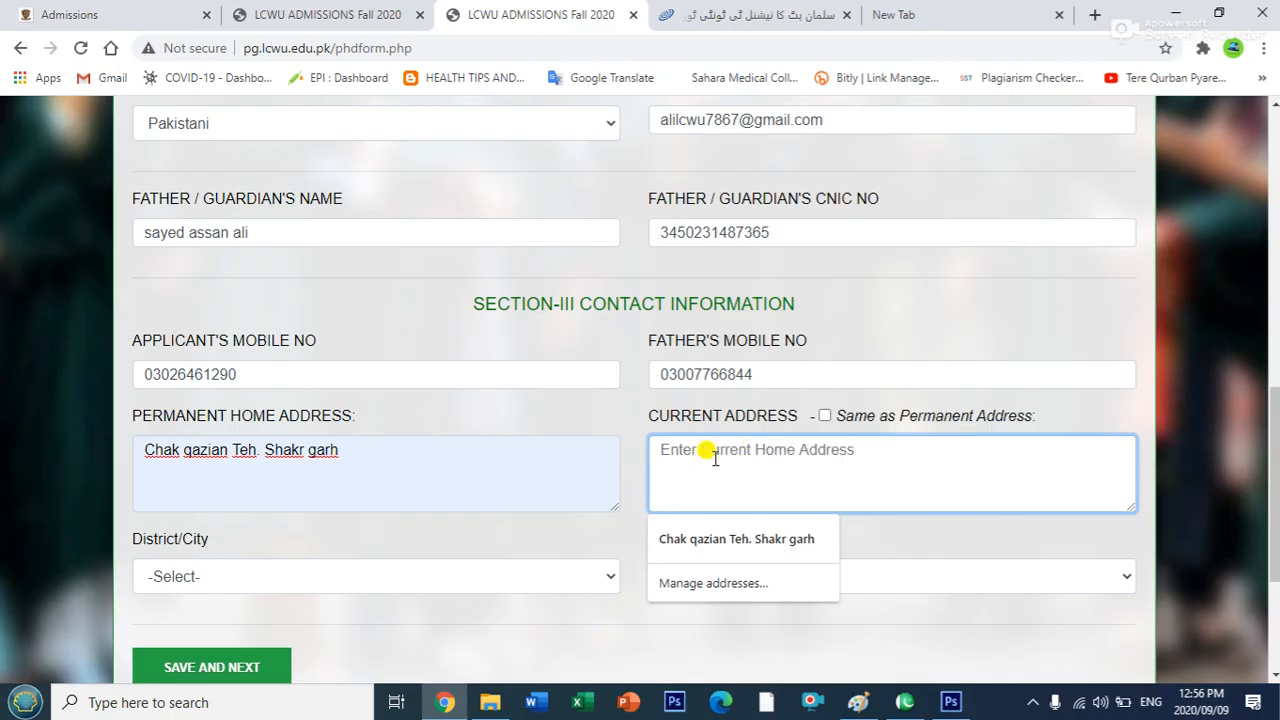
{"action": "left_click", "coordinate": [825, 416]}
{"action": "left_click", "coordinate": [825, 416]}
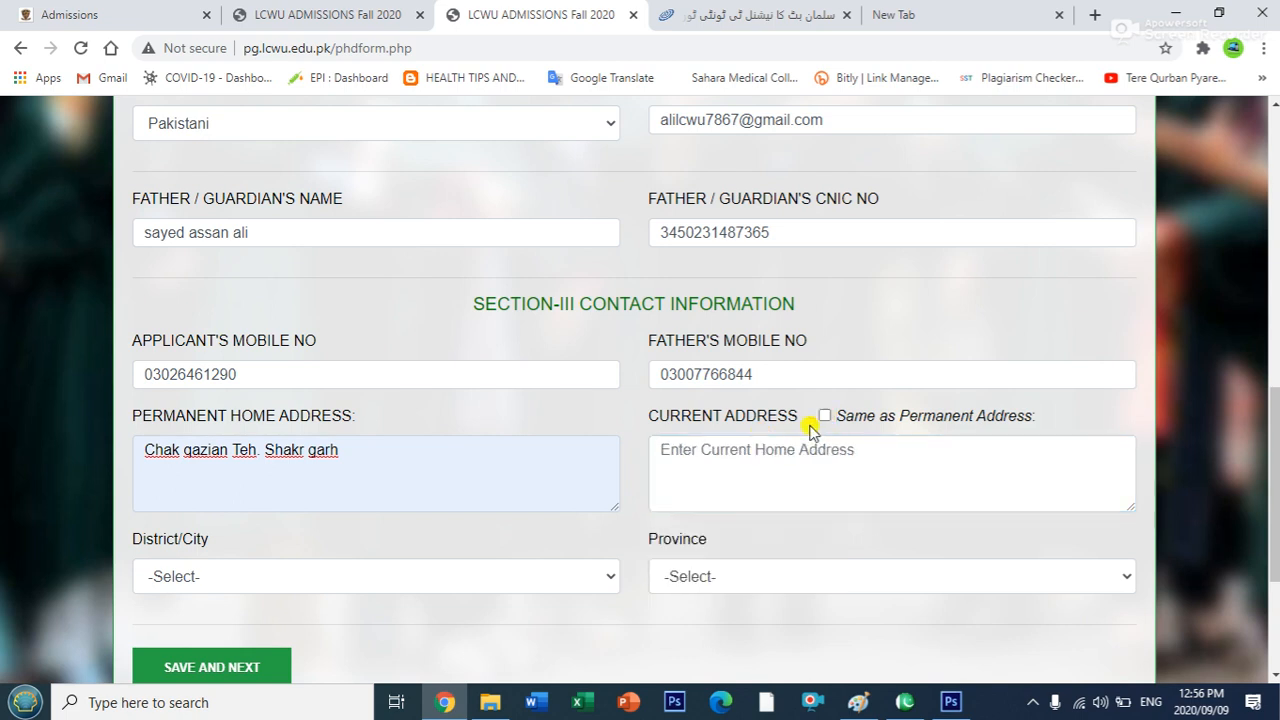
{"action": "left_click", "coordinate": [776, 456]}
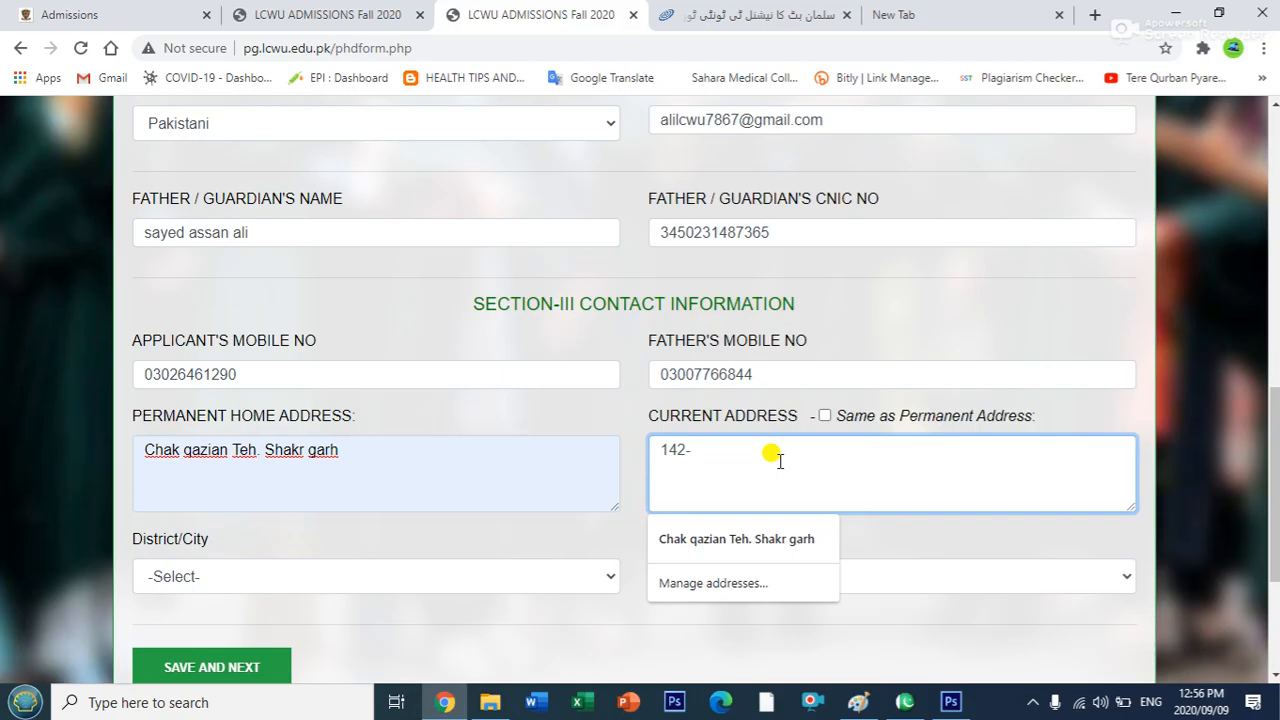
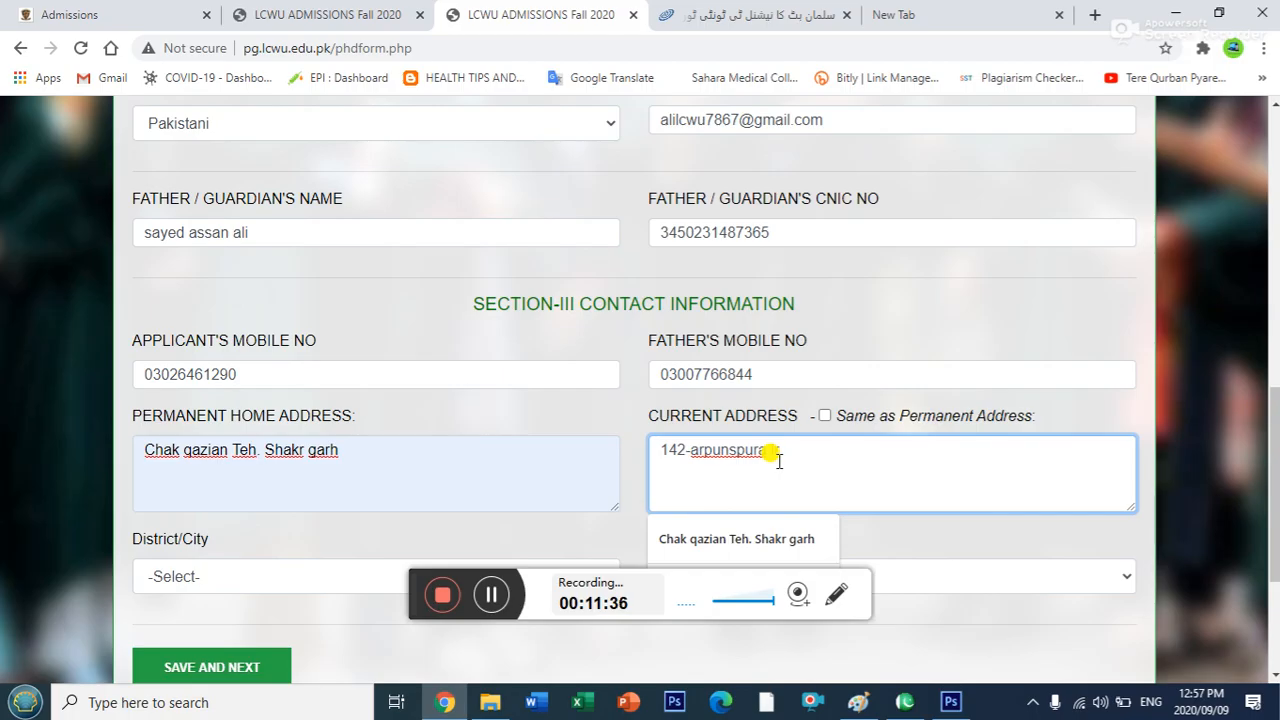
{"action": "left_click", "coordinate": [780, 461]}
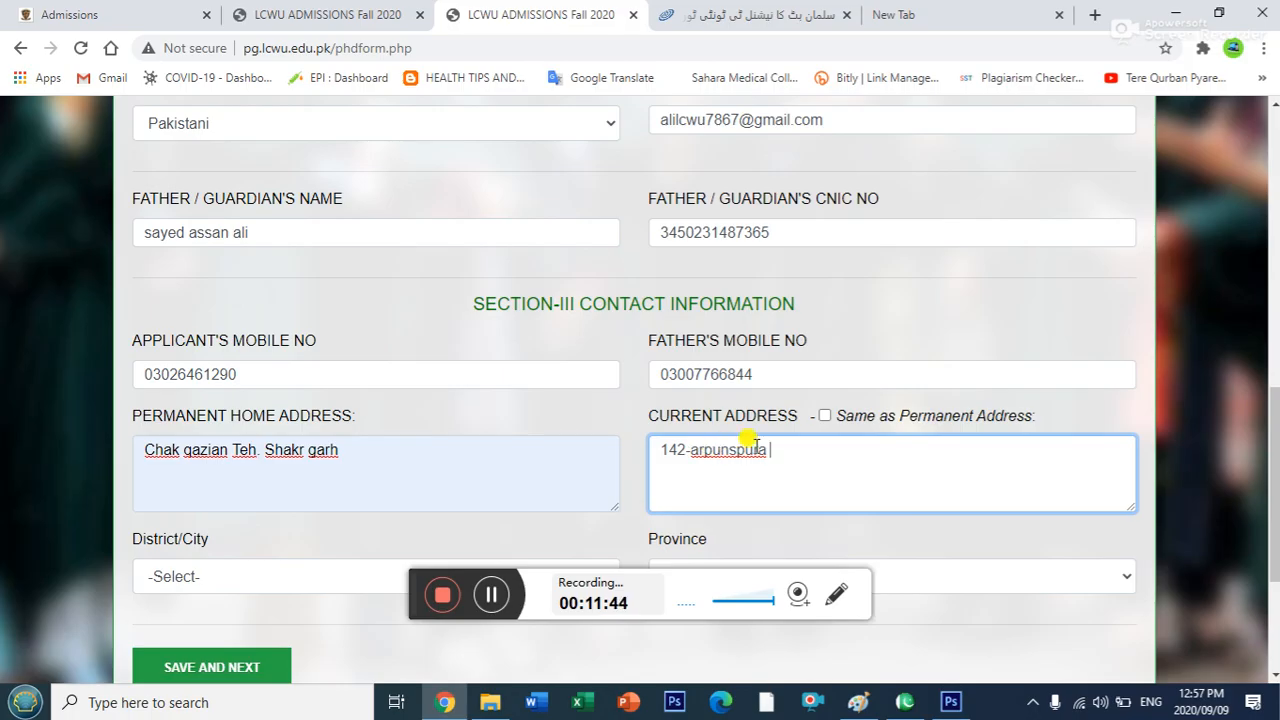
{"action": "type", "text": "nwl"}
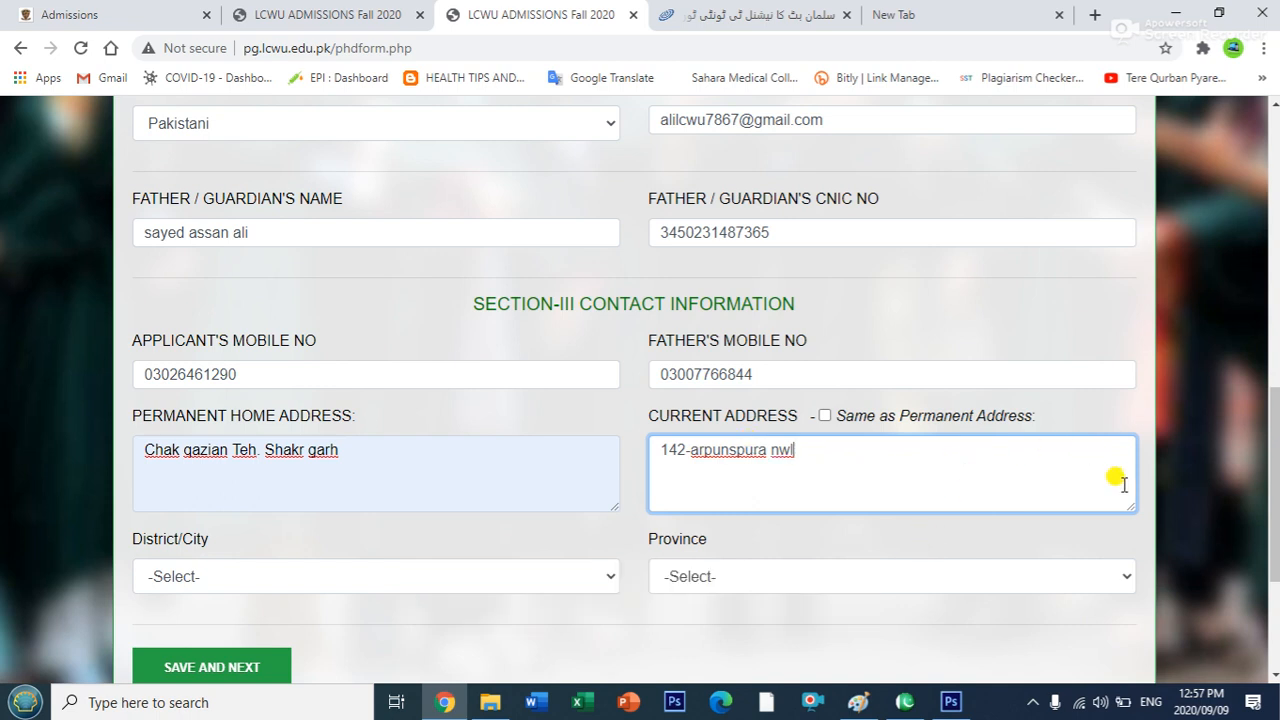
Select Narowal as district/city and Punjab as province, then save and move to the next section
{"action": "left_click_drag", "start_coordinate": [1274, 475], "coordinate": [1274, 527]}
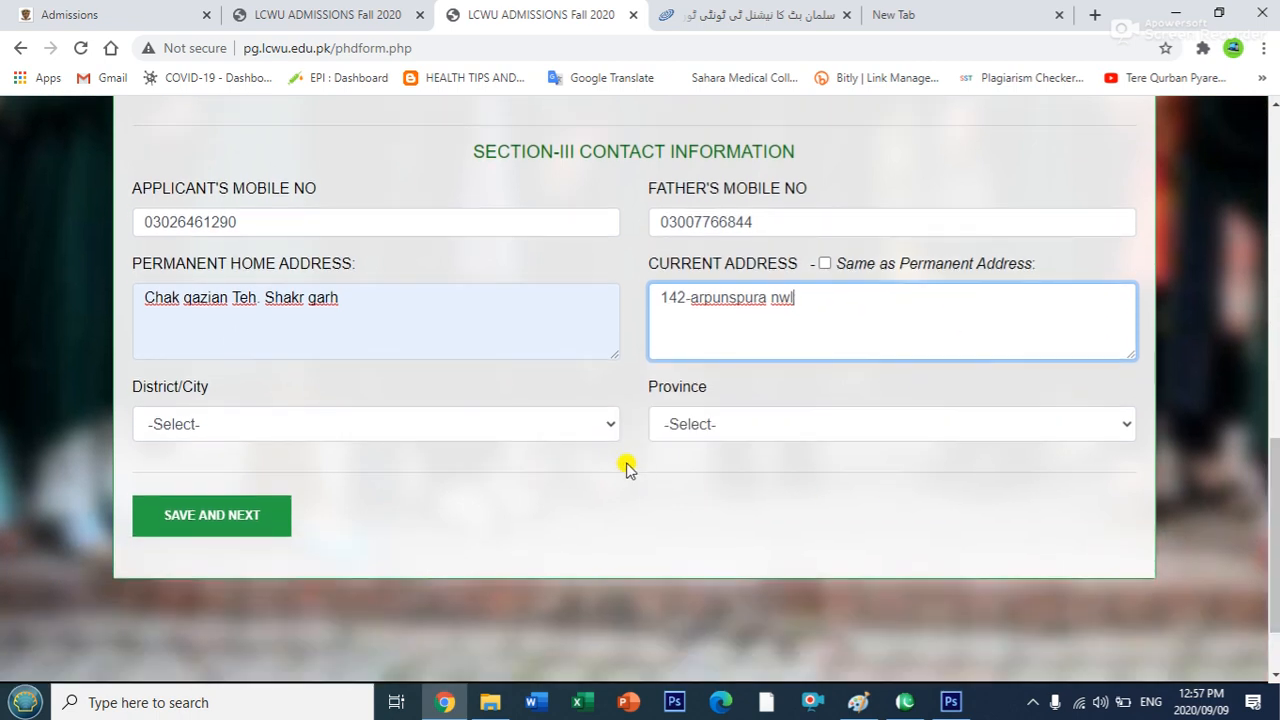
{"action": "left_click", "coordinate": [609, 420]}
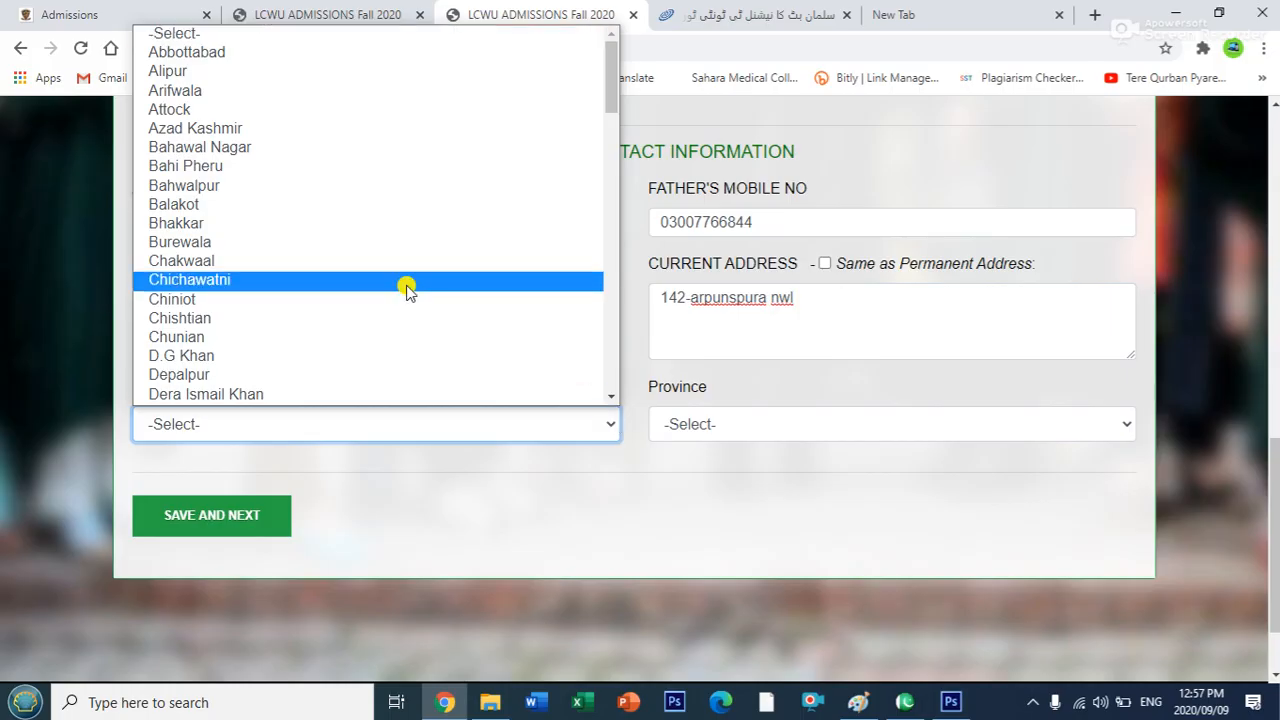
{"action": "type", "text": "nar"}
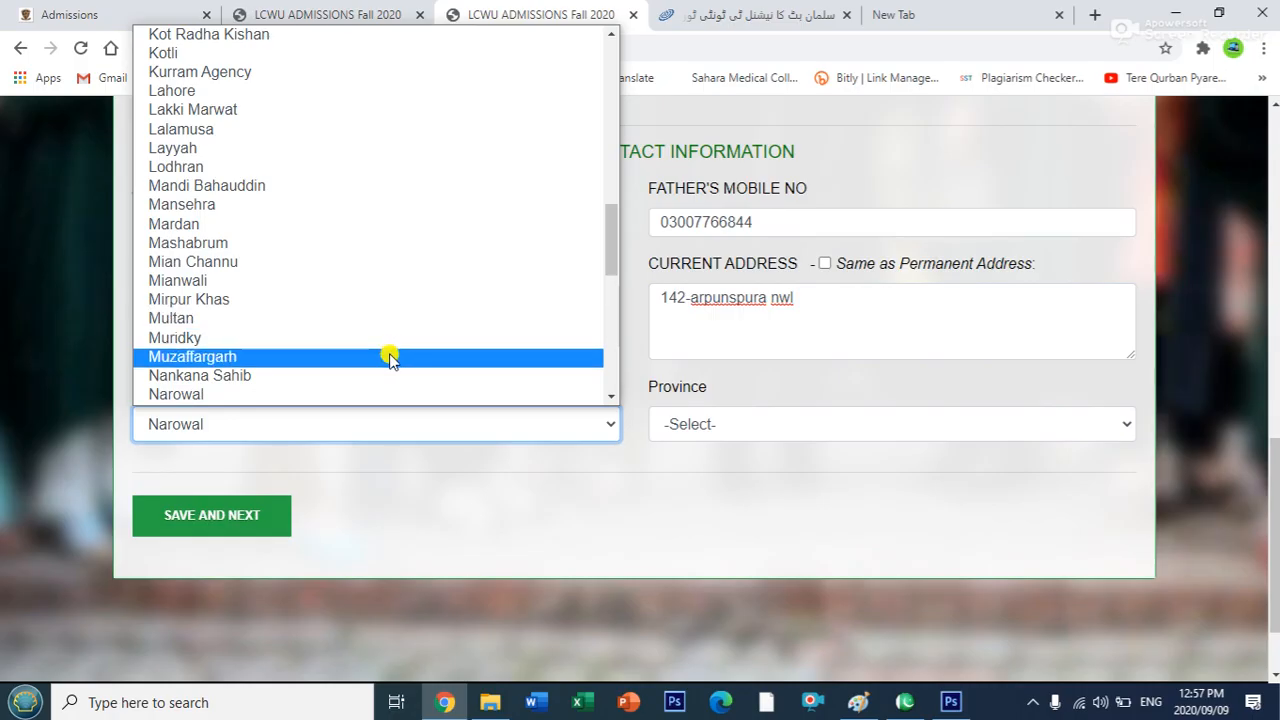
{"action": "left_click", "coordinate": [386, 394]}
{"action": "left_click", "coordinate": [860, 428]}
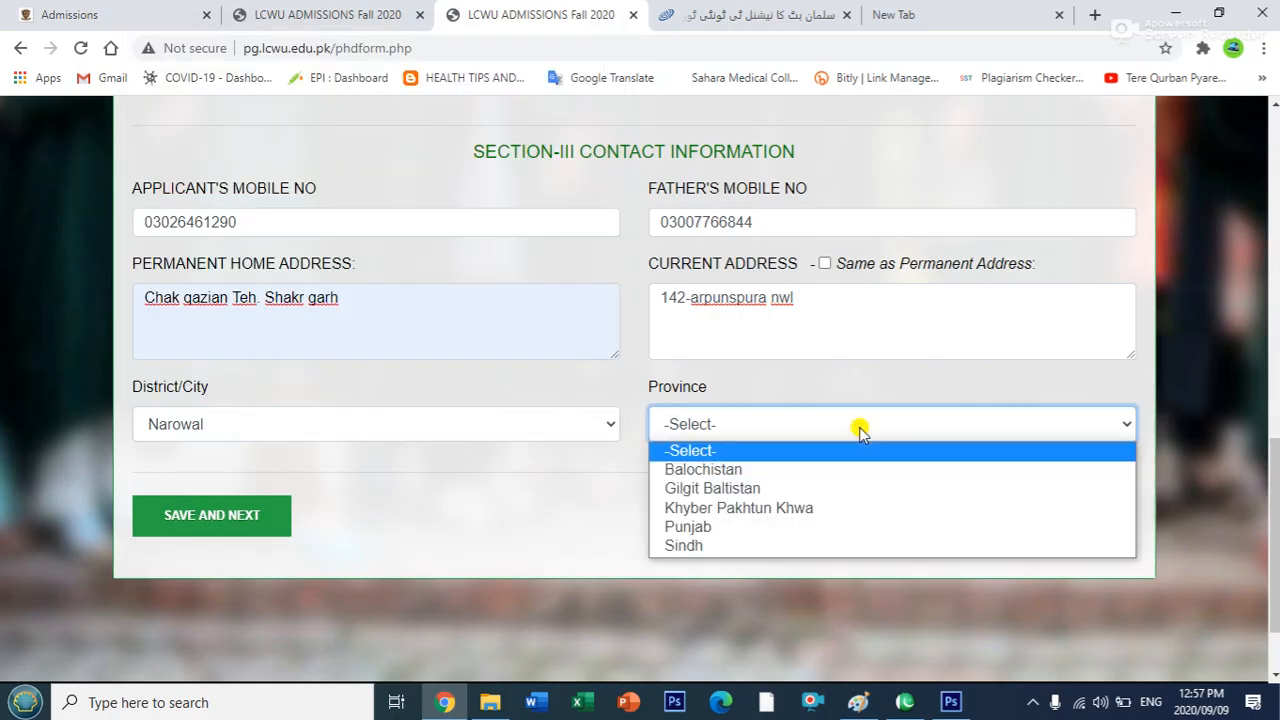
{"action": "left_click", "coordinate": [770, 526]}
{"action": "left_click", "coordinate": [148, 515]}
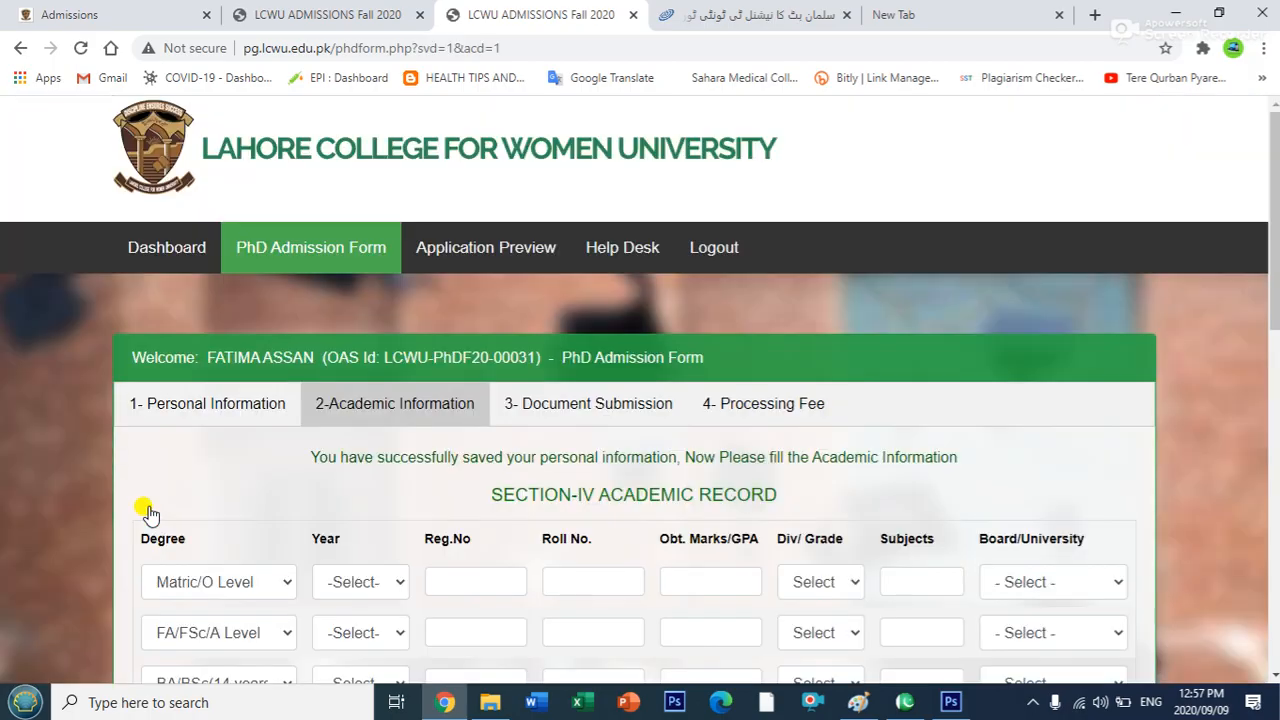
Set the Matric/O Level year to 2003 in the academic record
{"action": "left_click_drag", "start_coordinate": [1267, 302], "coordinate": [1273, 338]}
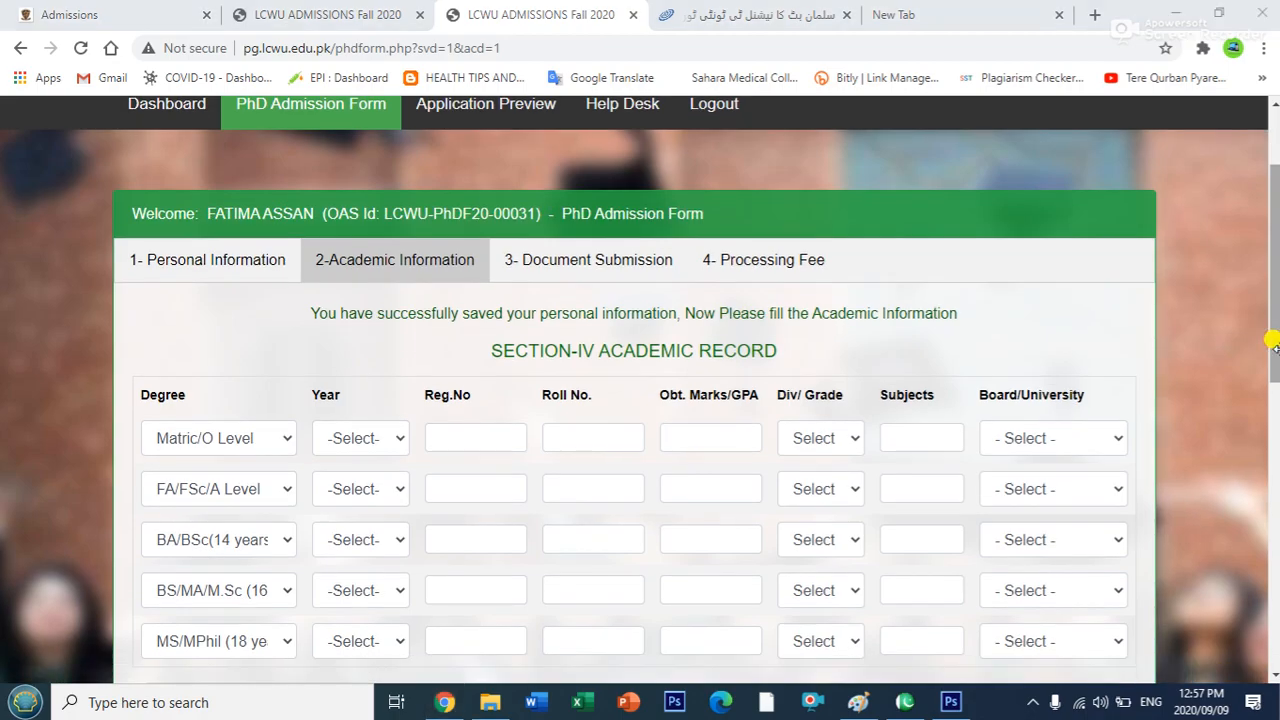
{"action": "left_click_drag", "start_coordinate": [1276, 338], "coordinate": [1271, 350]}
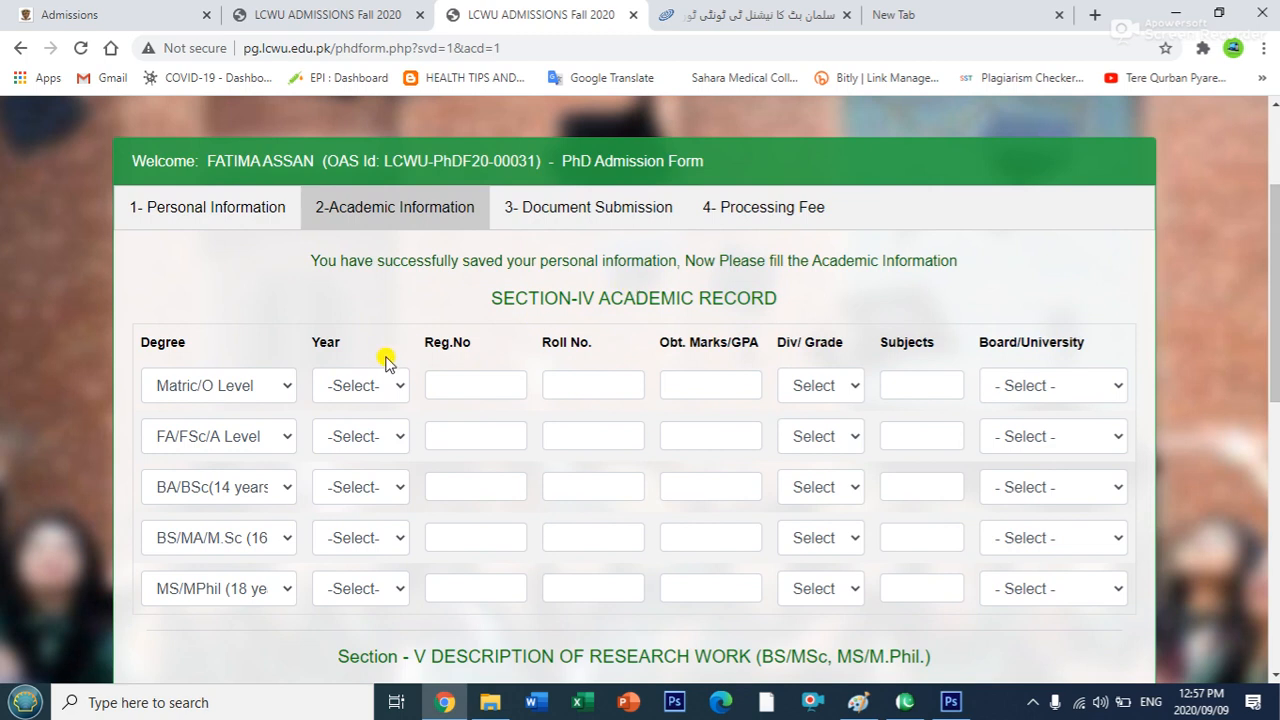
{"action": "left_click", "coordinate": [383, 390]}
{"action": "left_click_drag", "start_coordinate": [403, 109], "coordinate": [409, 252]}
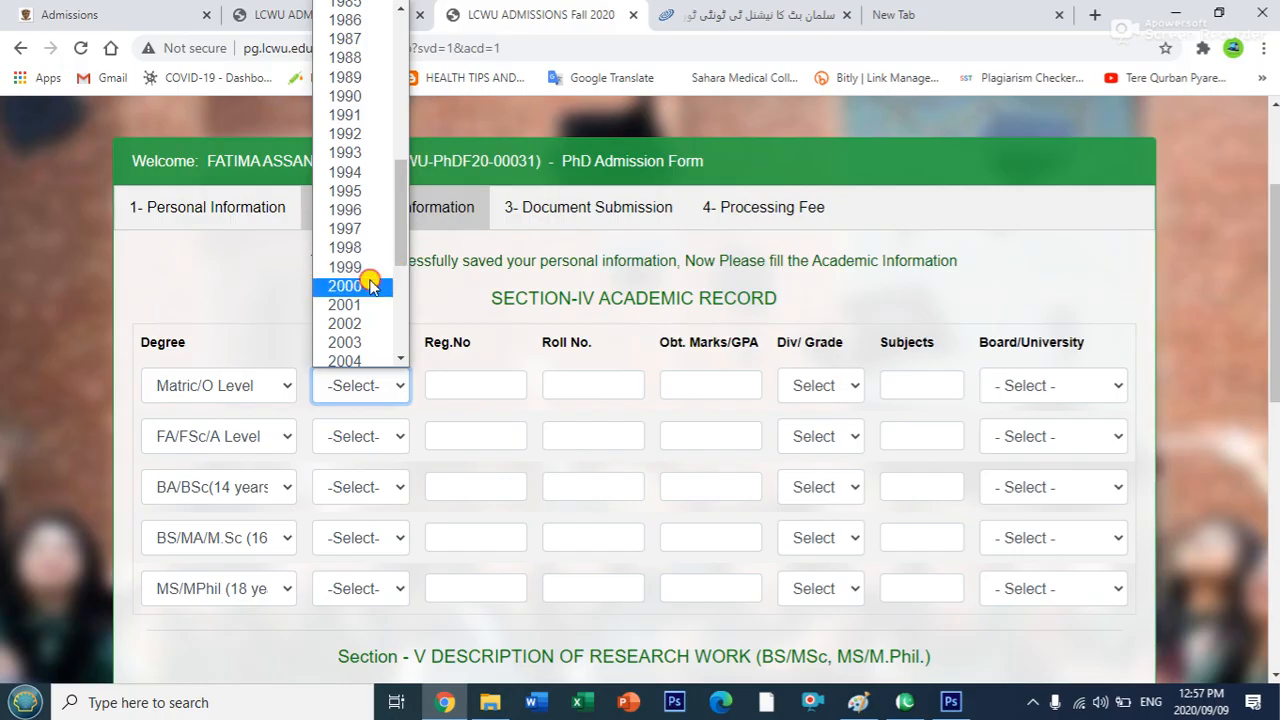
{"action": "left_click", "coordinate": [368, 286]}
{"action": "left_click", "coordinate": [458, 383]}
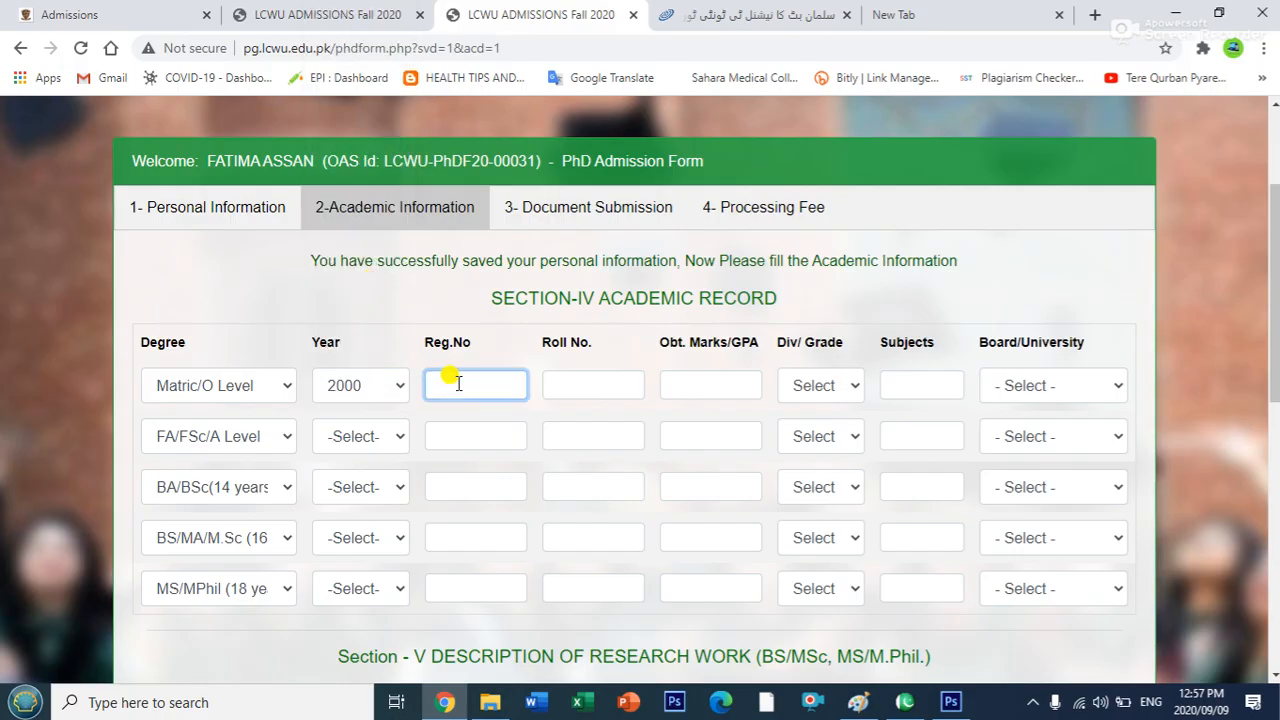
{"action": "left_click", "coordinate": [378, 386]}
{"action": "scroll", "coordinate": [401, 357], "scroll_direction": "down", "scroll_amount": 2}
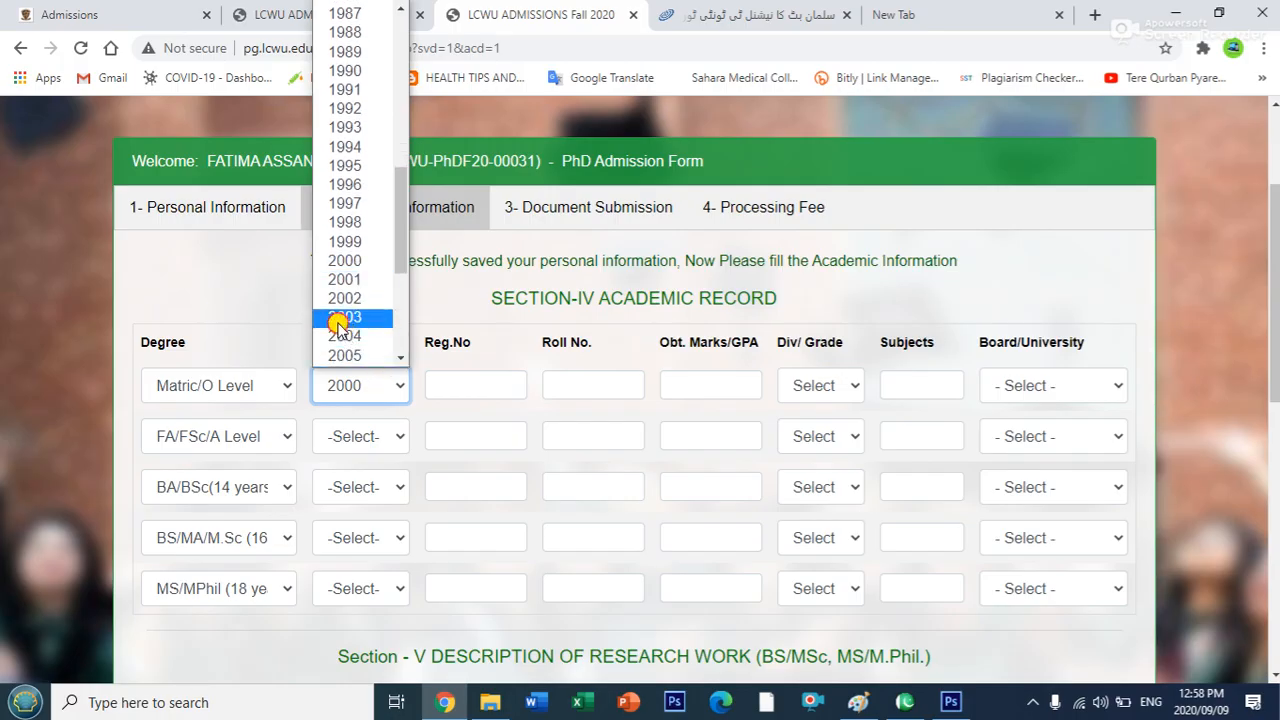
{"action": "left_click", "coordinate": [339, 320]}
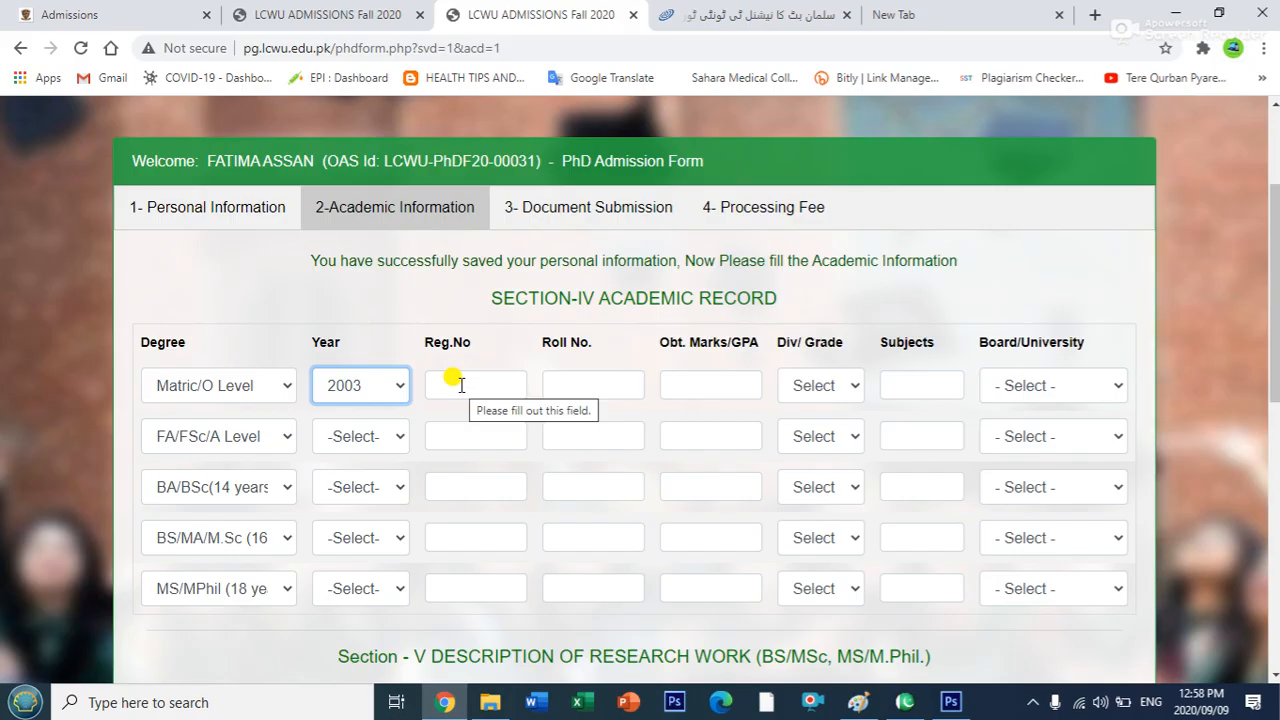
Enter the Matric/O Level registration number and roll number
{"action": "left_click", "coordinate": [461, 385]}
{"action": "type", "text": "reg009234"}
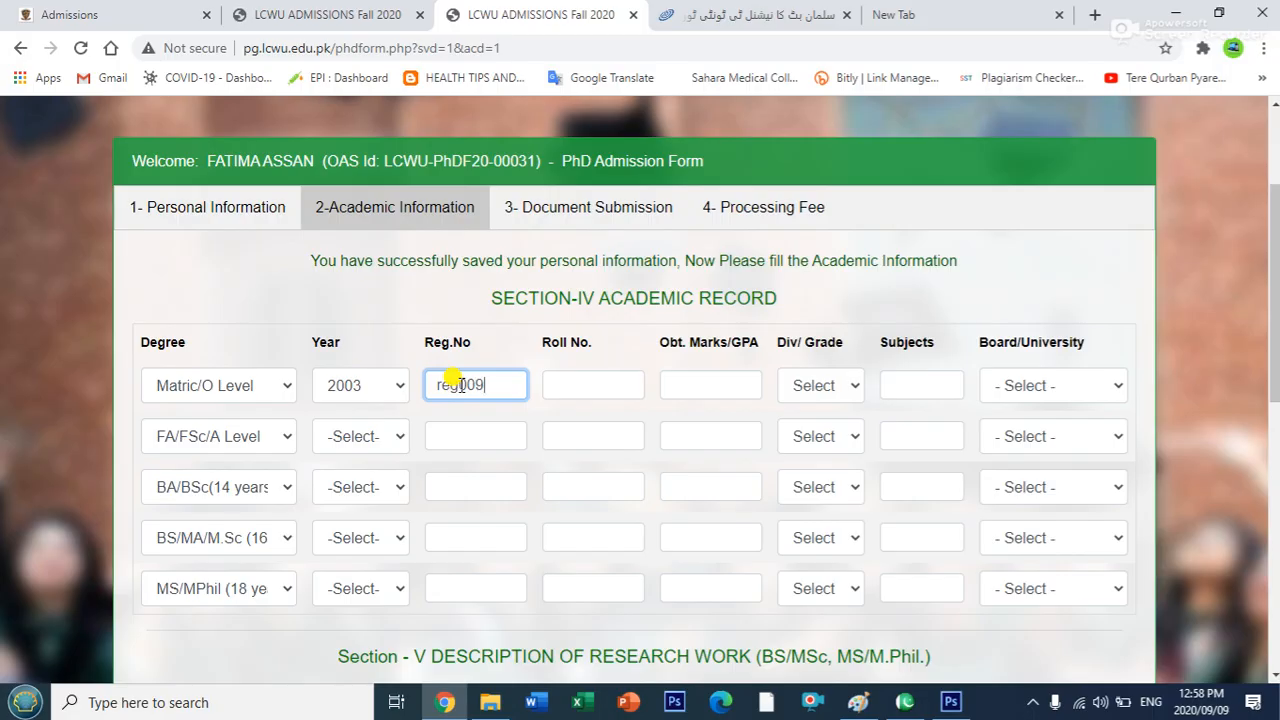
{"action": "left_click", "coordinate": [584, 381]}
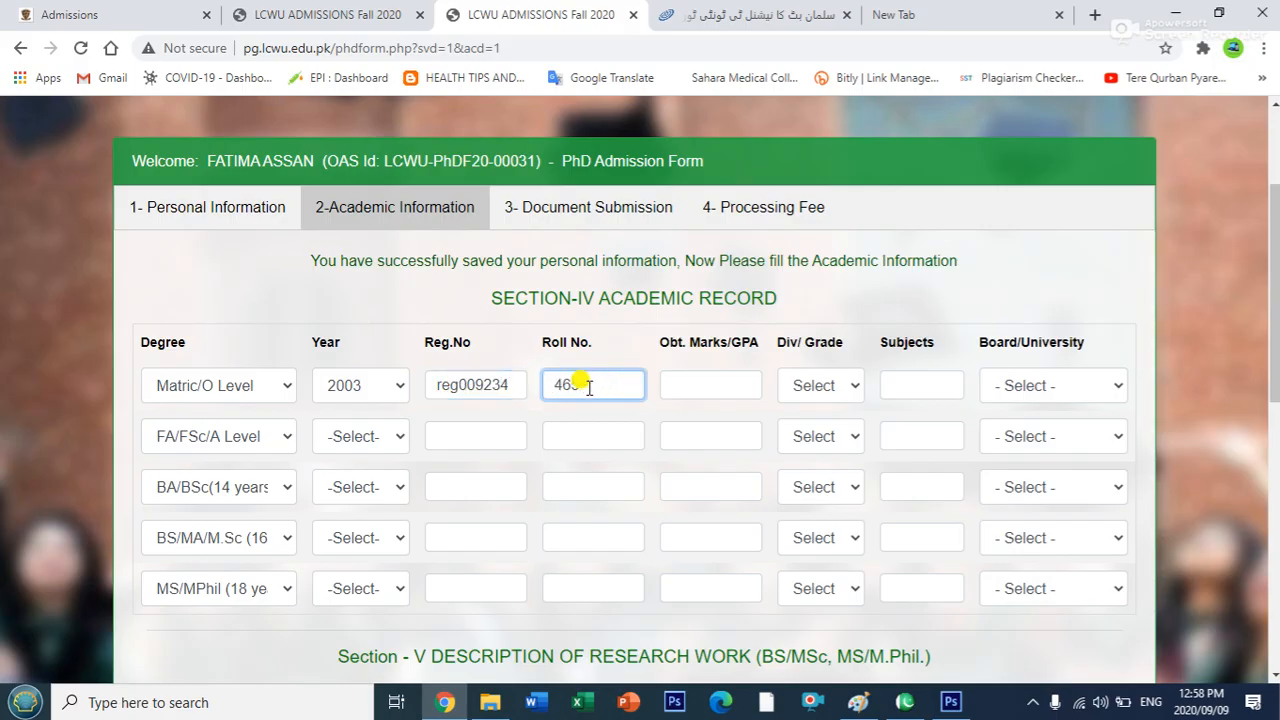
Enter 1000 as Matric obtained marks and choose 1st/A as the division/grade
{"action": "left_click", "coordinate": [685, 388]}
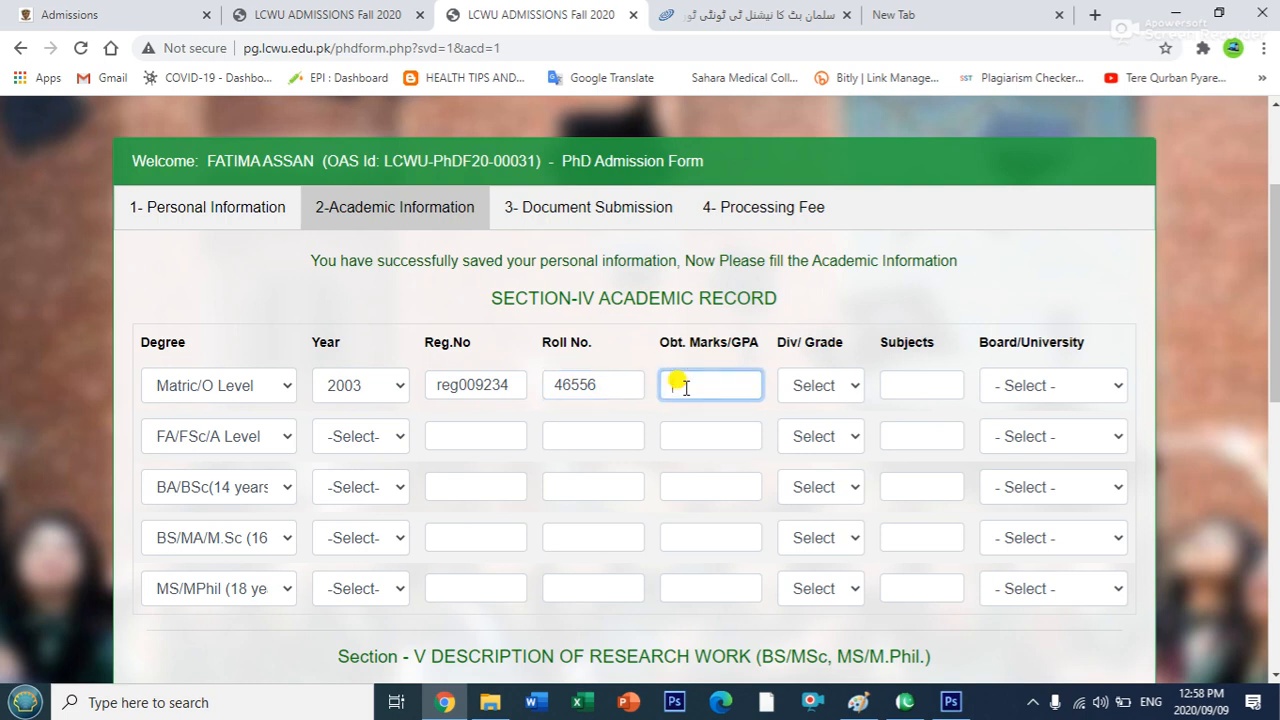
{"action": "type", "text": "000"}
{"action": "left_click", "coordinate": [840, 395]}
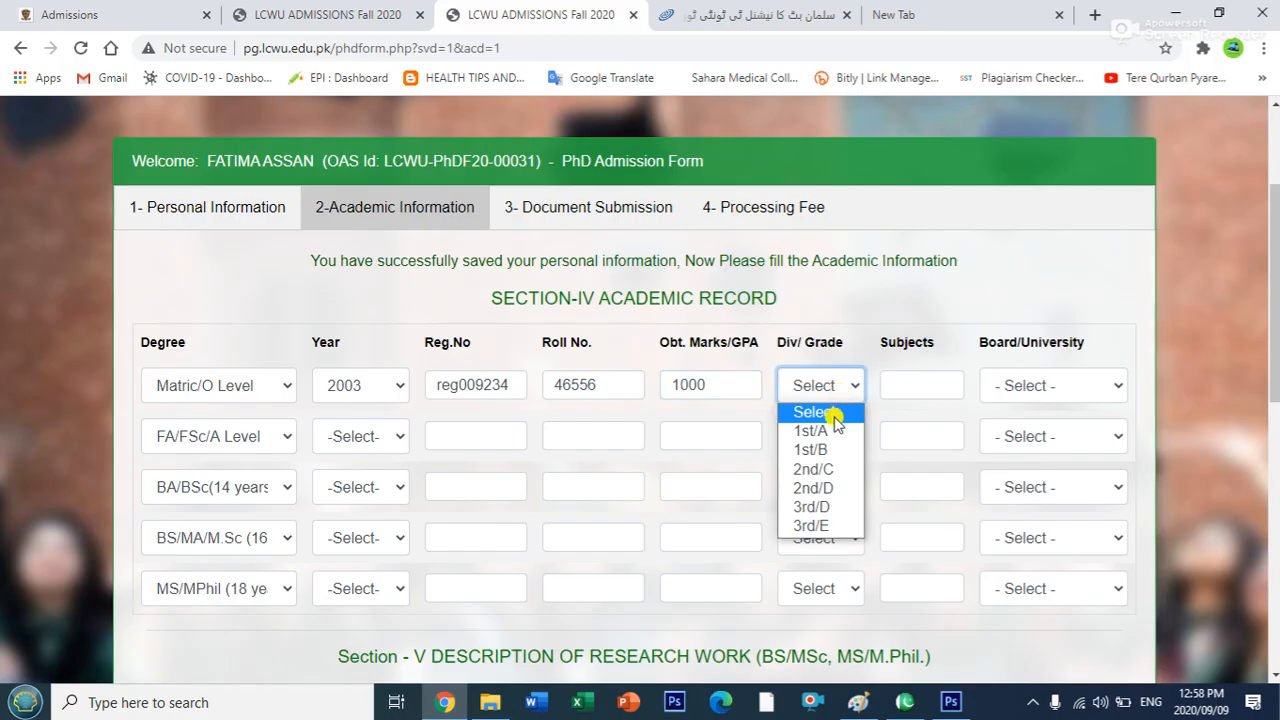
{"action": "left_click", "coordinate": [828, 430]}
Enter py.mat.eng as the Matric subjects
{"action": "left_click", "coordinate": [953, 379]}
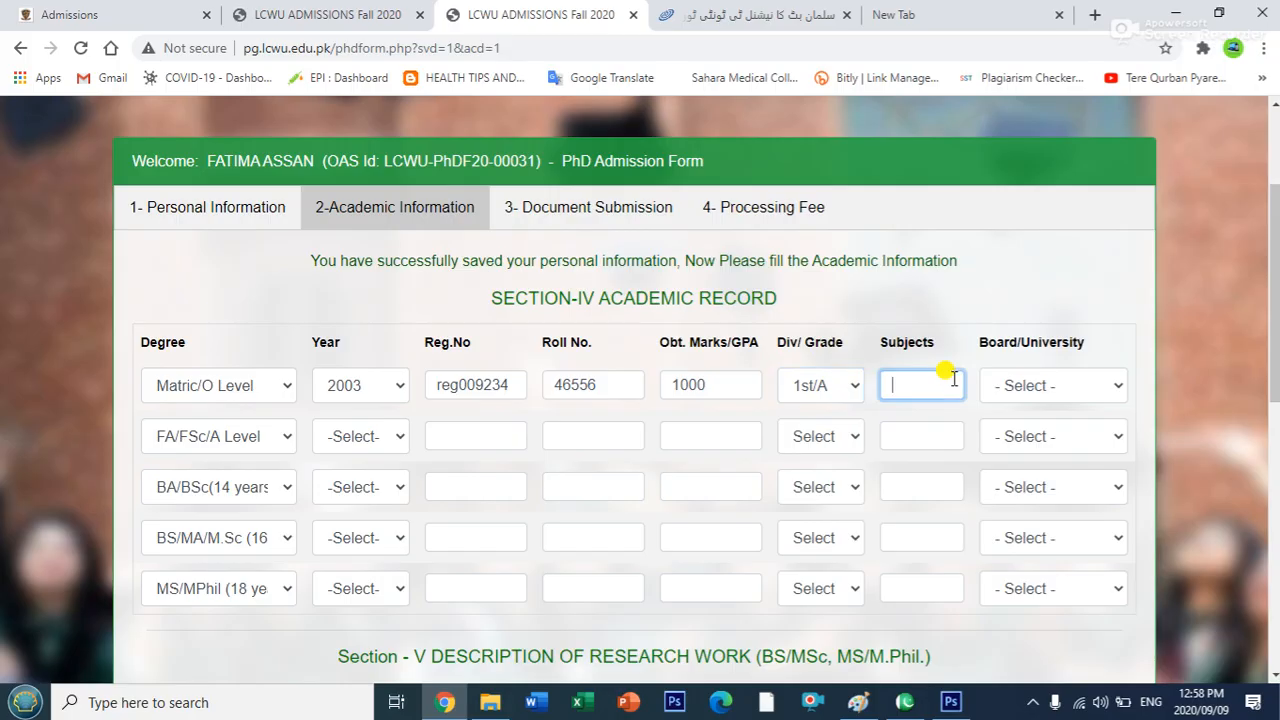
{"action": "type", "text": "py"}
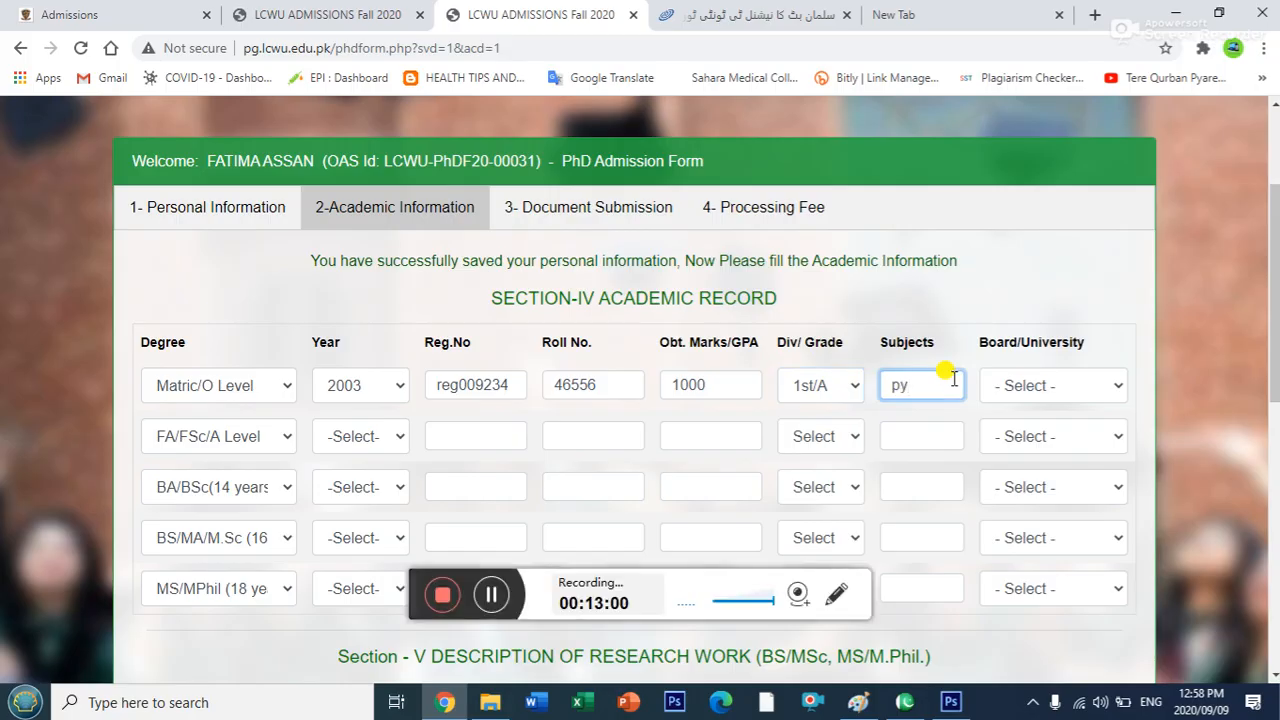
{"action": "type", "text": ".ce"}
{"action": "key", "text": "BackSpace"}
{"action": "key", "text": "BackSpace"}
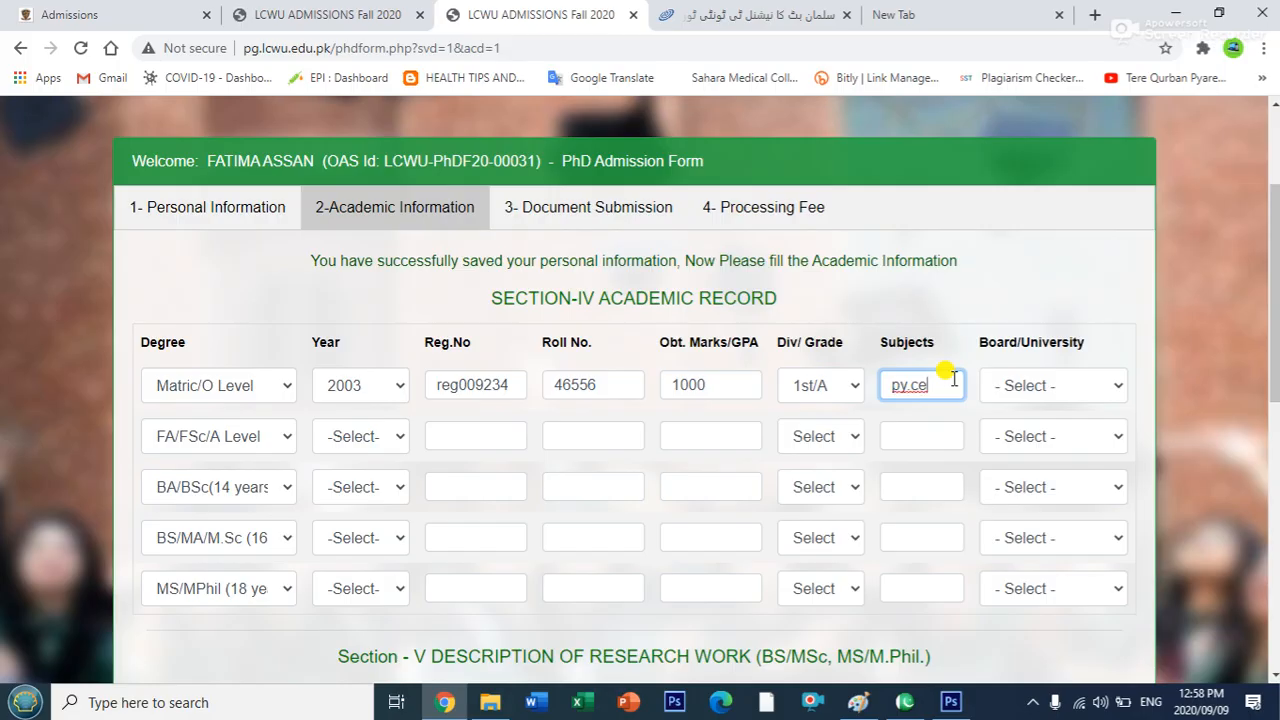
{"action": "type", "text": "mat.eng"}
Select Gujranwalla Board as the Matric board/university
{"action": "left_click", "coordinate": [1031, 392]}
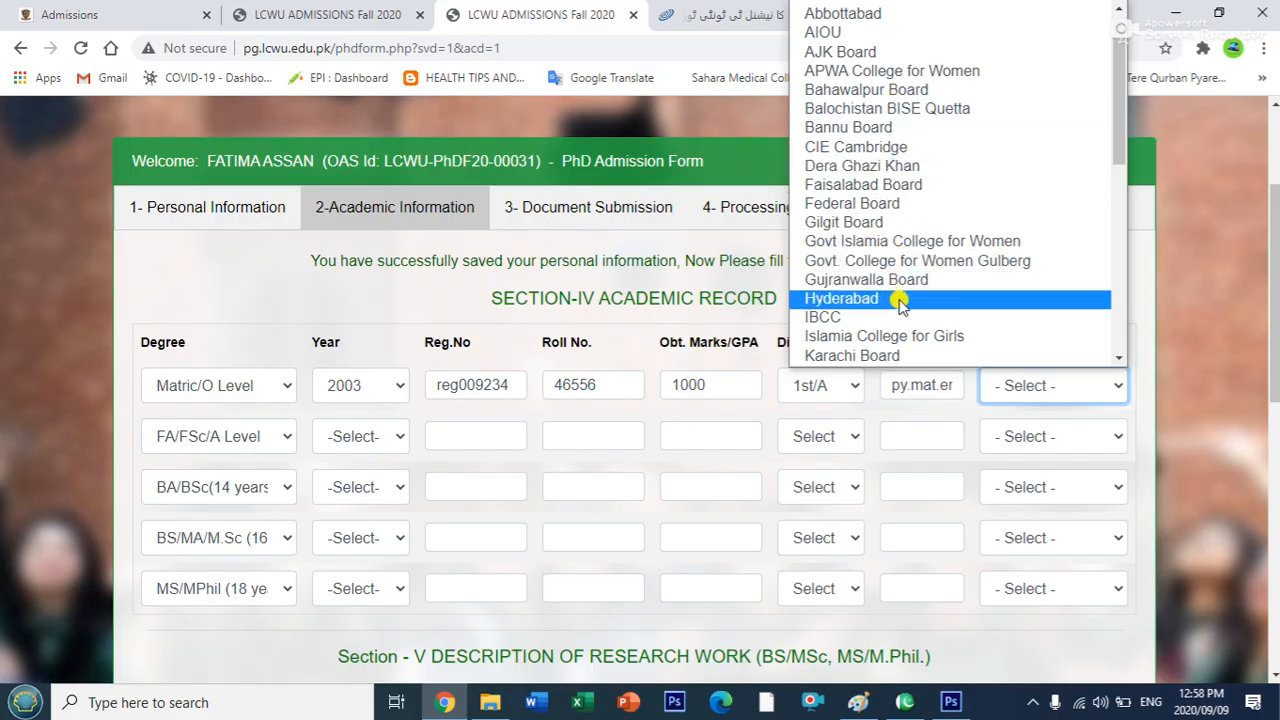
{"action": "key", "text": "g"}
{"action": "key", "text": "g"}
{"action": "key", "text": "g"}
{"action": "key", "text": "g"}
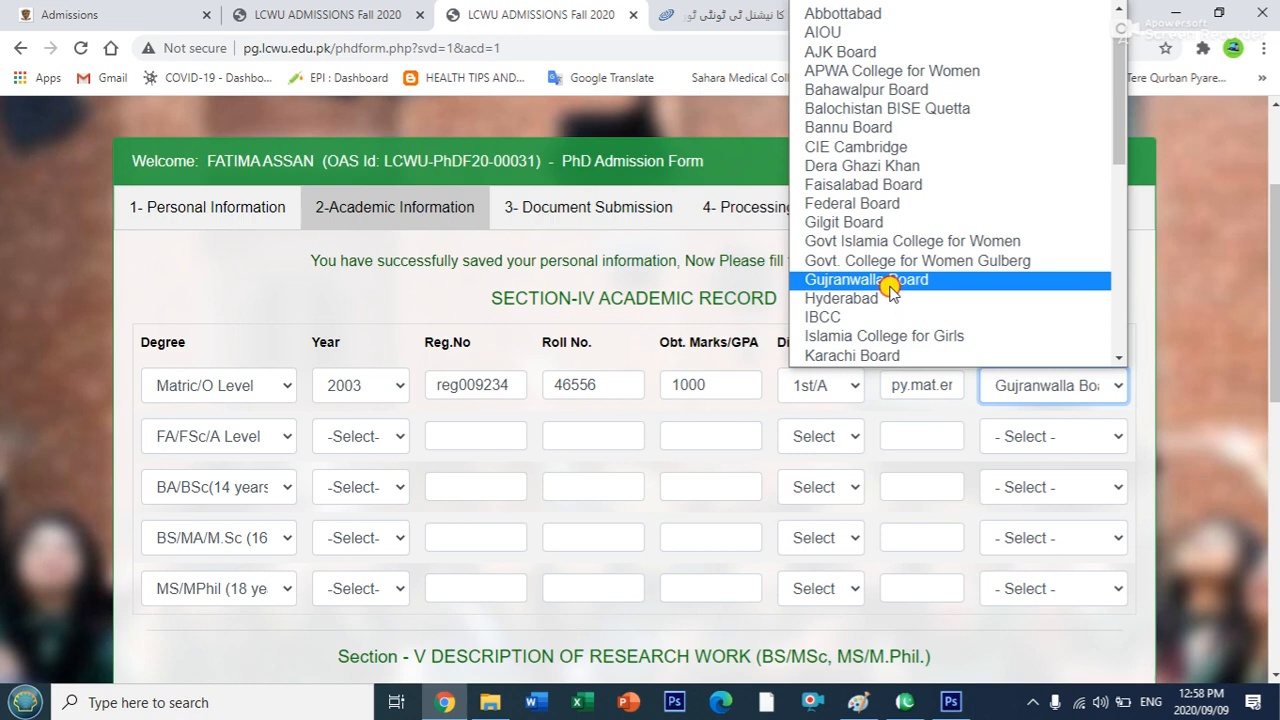
{"action": "left_click", "coordinate": [889, 284]}
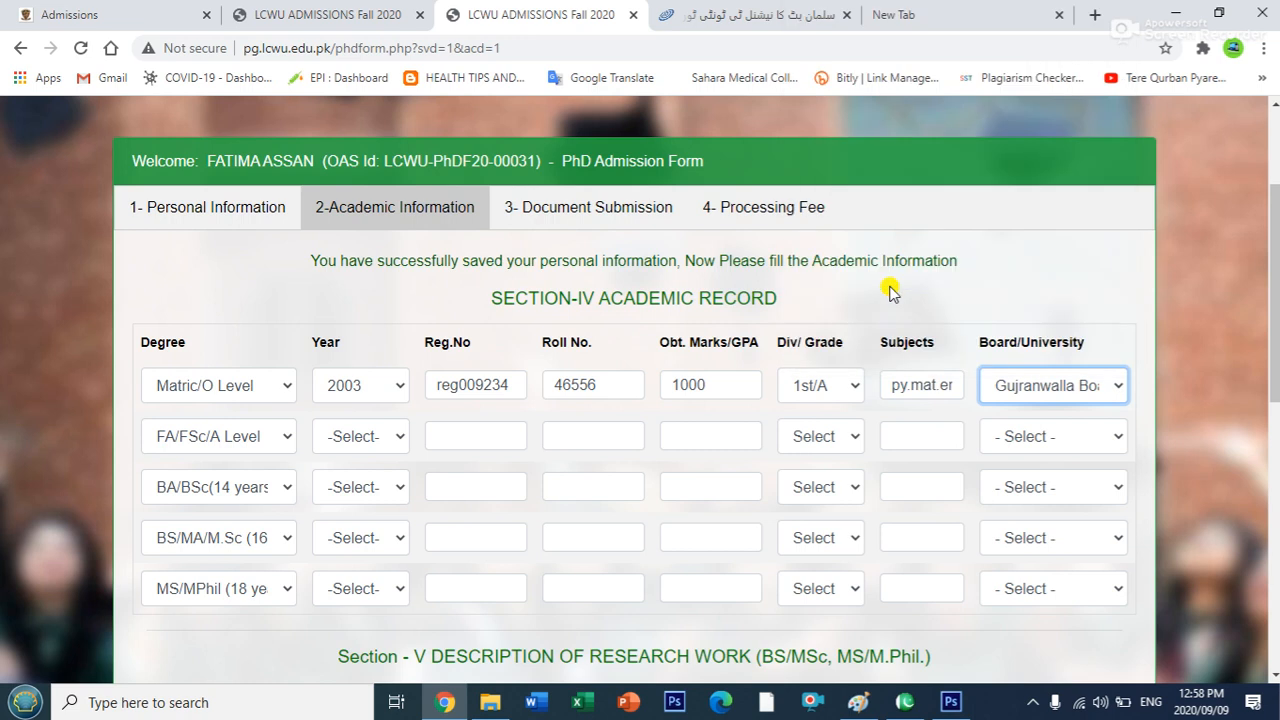
Set the FA/FSc/A Level year to 2003
{"action": "left_click", "coordinate": [394, 435]}
{"action": "scroll", "coordinate": [378, 320], "scroll_direction": "down", "scroll_amount": 1}
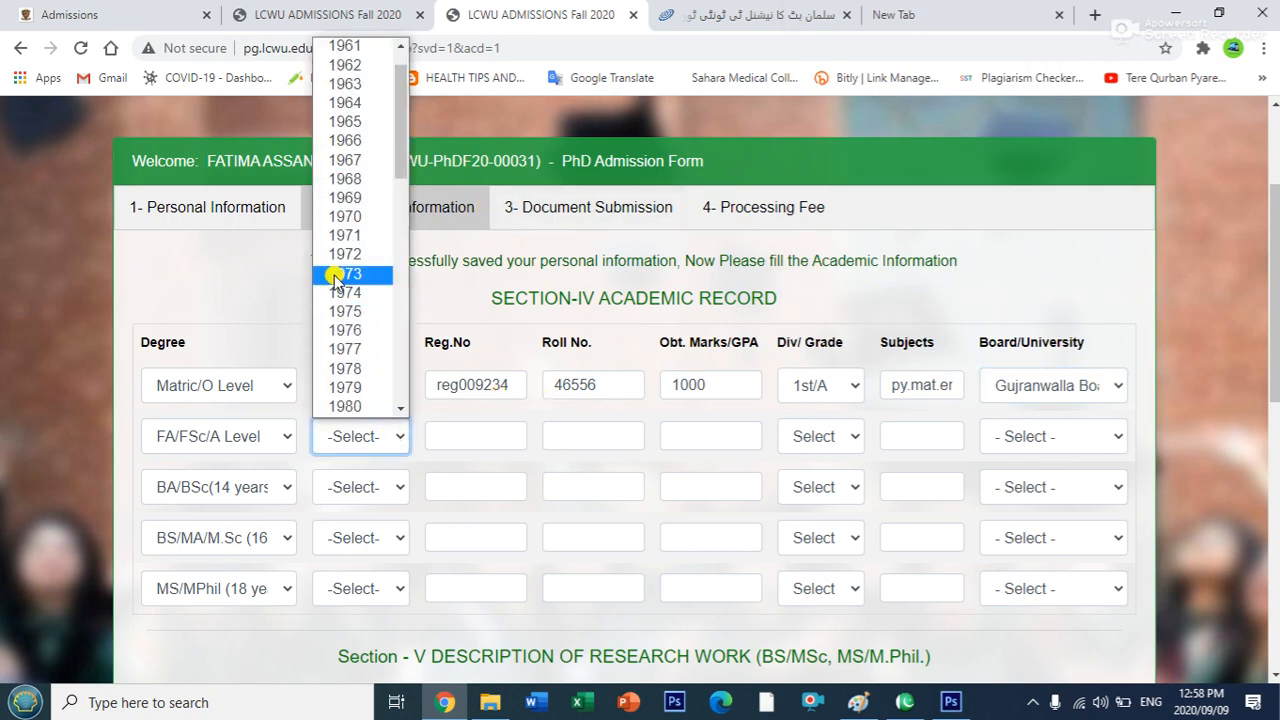
{"action": "left_click", "coordinate": [250, 282]}
{"action": "left_click", "coordinate": [357, 436]}
{"action": "scroll", "coordinate": [350, 330], "scroll_direction": "down", "scroll_amount": 1}
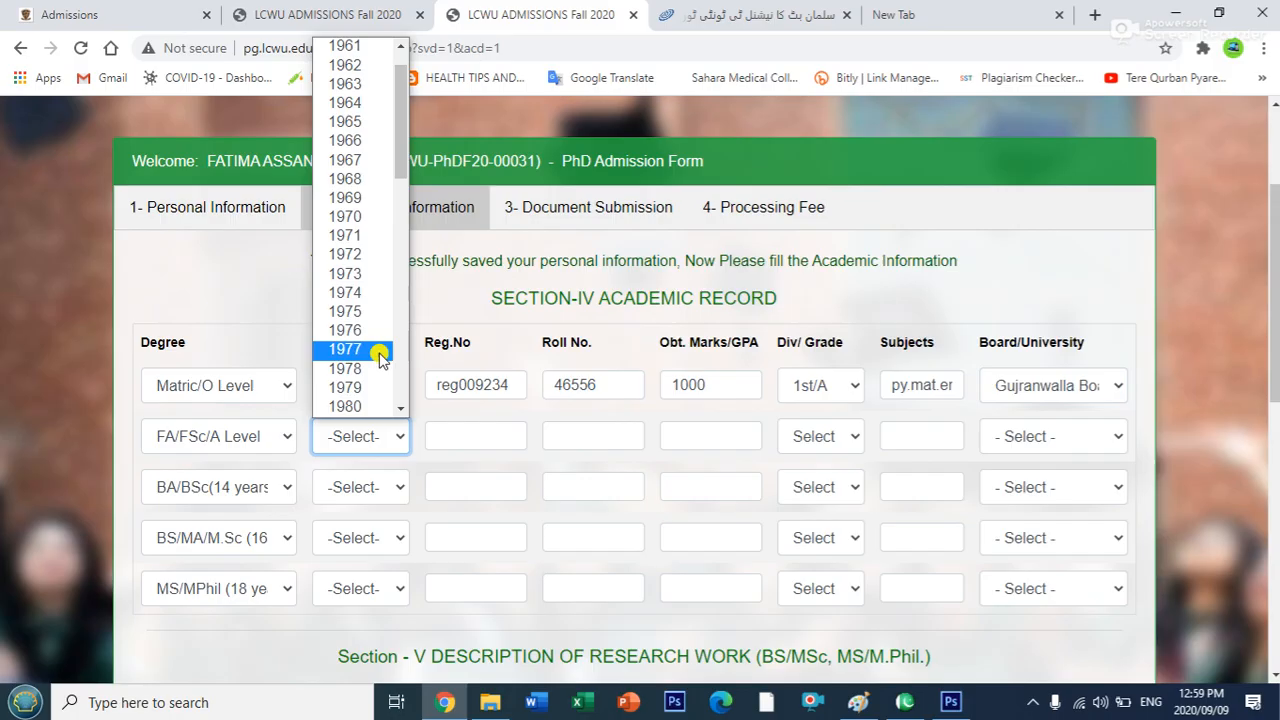
{"action": "left_click", "coordinate": [366, 437]}
{"action": "left_click", "coordinate": [370, 448]}
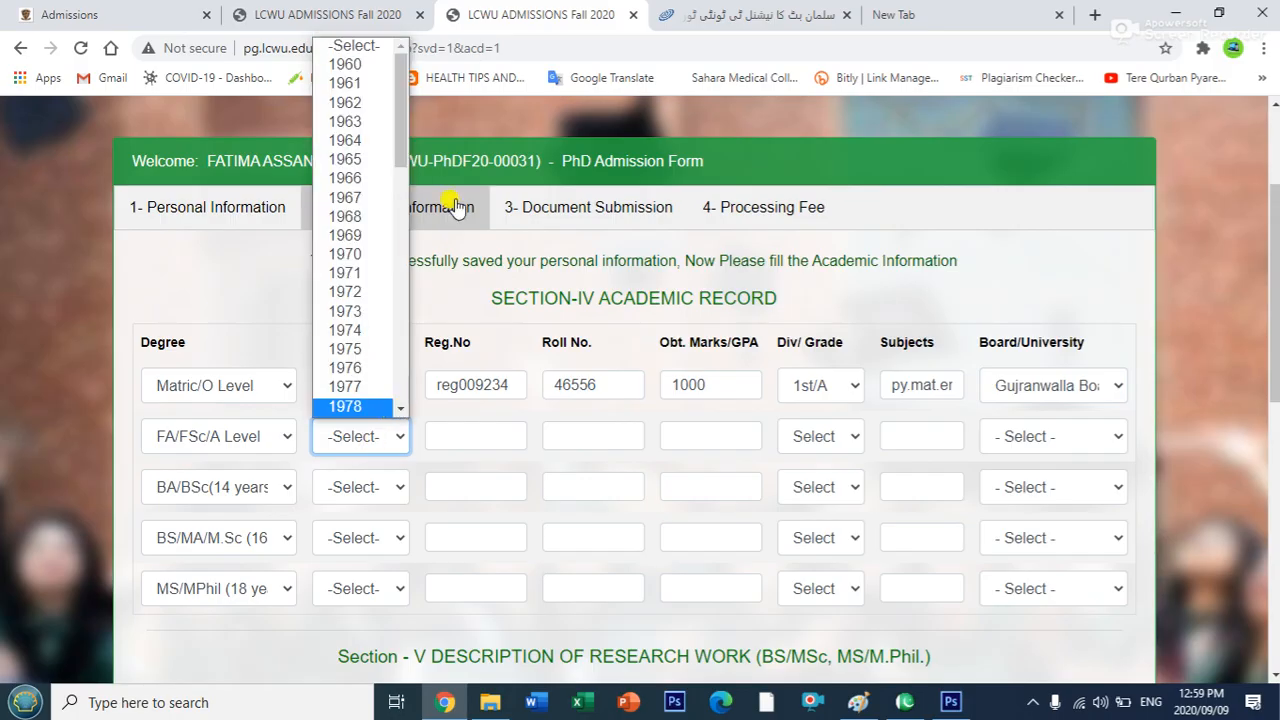
{"action": "left_click_drag", "start_coordinate": [400, 108], "coordinate": [403, 115]}
{"action": "left_click_drag", "start_coordinate": [405, 165], "coordinate": [417, 303]}
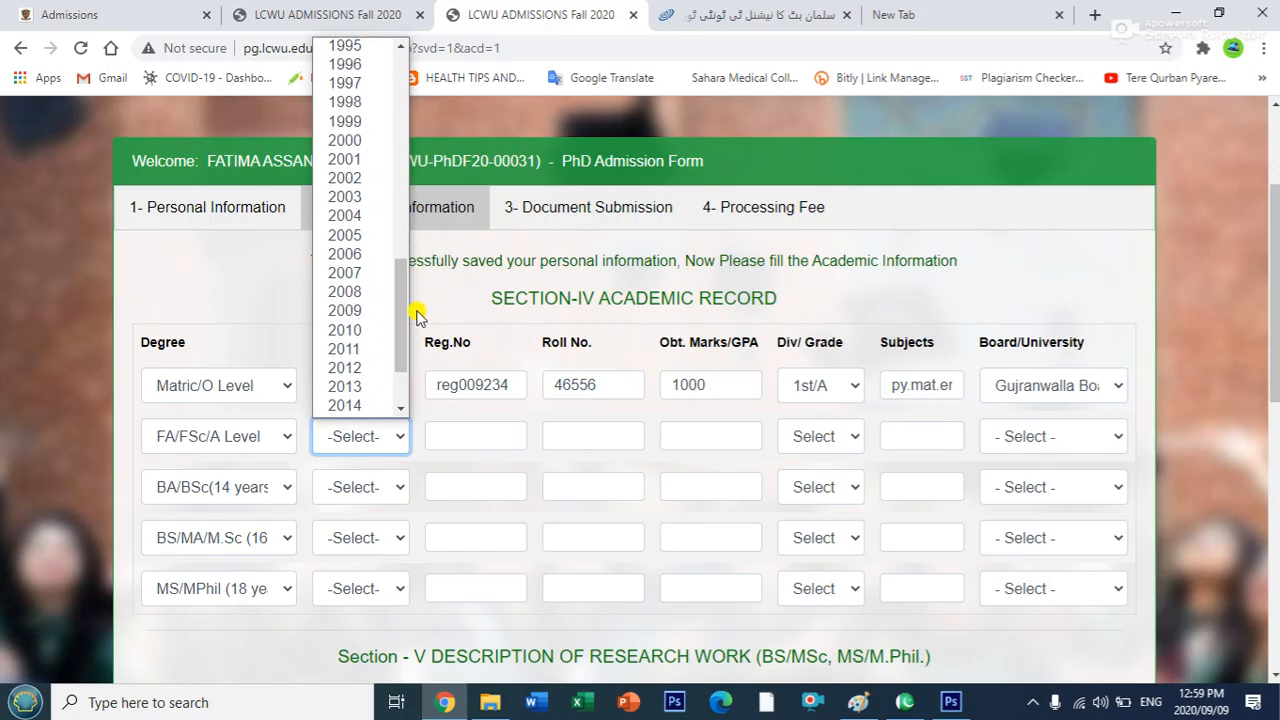
{"action": "left_click", "coordinate": [344, 196]}
Enter the FA/FSc registration number and roll number, with 1050 as obtained marks
{"action": "left_click", "coordinate": [428, 432]}
{"action": "type", "text": "fos"}
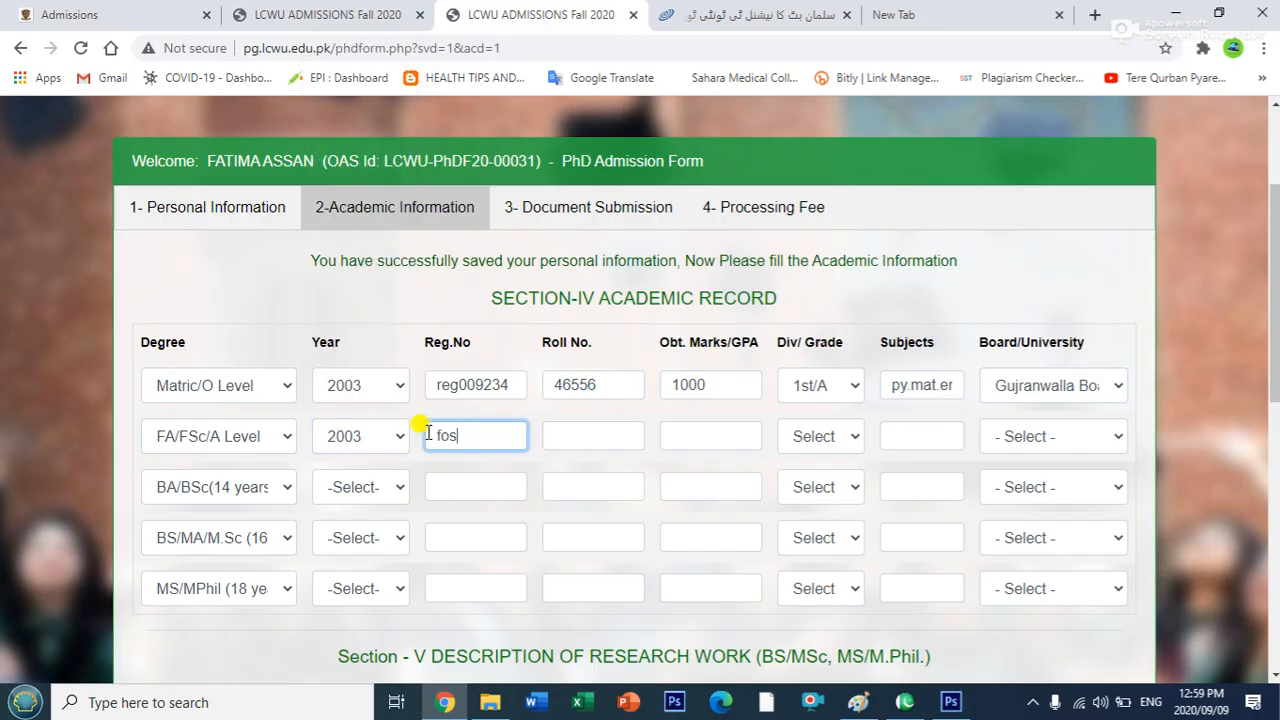
{"action": "type", "text": "fj89893"}
{"action": "left_click", "coordinate": [590, 438]}
{"action": "type", "text": "152566"}
{"action": "left_click", "coordinate": [733, 437]}
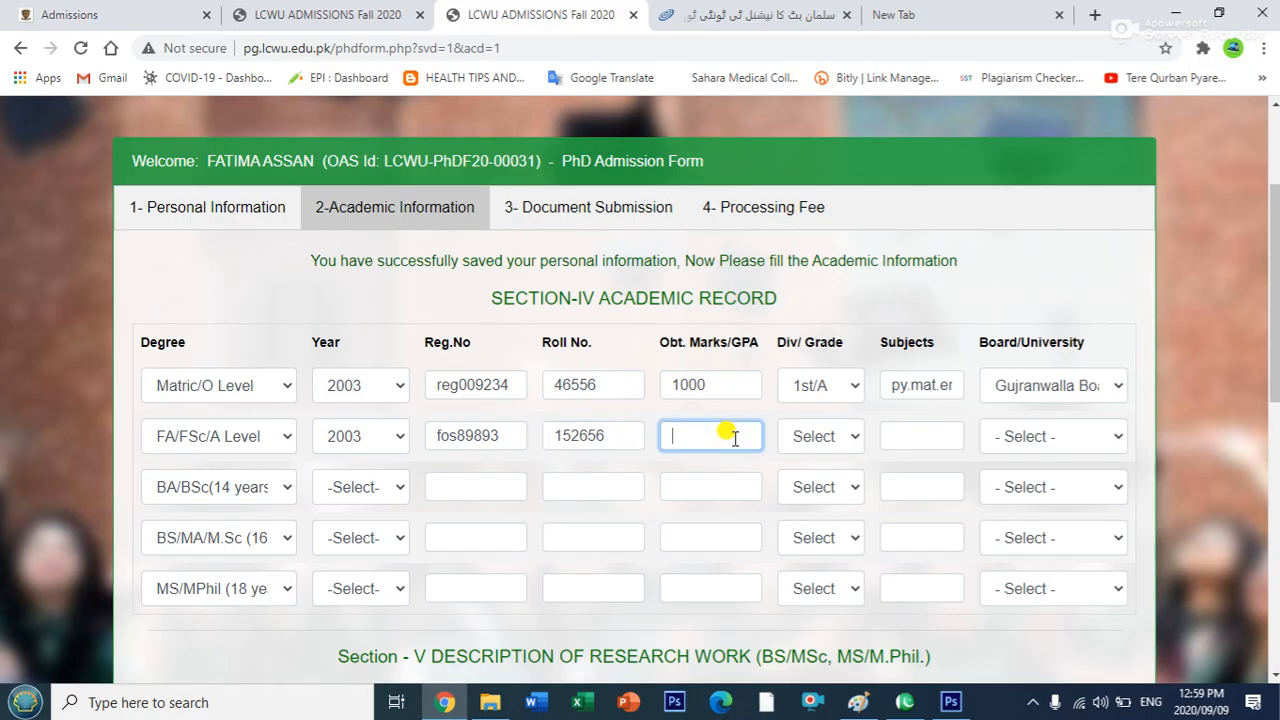
Choose 1st/A as the FA/FSc grade and copy the Matric subjects into the FA/FSc subjects field
{"action": "left_click", "coordinate": [822, 437]}
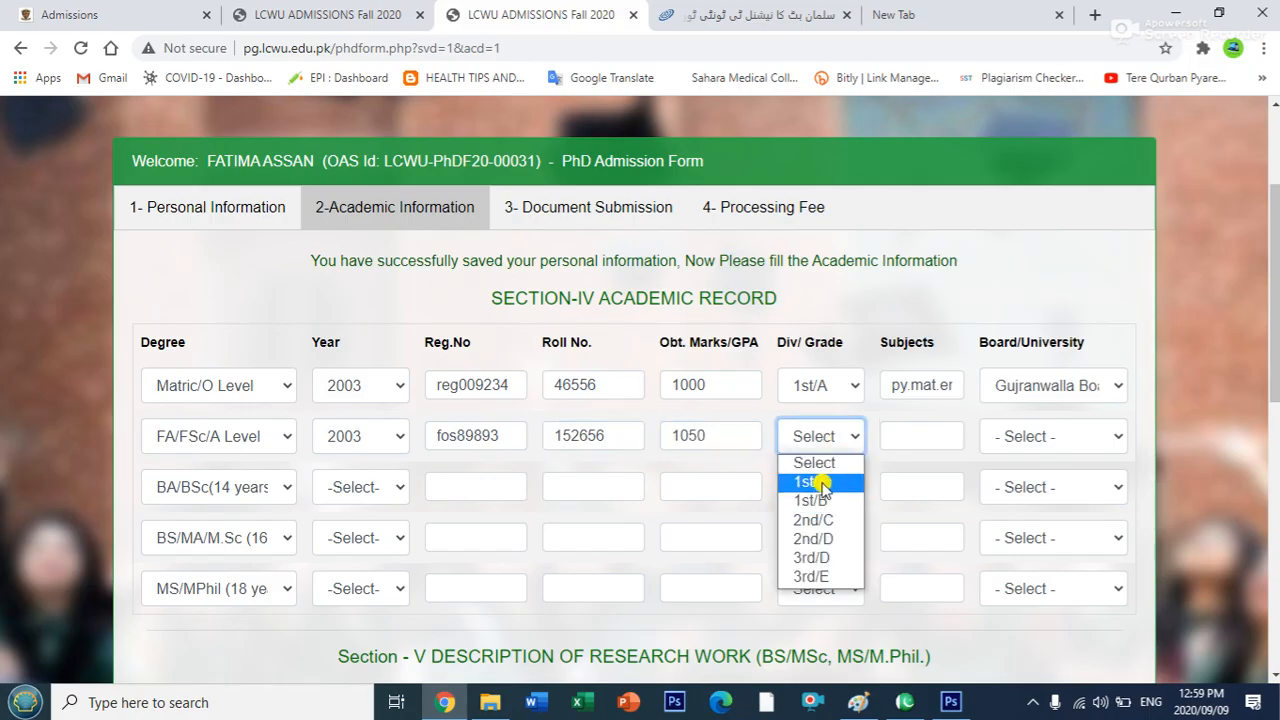
{"action": "left_click", "coordinate": [816, 482]}
{"action": "left_click", "coordinate": [932, 430]}
{"action": "double_click", "coordinate": [904, 378]}
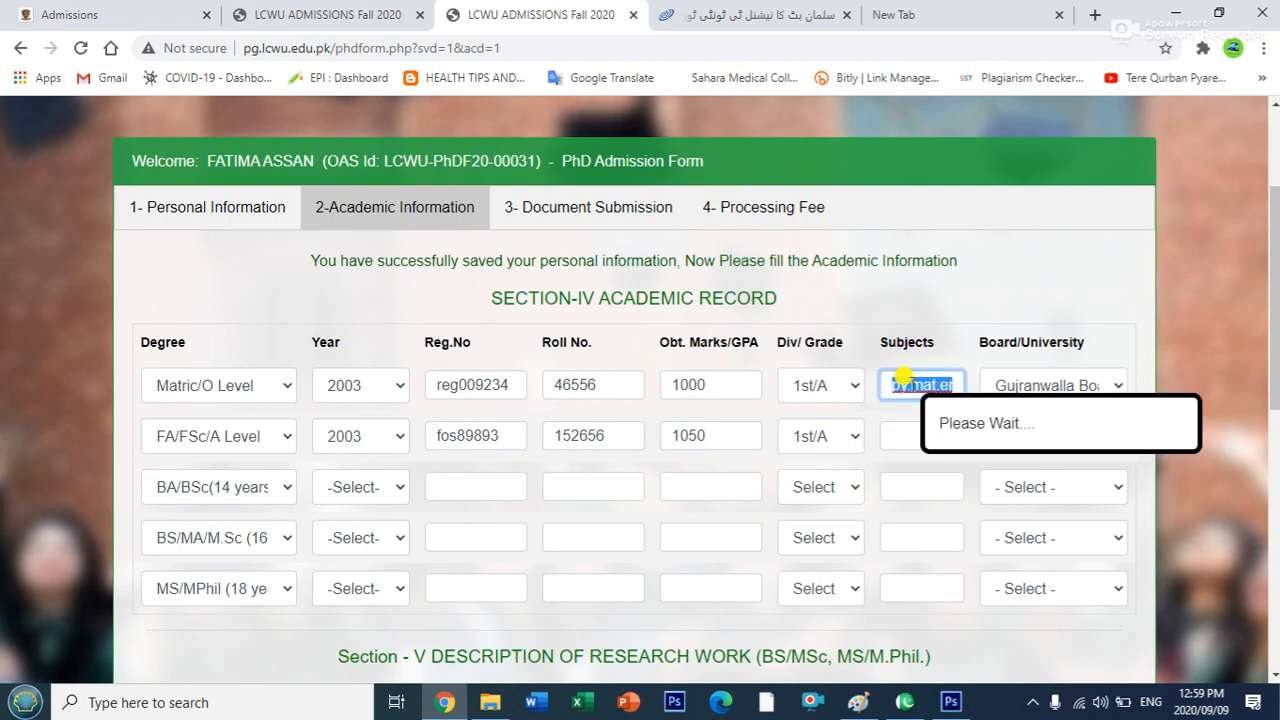
{"action": "left_click", "coordinate": [903, 430]}
{"action": "type", "text": "py.mat.eng"}
Select Lahore Board as the FA/FSc board/university
{"action": "left_click", "coordinate": [1034, 434]}
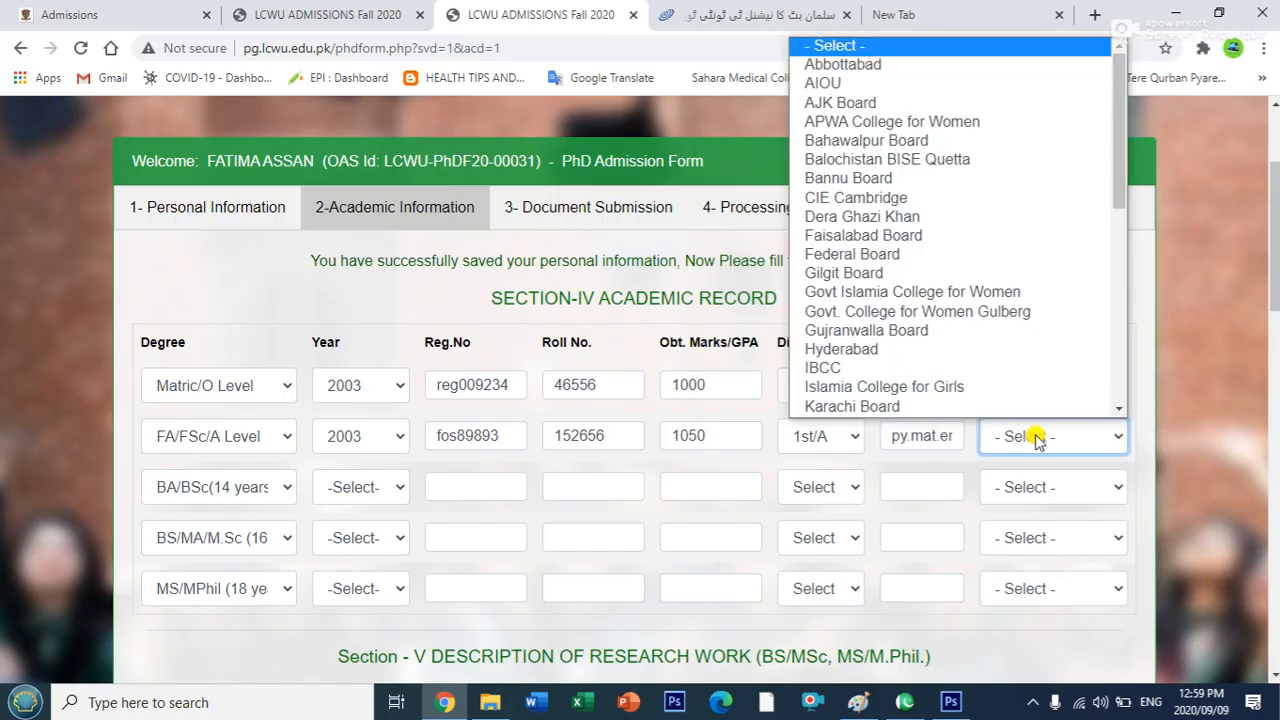
{"action": "key", "text": "l"}
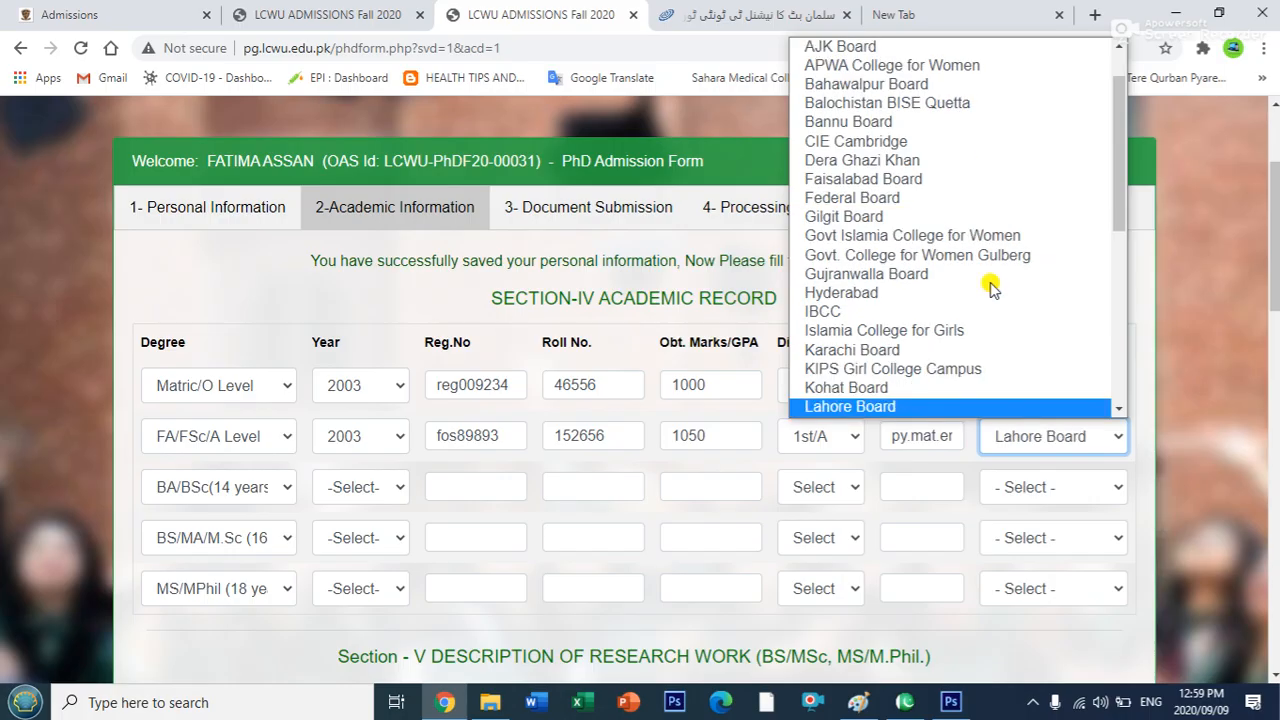
{"action": "left_click", "coordinate": [912, 405]}
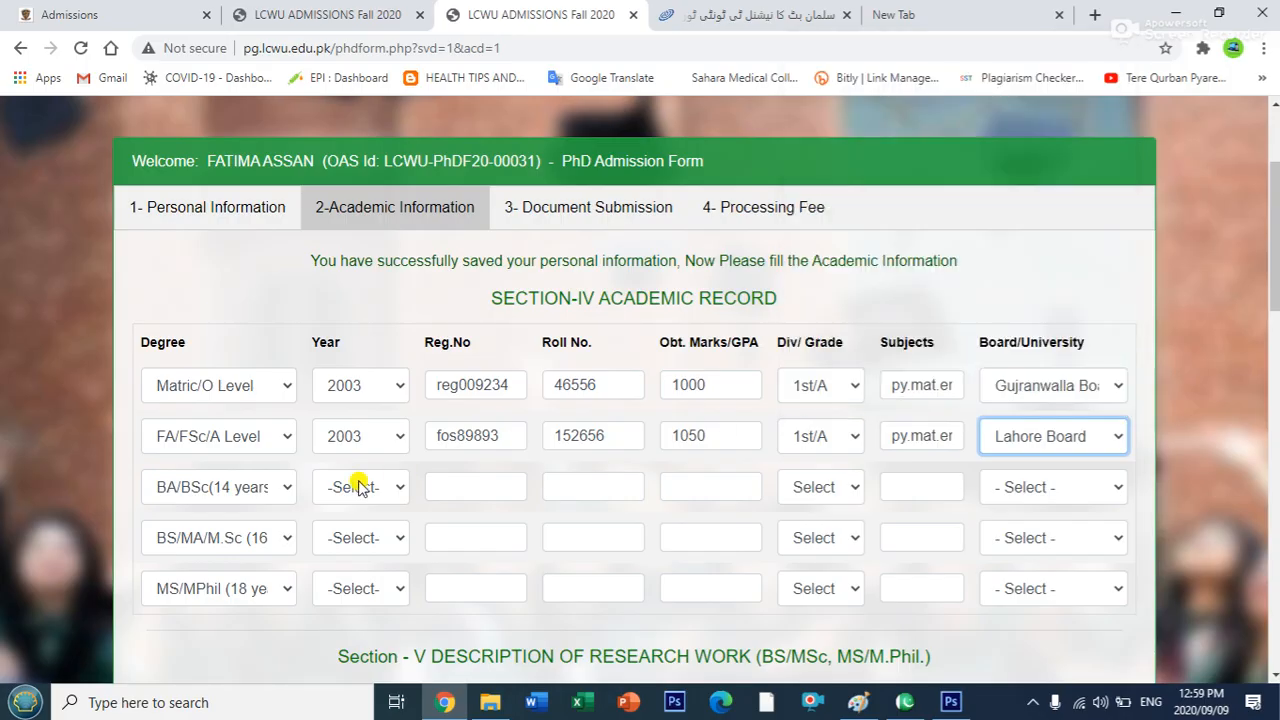
Set the BA/BSc (14 years) year to 2010
{"action": "left_click", "coordinate": [390, 482]}
{"action": "scroll", "coordinate": [366, 345], "scroll_direction": "down", "scroll_amount": 1}
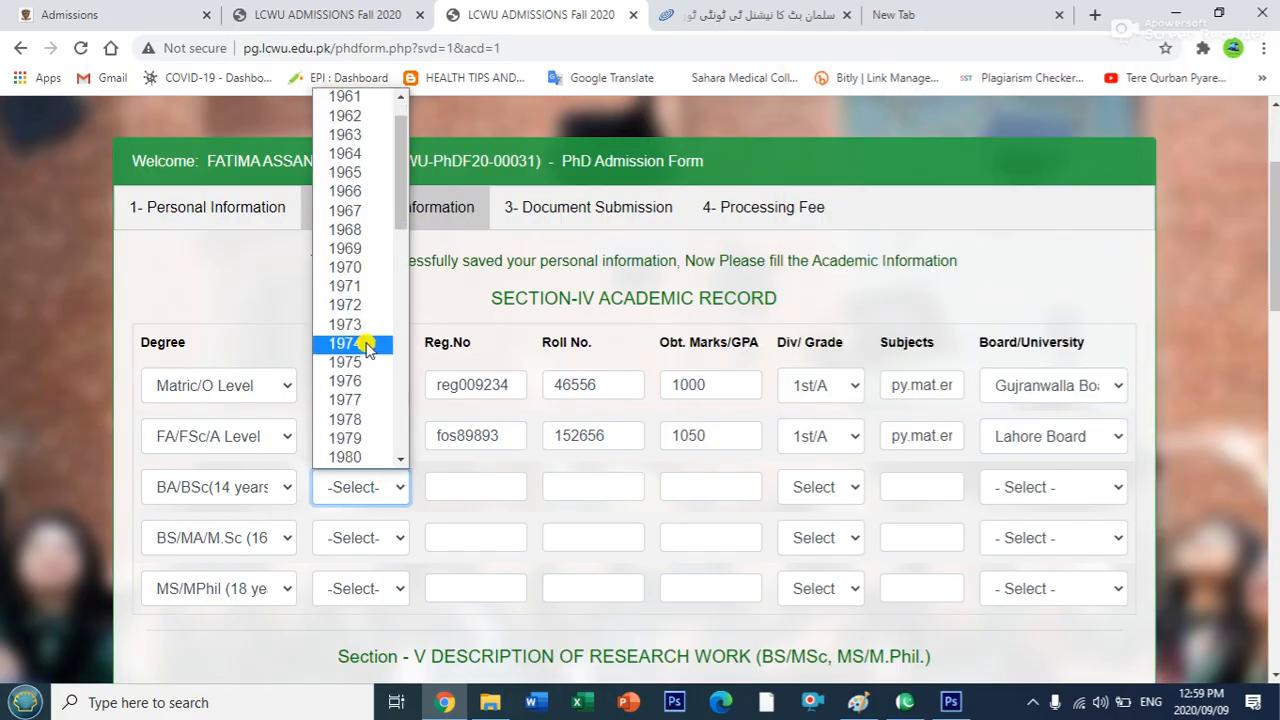
{"action": "left_click_drag", "start_coordinate": [393, 200], "coordinate": [423, 373]}
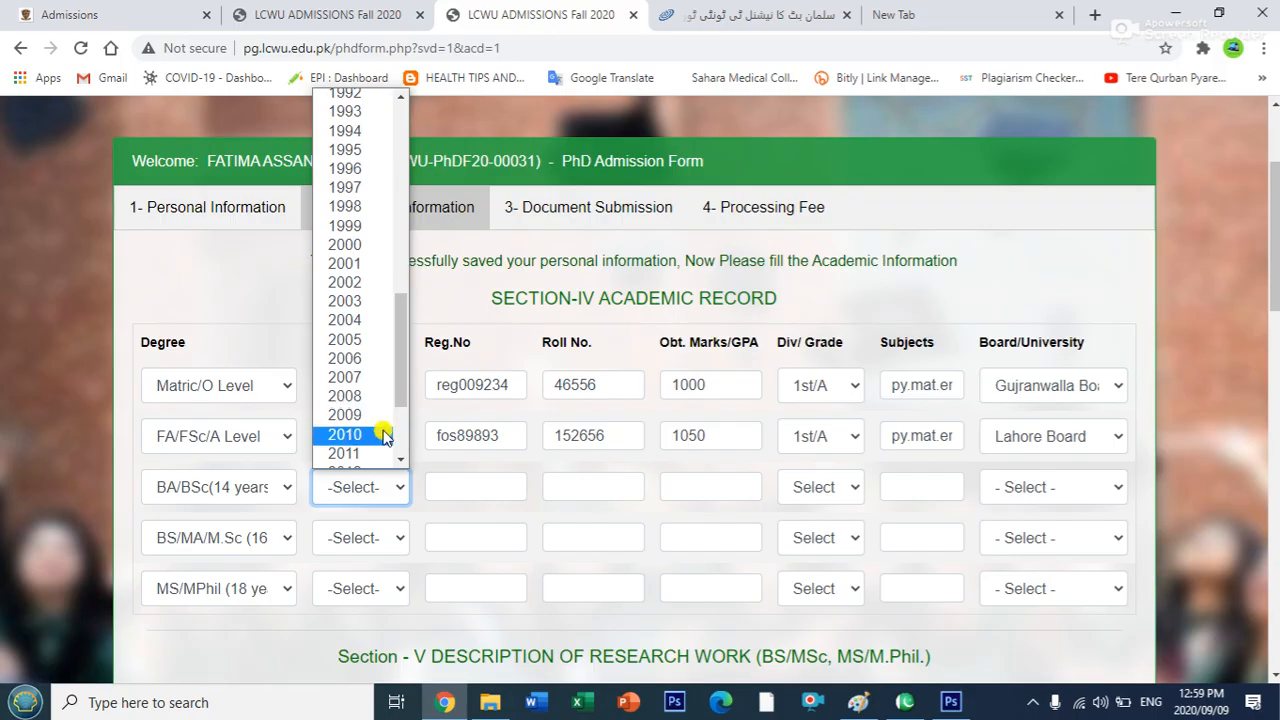
{"action": "left_click", "coordinate": [379, 443]}
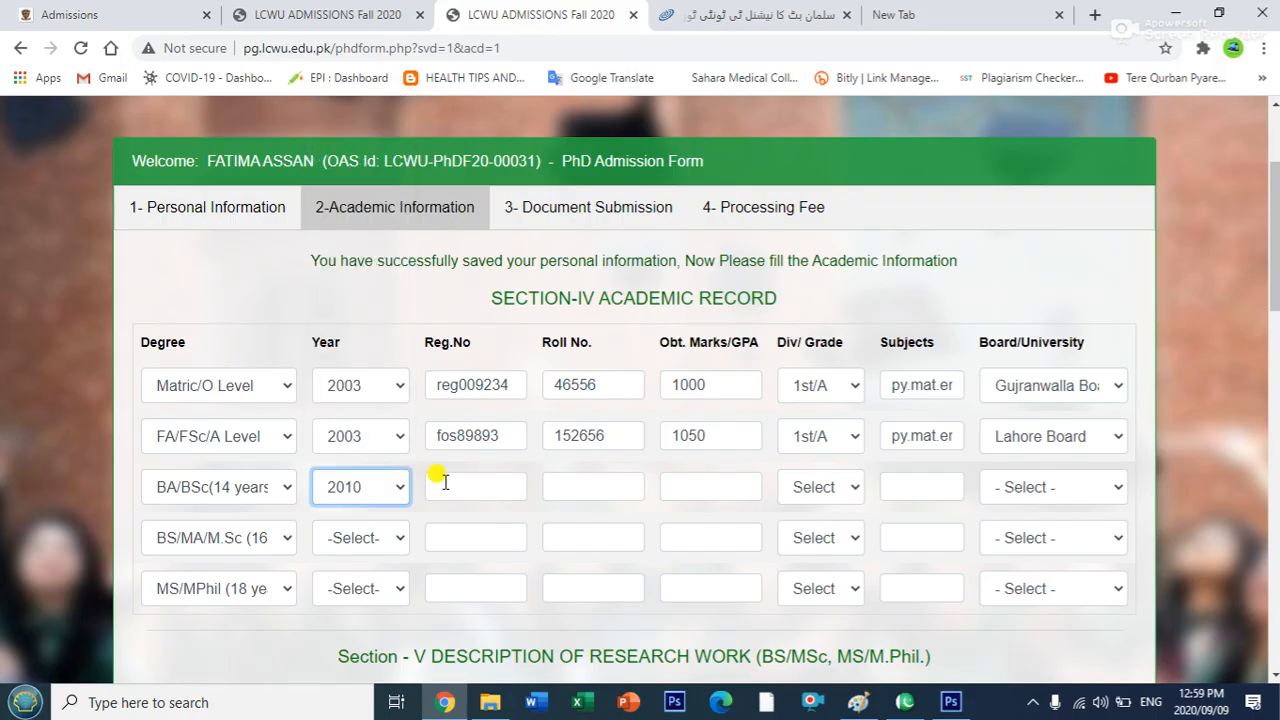
Enter the BA/BSc registration number and roll number, with 1050 as obtained marks
{"action": "left_click", "coordinate": [490, 485]}
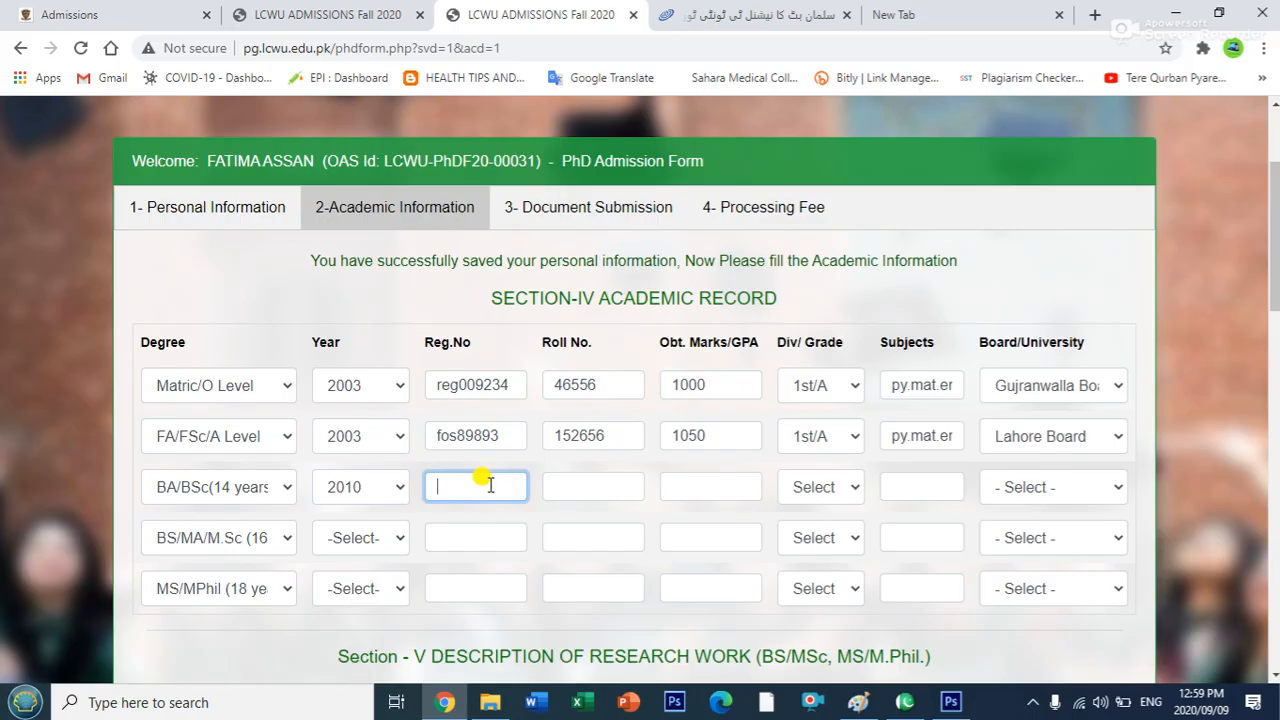
{"action": "type", "text": "wrow656565"}
{"action": "left_click", "coordinate": [560, 488]}
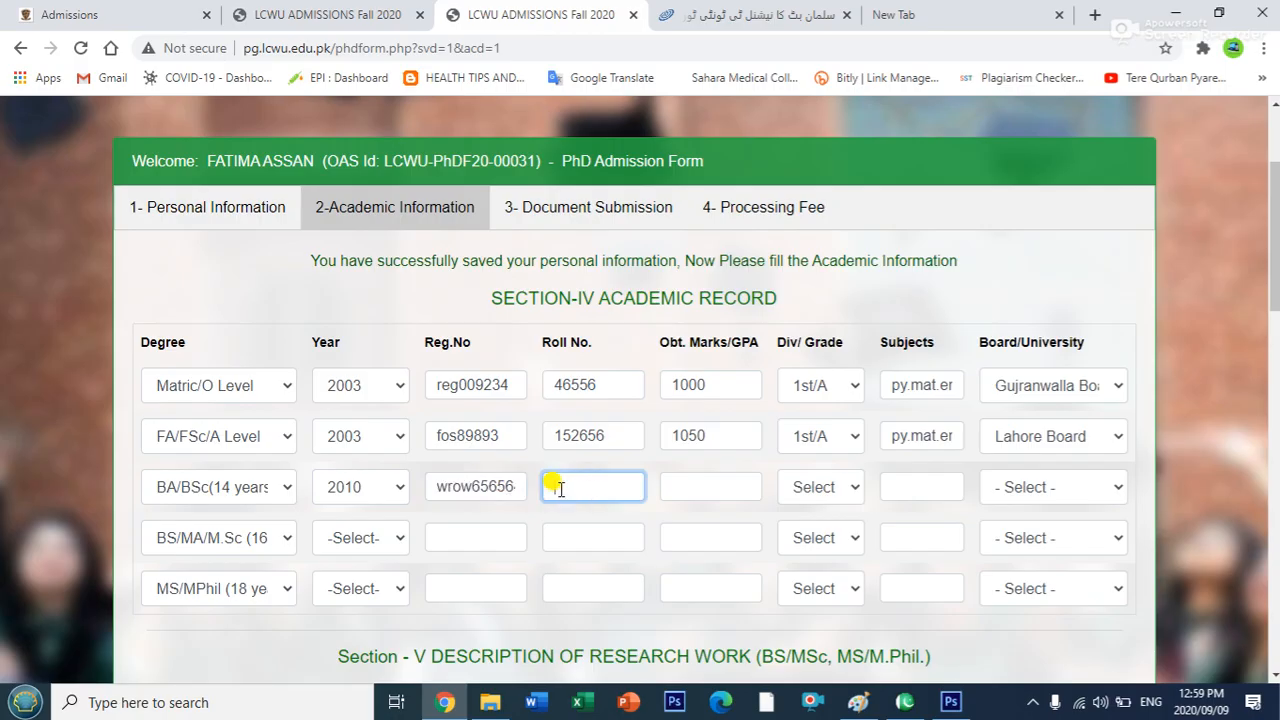
{"action": "type", "text": "242"}
{"action": "left_click", "coordinate": [690, 489]}
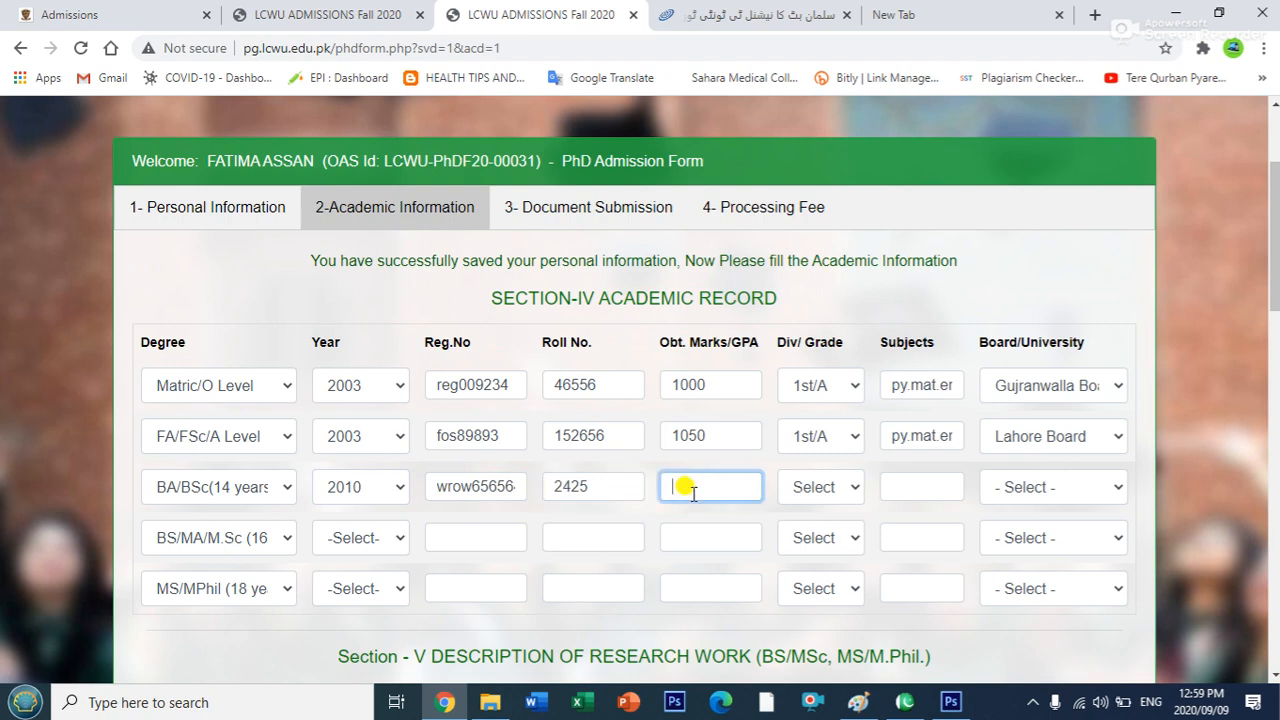
Choose 1st/A as the BA/BSc grade and enter edu.pc.ele as its subjects
{"action": "left_click", "coordinate": [832, 489]}
{"action": "left_click", "coordinate": [820, 529]}
{"action": "left_click", "coordinate": [913, 486]}
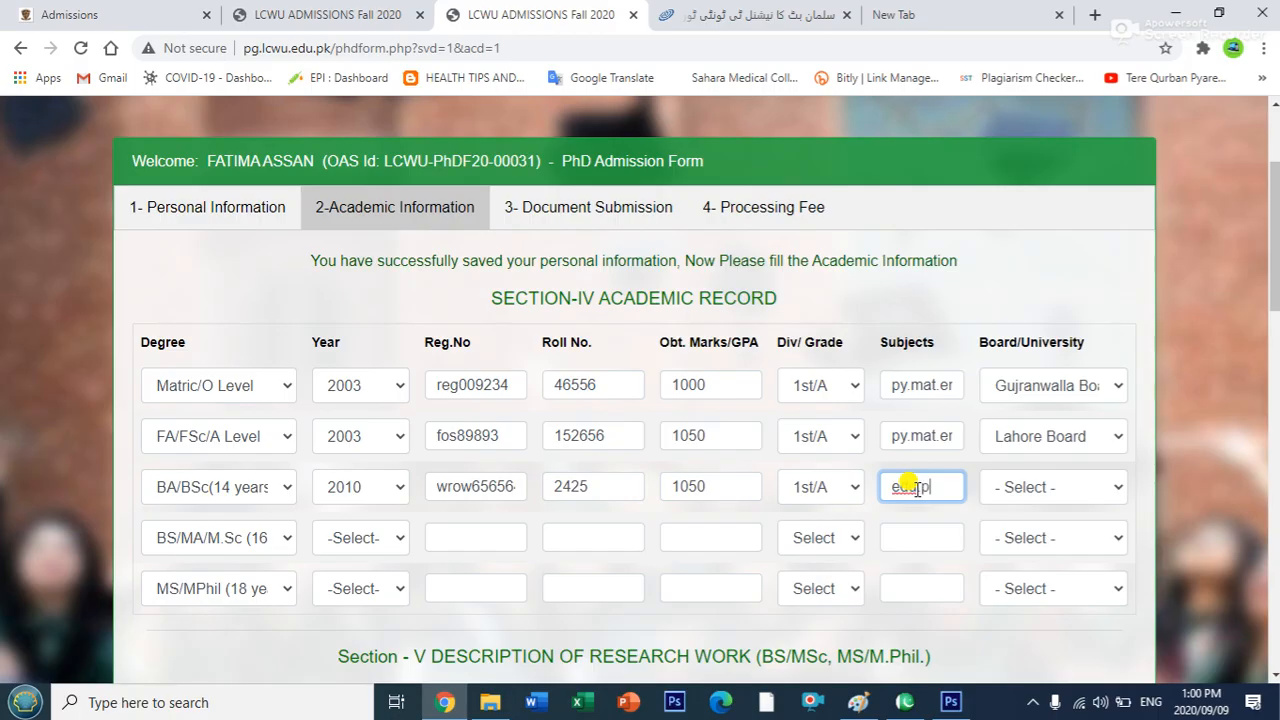
{"action": "type", "text": "edu.pc.ele"}
Select AIOU as the BA/BSc board/university
{"action": "left_click", "coordinate": [1013, 492]}
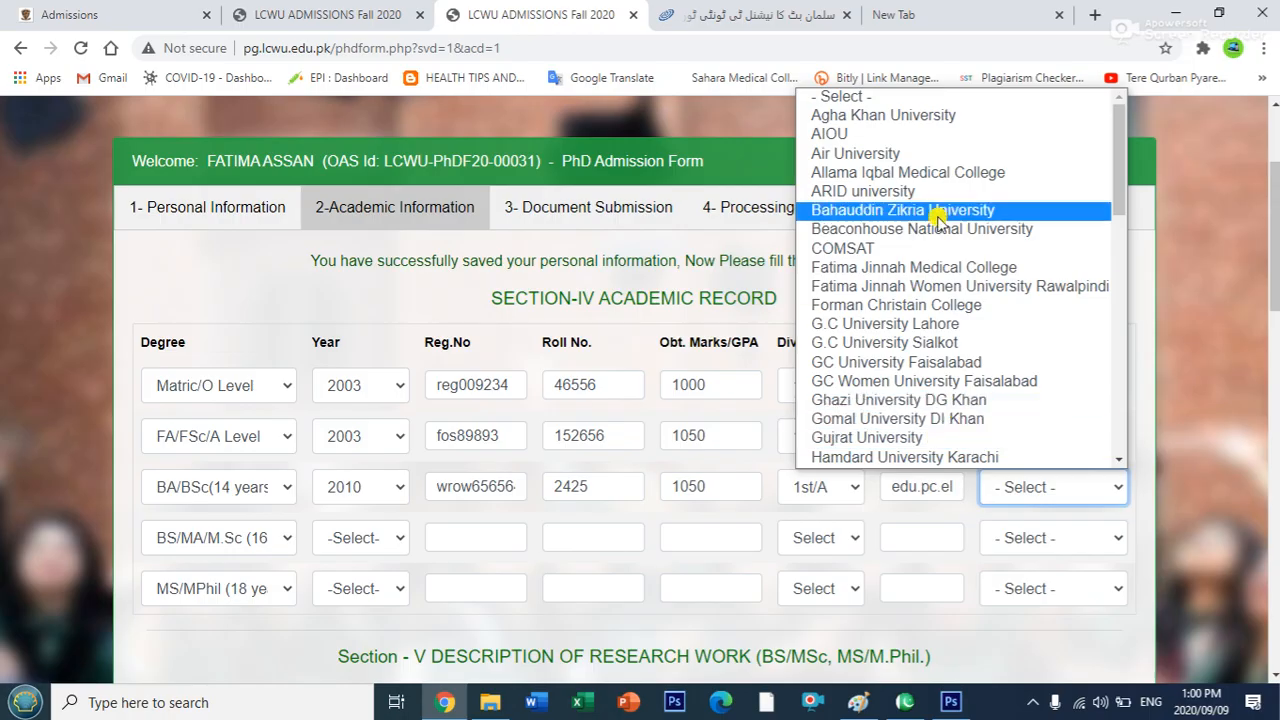
{"action": "left_click", "coordinate": [893, 134]}
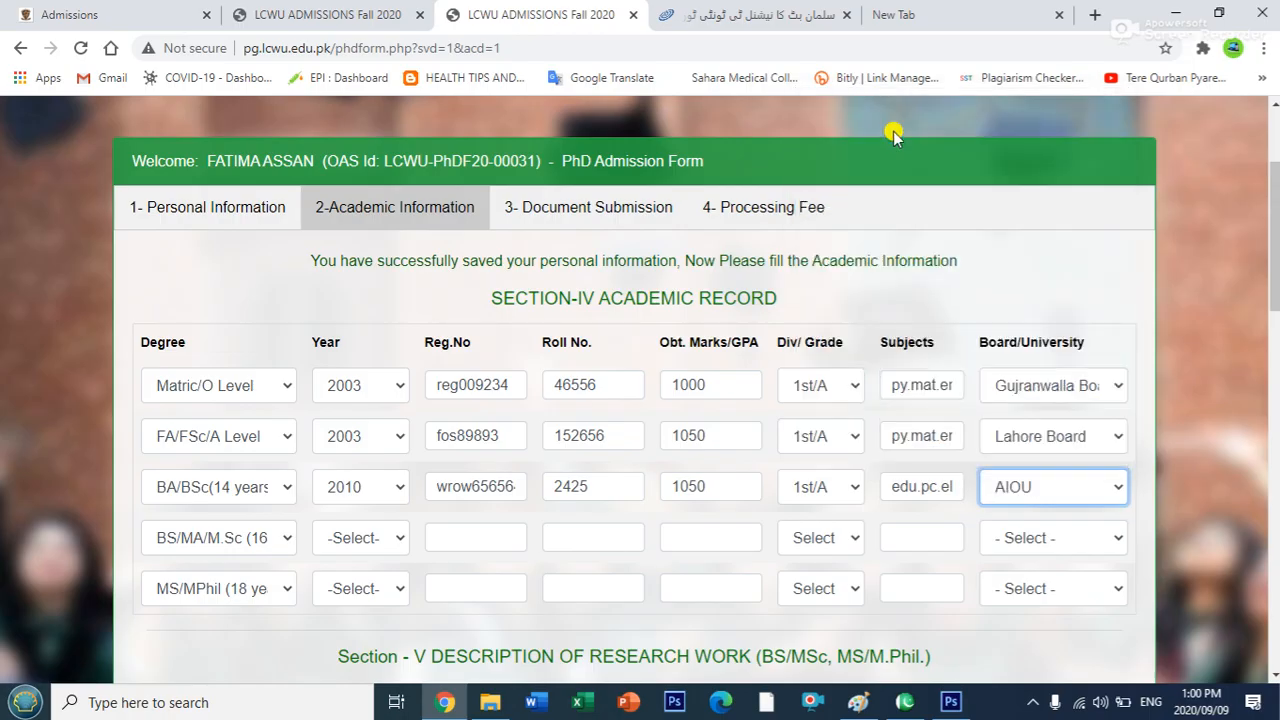
Set the BS/MA/M.Sc (16 years) year to 2012
{"action": "left_click", "coordinate": [340, 540]}
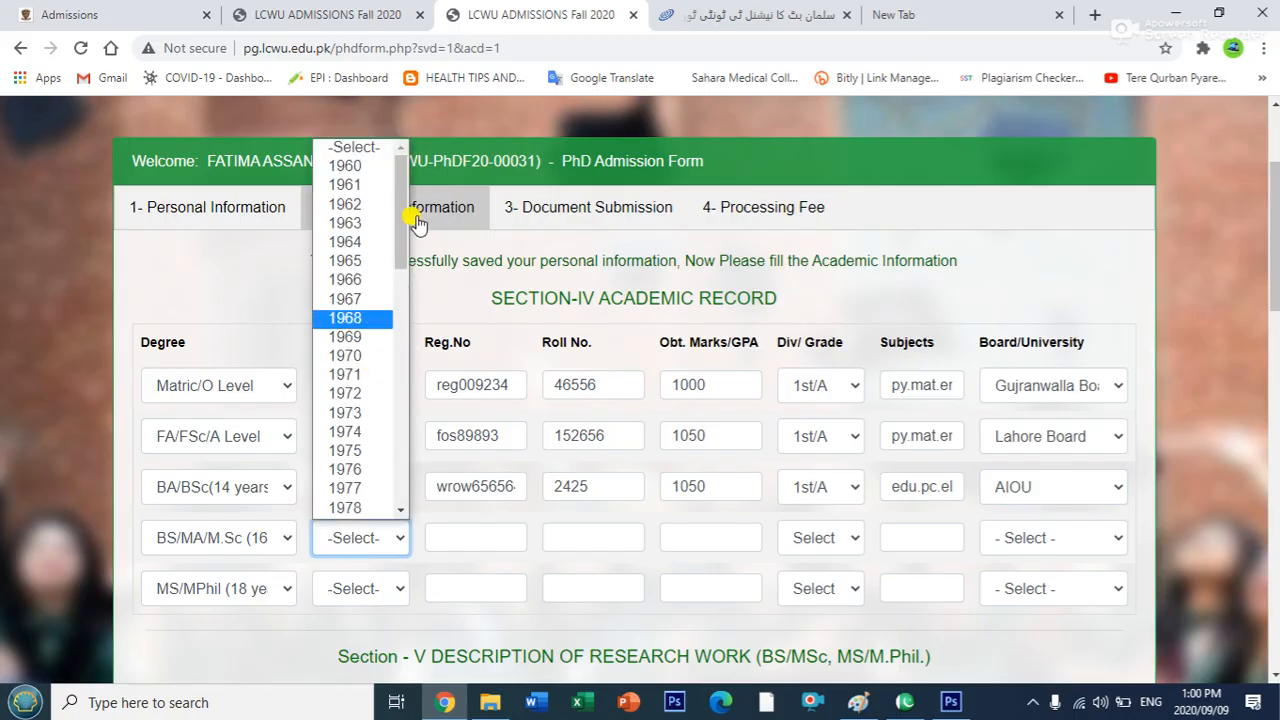
{"action": "left_click_drag", "start_coordinate": [400, 215], "coordinate": [394, 334]}
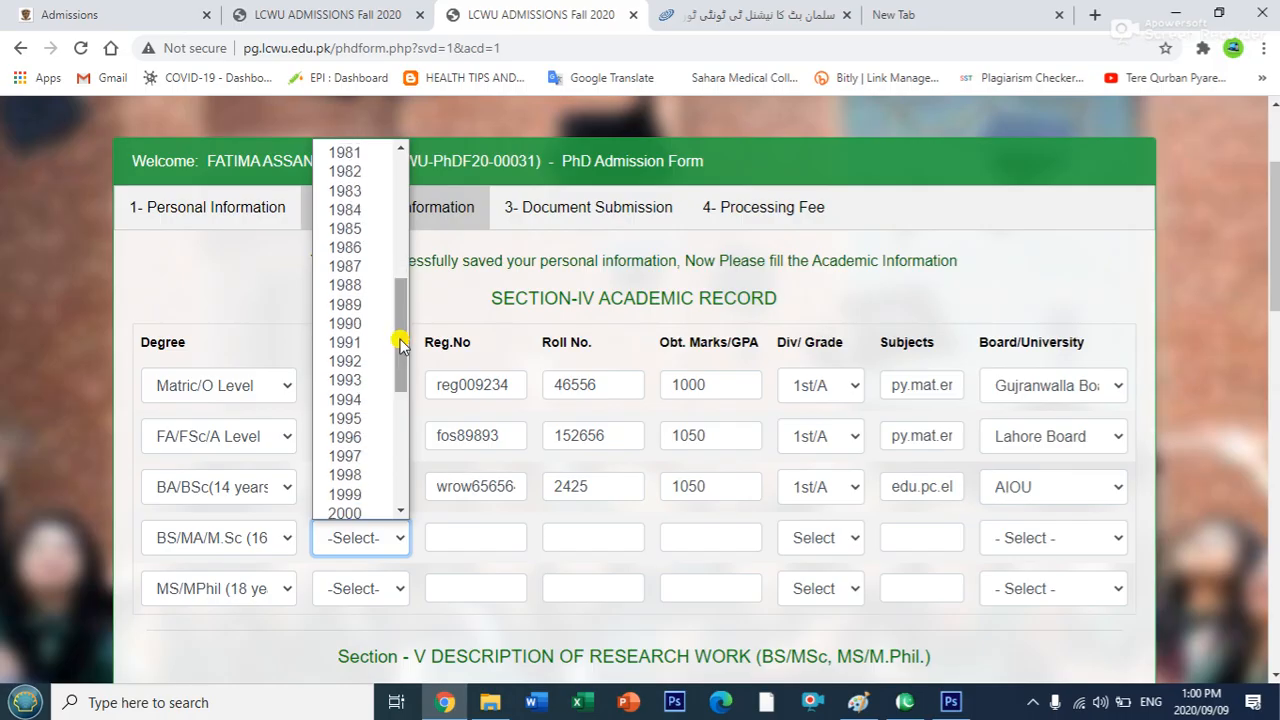
{"action": "left_click", "coordinate": [495, 516]}
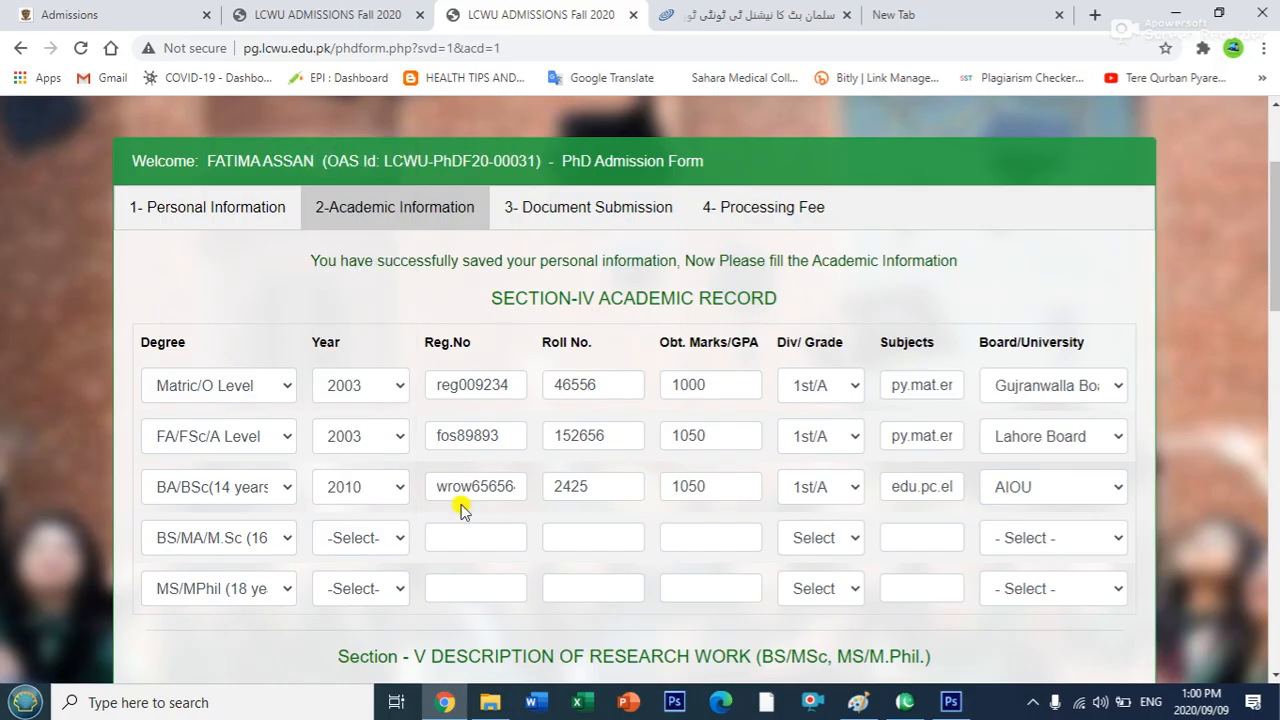
{"action": "left_click", "coordinate": [397, 541]}
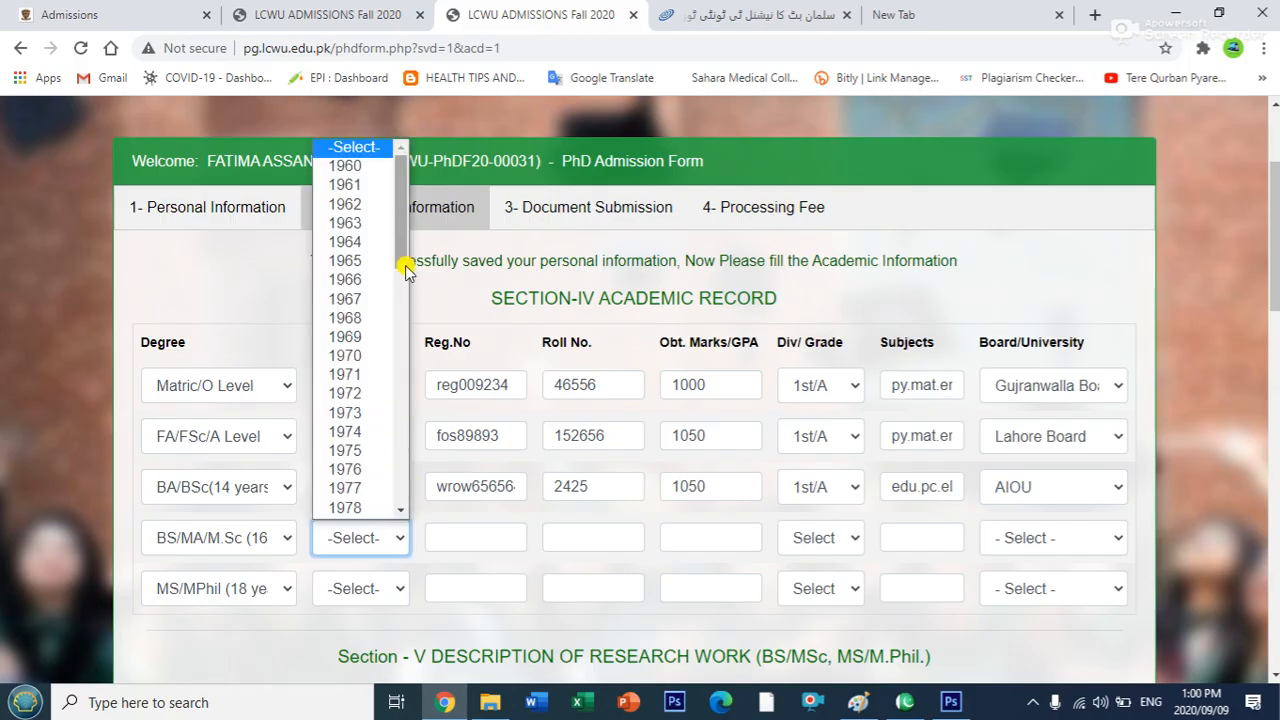
{"action": "left_click_drag", "start_coordinate": [399, 228], "coordinate": [421, 463]}
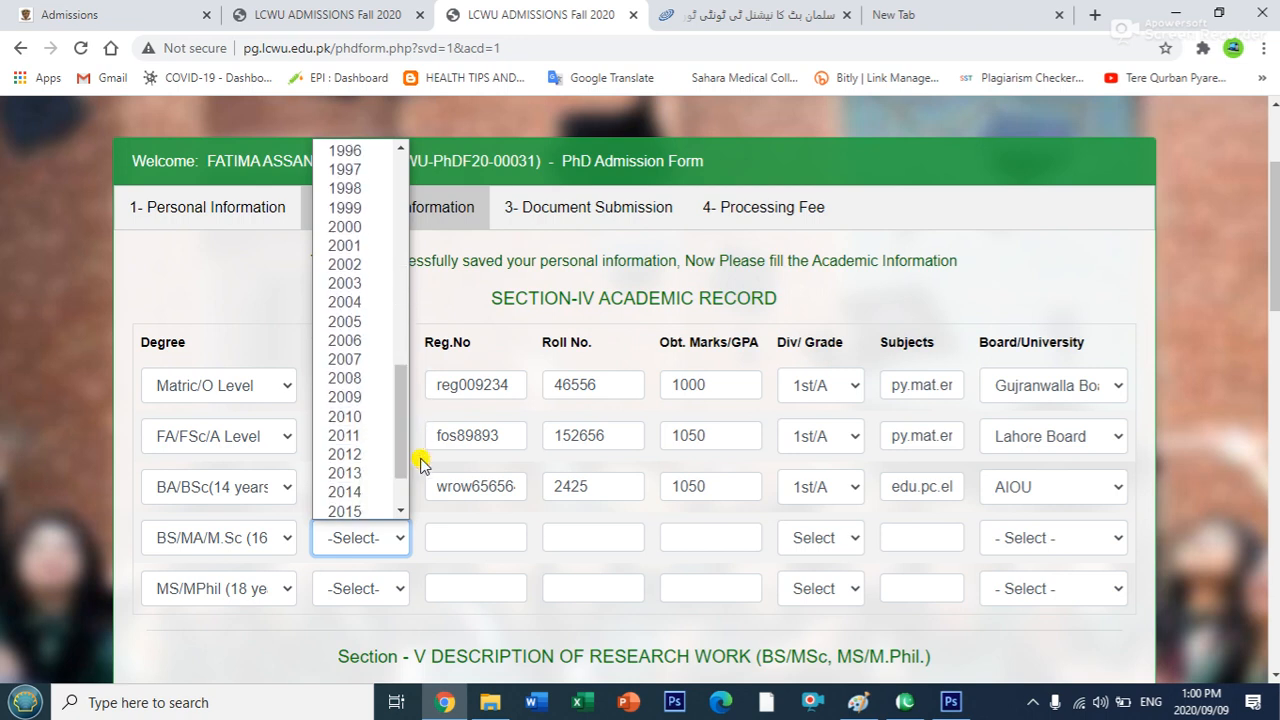
{"action": "left_click", "coordinate": [362, 458]}
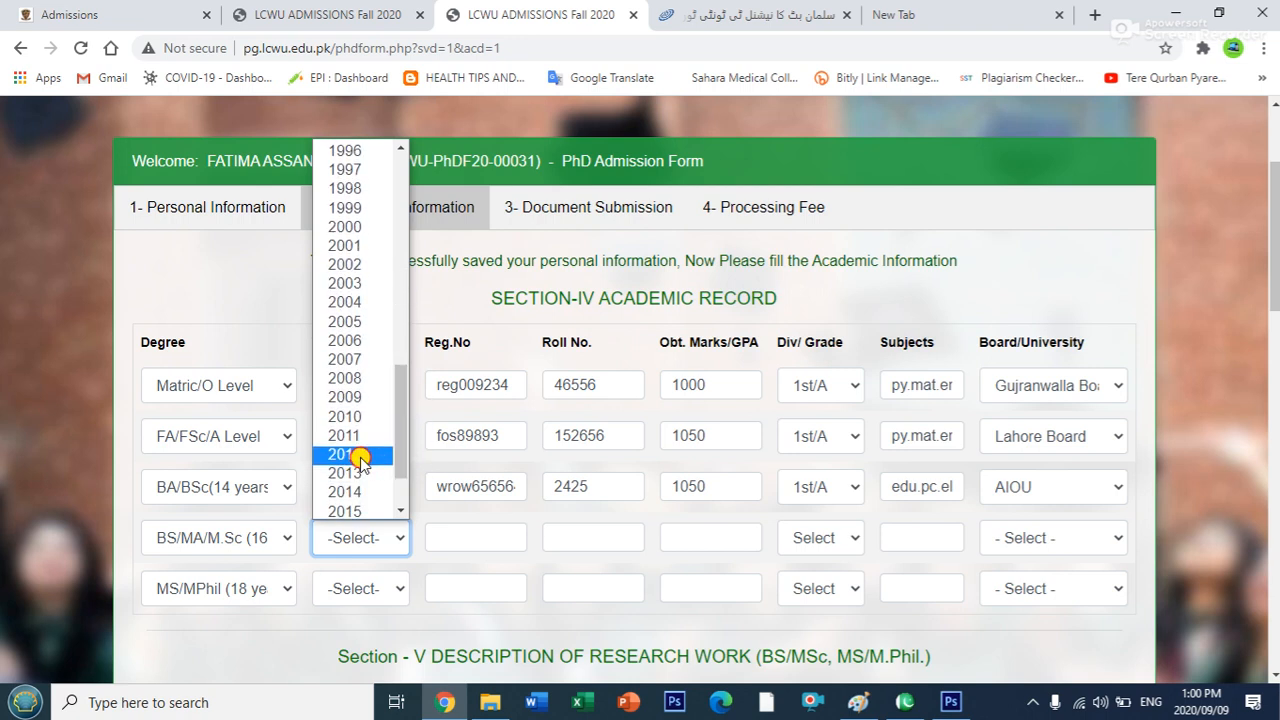
Enter the BS/MA/M.Sc registration number and roll number, with 800 as obtained marks
{"action": "left_click", "coordinate": [476, 530]}
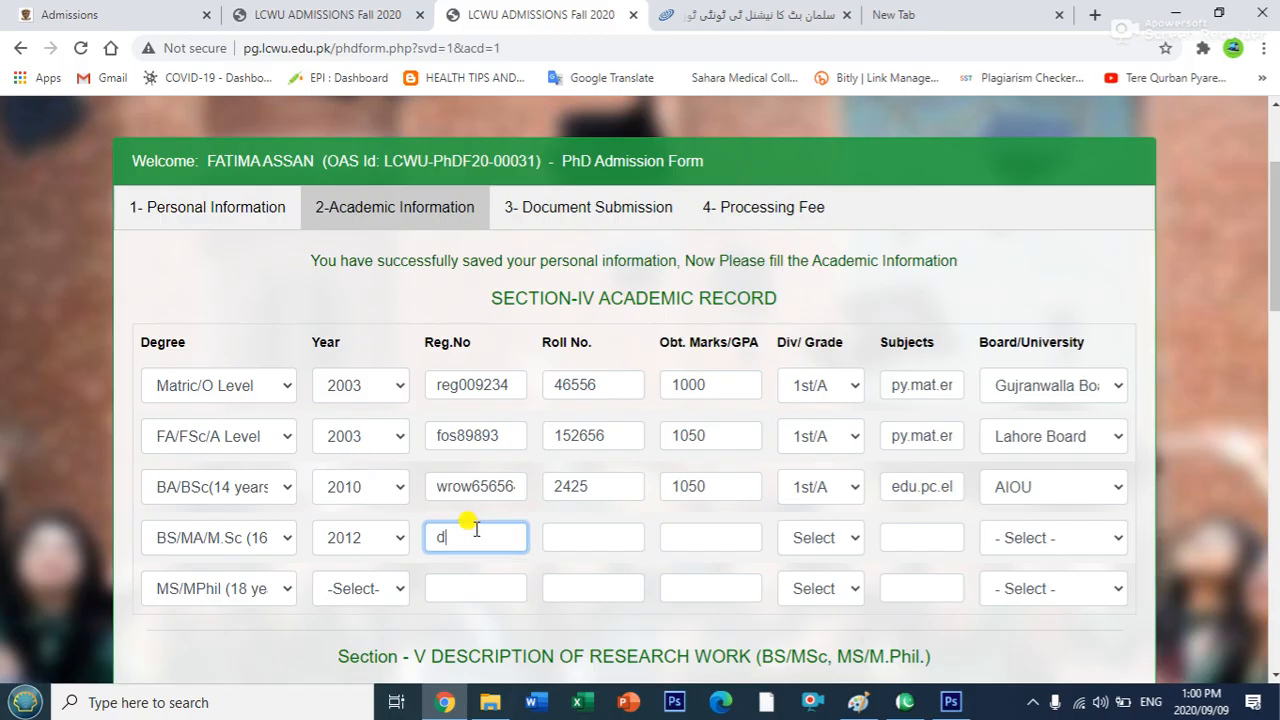
{"action": "type", "text": "dojf53535"}
{"action": "left_click", "coordinate": [567, 543]}
{"action": "type", "text": "353535"}
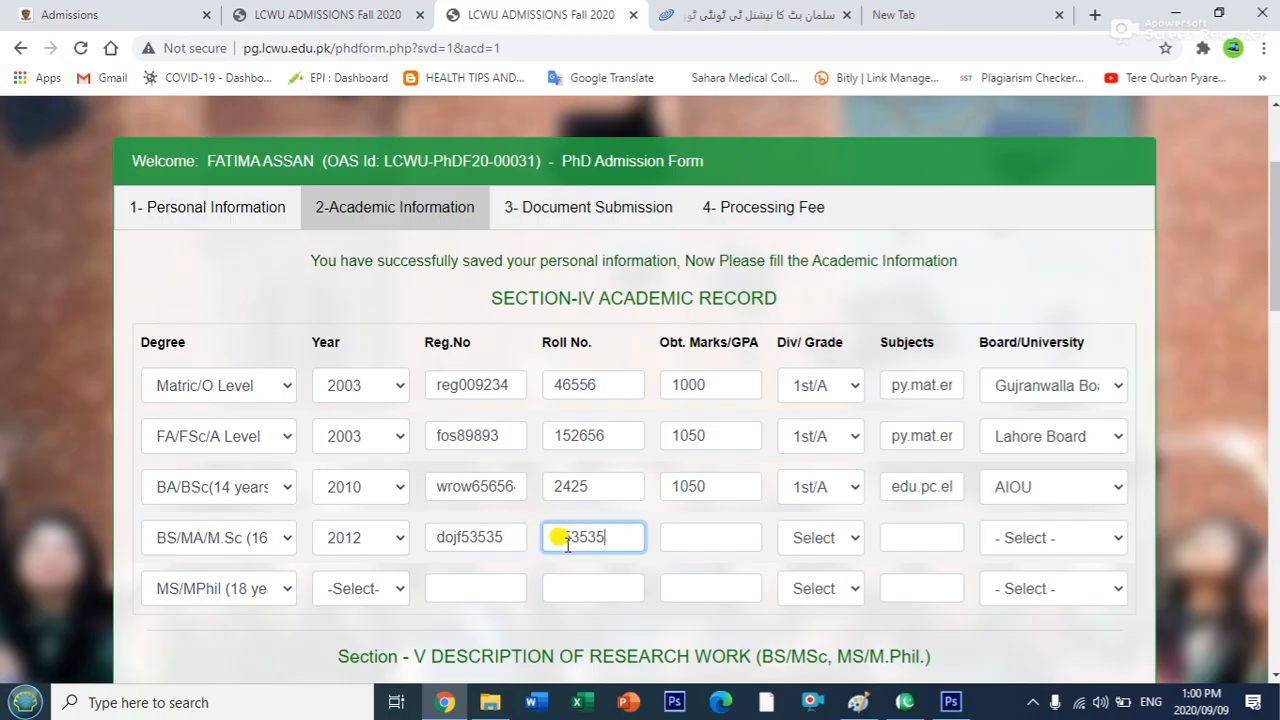
{"action": "left_click", "coordinate": [740, 533]}
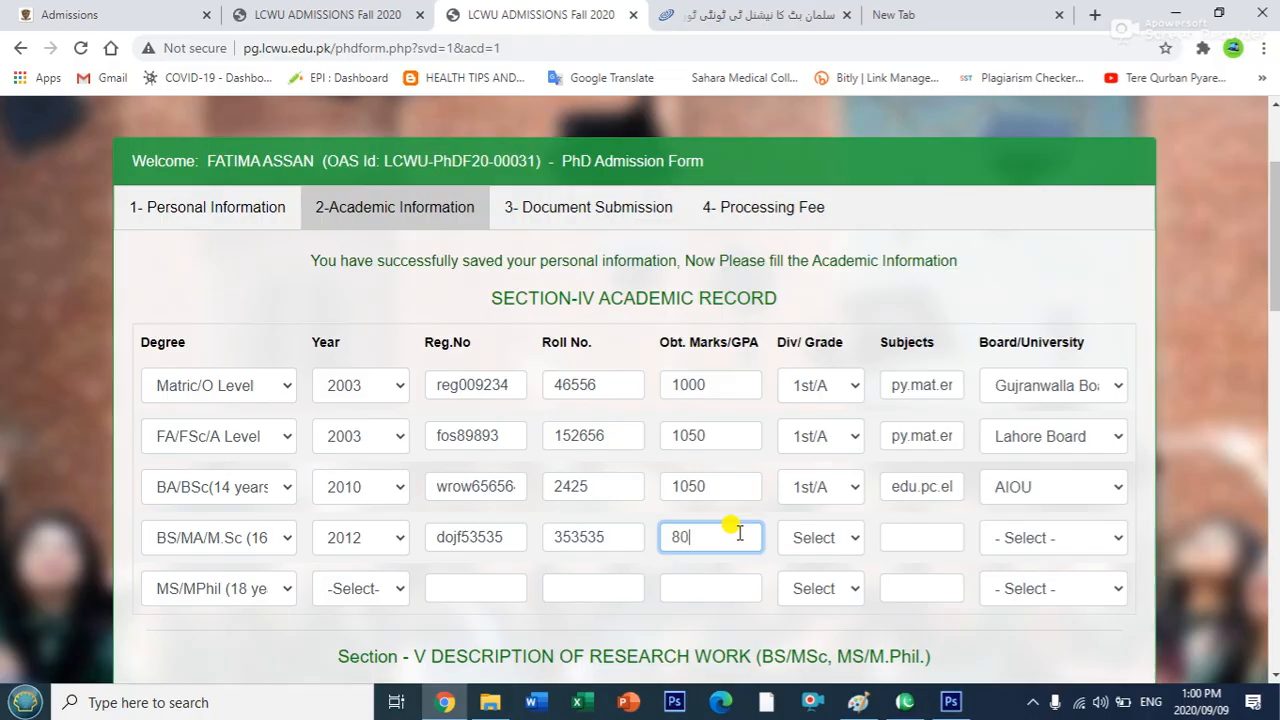
Choose 1st/A as the BS/MA/M.Sc grade and copy the BA/BSc subjects into its subjects field
{"action": "left_click", "coordinate": [825, 538]}
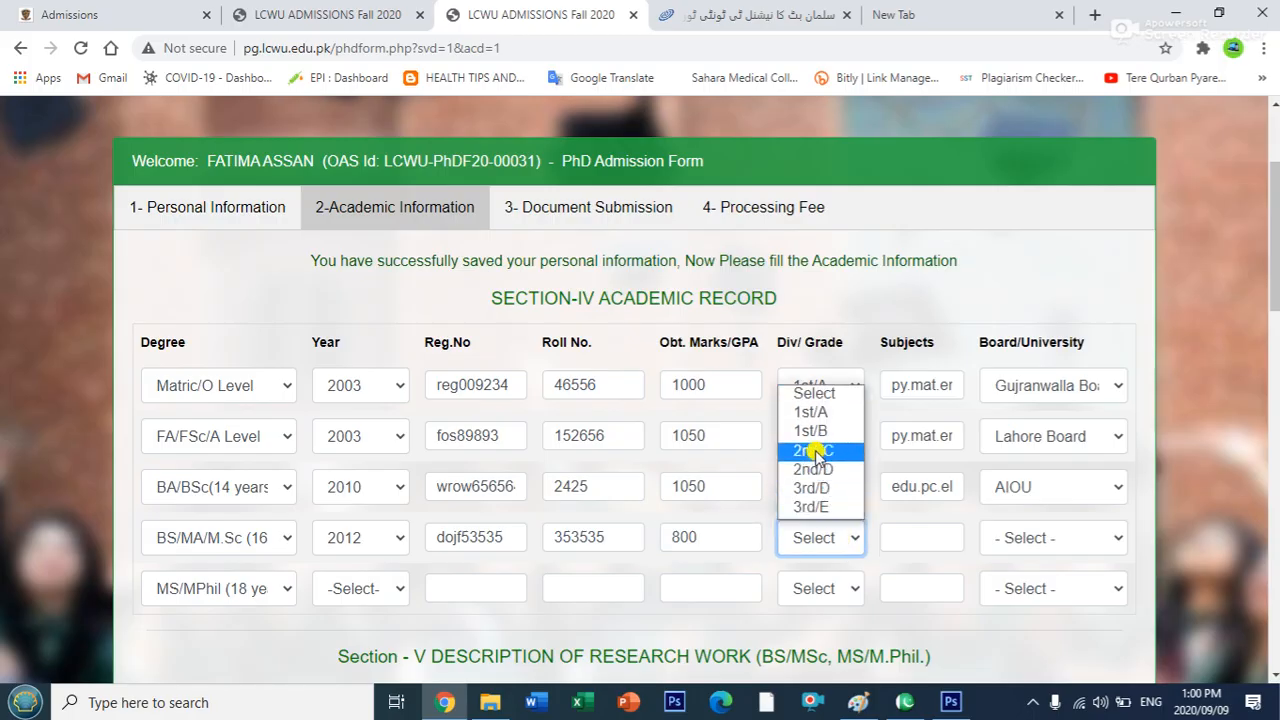
{"action": "left_click", "coordinate": [808, 412]}
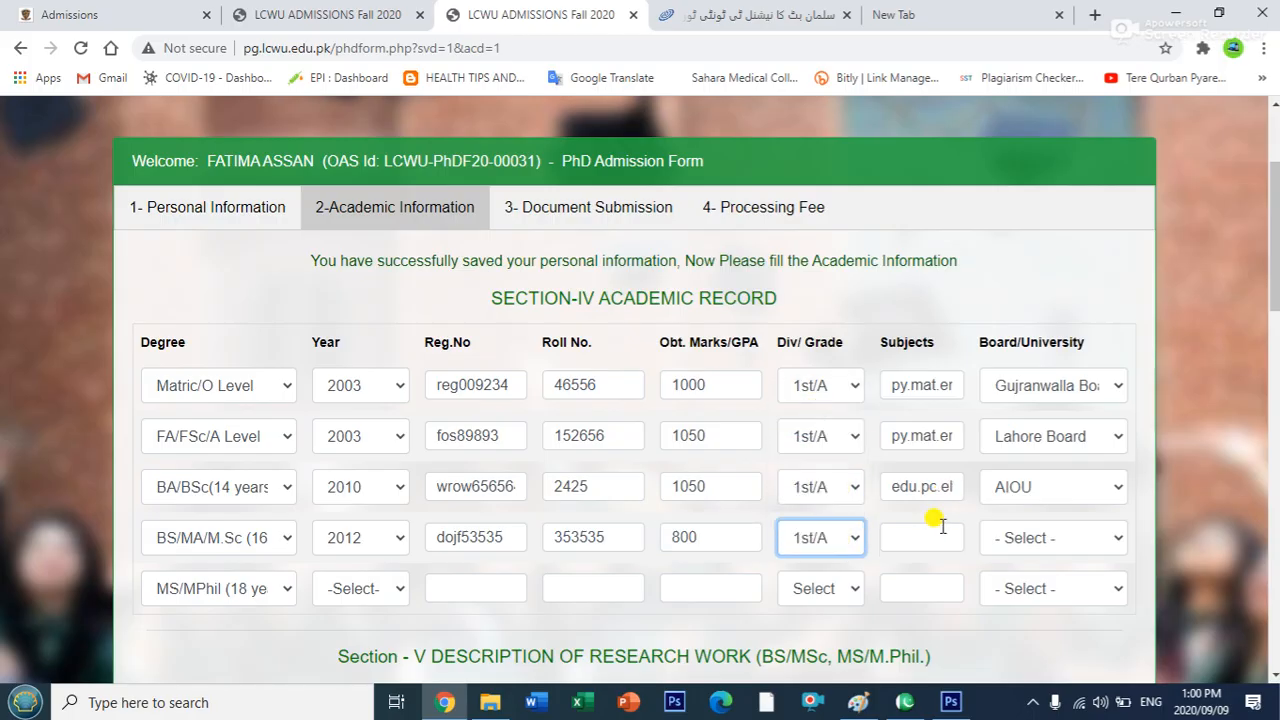
{"action": "double_click", "coordinate": [920, 487]}
{"action": "triple_click", "coordinate": [918, 487]}
{"action": "key", "text": "ctrl+c"}
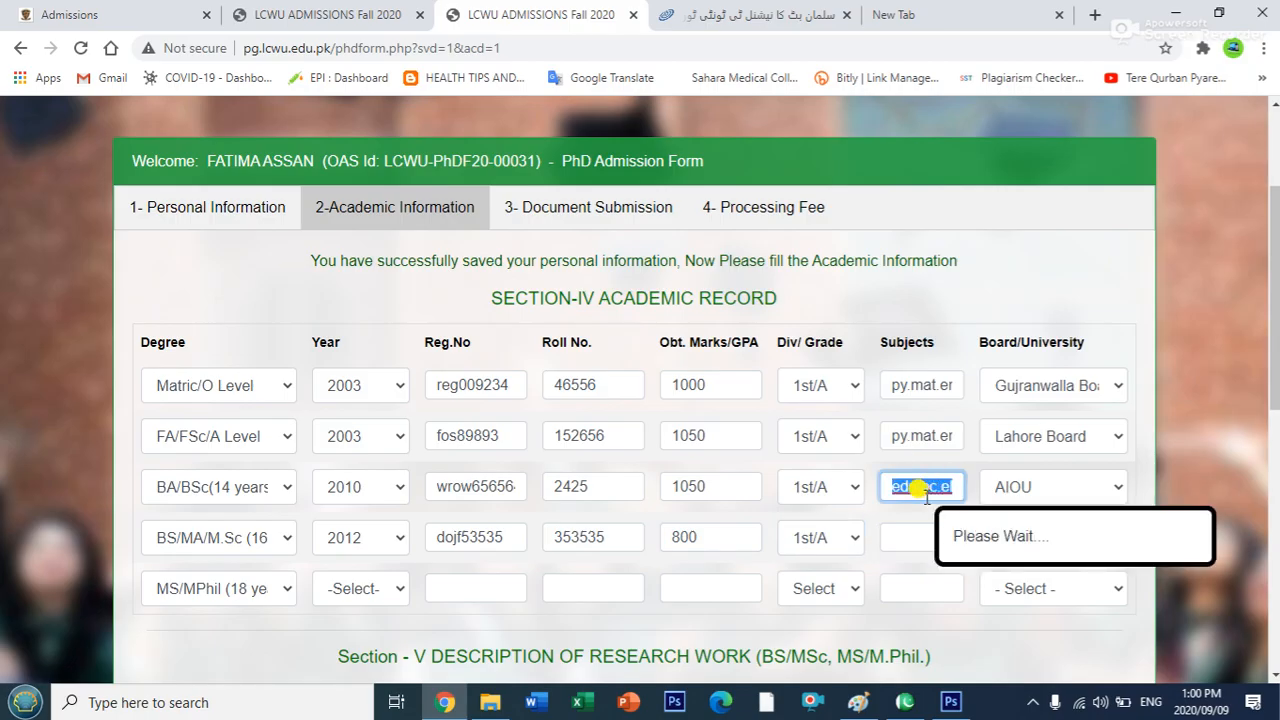
{"action": "left_click", "coordinate": [908, 535]}
{"action": "key", "text": "ctrl+v"}
Select AIOU as the BS/MA/M.Sc board/university
{"action": "left_click", "coordinate": [1029, 545]}
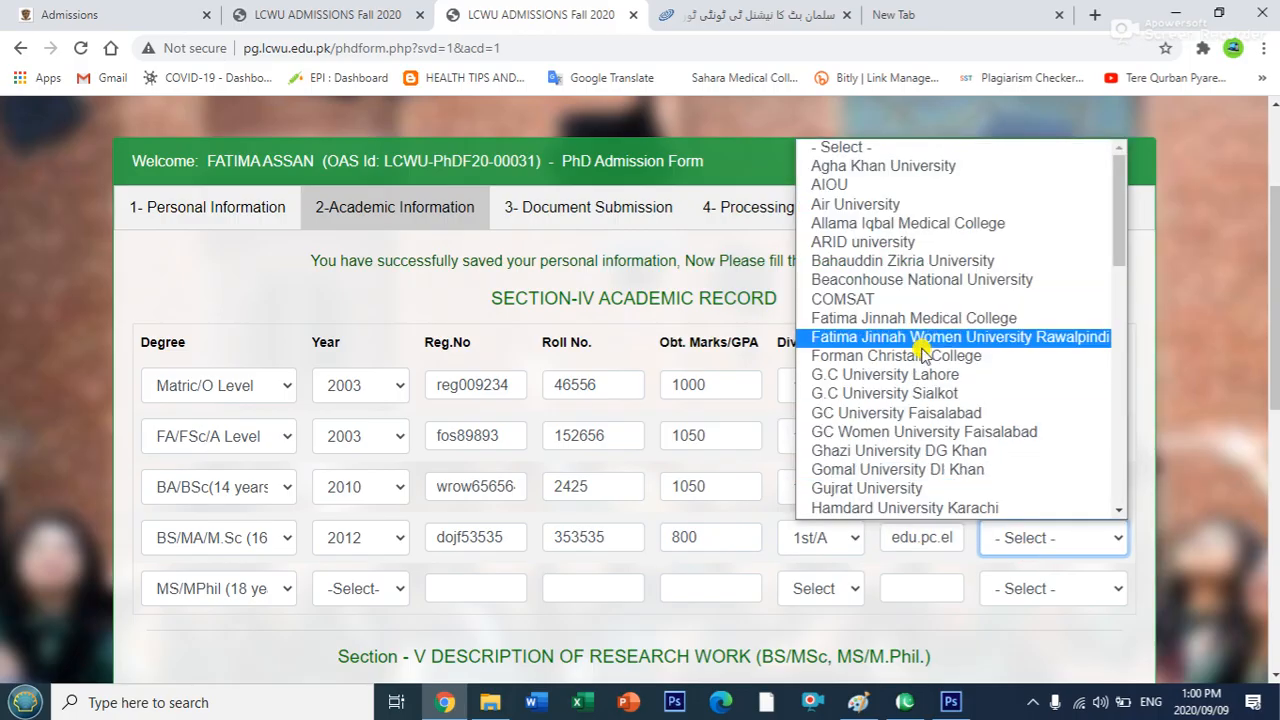
{"action": "left_click", "coordinate": [830, 185]}
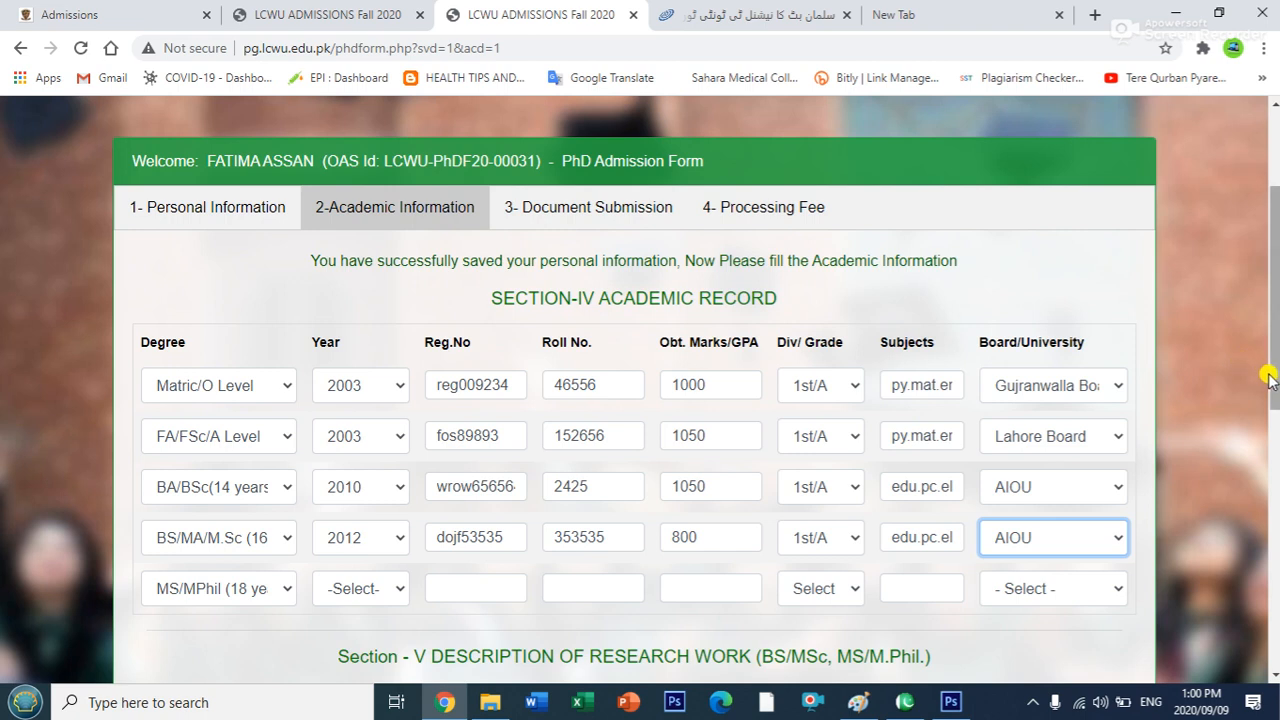
Set the MS/MPhil (18 years) year to 2015
{"action": "left_click_drag", "start_coordinate": [1268, 378], "coordinate": [1272, 432]}
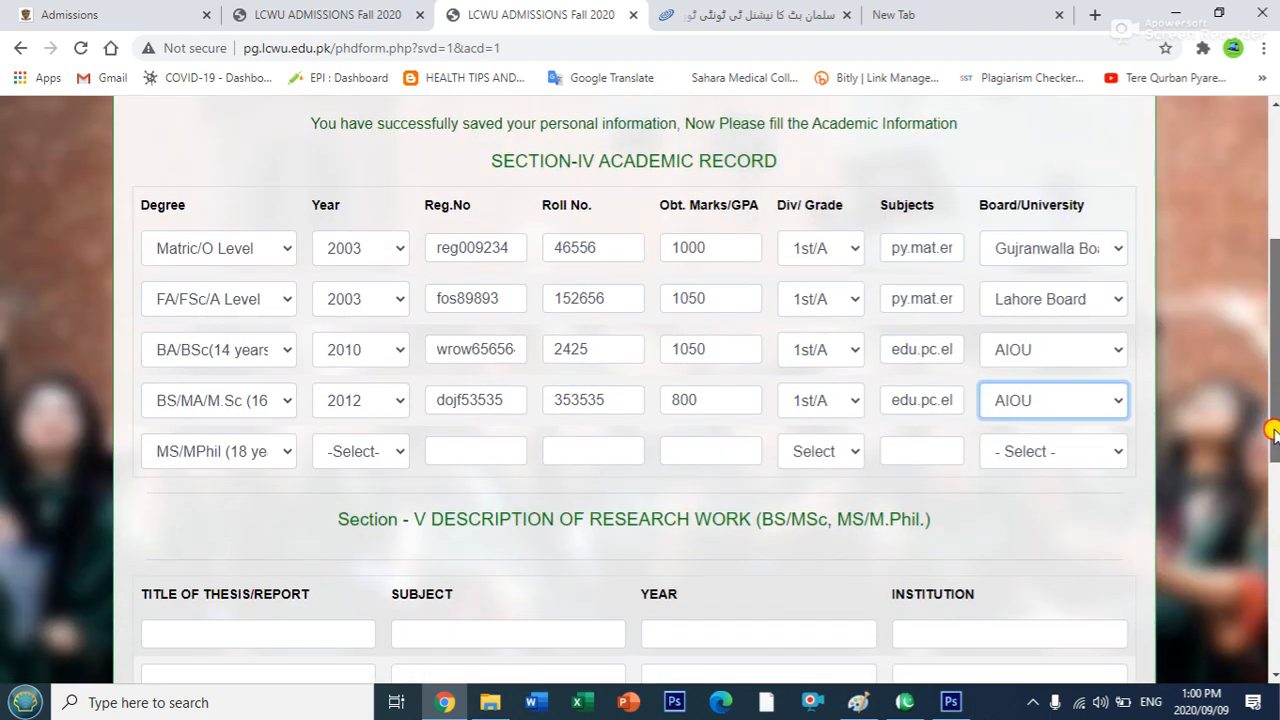
{"action": "left_click", "coordinate": [352, 467]}
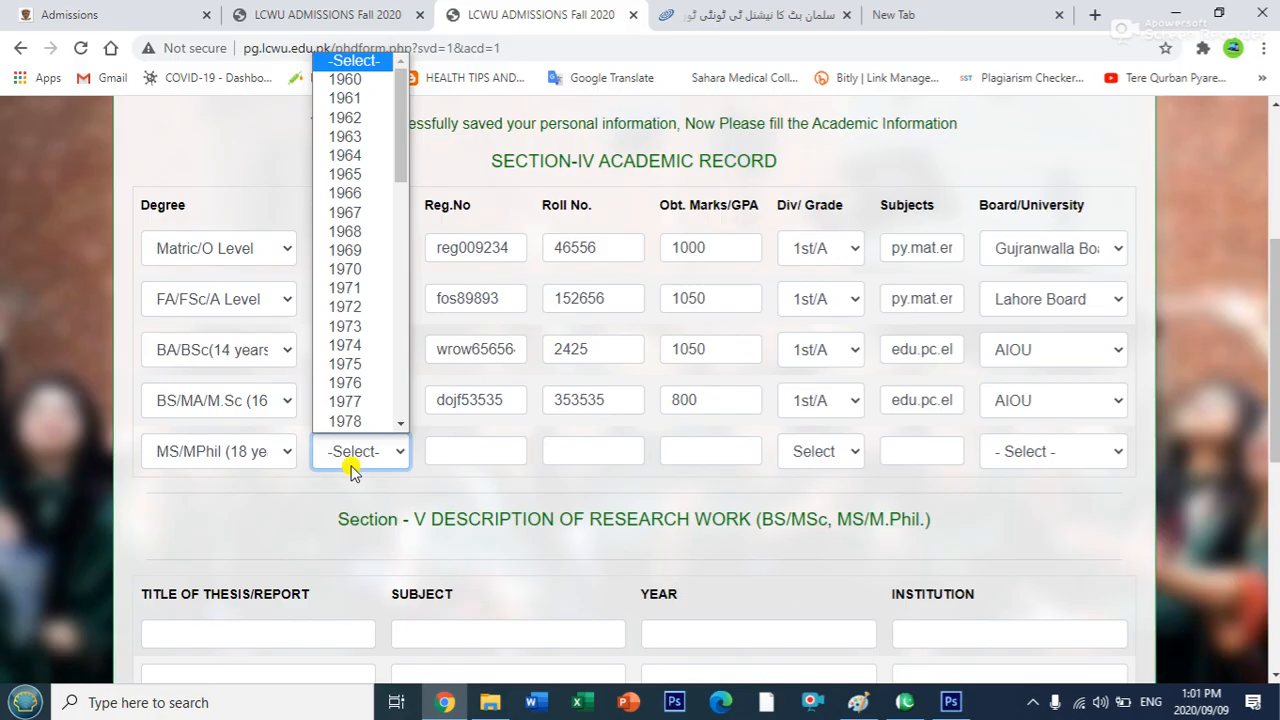
{"action": "scroll", "coordinate": [394, 328], "scroll_direction": "down", "scroll_amount": 1}
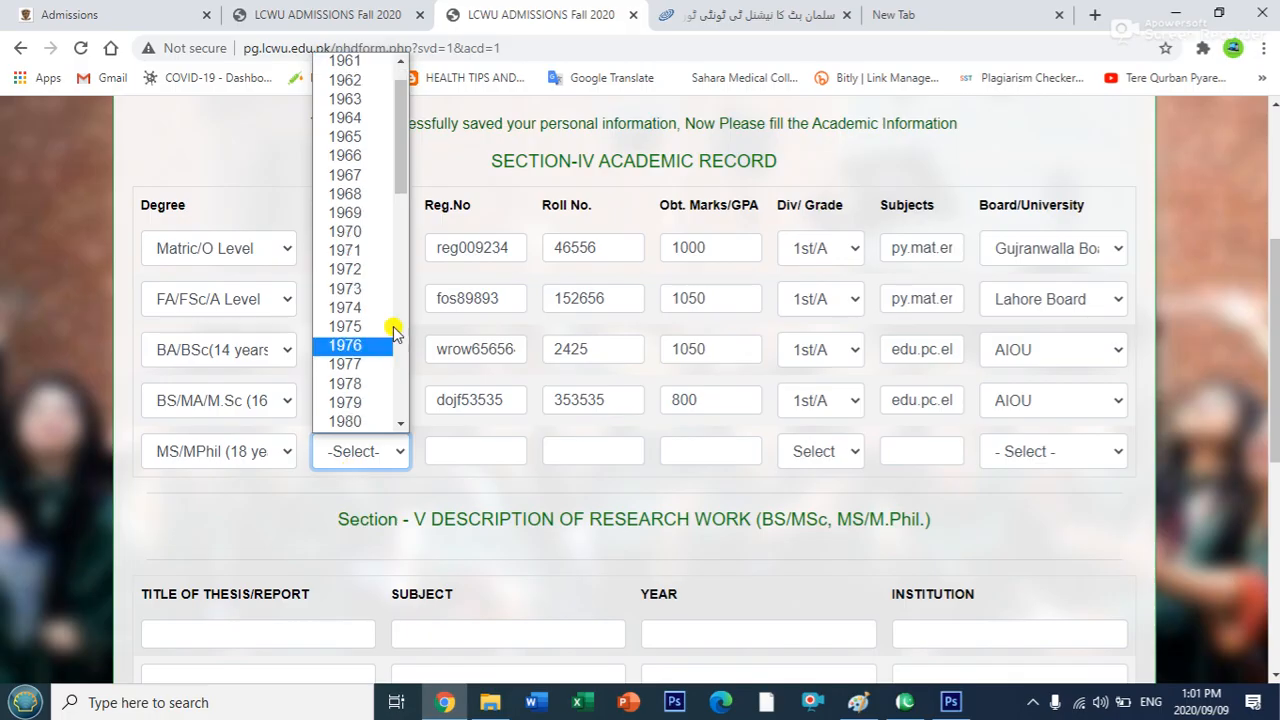
{"action": "left_click_drag", "start_coordinate": [403, 157], "coordinate": [423, 386]}
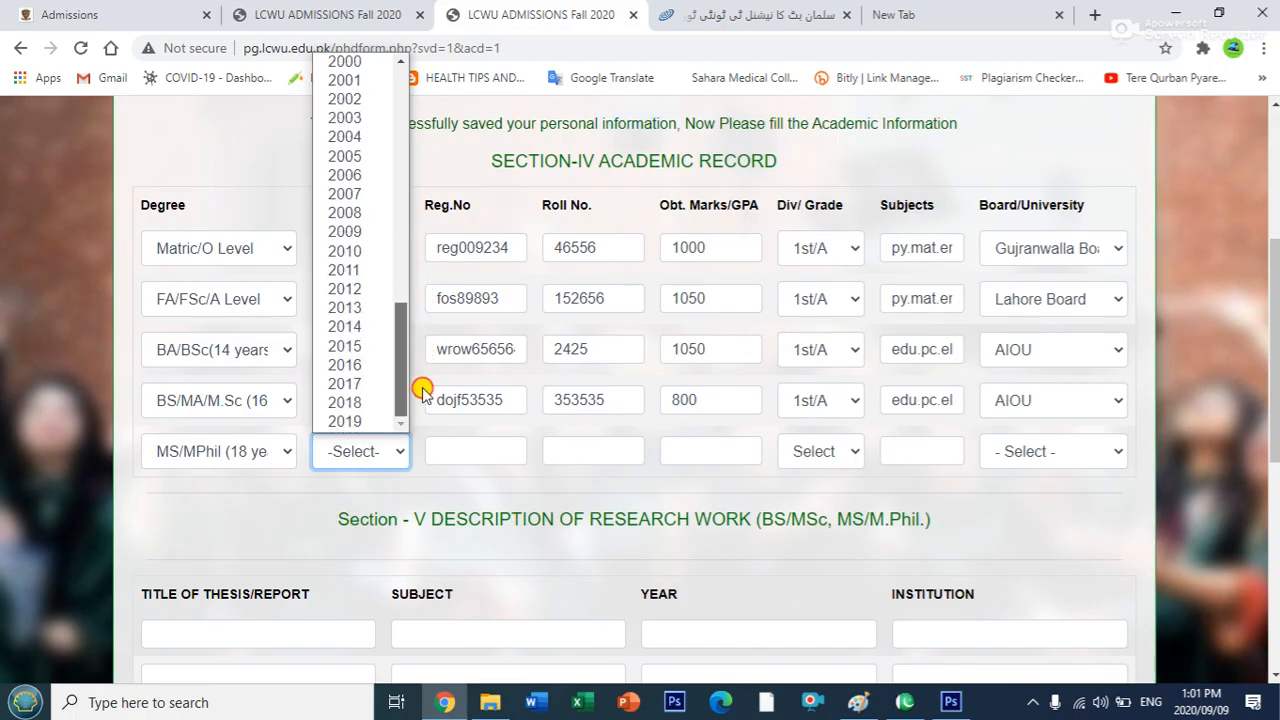
{"action": "left_click", "coordinate": [362, 351]}
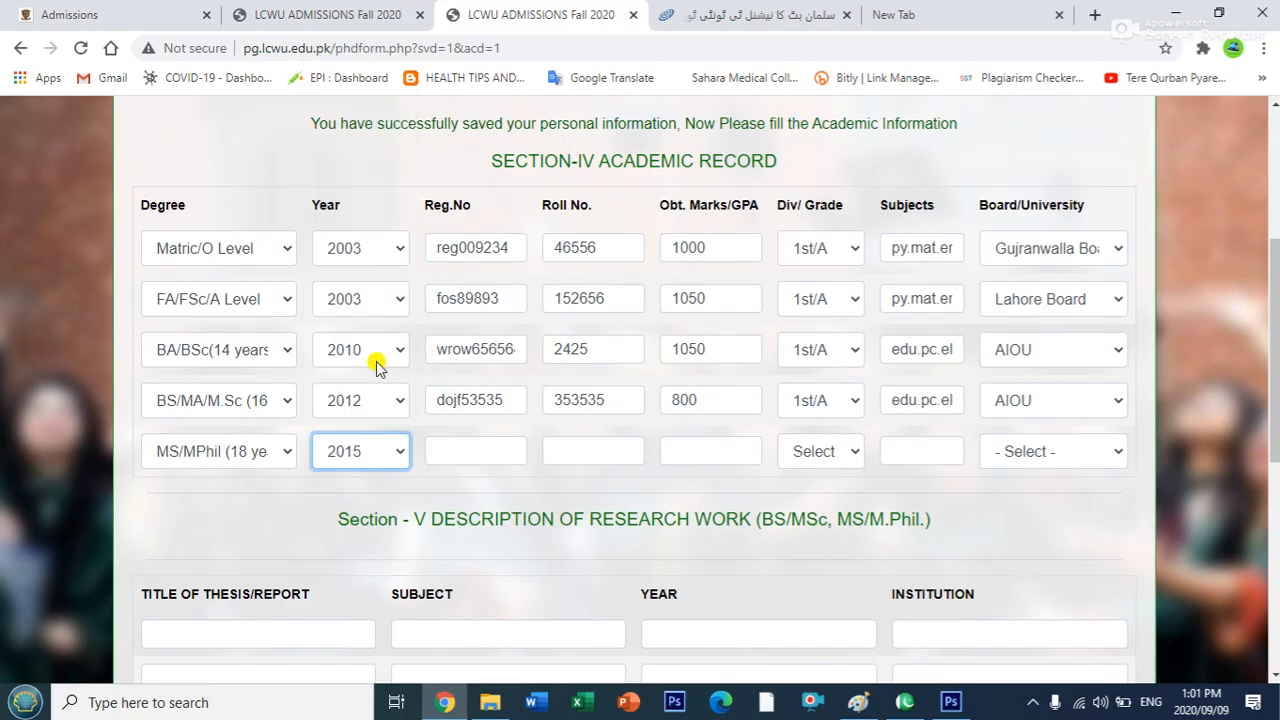
Enter the MS/MPhil registration number and roll number
{"action": "left_click", "coordinate": [453, 453]}
{"action": "type", "text": "jfeif4854495"}
{"action": "left_click", "coordinate": [578, 452]}
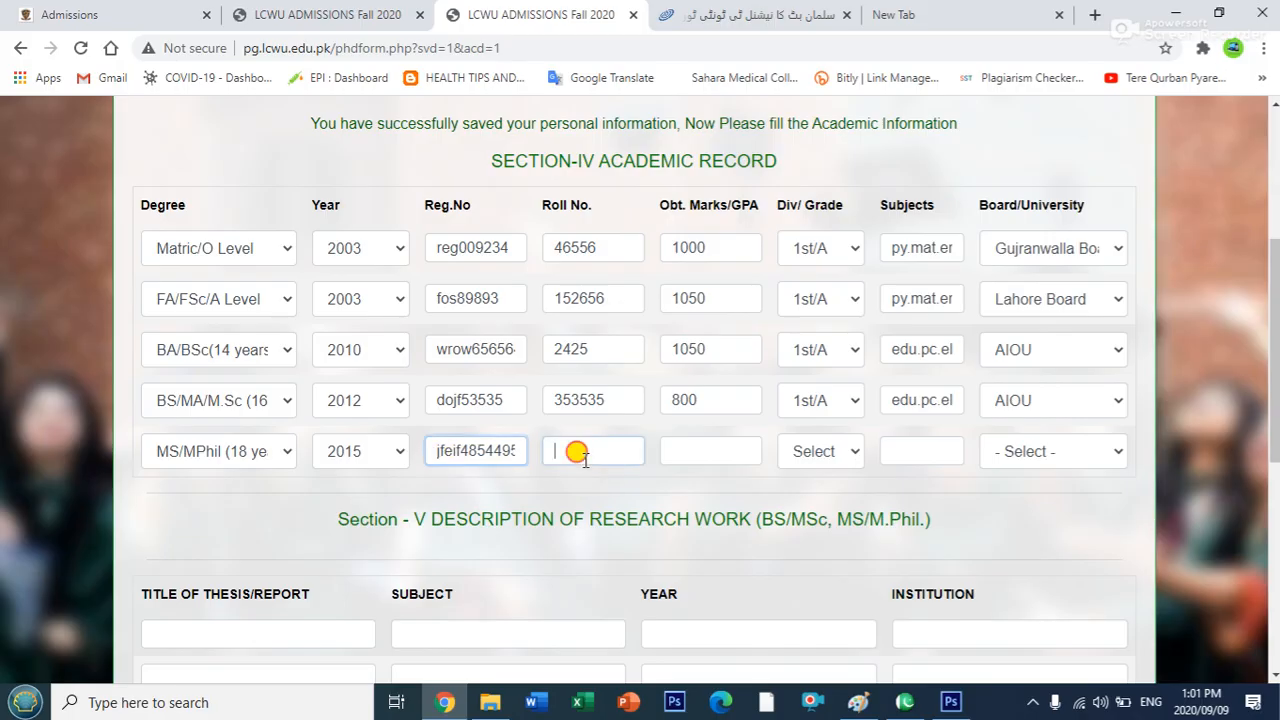
{"action": "type", "text": "233535"}
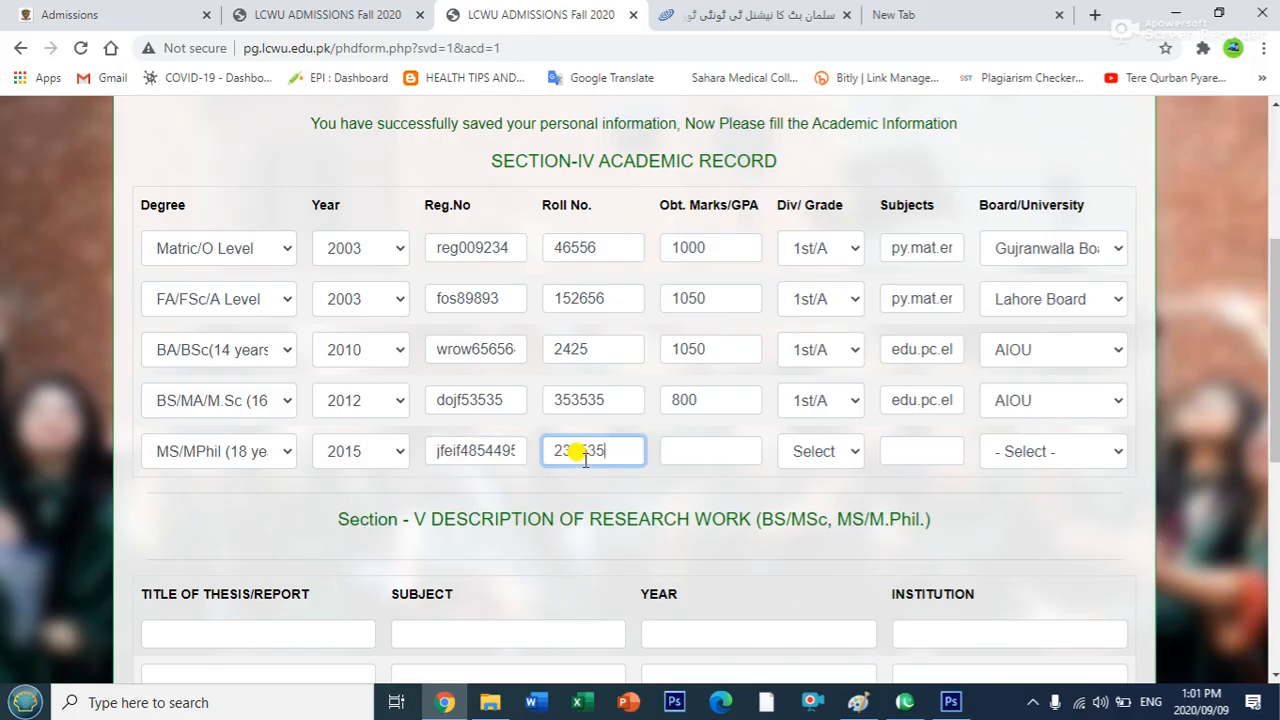
Enter 890 as the MS/MPhil obtained marks
{"action": "key", "text": "ctrl+plus"}
{"action": "left_click", "coordinate": [677, 457]}
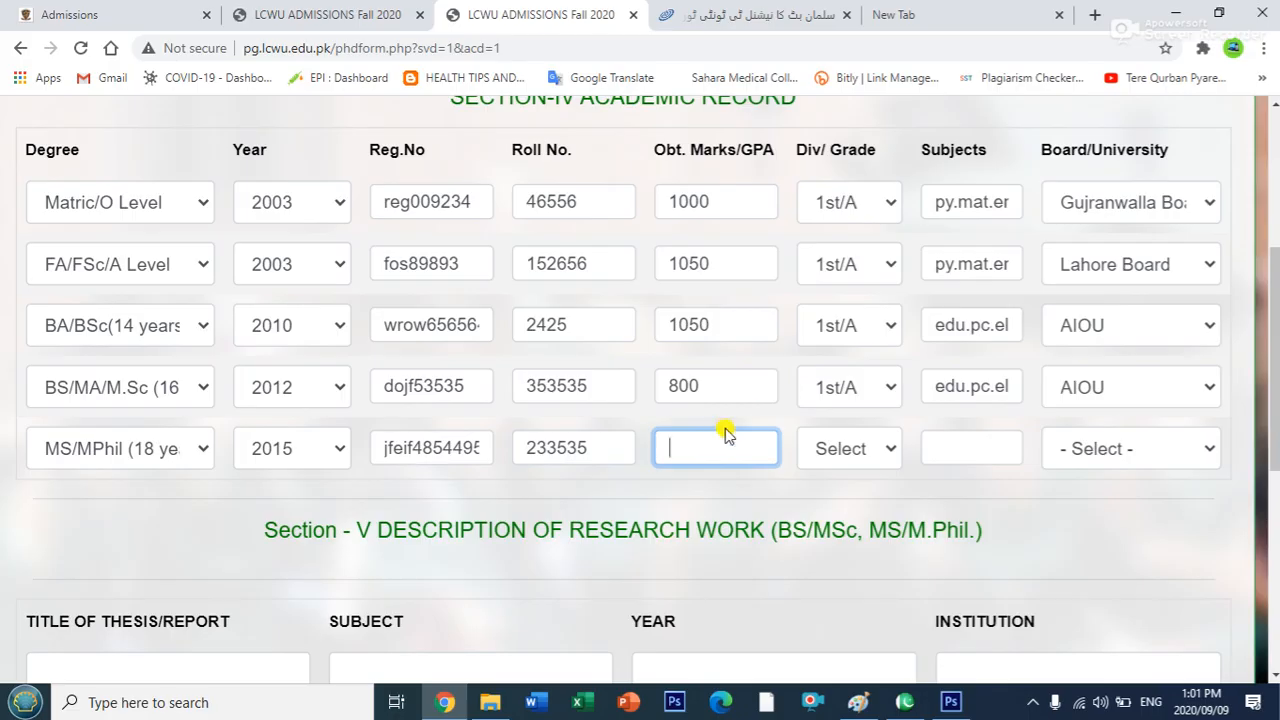
{"action": "left_click", "coordinate": [609, 484]}
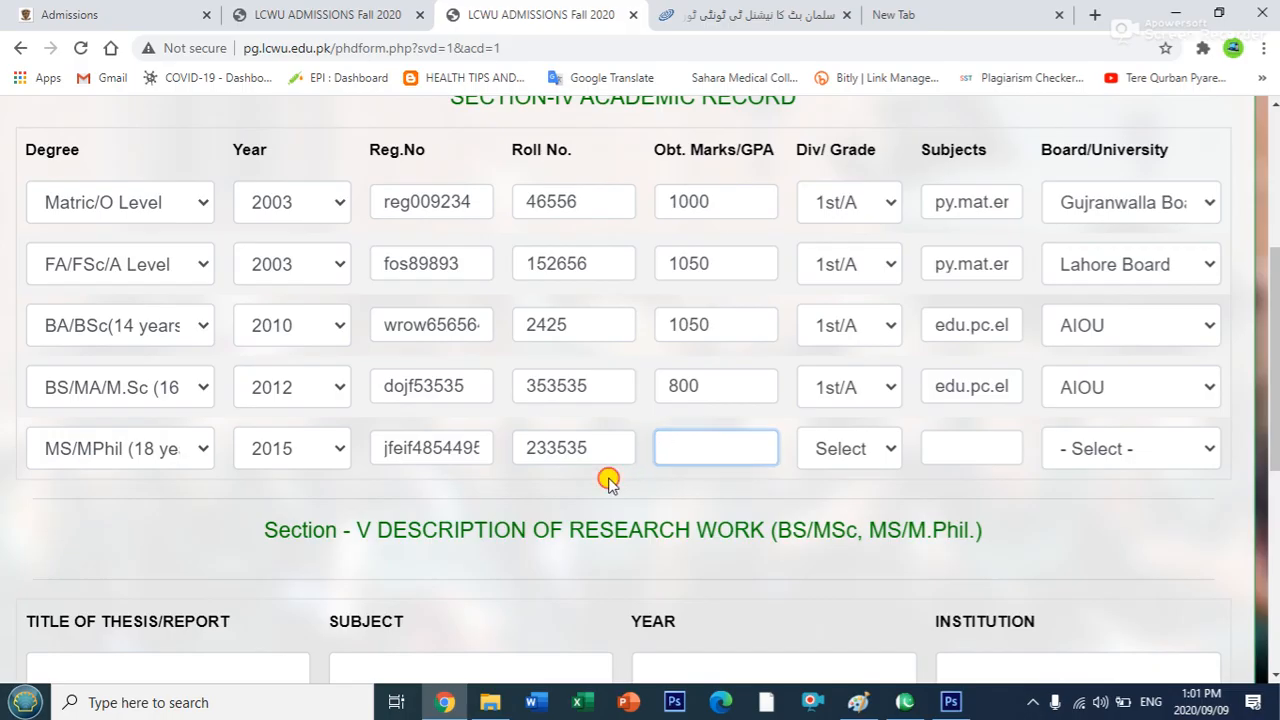
{"action": "scroll", "coordinate": [1046, 504], "scroll_direction": "down", "scroll_amount": 2}
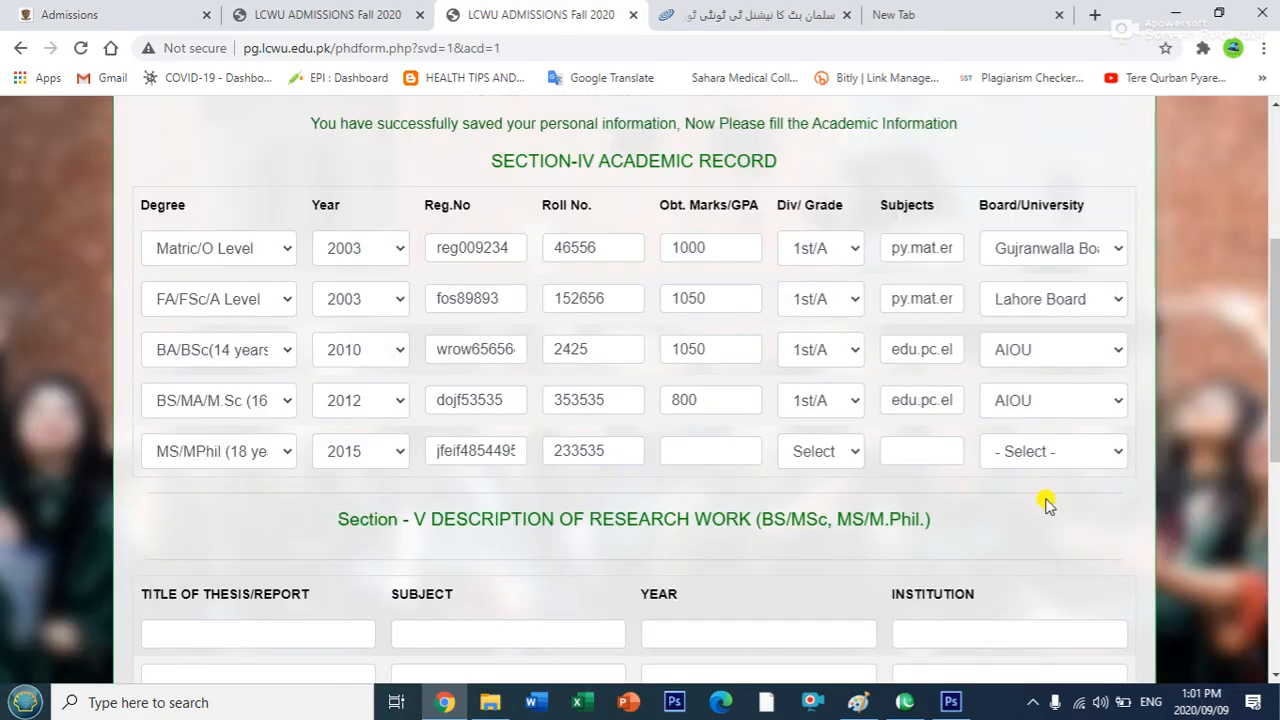
{"action": "left_click", "coordinate": [697, 450]}
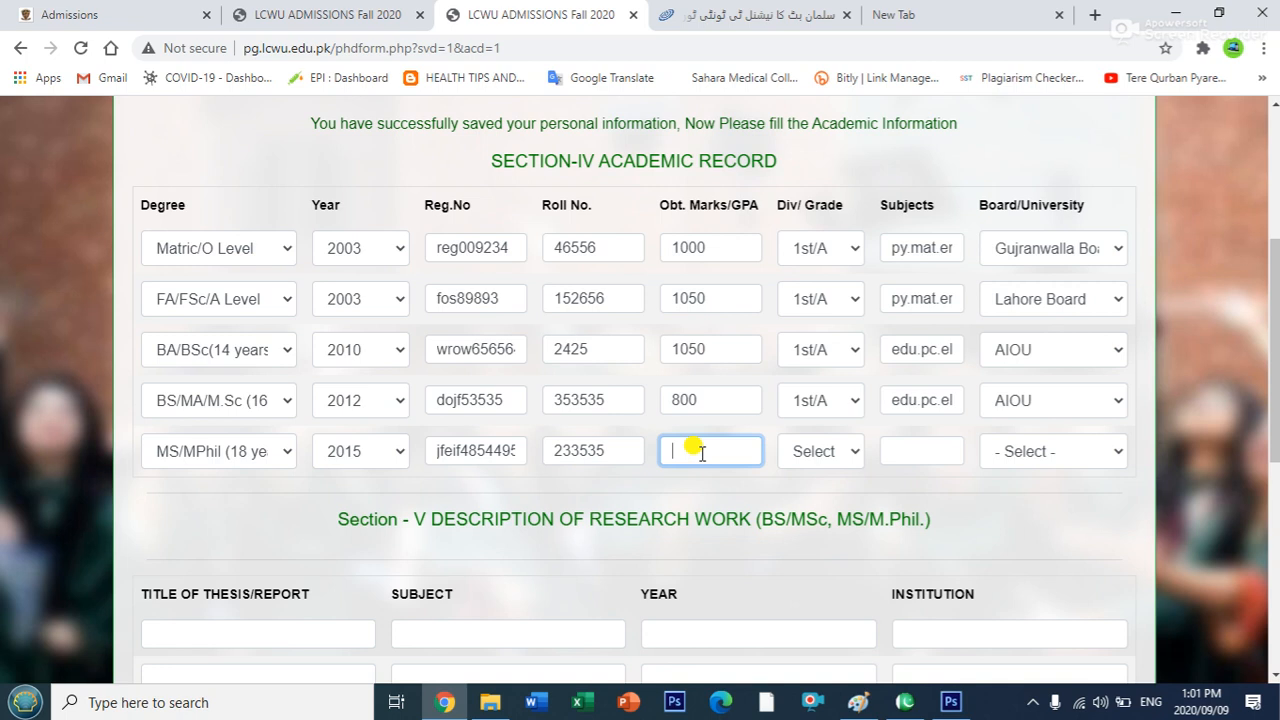
{"action": "type", "text": "890"}
Choose 1st/A as the MS/MPhil grade and paste the same subjects into its subjects field
{"action": "left_click", "coordinate": [786, 451]}
{"action": "left_click", "coordinate": [805, 497]}
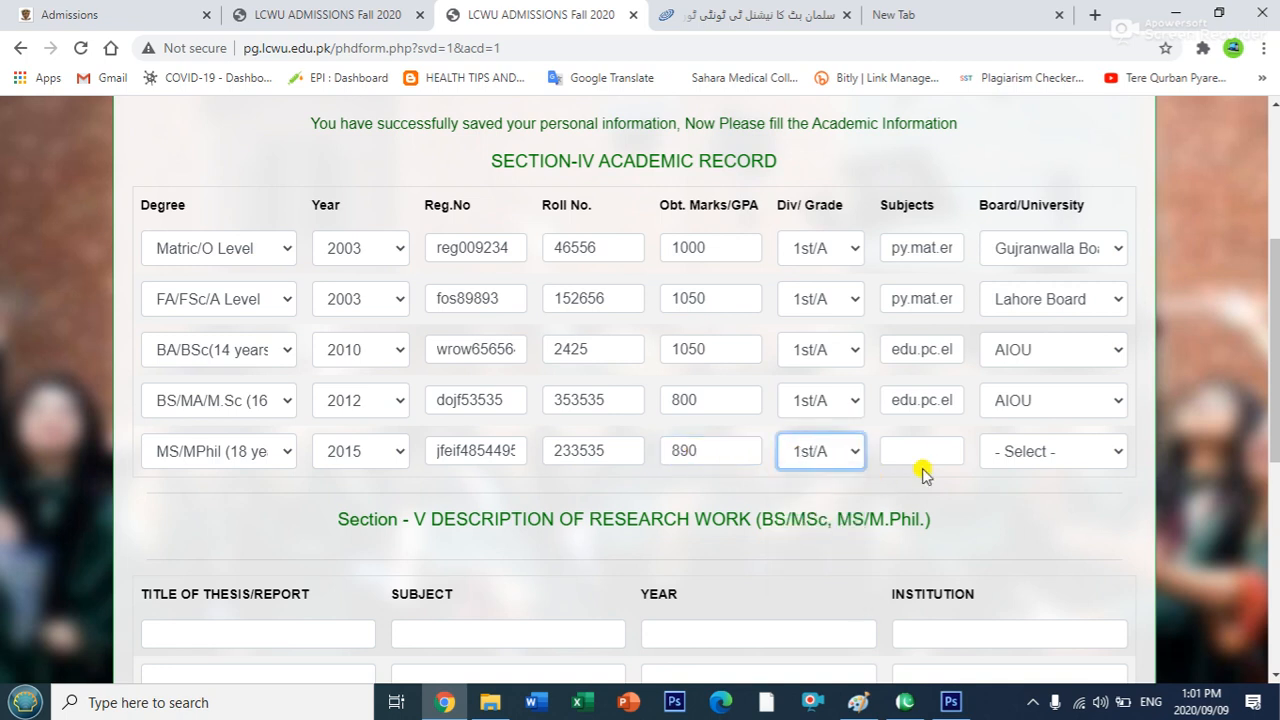
{"action": "left_click", "coordinate": [916, 452]}
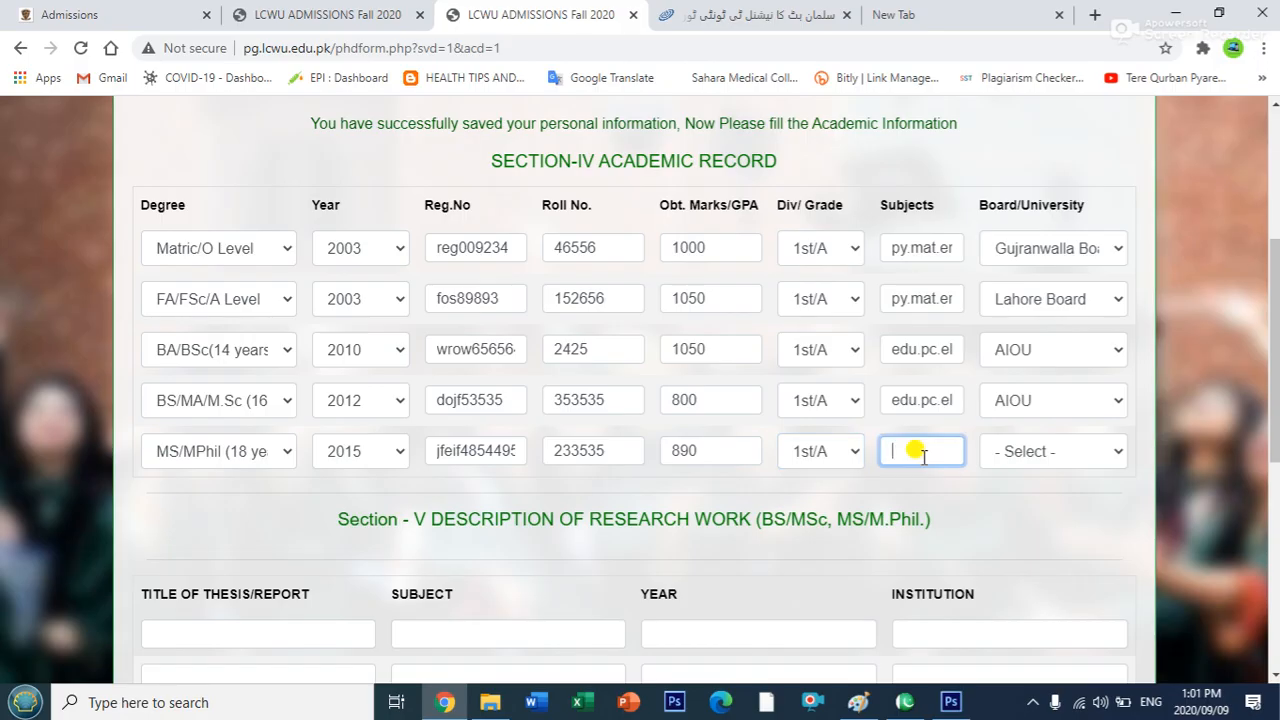
{"action": "key", "text": "ctrl+v"}
Select AIOU as the MS/MPhil board/university
{"action": "left_click", "coordinate": [1070, 455]}
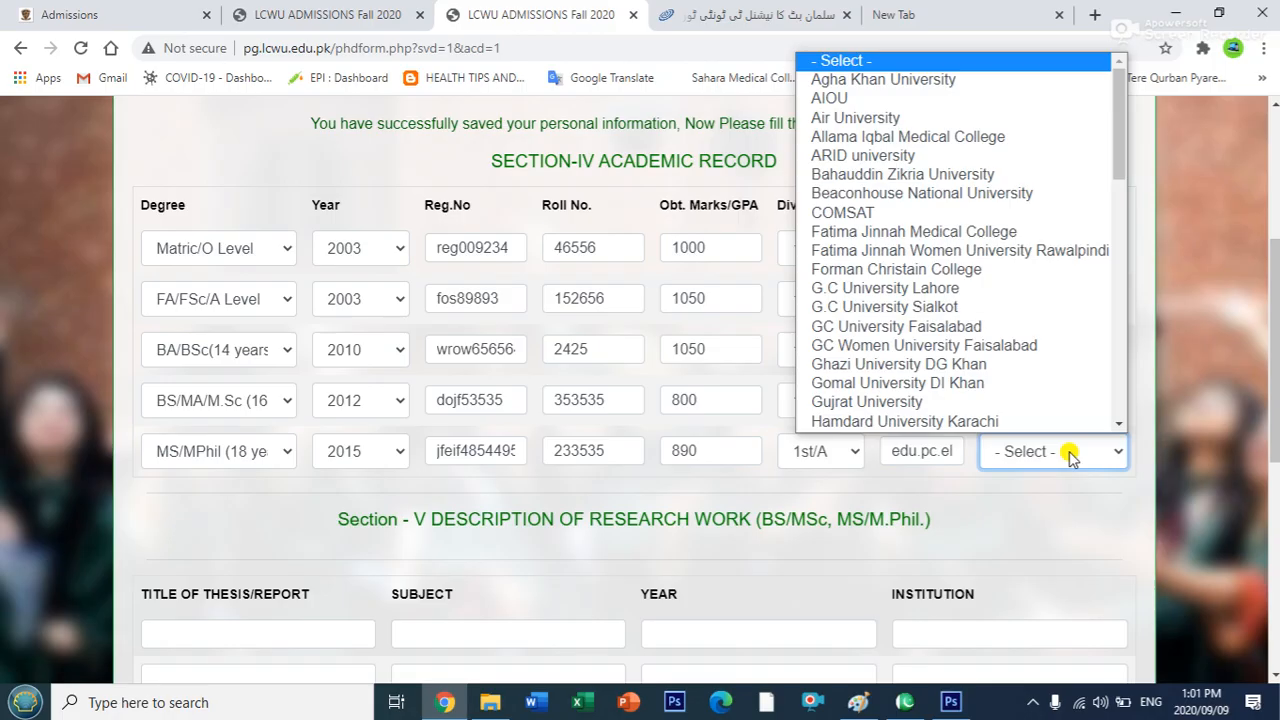
{"action": "left_click", "coordinate": [865, 98]}
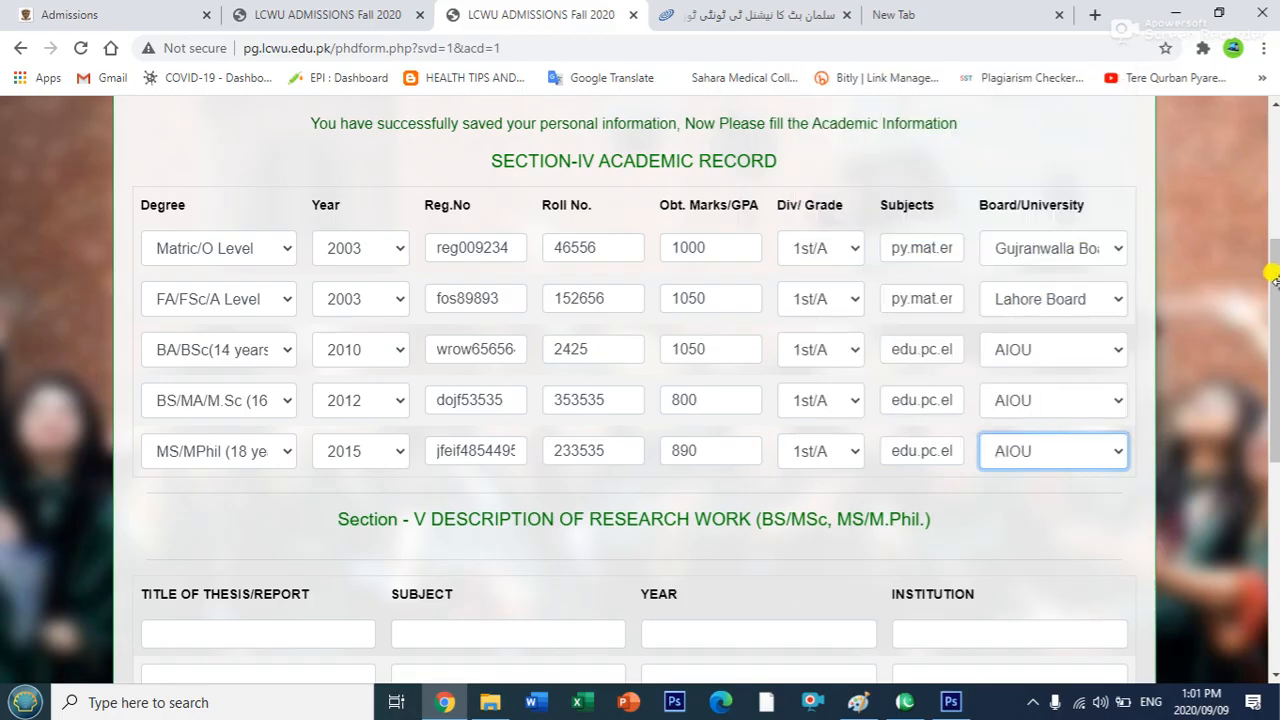
Fill the first research work row: title world news, subject polctical science, year 2019, institution AIOU
{"action": "left_click_drag", "start_coordinate": [1274, 282], "coordinate": [1274, 380]}
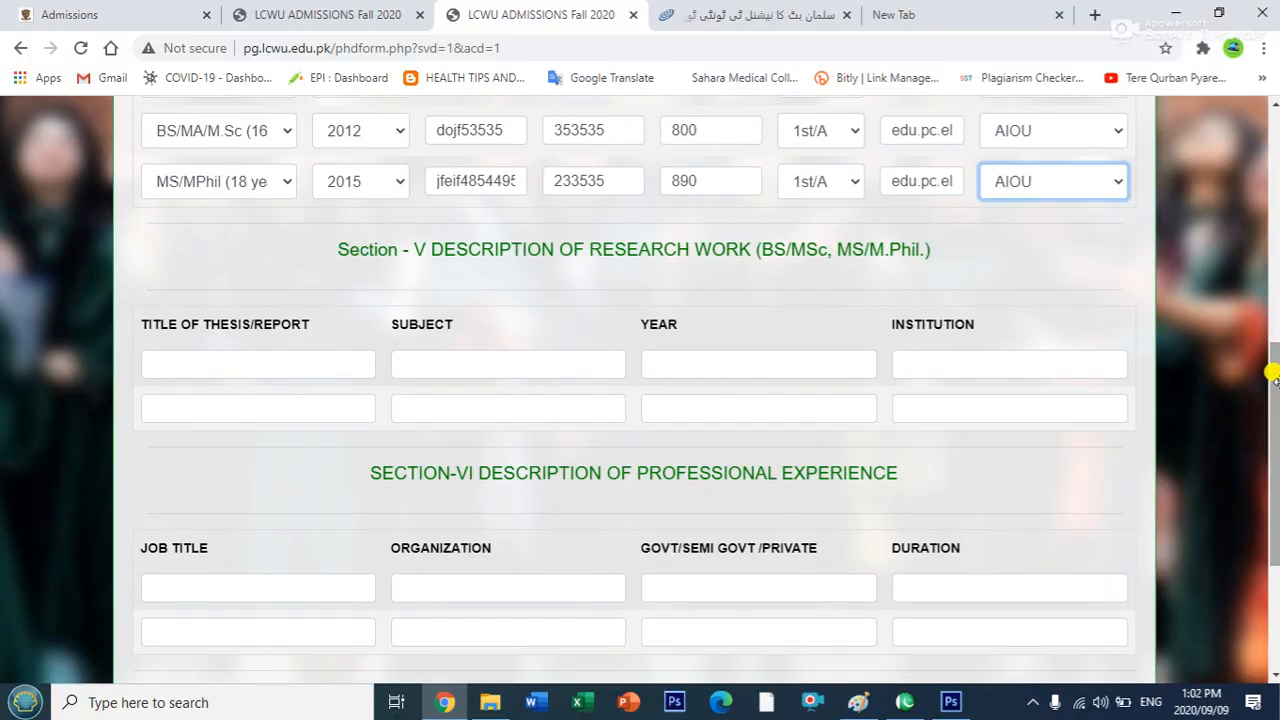
{"action": "left_click", "coordinate": [331, 360]}
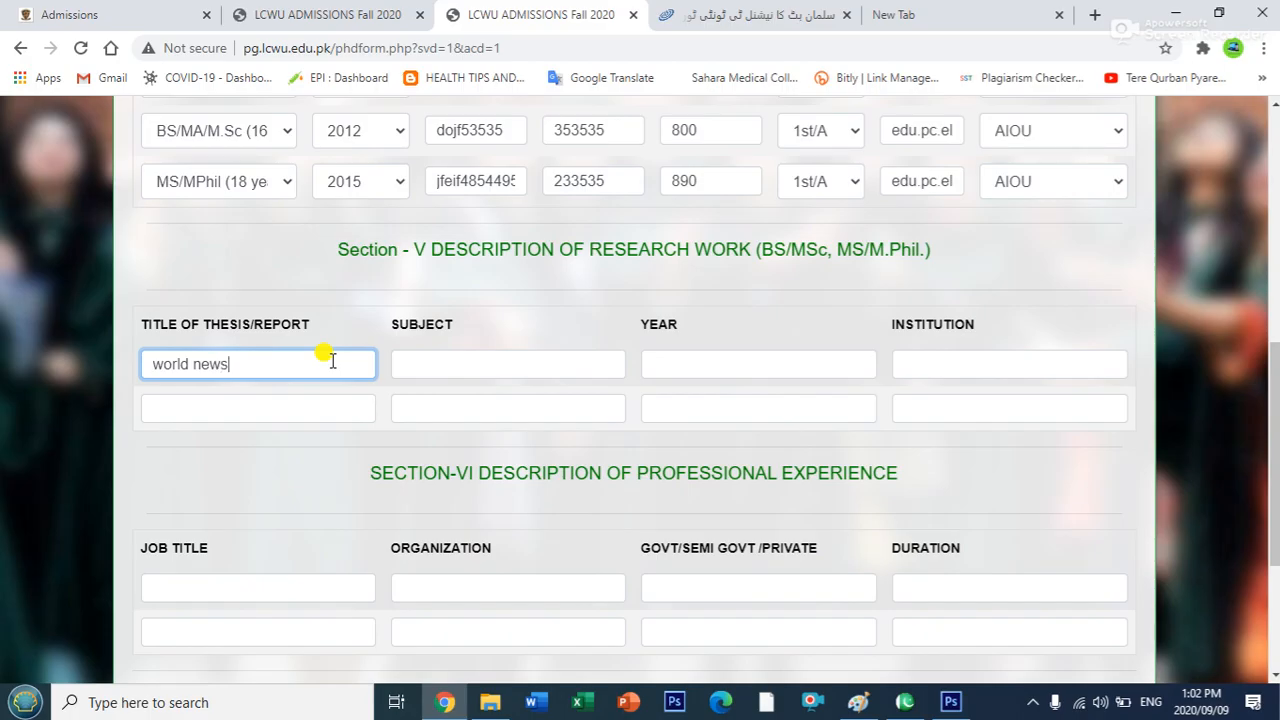
{"action": "left_click", "coordinate": [447, 362]}
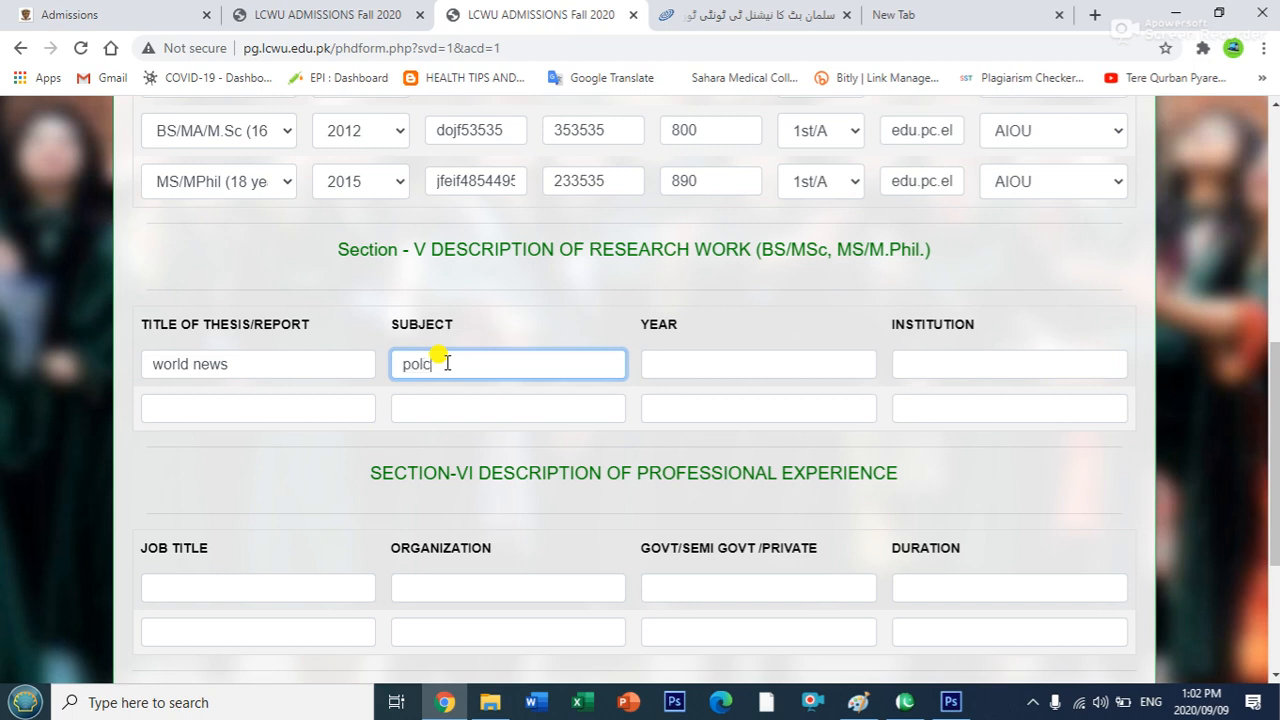
{"action": "type", "text": "polctical science"}
{"action": "left_click", "coordinate": [692, 365]}
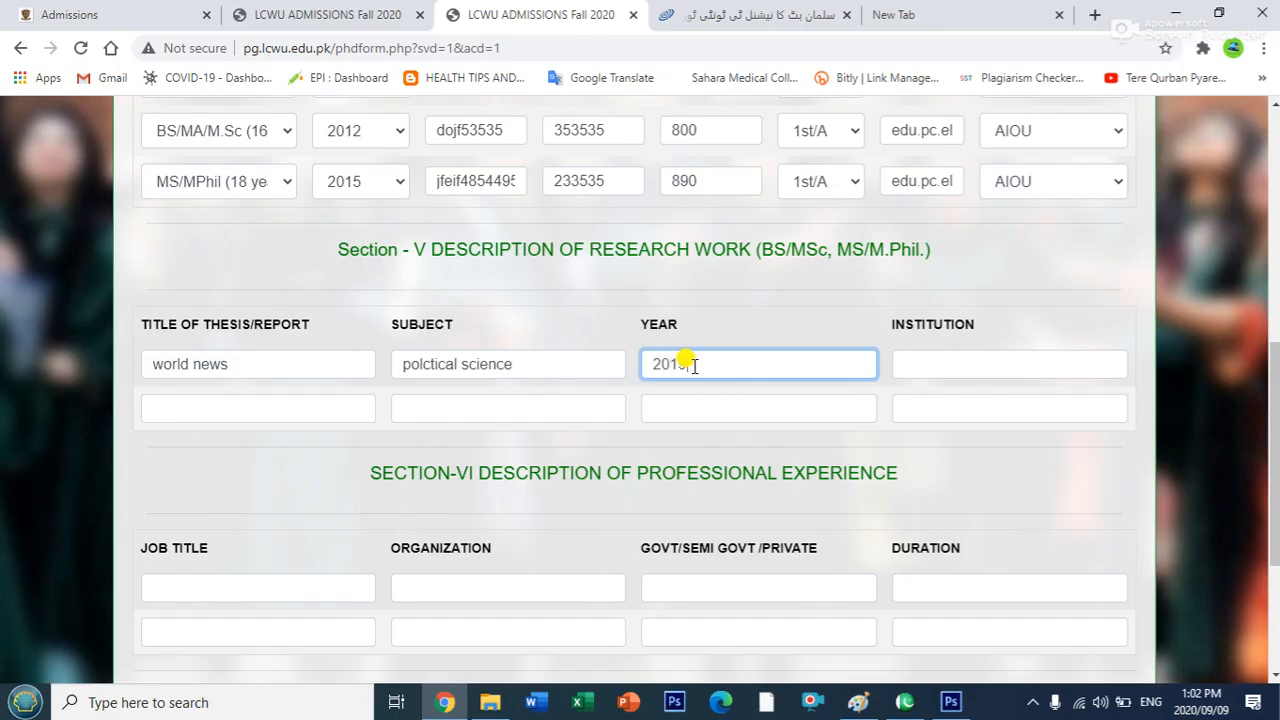
{"action": "left_click", "coordinate": [918, 366]}
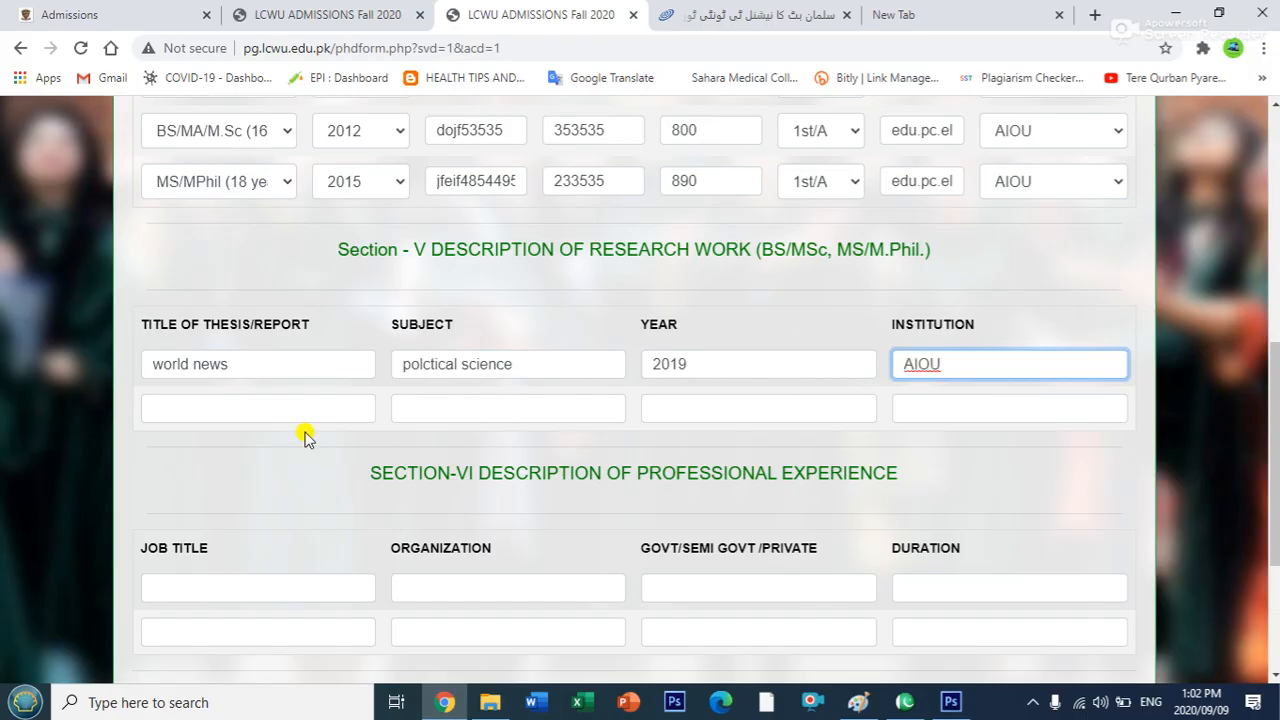
{"action": "left_click", "coordinate": [230, 412]}
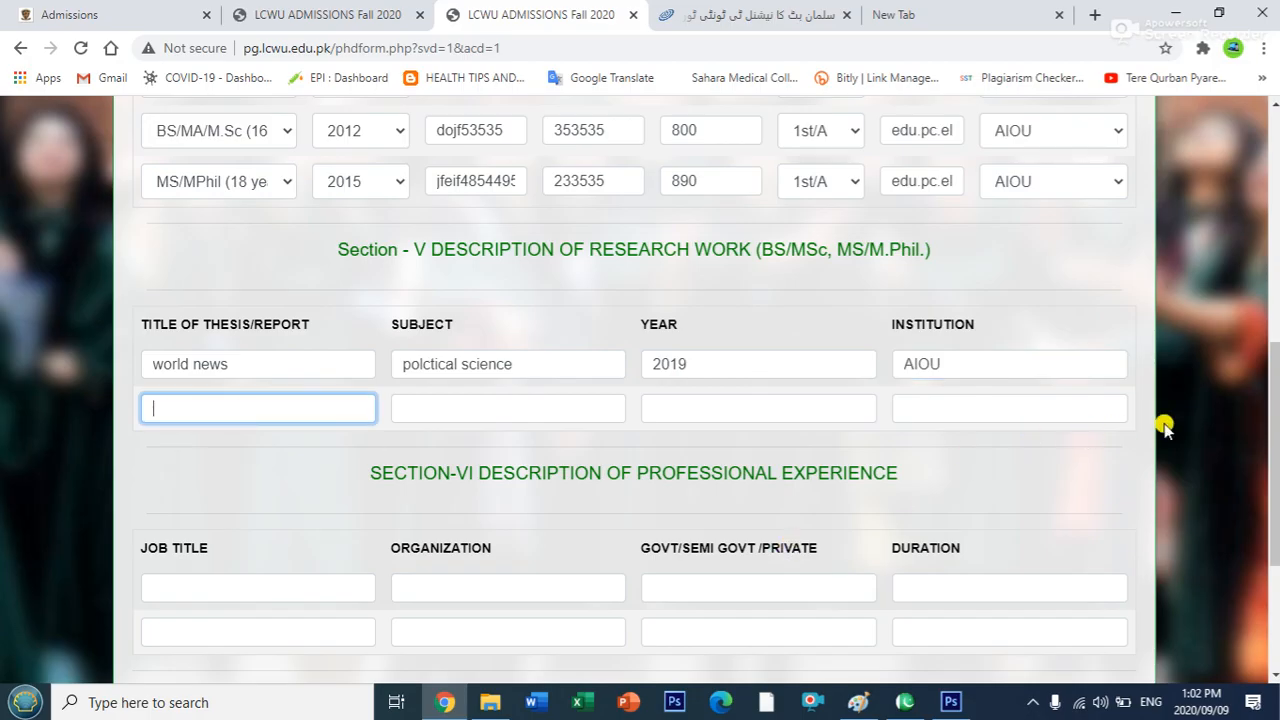
Try to save the academic information and continue to the next part
{"action": "left_click_drag", "start_coordinate": [1271, 410], "coordinate": [1276, 493]}
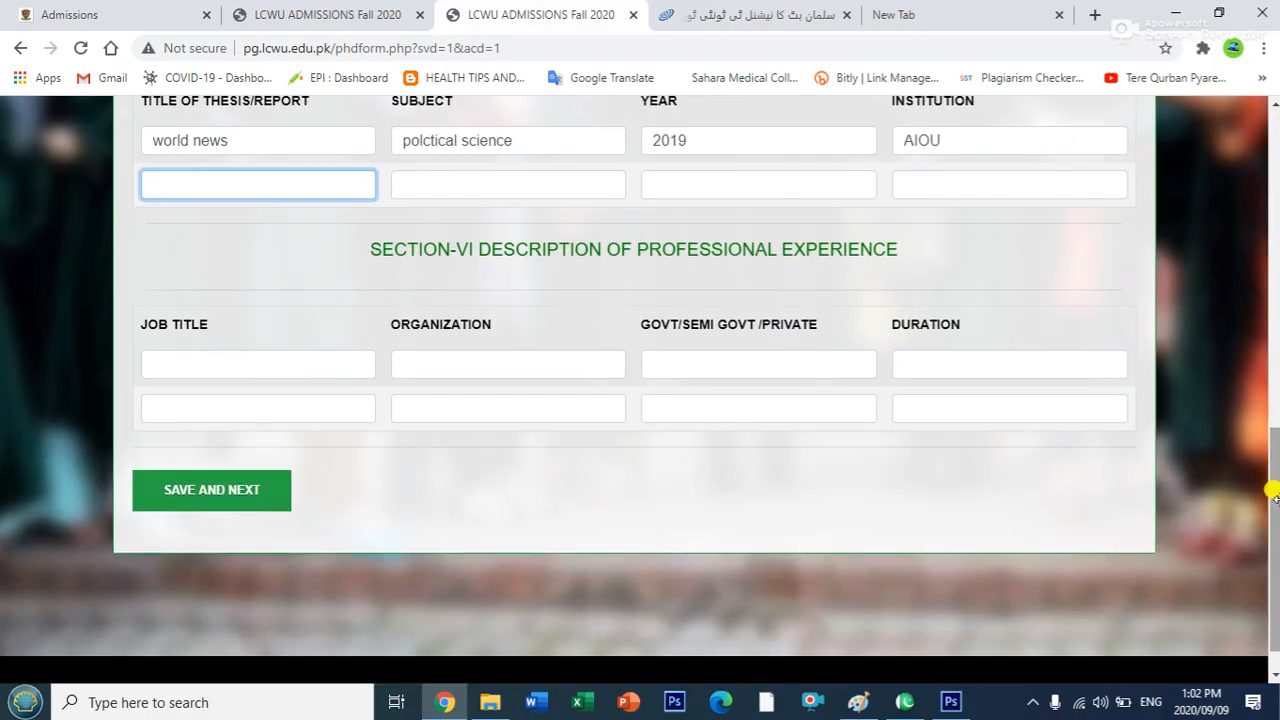
{"action": "left_click", "coordinate": [288, 371]}
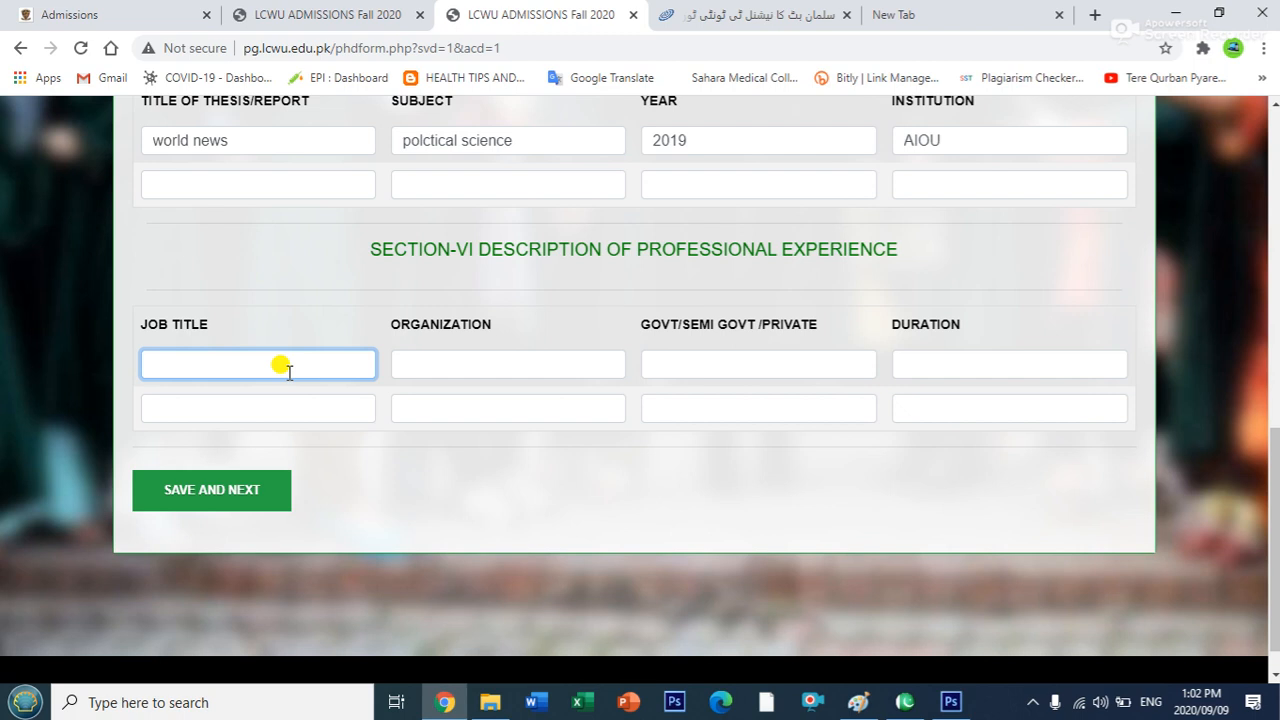
{"action": "left_click", "coordinate": [252, 500]}
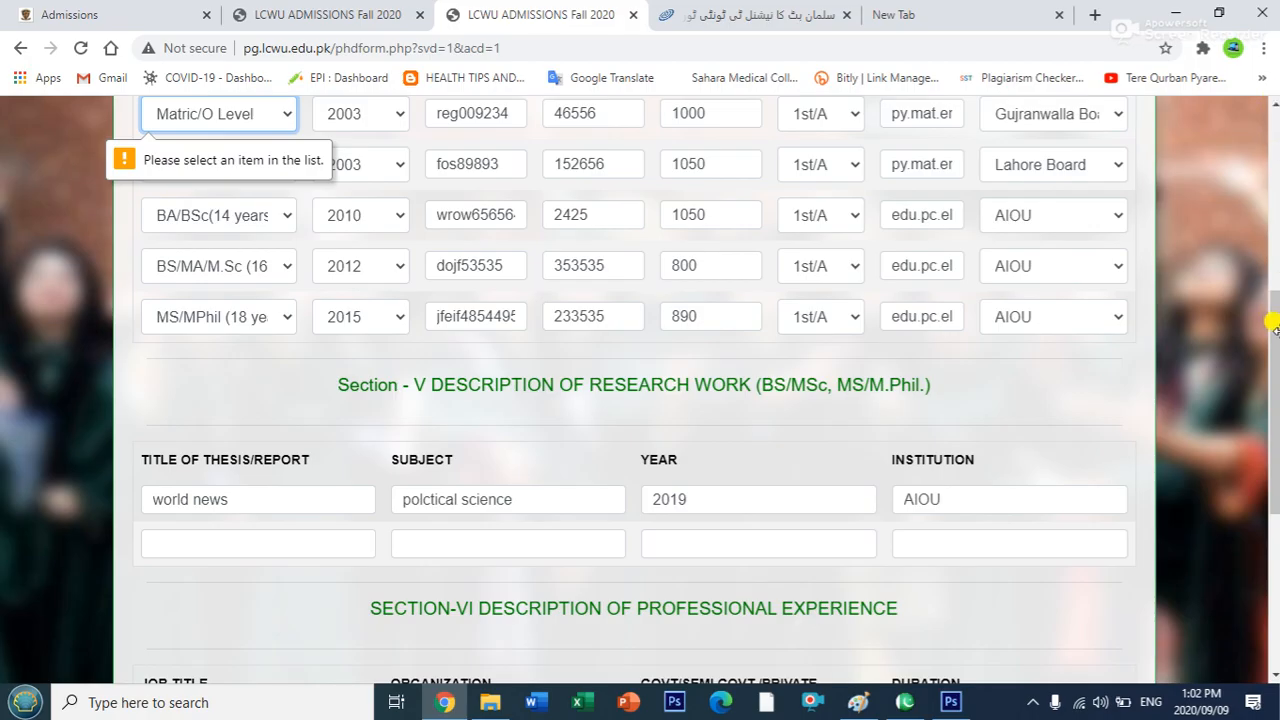
Fill the first professional experience row: job title Teacer, organization govt. collage, Govt, duration 1 year
{"action": "left_click_drag", "start_coordinate": [1272, 338], "coordinate": [1272, 493]}
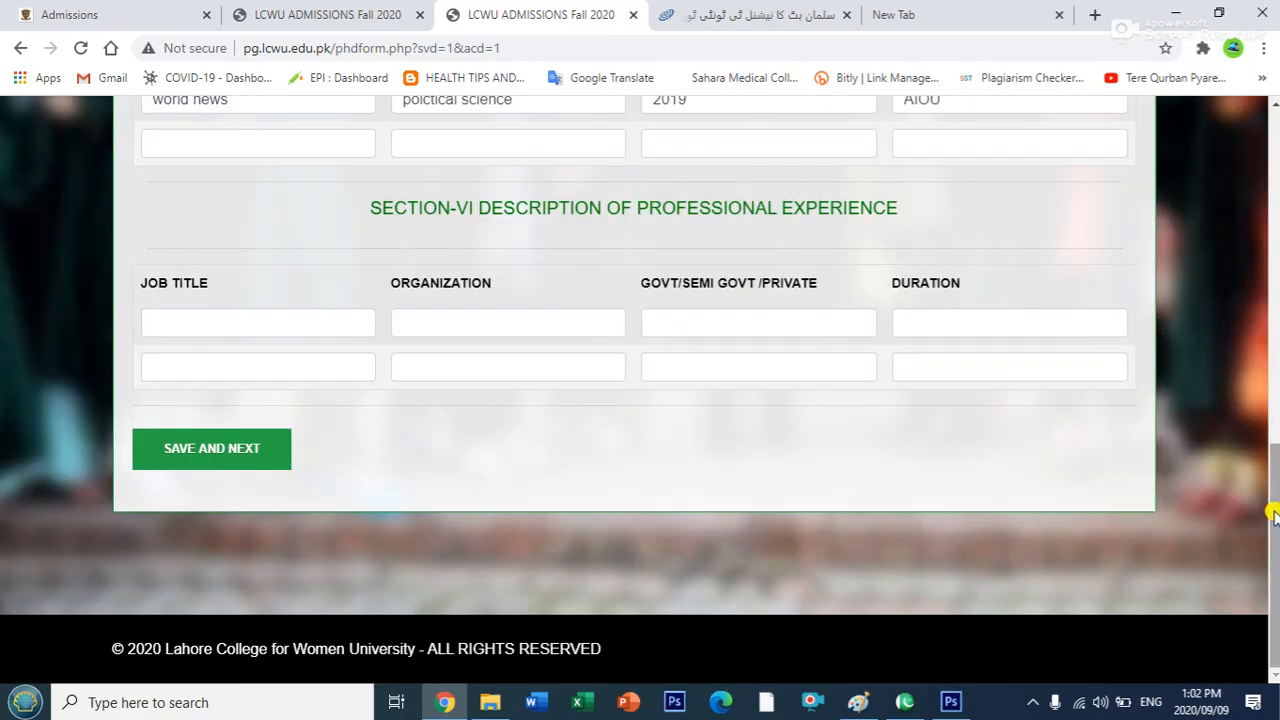
{"action": "left_click", "coordinate": [232, 322]}
{"action": "type", "text": "Teacer"}
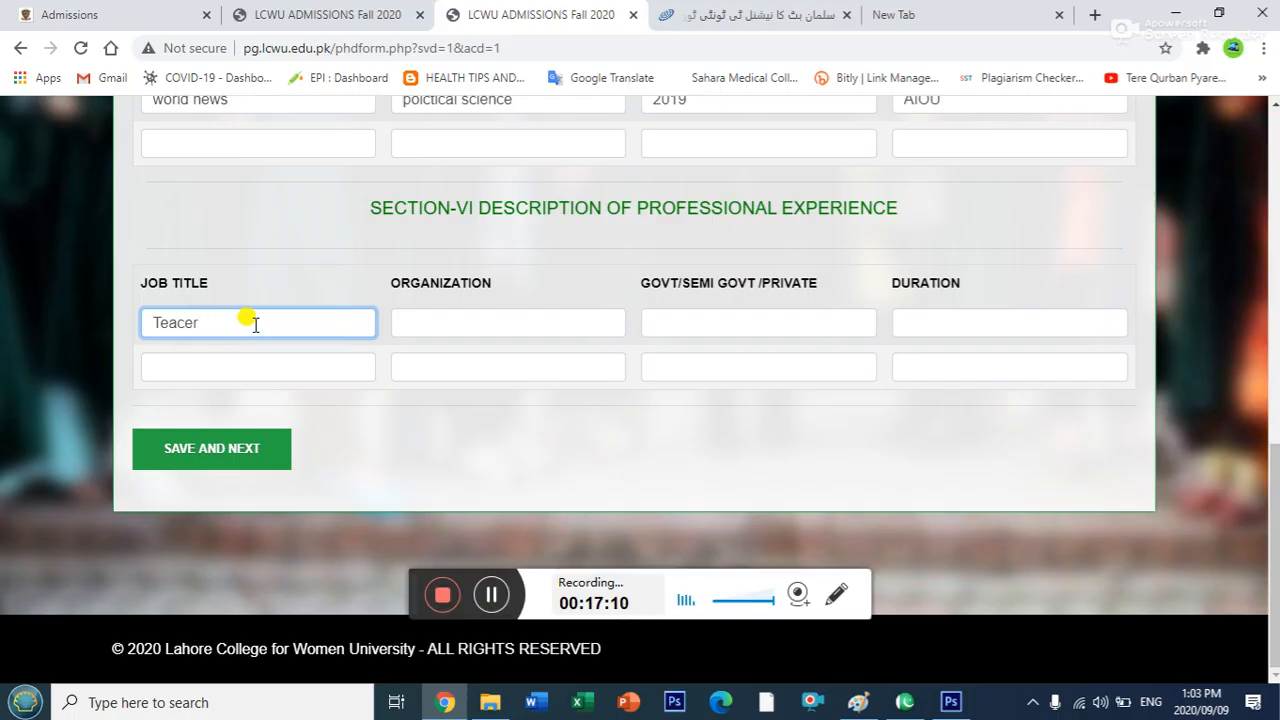
{"action": "left_click", "coordinate": [414, 322]}
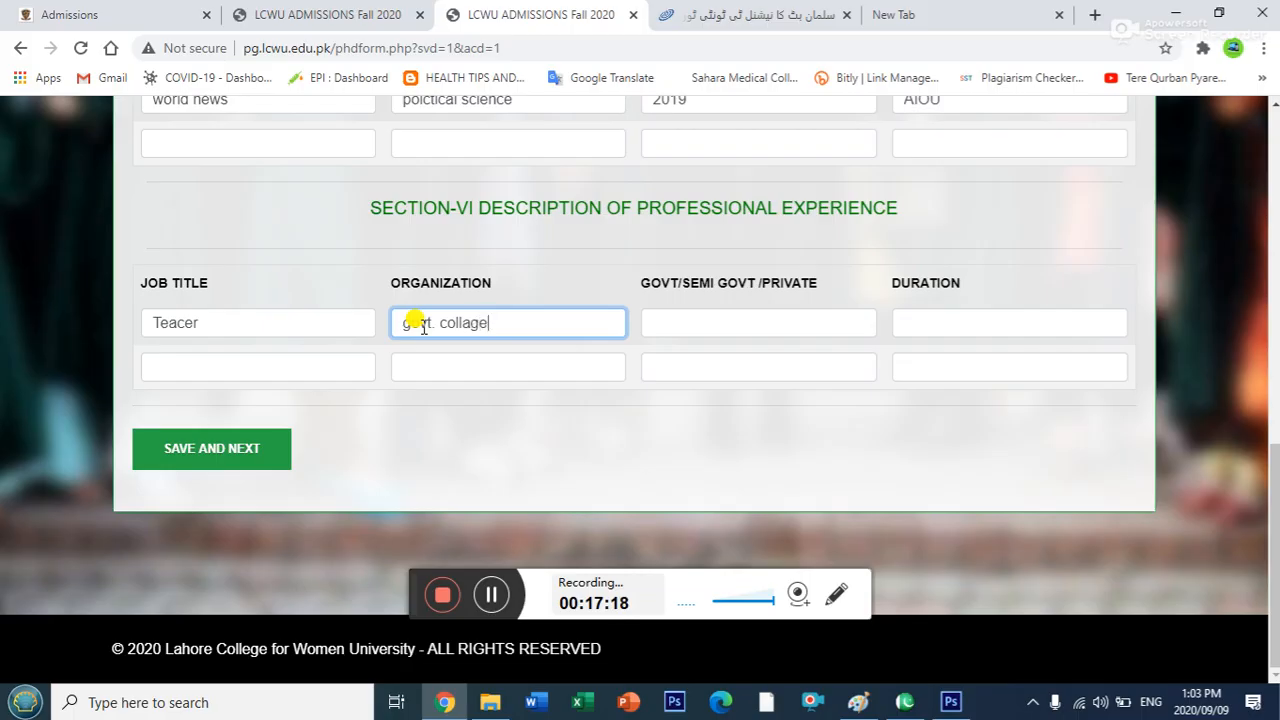
{"action": "left_click", "coordinate": [714, 316]}
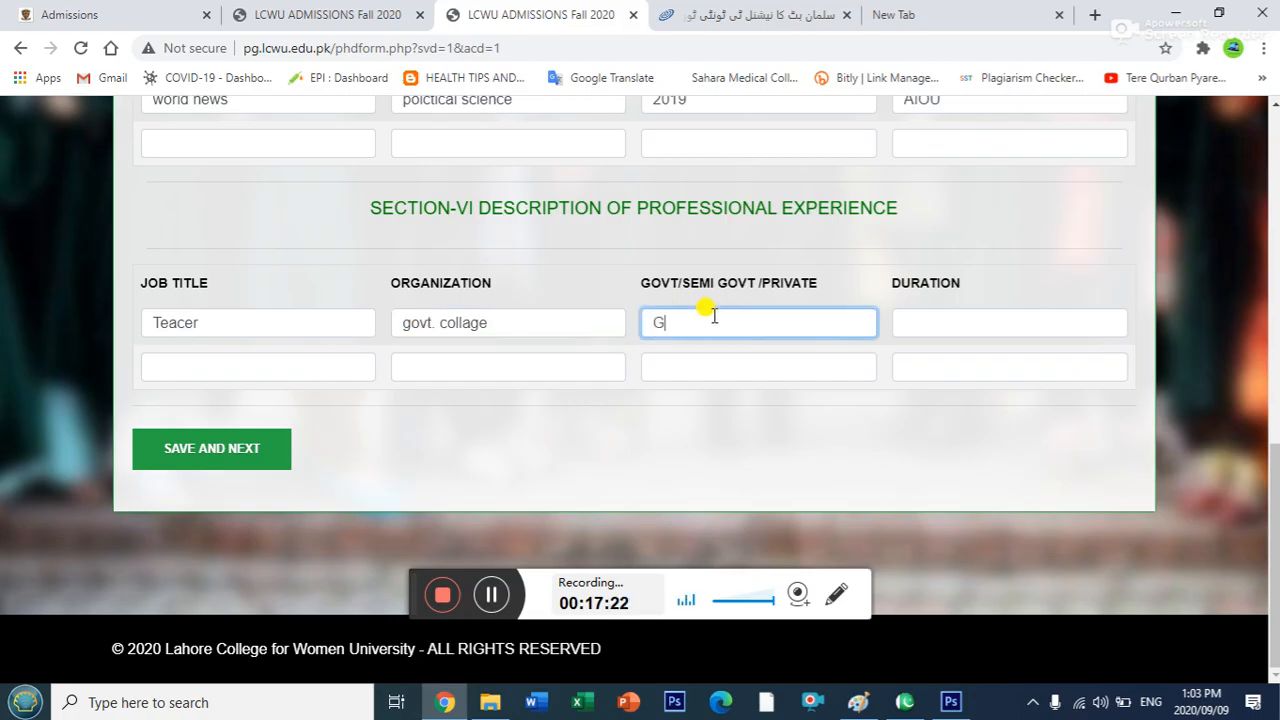
{"action": "left_click", "coordinate": [932, 324]}
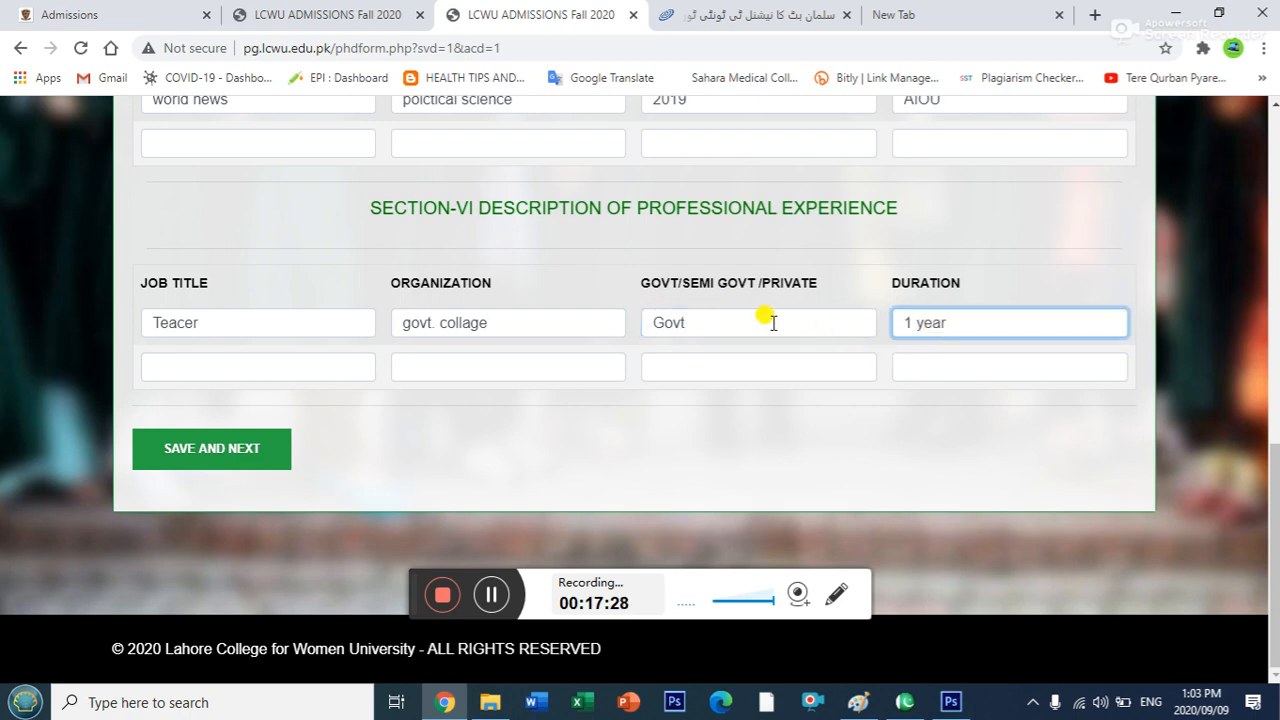
Try again to save the academic information and continue
{"action": "left_click", "coordinate": [272, 349]}
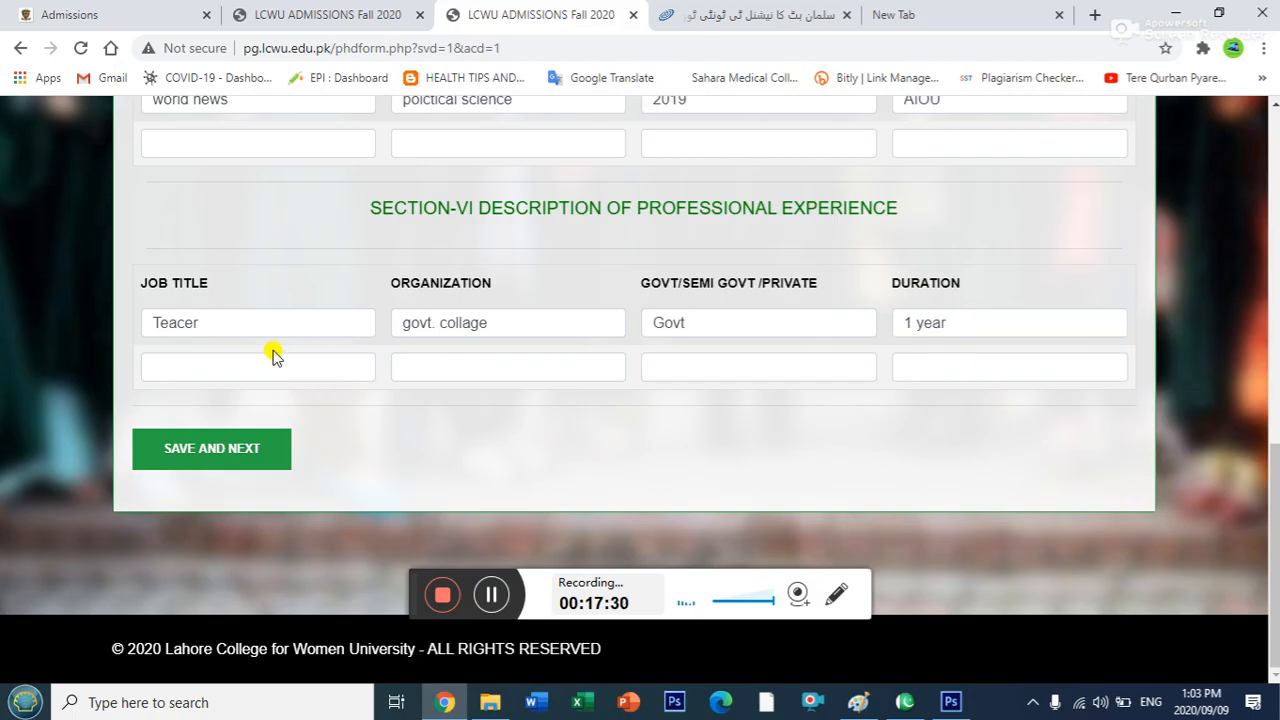
{"action": "left_click", "coordinate": [277, 357]}
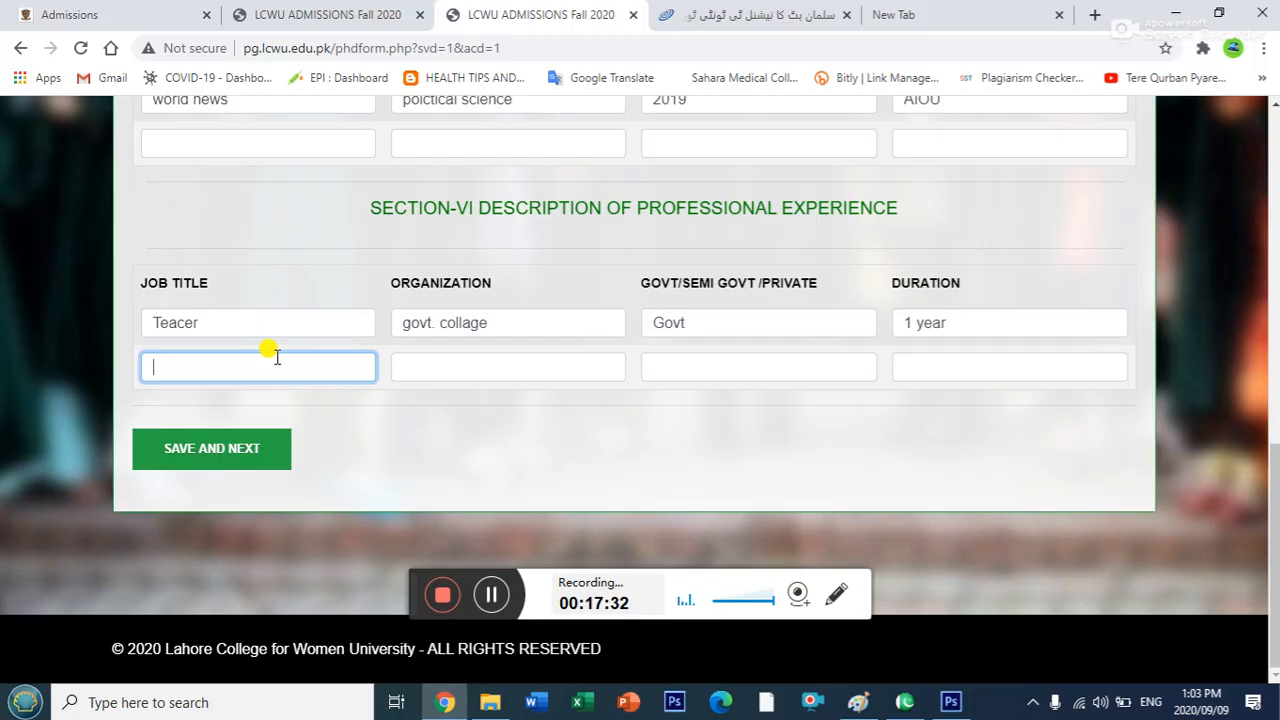
{"action": "left_click", "coordinate": [249, 450]}
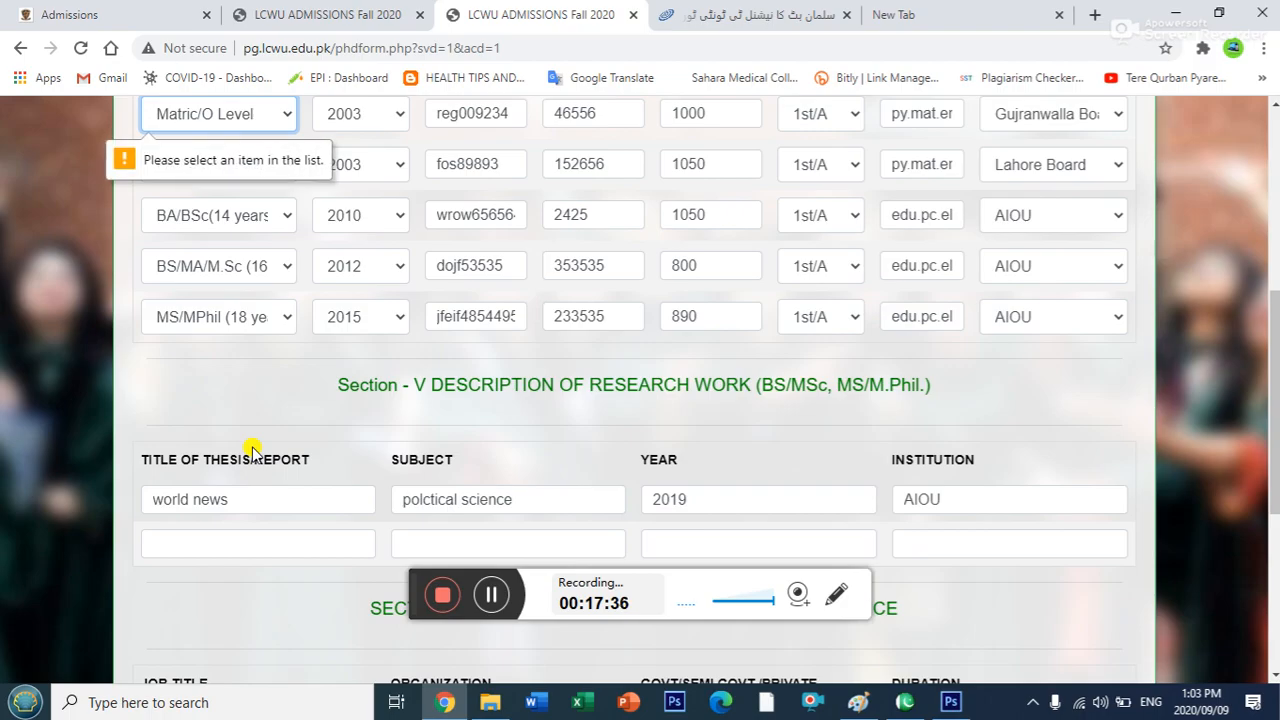
{"action": "left_click_drag", "start_coordinate": [1274, 318], "coordinate": [1274, 530]}
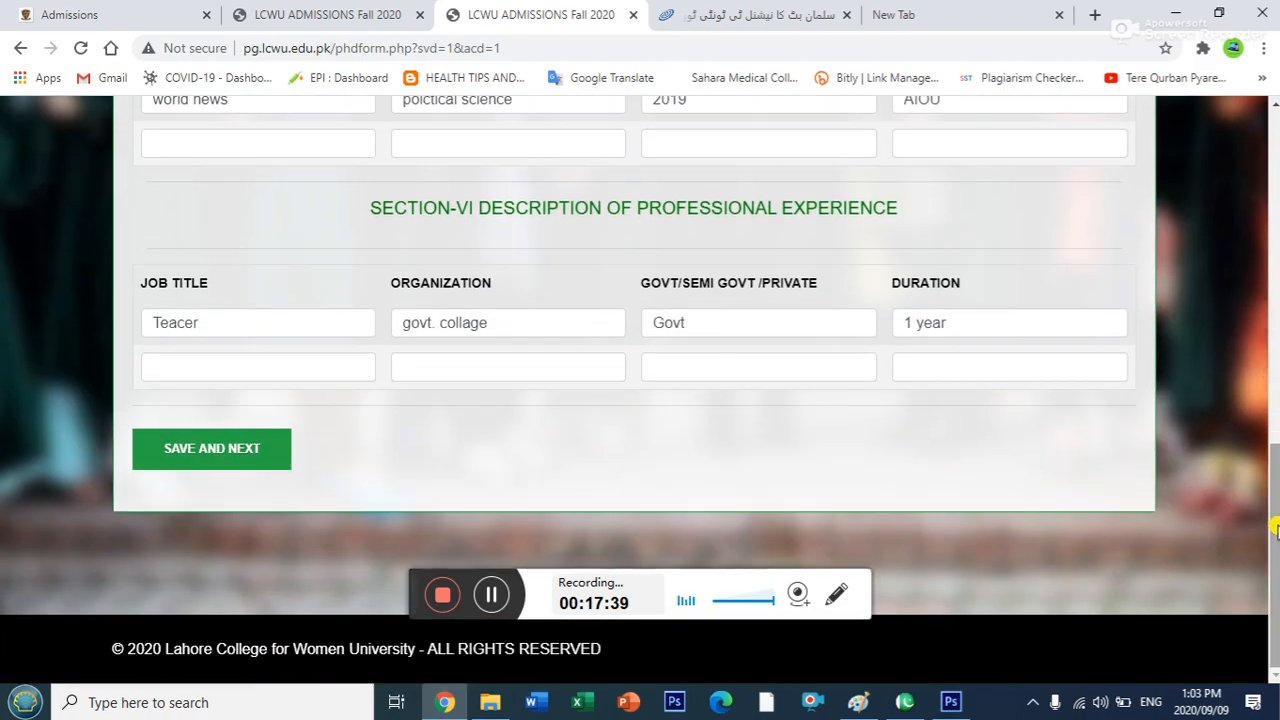
Fill the second professional experience row: job title Science teacer, organization AIOu, Private, duration 1 year
{"action": "left_click", "coordinate": [155, 364]}
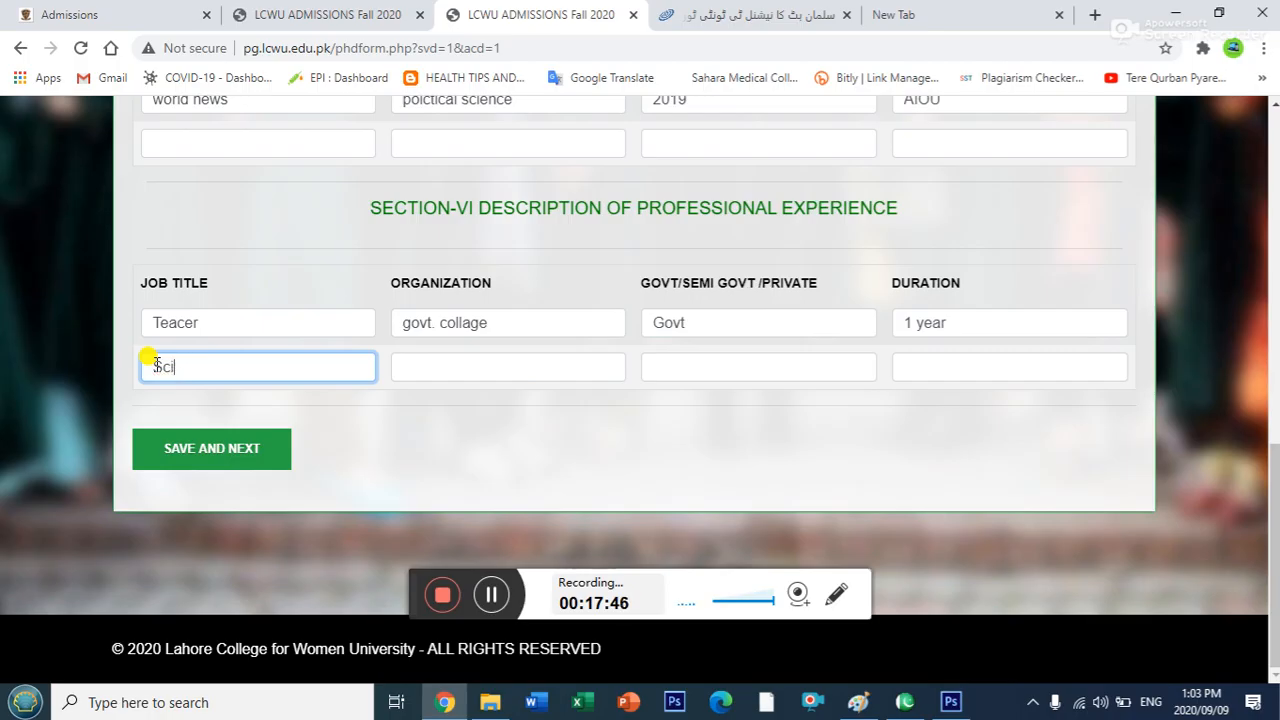
{"action": "type", "text": "Science teacer"}
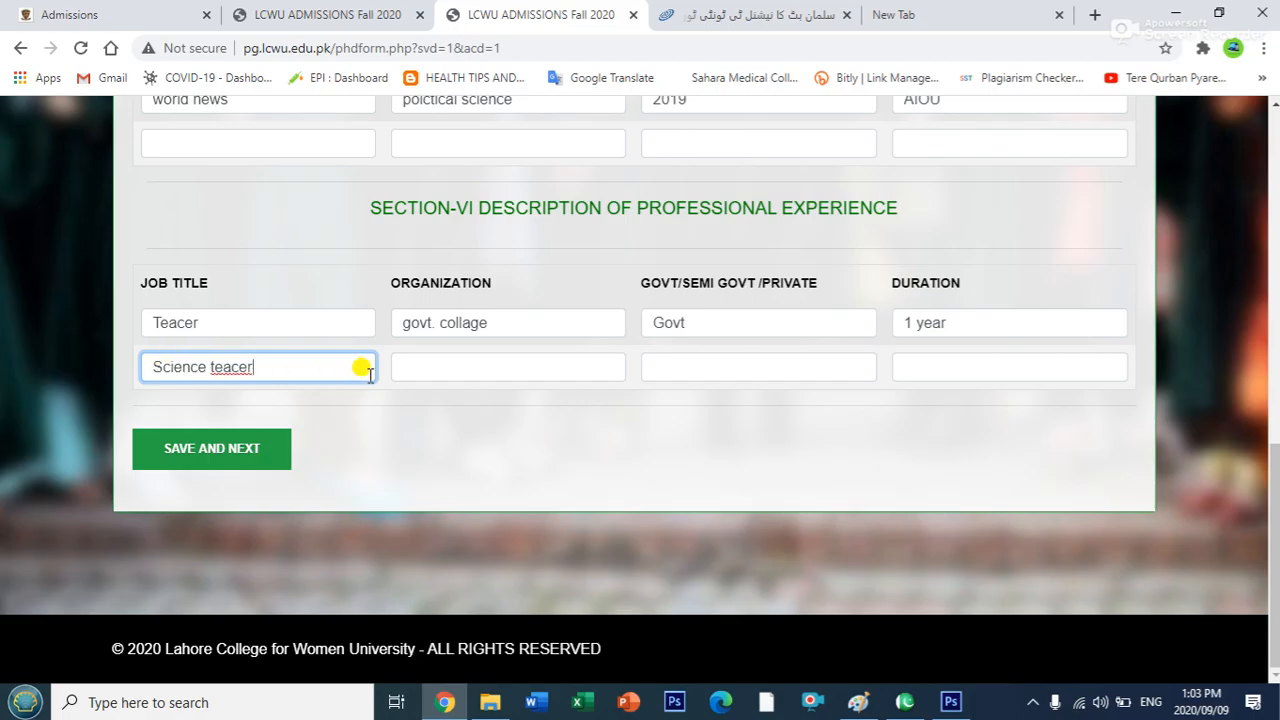
{"action": "left_click", "coordinate": [455, 369]}
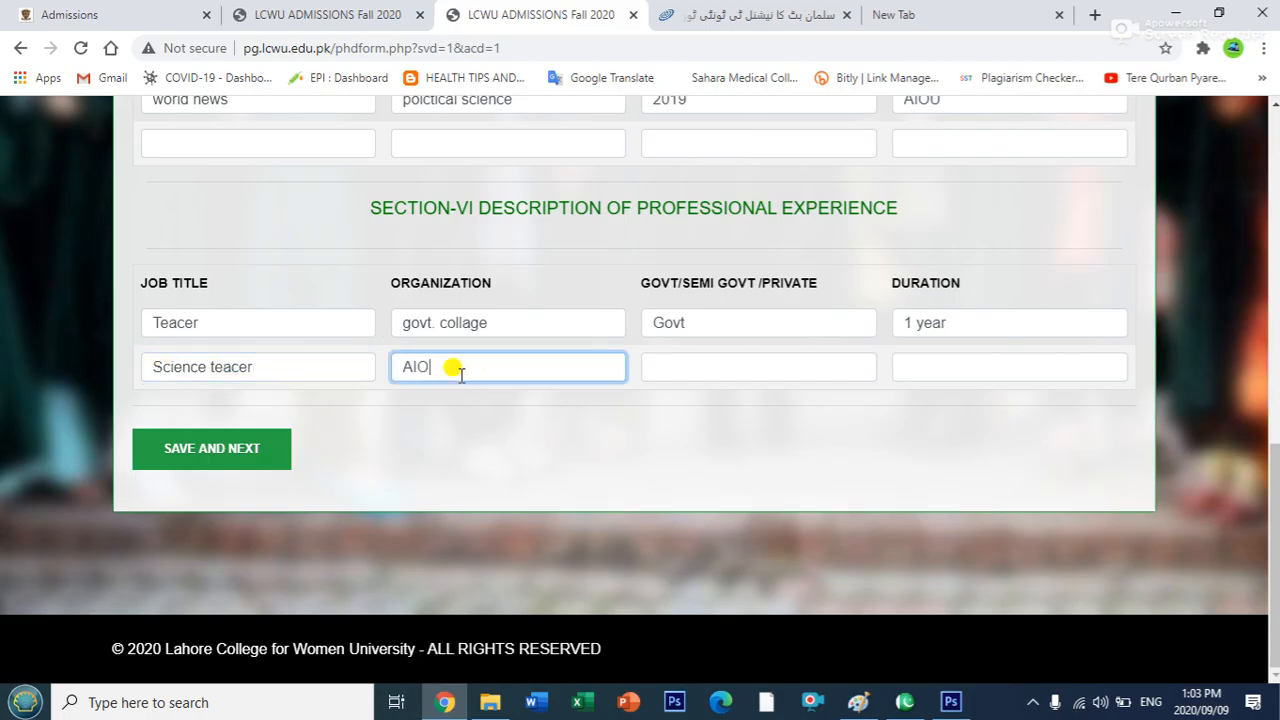
{"action": "type", "text": "AIOu"}
{"action": "left_click", "coordinate": [692, 368]}
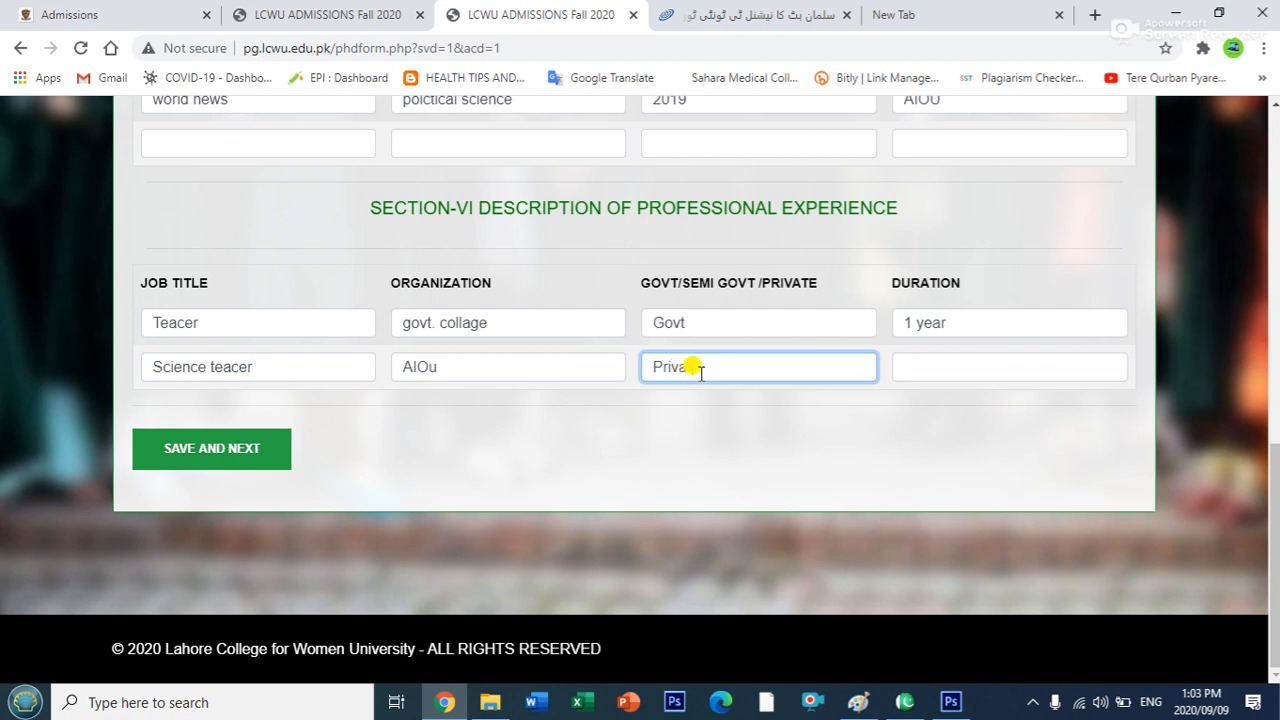
{"action": "type", "text": "Private"}
{"action": "left_click", "coordinate": [932, 370]}
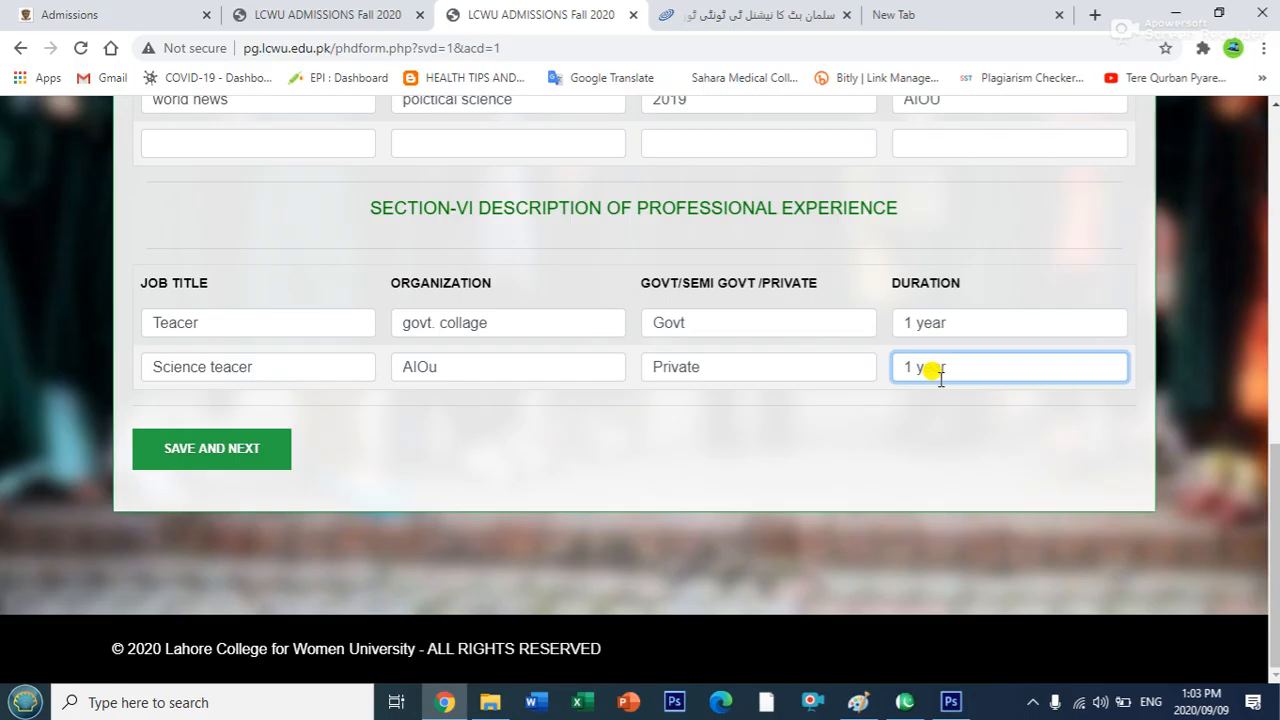
Set the academic record degrees to F.Sc (Pre-Med), B.Sc, M.Sc and M.S respectively
{"action": "left_click", "coordinate": [271, 445]}
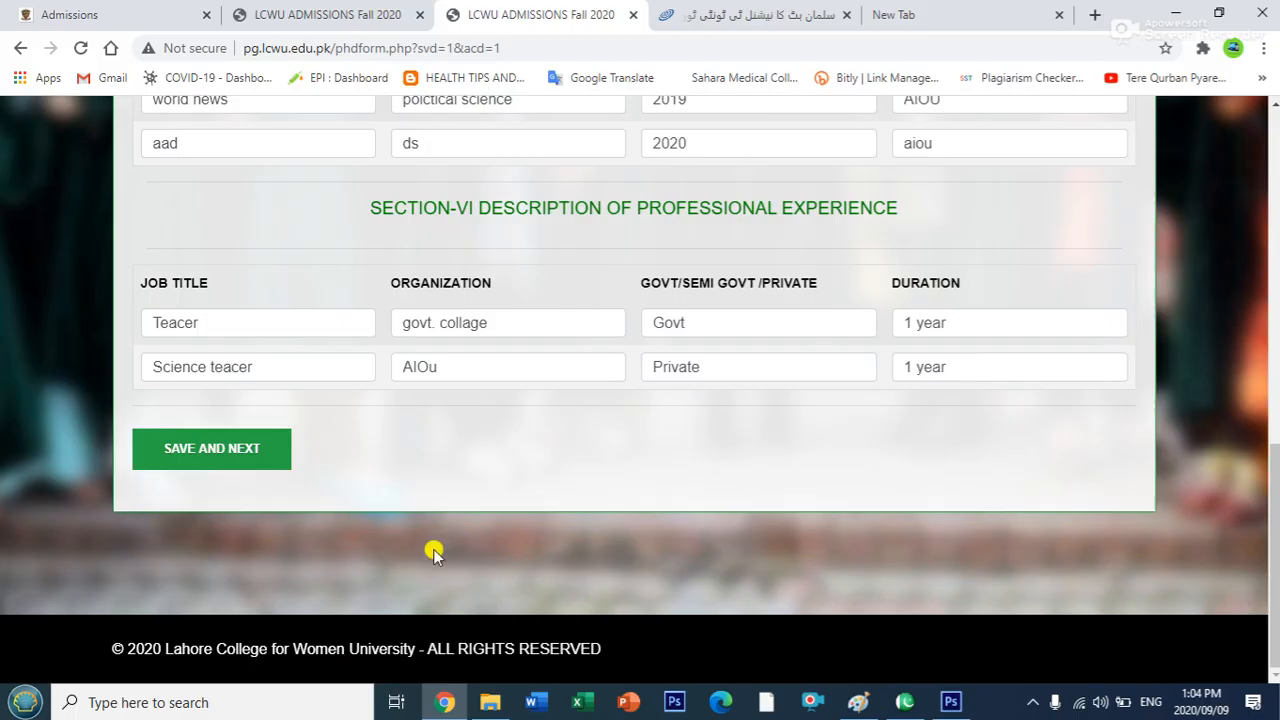
{"action": "left_click", "coordinate": [214, 452]}
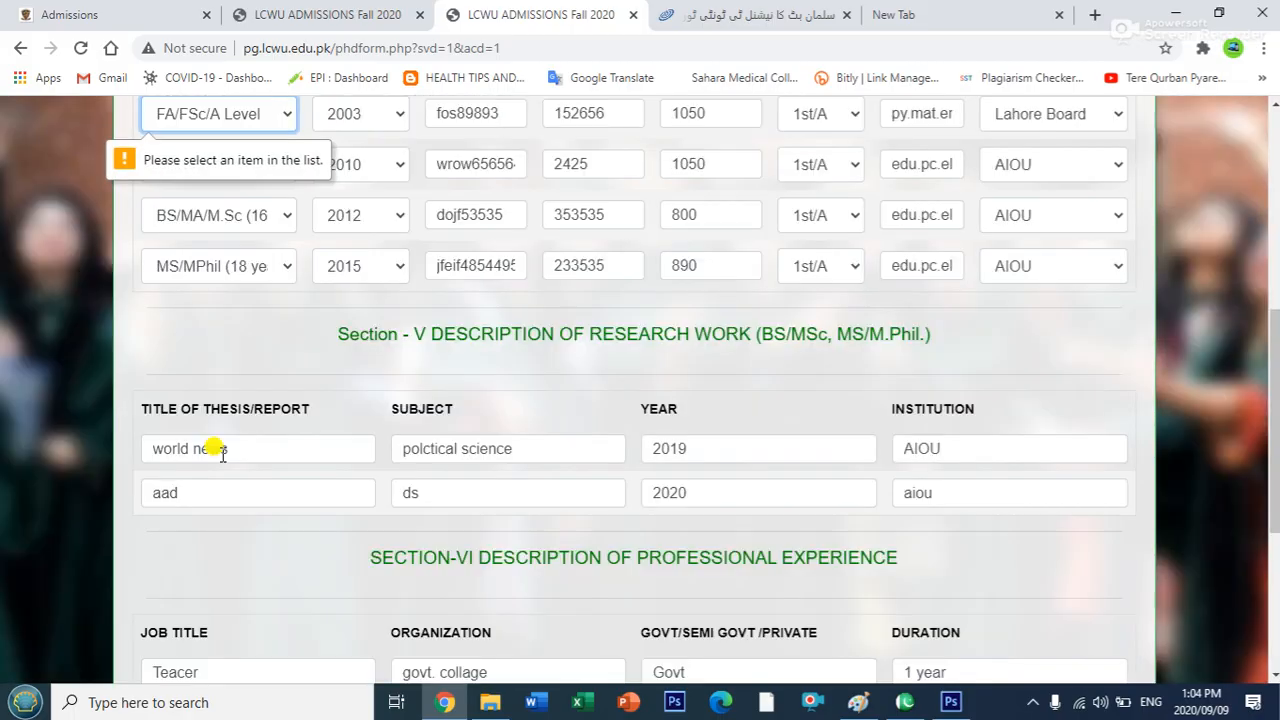
{"action": "left_click", "coordinate": [241, 112]}
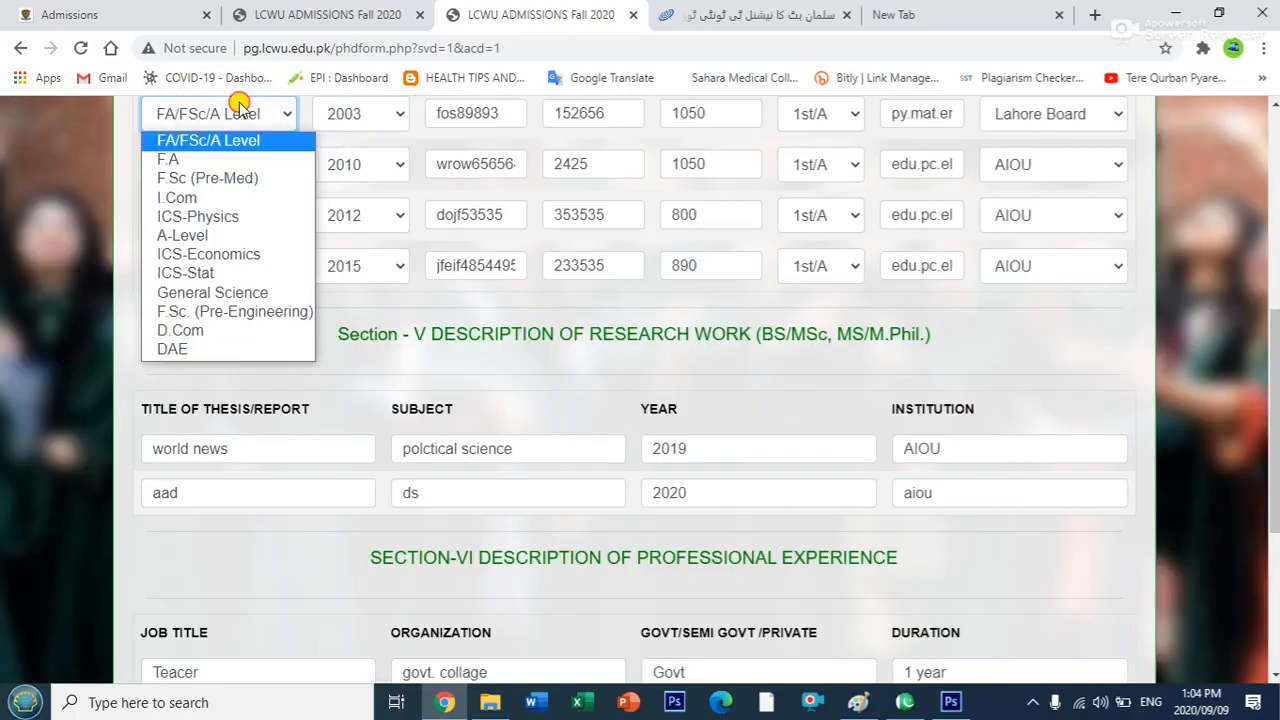
{"action": "left_click", "coordinate": [210, 177]}
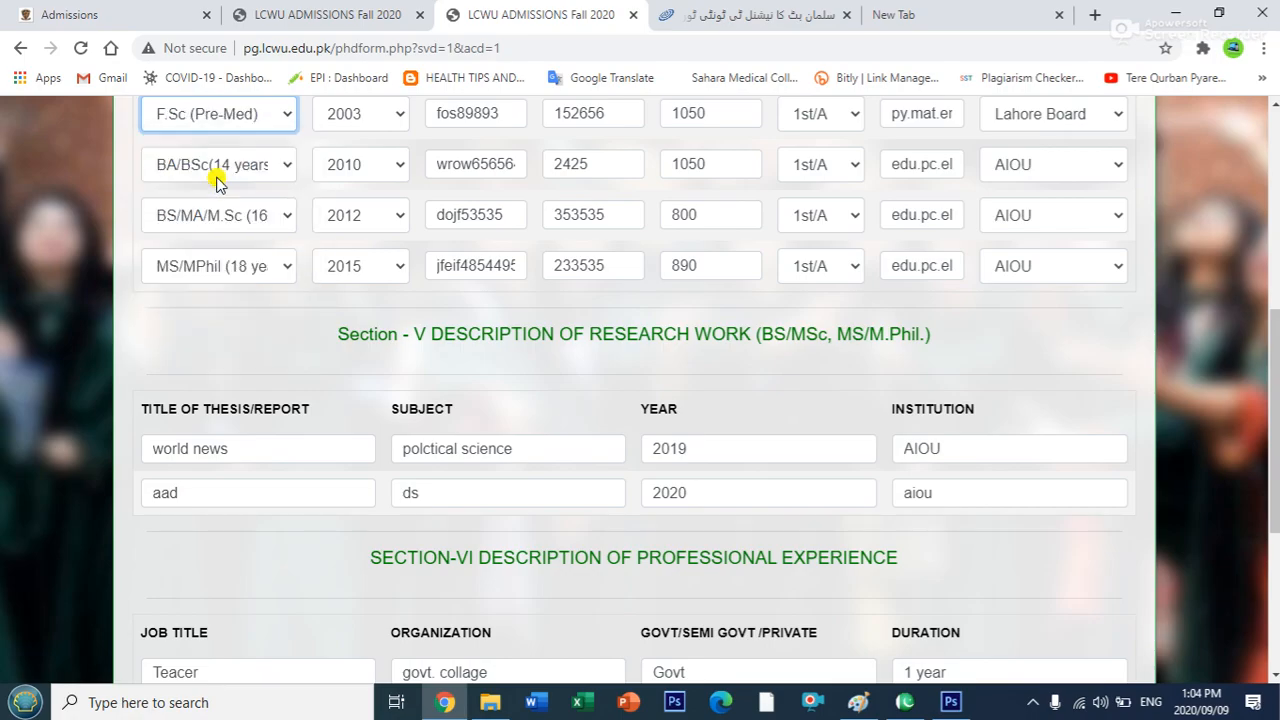
{"action": "left_click", "coordinate": [266, 170]}
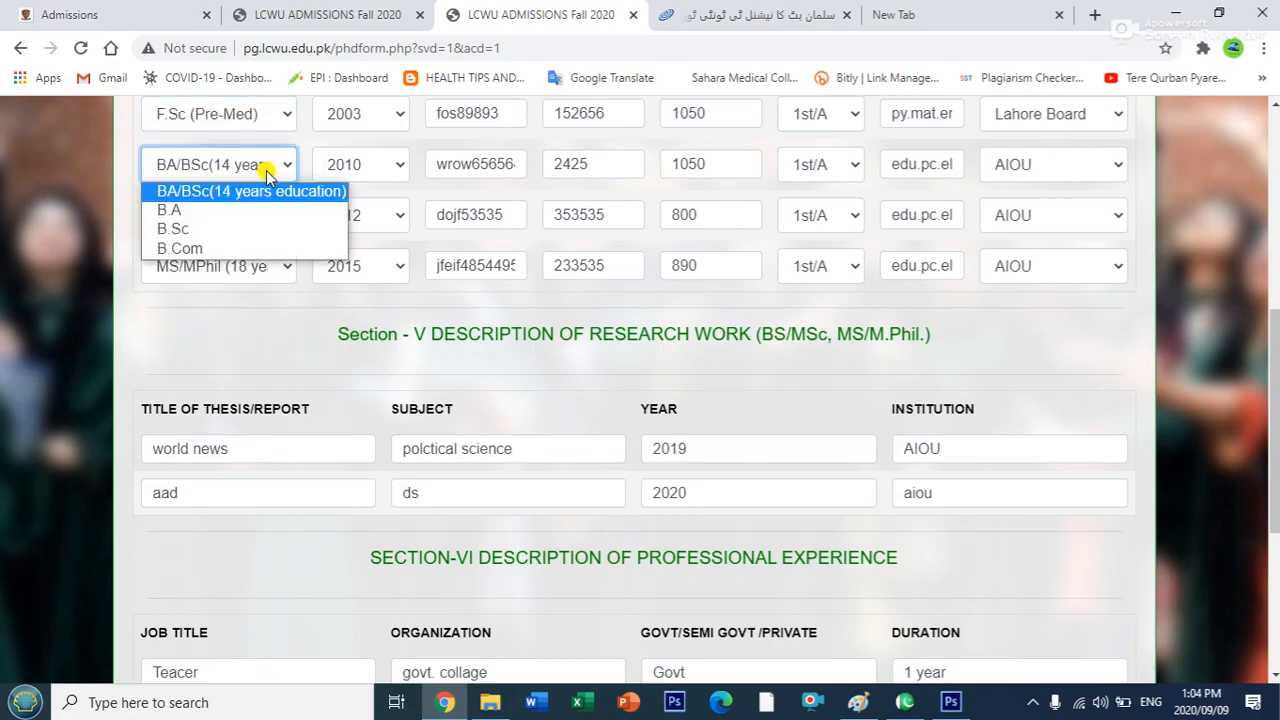
{"action": "left_click", "coordinate": [240, 229]}
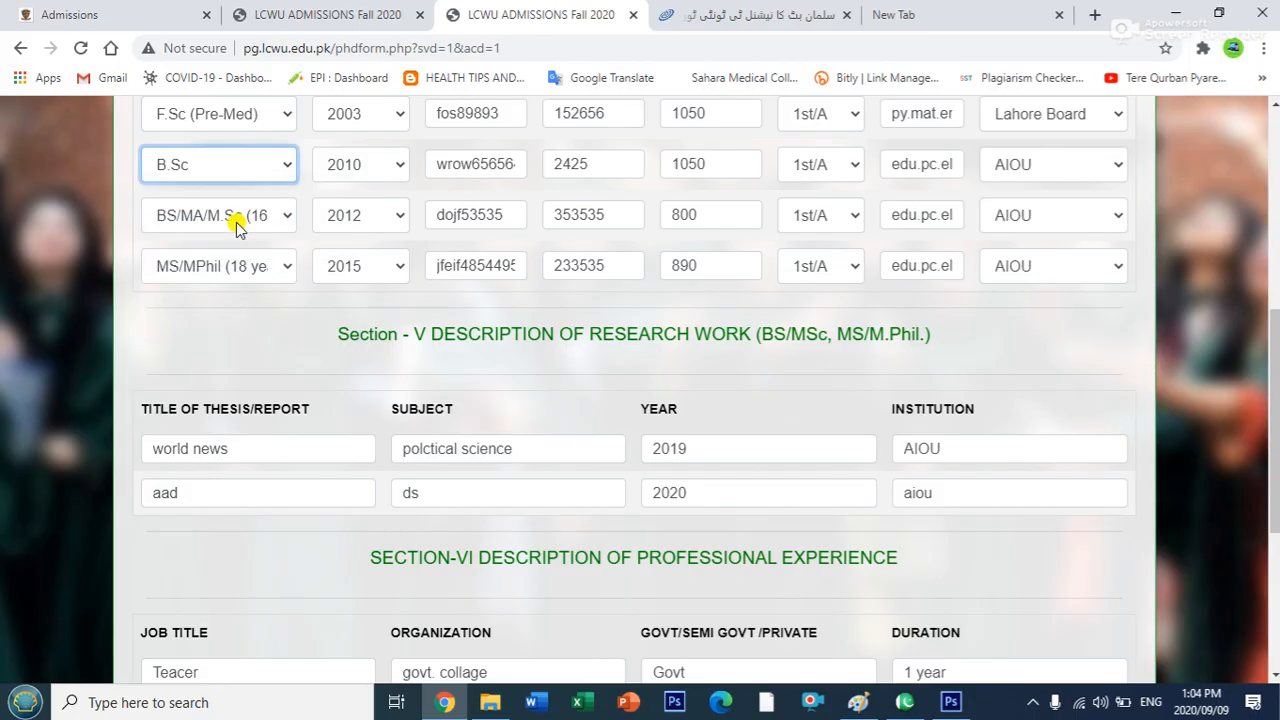
{"action": "left_click", "coordinate": [238, 228]}
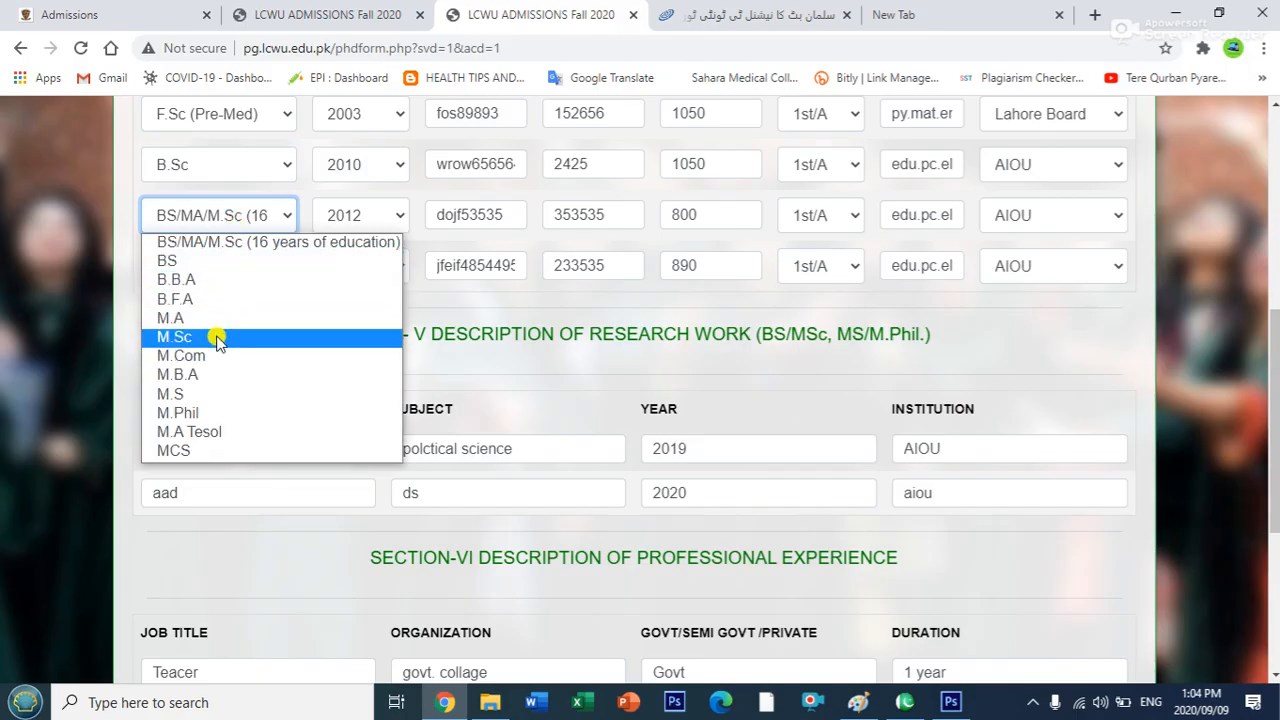
{"action": "left_click", "coordinate": [217, 338]}
{"action": "left_click", "coordinate": [229, 265]}
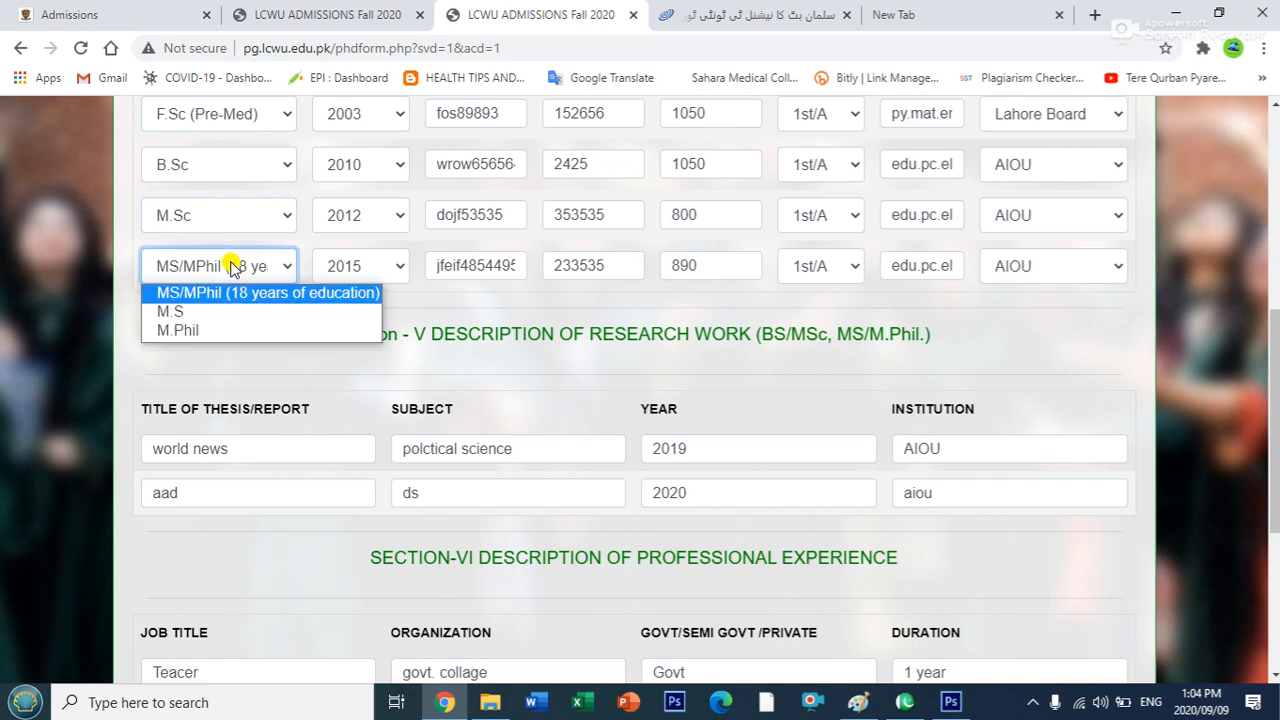
{"action": "left_click", "coordinate": [226, 314]}
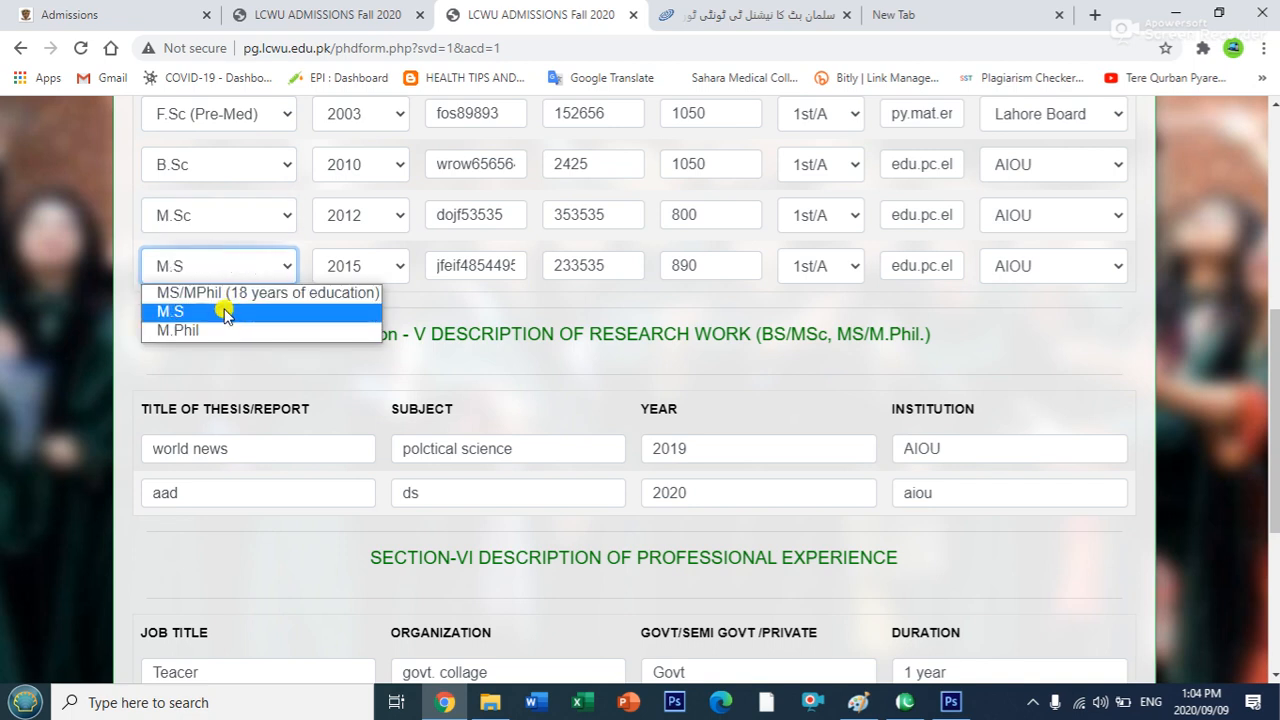
Save the academic information and continue
{"action": "left_click_drag", "start_coordinate": [1276, 470], "coordinate": [1272, 566]}
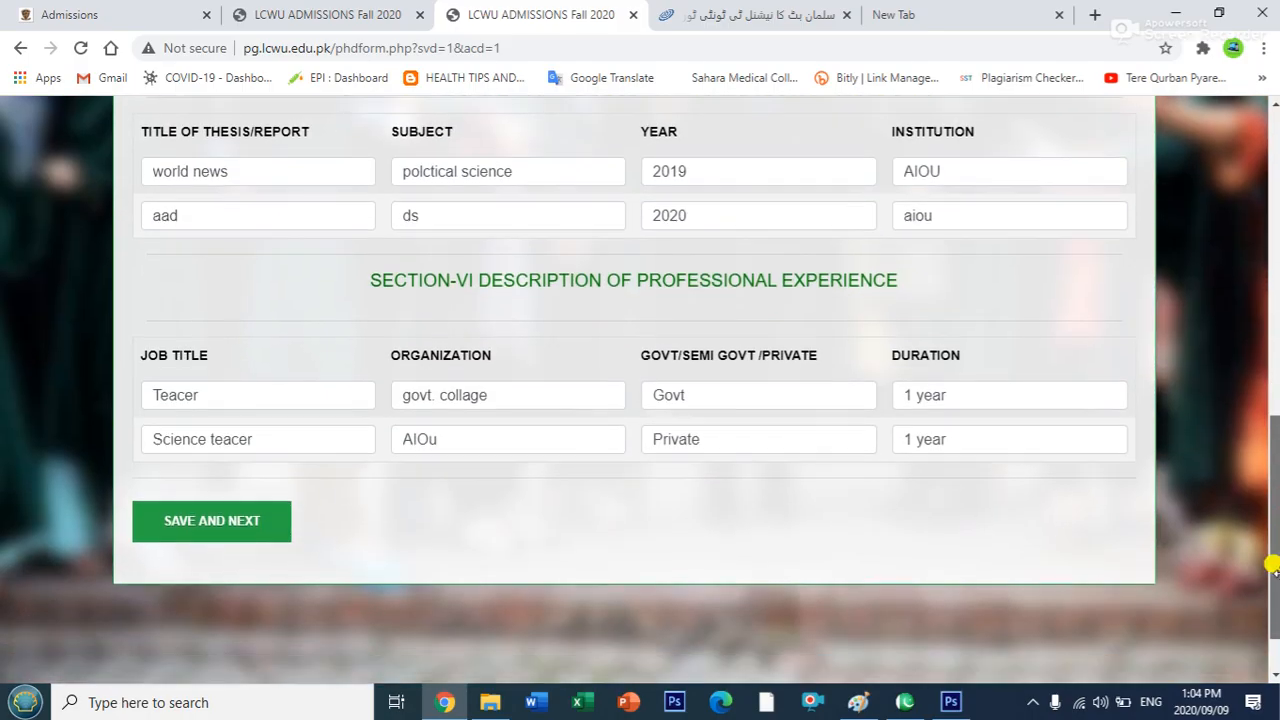
{"action": "left_click", "coordinate": [150, 527]}
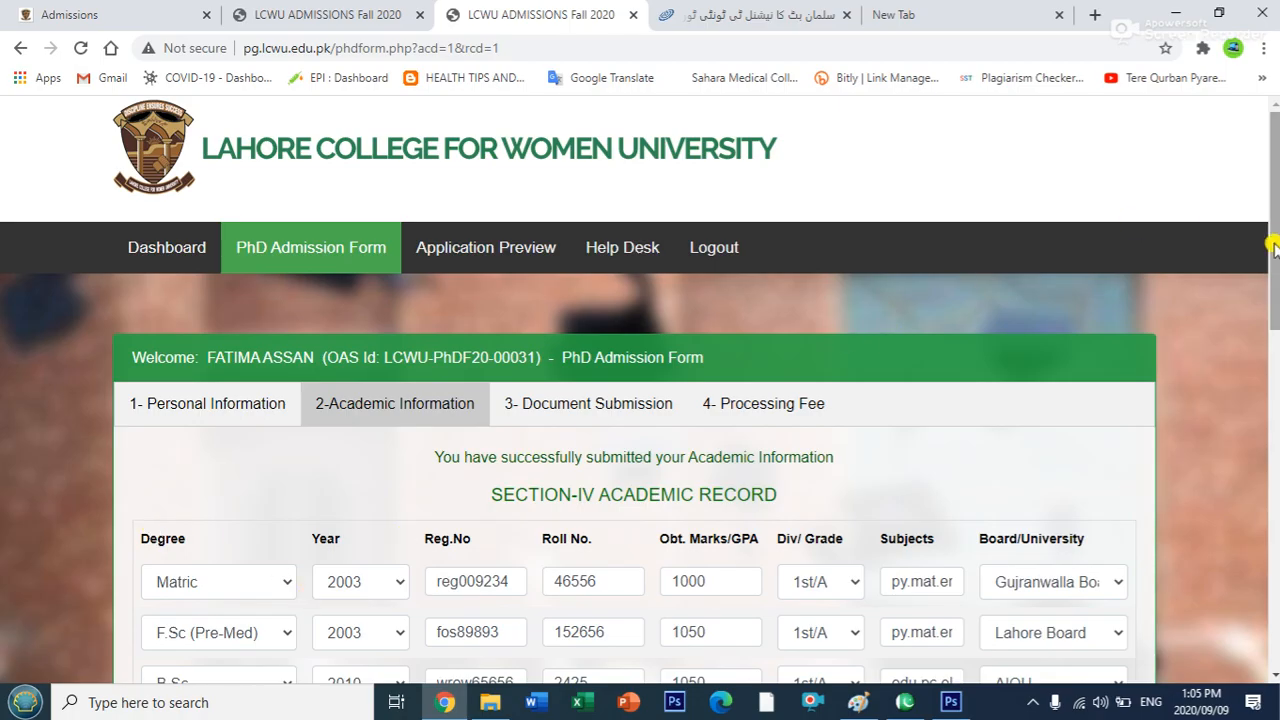
{"action": "left_click_drag", "start_coordinate": [1273, 247], "coordinate": [1270, 570]}
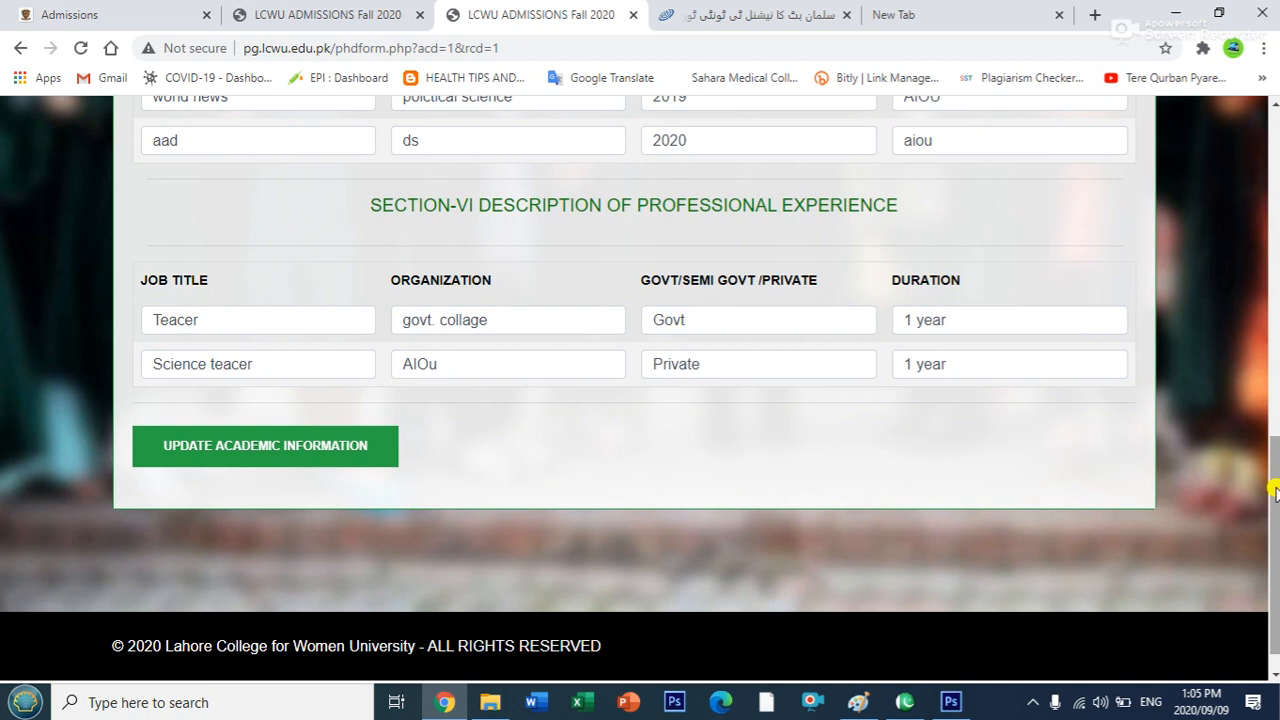
{"action": "left_click_drag", "start_coordinate": [1274, 490], "coordinate": [1215, 165]}
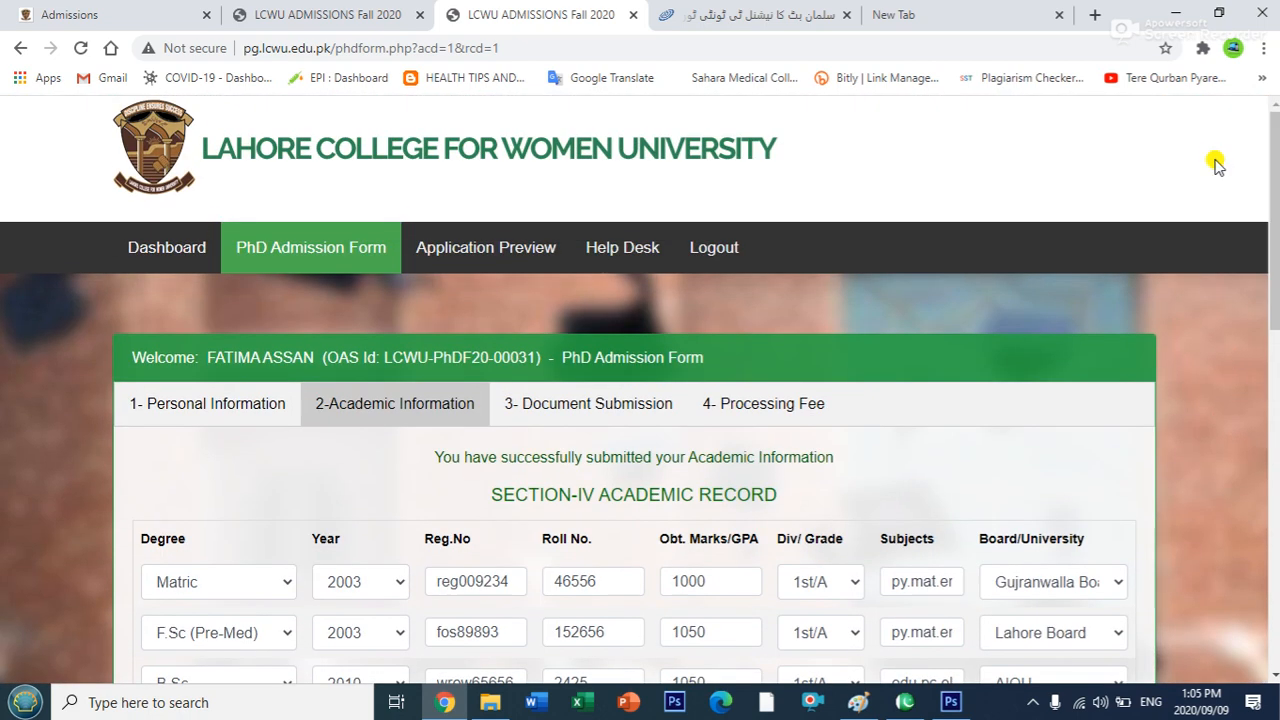
Open Document Submission and upload 1.jpg from the Desktop as the Matric/O Level certificate
{"action": "left_click", "coordinate": [590, 408]}
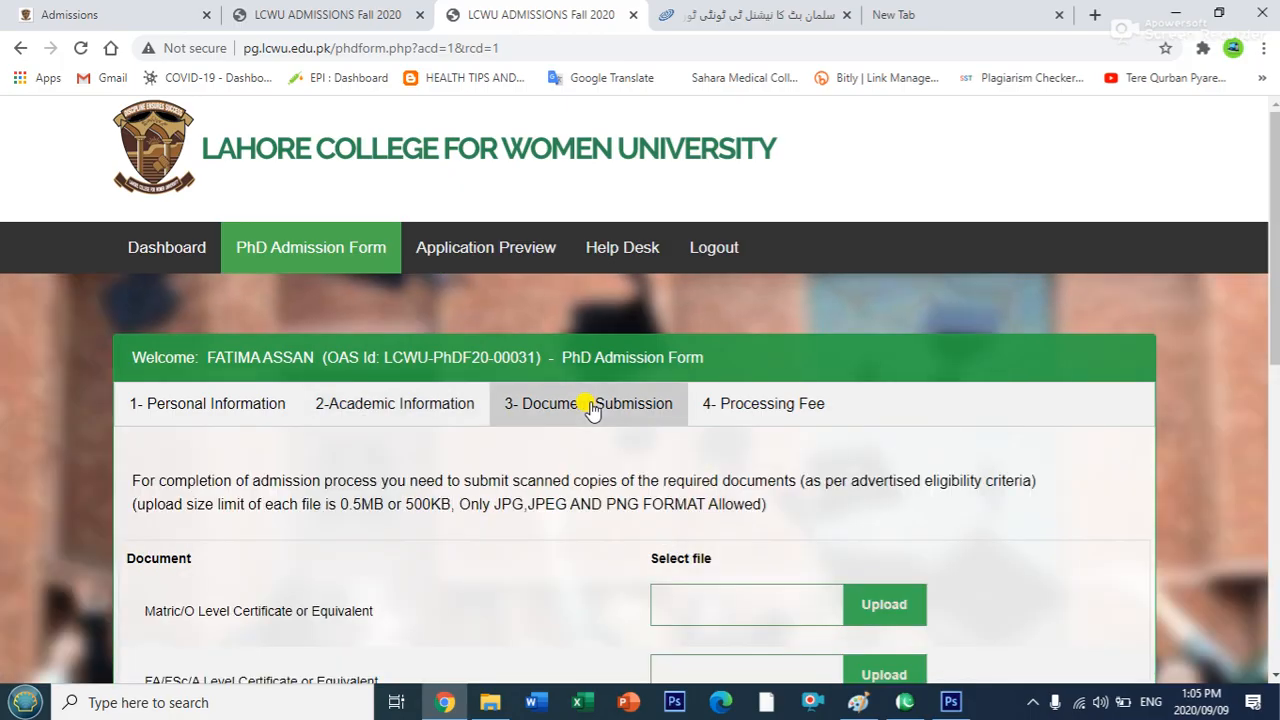
{"action": "left_click_drag", "start_coordinate": [1275, 265], "coordinate": [1273, 388]}
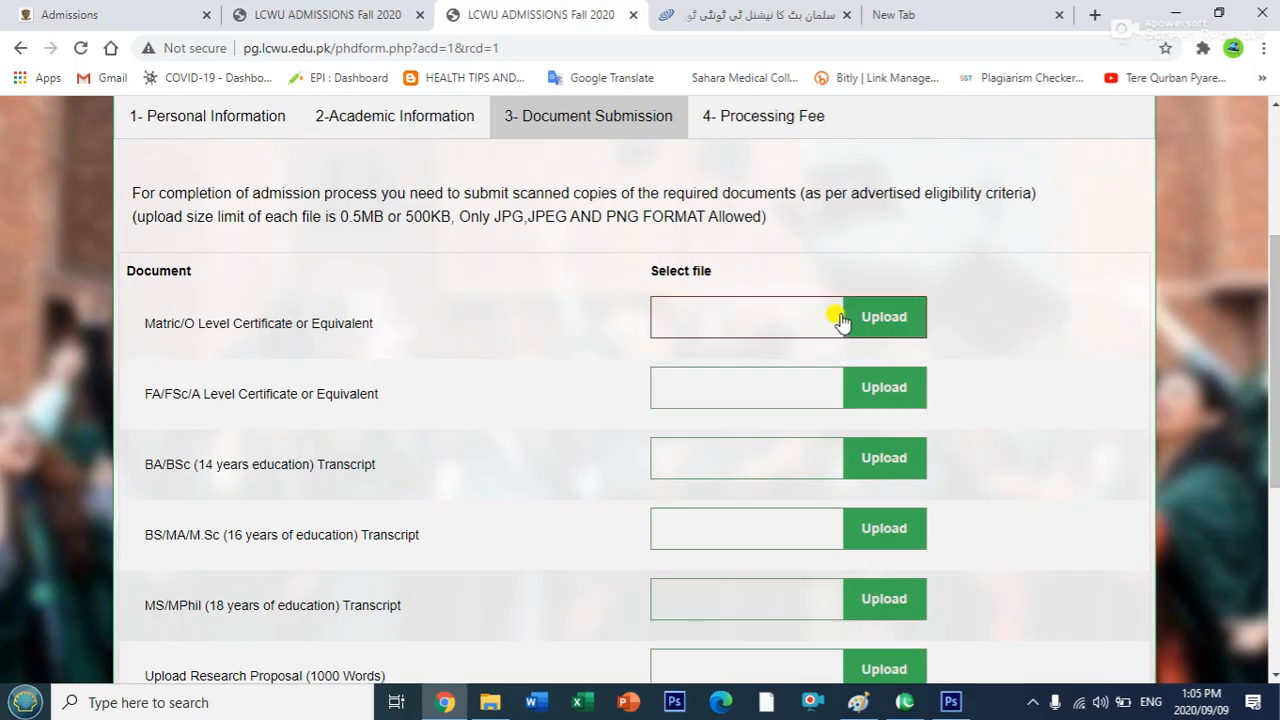
{"action": "left_click", "coordinate": [895, 316]}
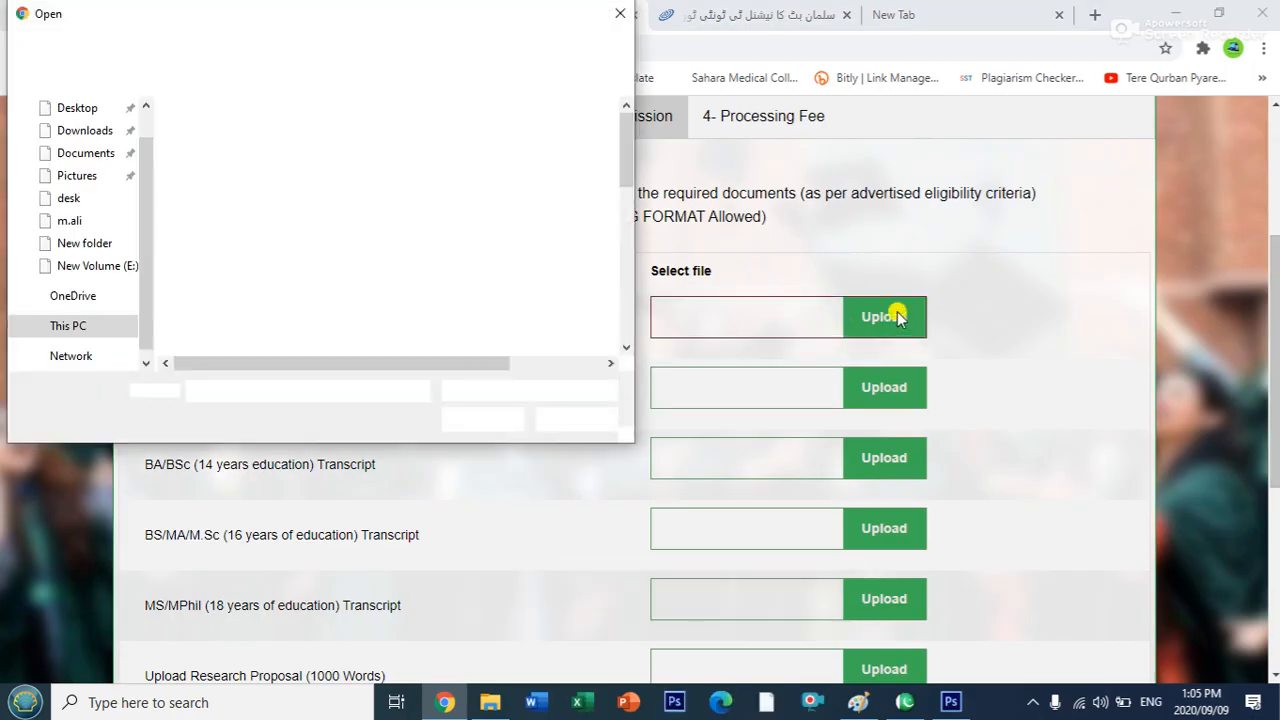
{"action": "left_click", "coordinate": [200, 198]}
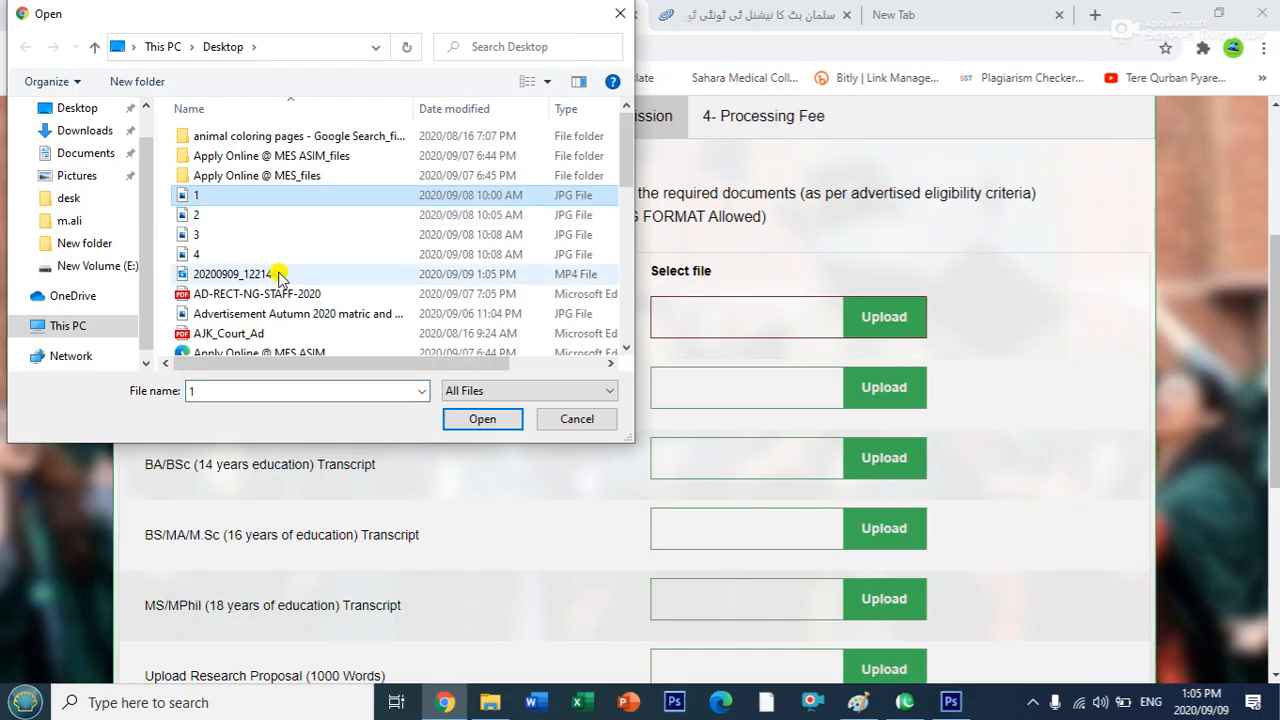
{"action": "left_click", "coordinate": [464, 420]}
Upload 2.jpg from the Desktop as the FA/FSc/A Level certificate
{"action": "left_click", "coordinate": [890, 390]}
{"action": "left_click", "coordinate": [228, 220]}
{"action": "left_click", "coordinate": [482, 419]}
Upload 3.jpg from the Desktop as the BA/BSc (14 years education) transcript
{"action": "left_click", "coordinate": [898, 476]}
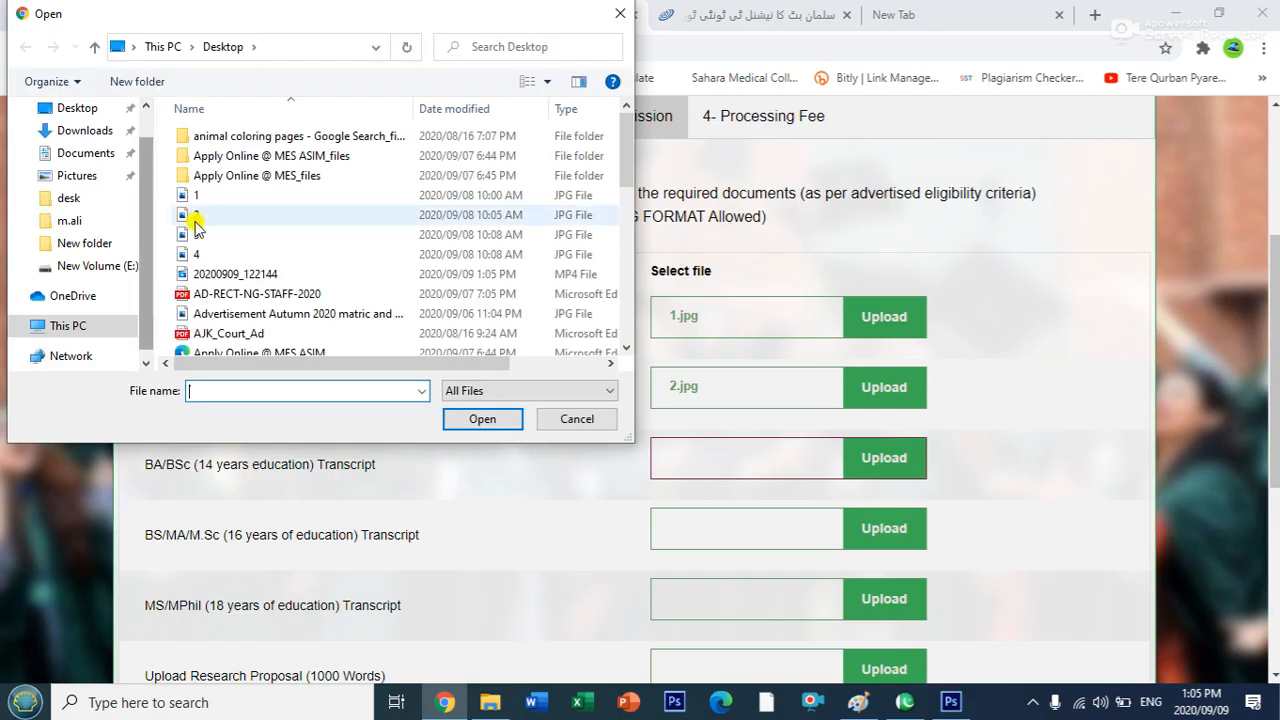
{"action": "left_click", "coordinate": [205, 234]}
{"action": "left_click", "coordinate": [497, 419]}
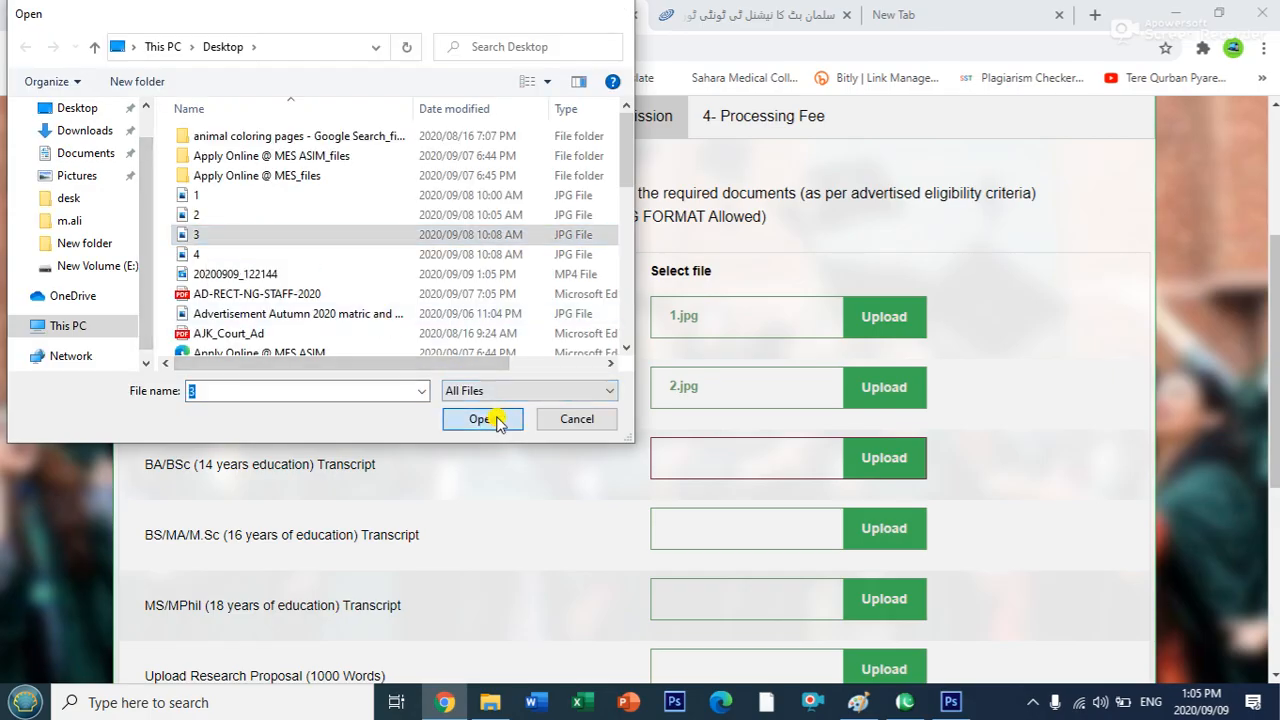
Upload 1.jpg from the Desktop as the BS/MA/M.Sc (16 years of education) transcript
{"action": "left_click", "coordinate": [887, 527]}
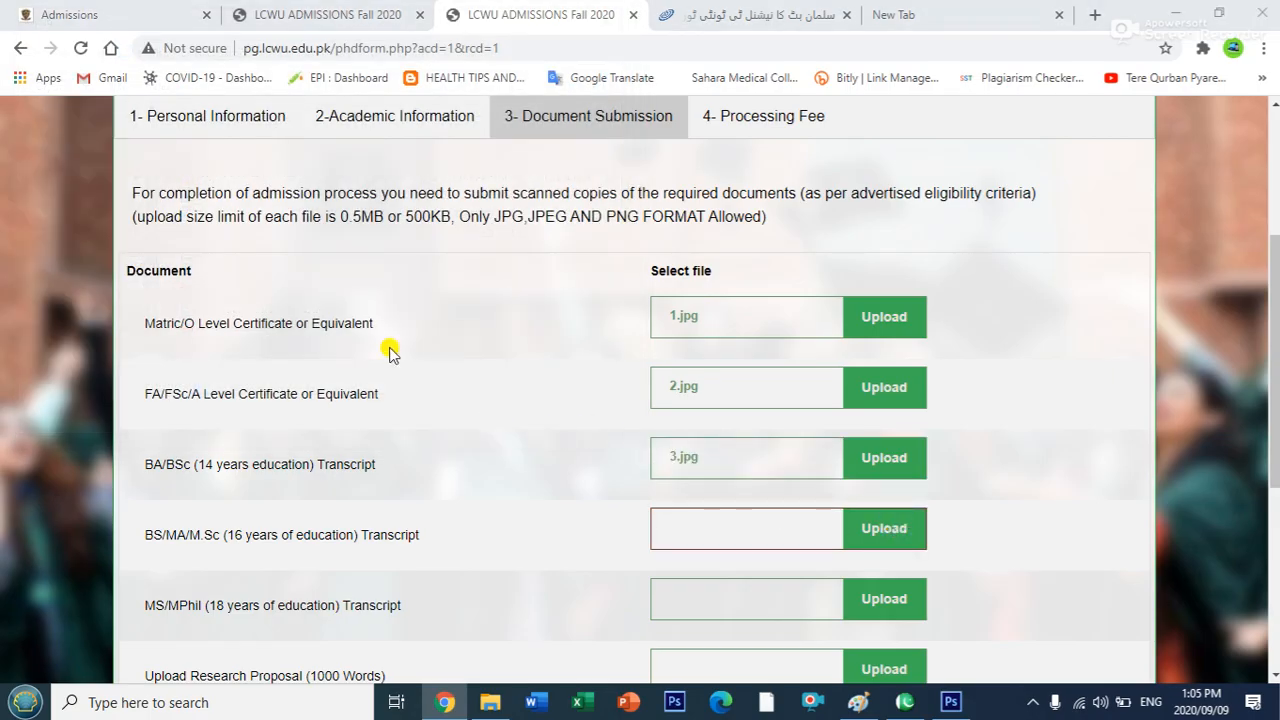
{"action": "left_click", "coordinate": [210, 195]}
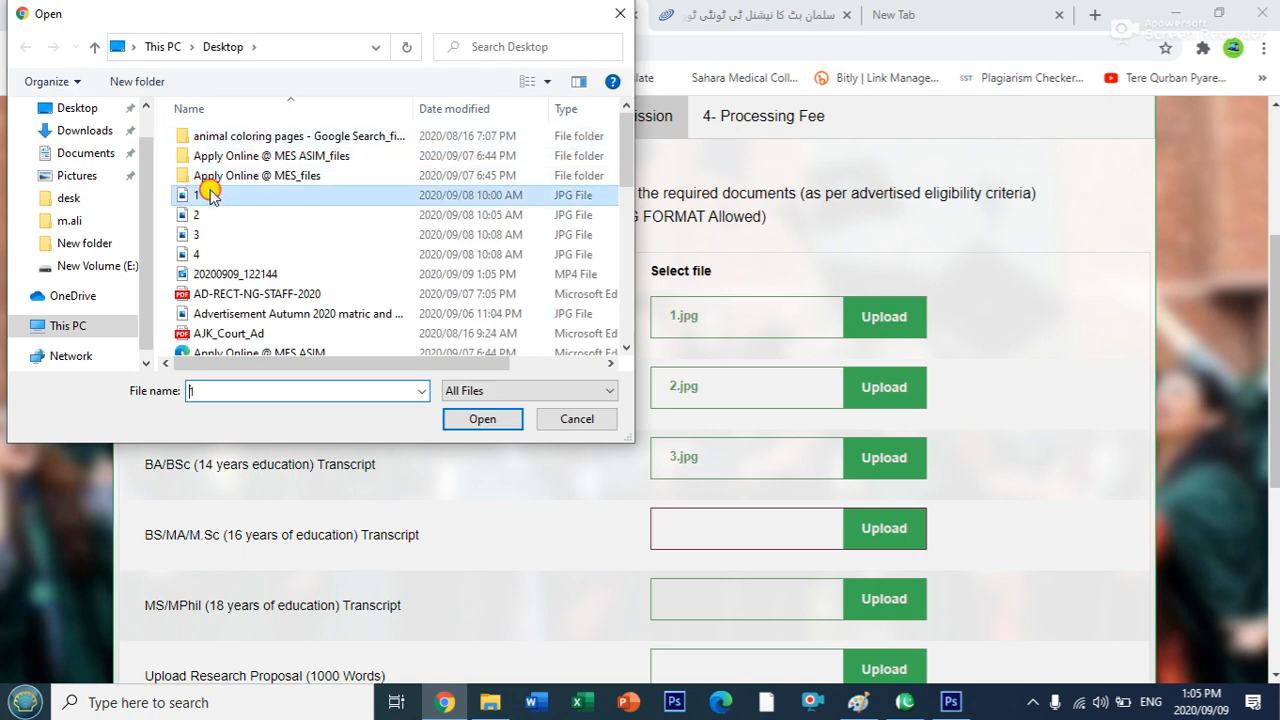
{"action": "left_click", "coordinate": [488, 421]}
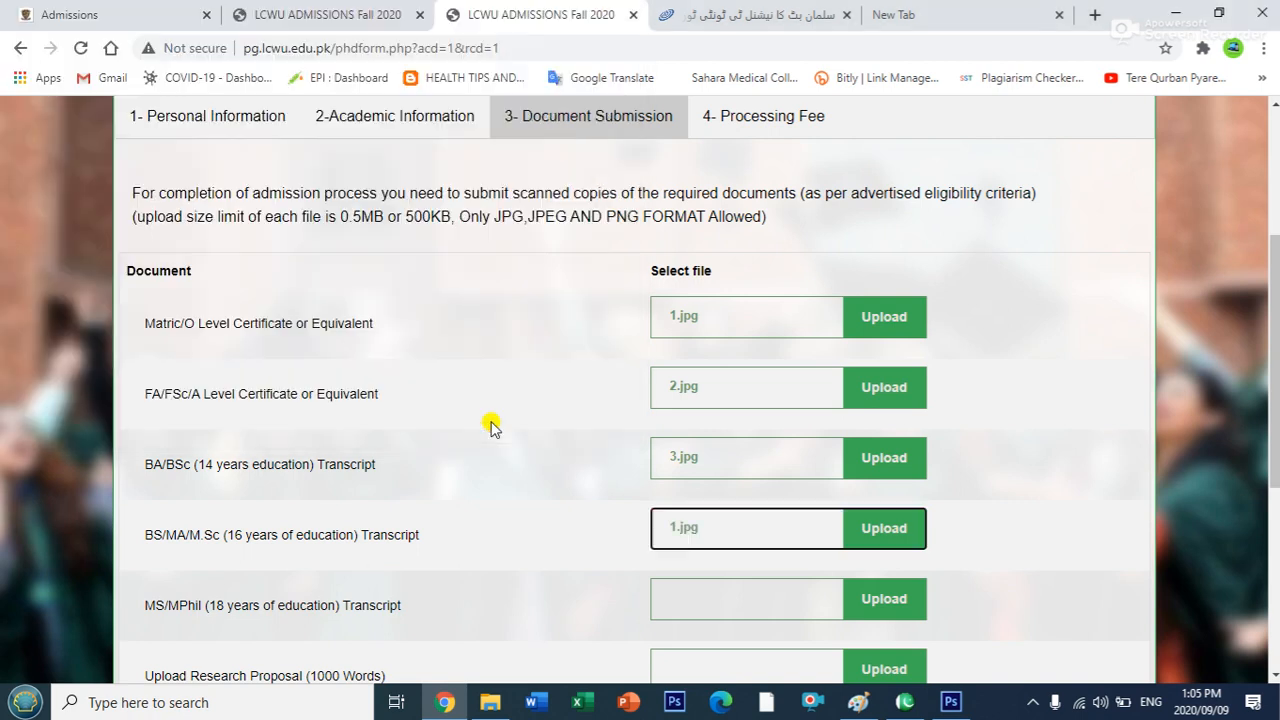
Upload 1.jpg from the Desktop as the MS/MPhil (18 years of education) transcript
{"action": "left_click_drag", "start_coordinate": [1265, 380], "coordinate": [1275, 480]}
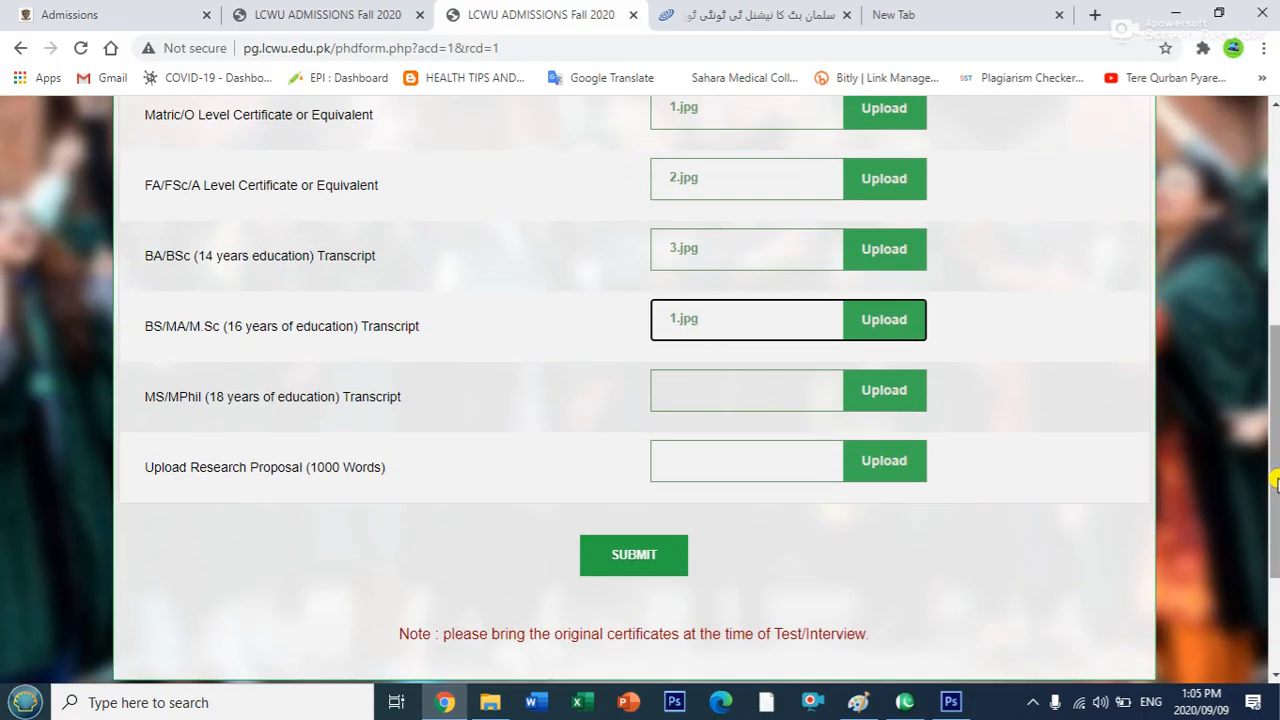
{"action": "left_click", "coordinate": [812, 196]}
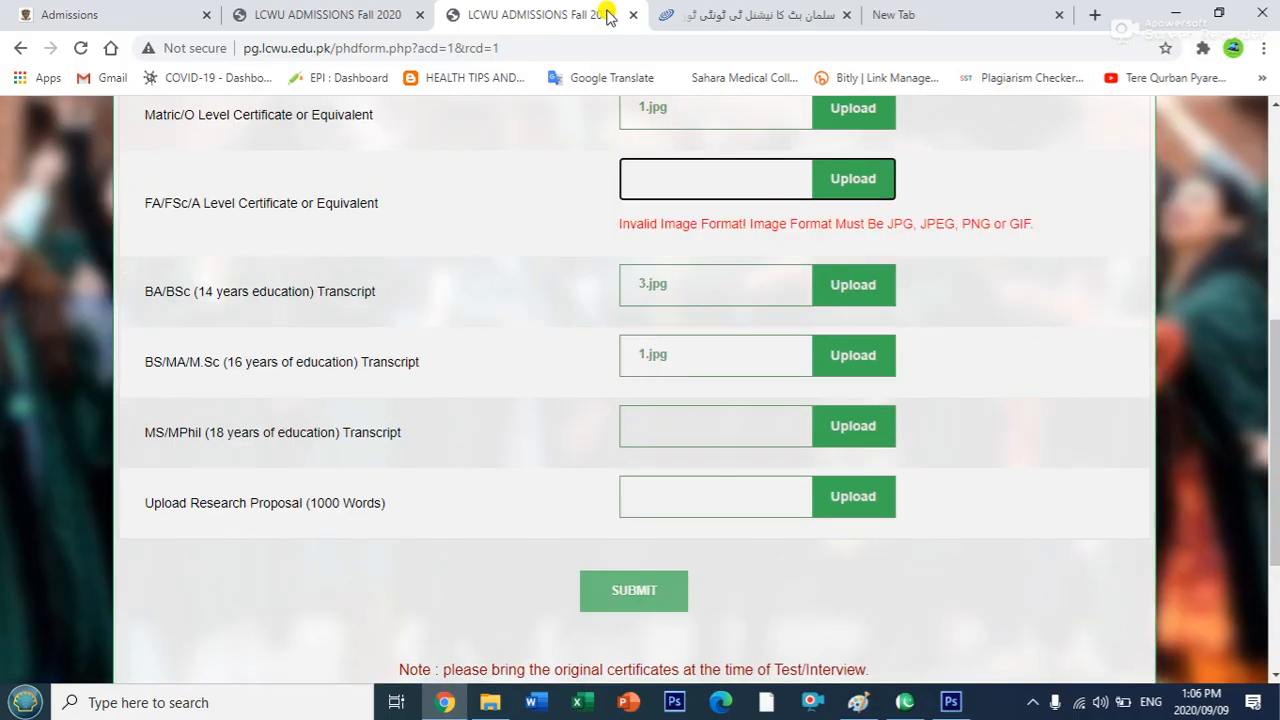
{"action": "left_click", "coordinate": [842, 428]}
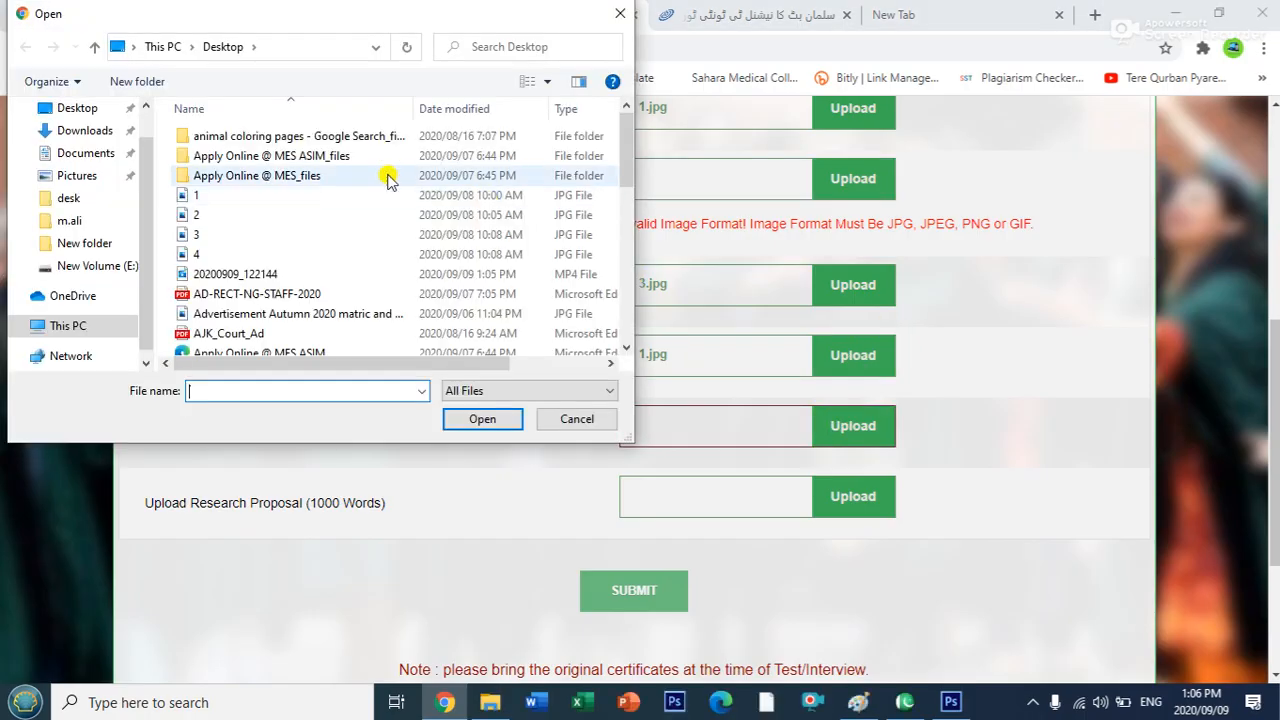
{"action": "left_click", "coordinate": [232, 195]}
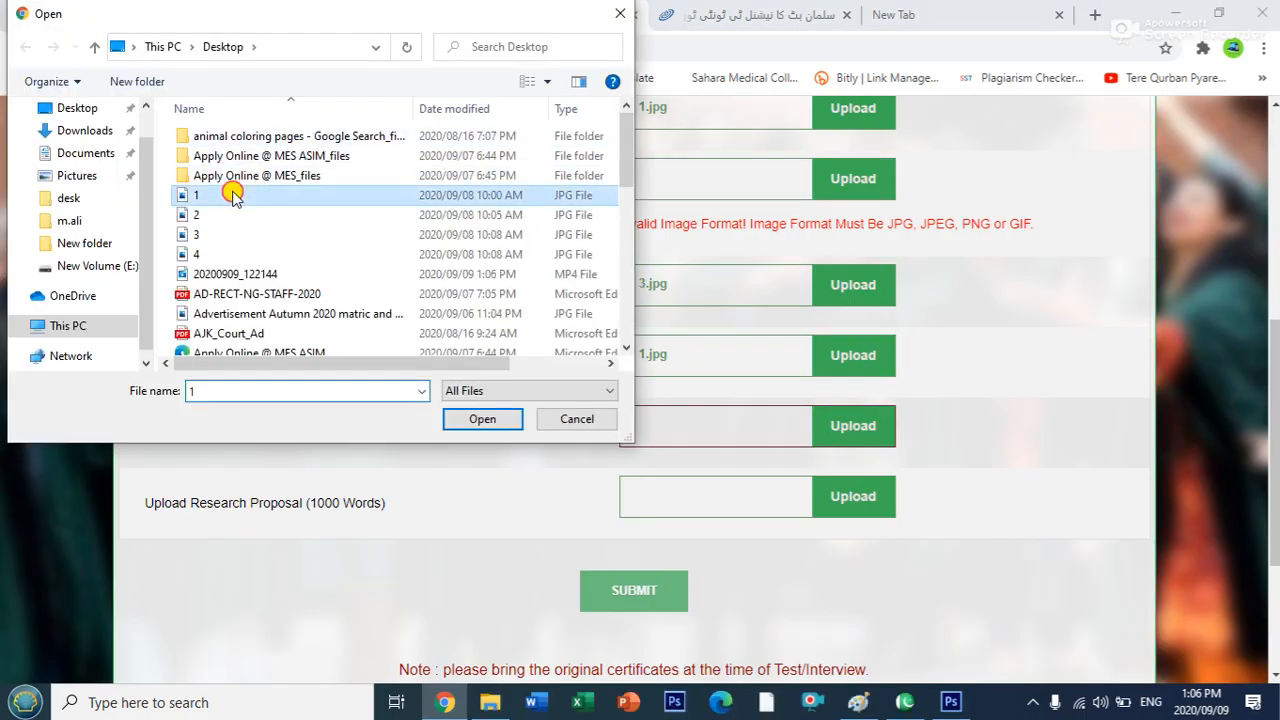
{"action": "left_click", "coordinate": [468, 424]}
Try to upload 1.jpg and then EPI Visits from the Desktop as the research proposal
{"action": "left_click", "coordinate": [842, 500]}
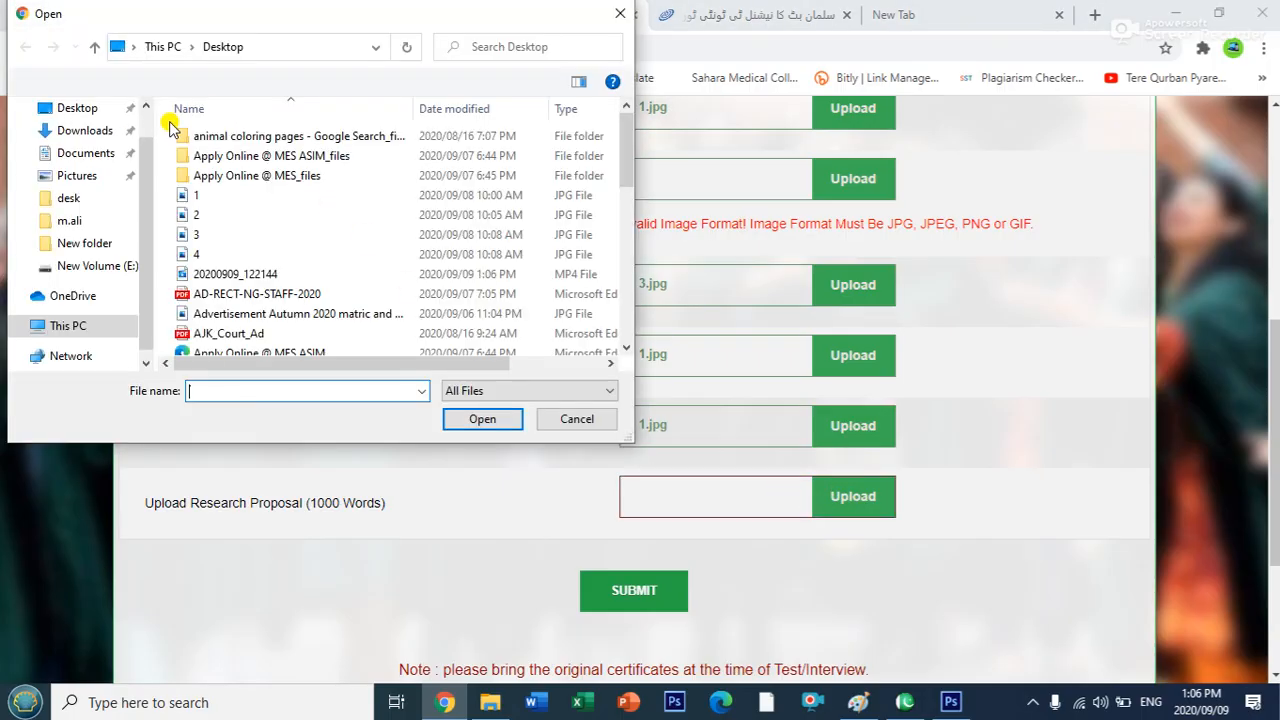
{"action": "left_click", "coordinate": [205, 198]}
{"action": "left_click", "coordinate": [483, 421]}
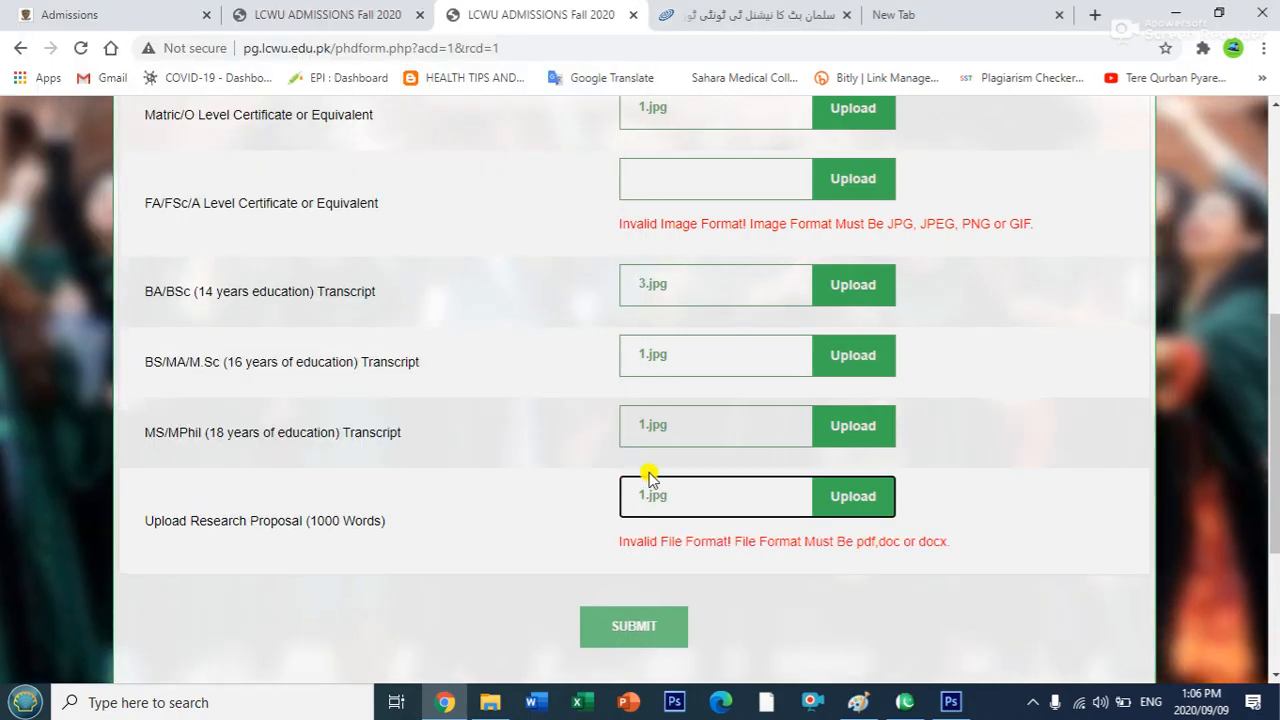
{"action": "left_click", "coordinate": [853, 510]}
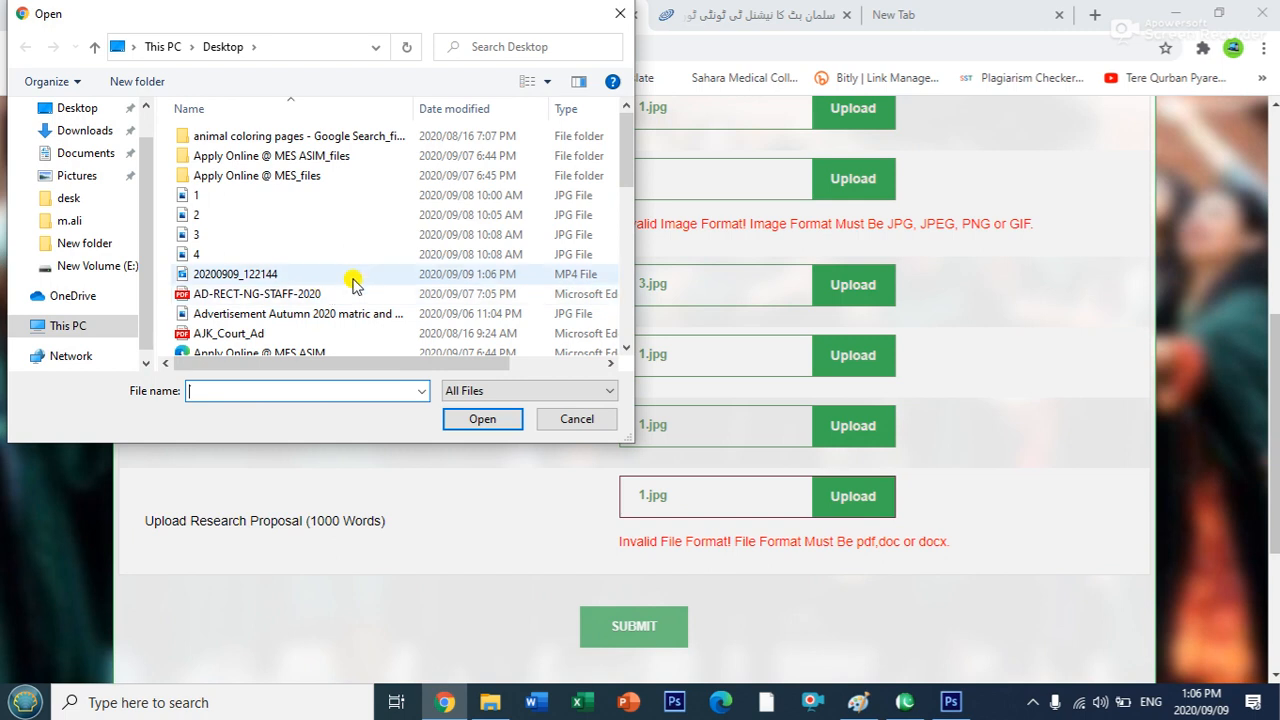
{"action": "left_click_drag", "start_coordinate": [627, 171], "coordinate": [643, 281]}
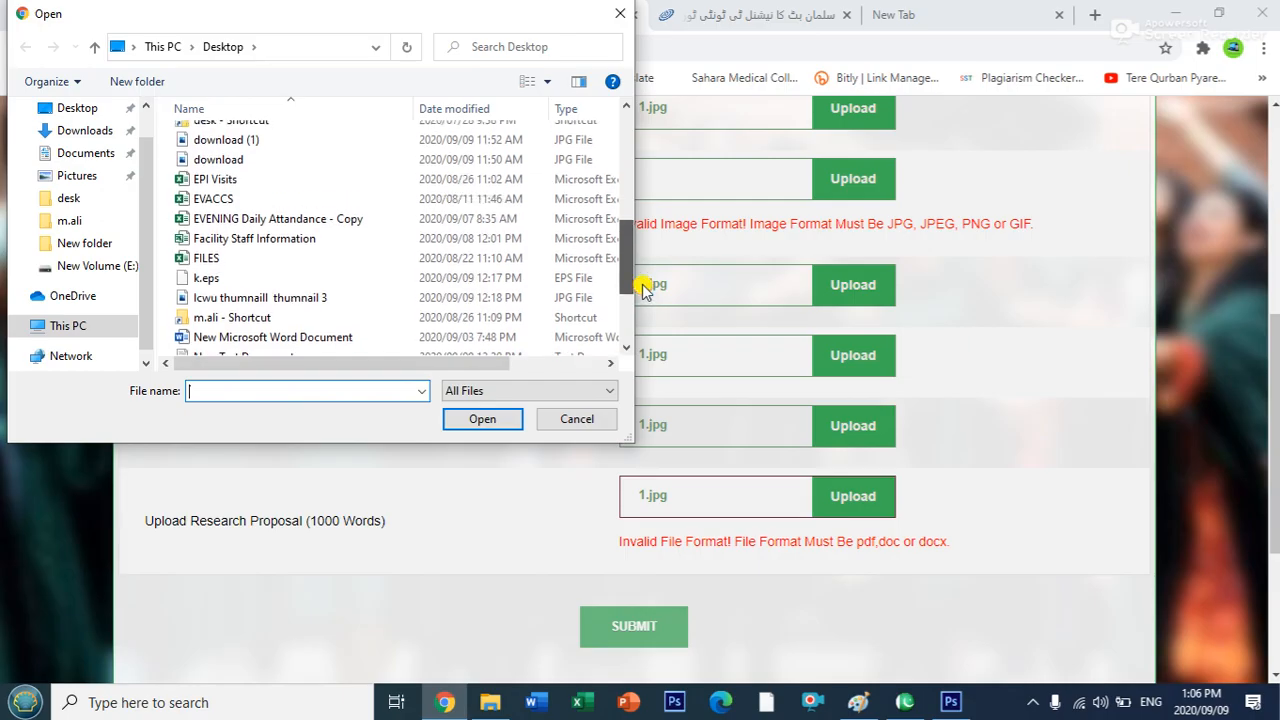
{"action": "left_click", "coordinate": [244, 180]}
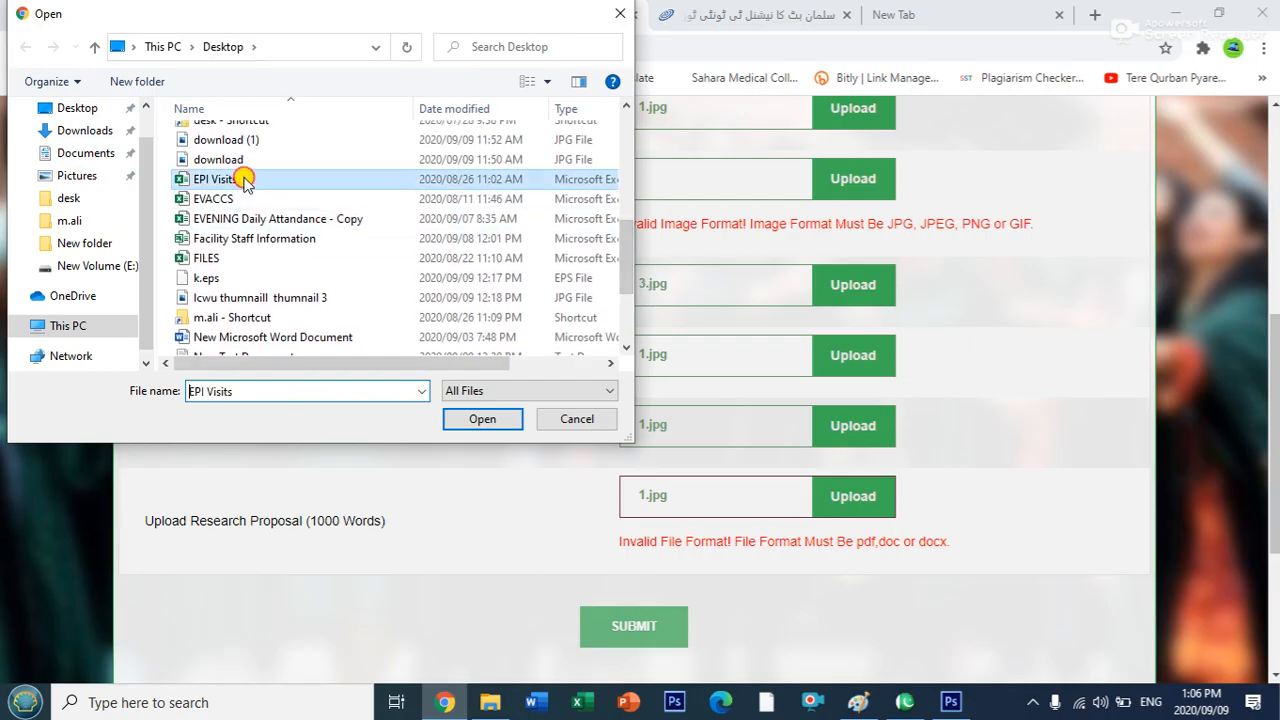
{"action": "left_click", "coordinate": [476, 421]}
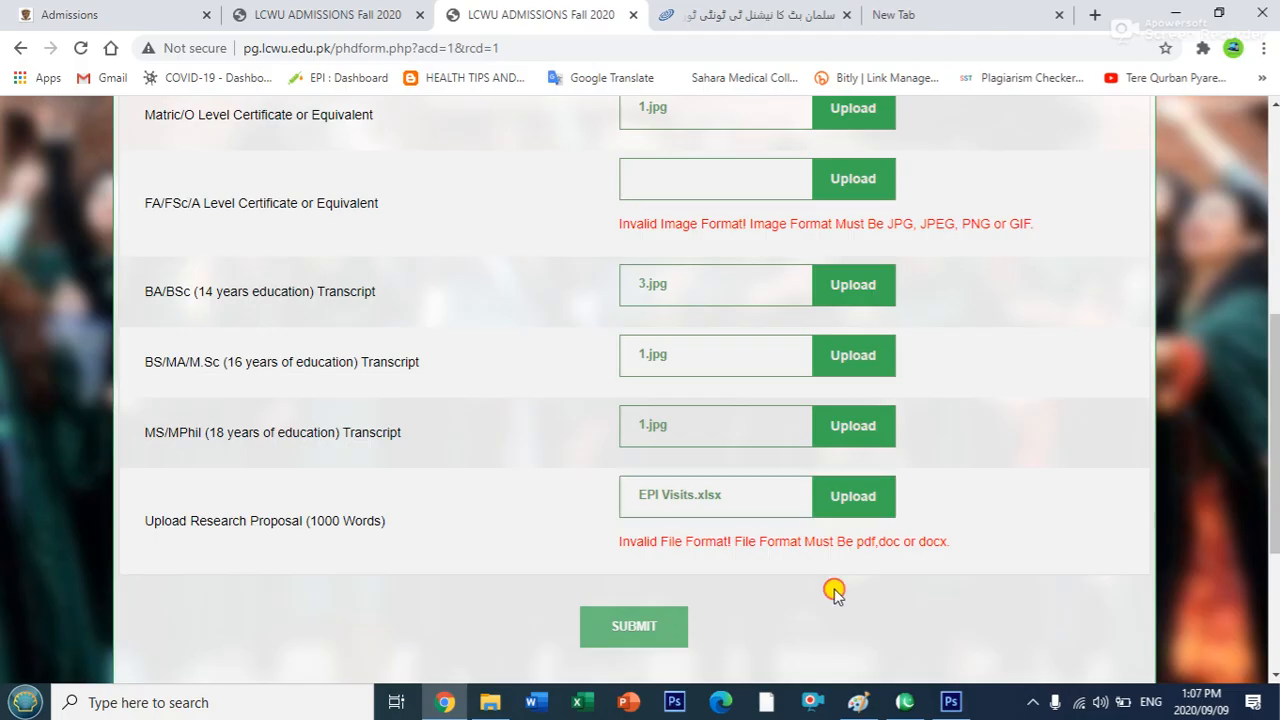
Upload 1.jpg from the Desktop again as the FA/FSc/A Level certificate
{"action": "left_click", "coordinate": [773, 186]}
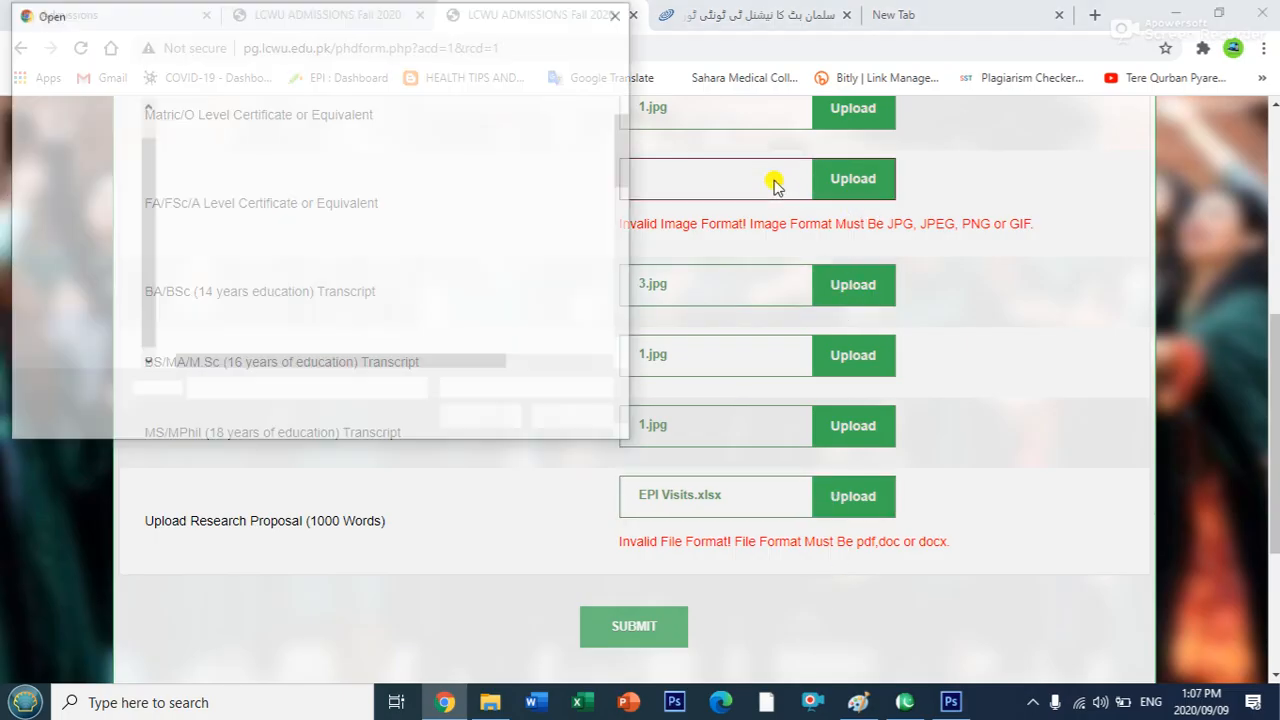
{"action": "left_click", "coordinate": [274, 195]}
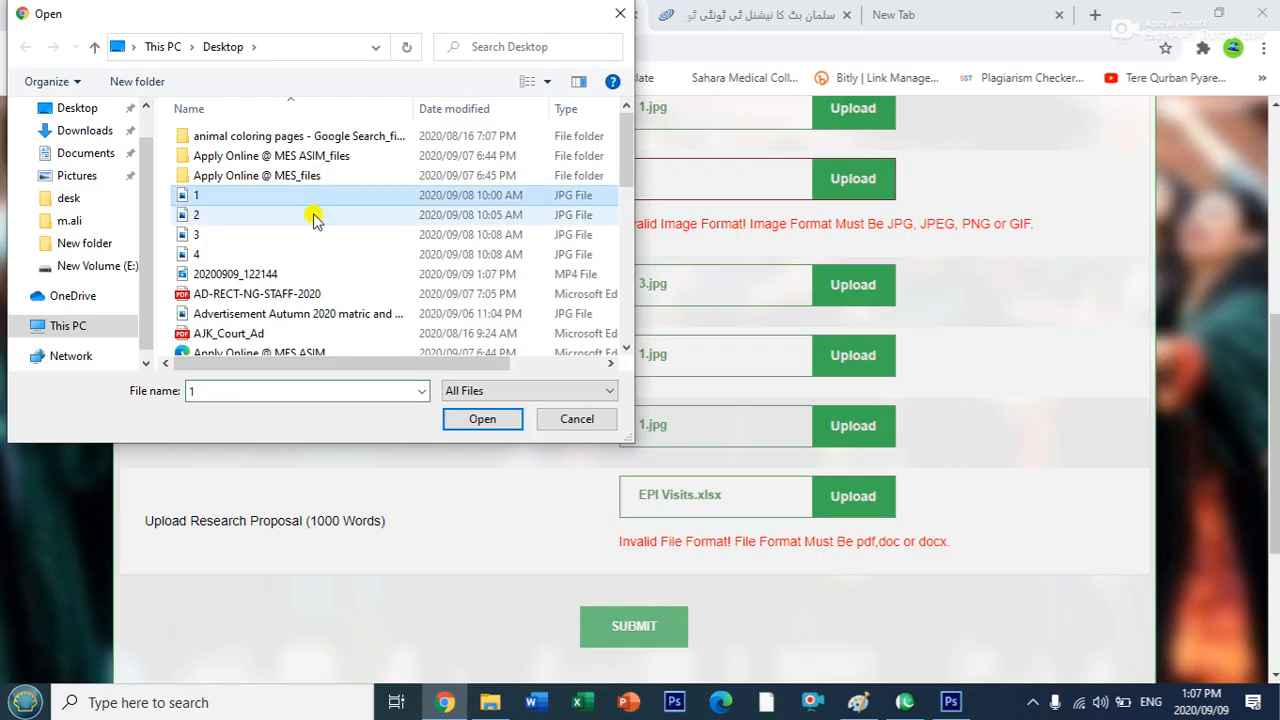
{"action": "left_click", "coordinate": [497, 420]}
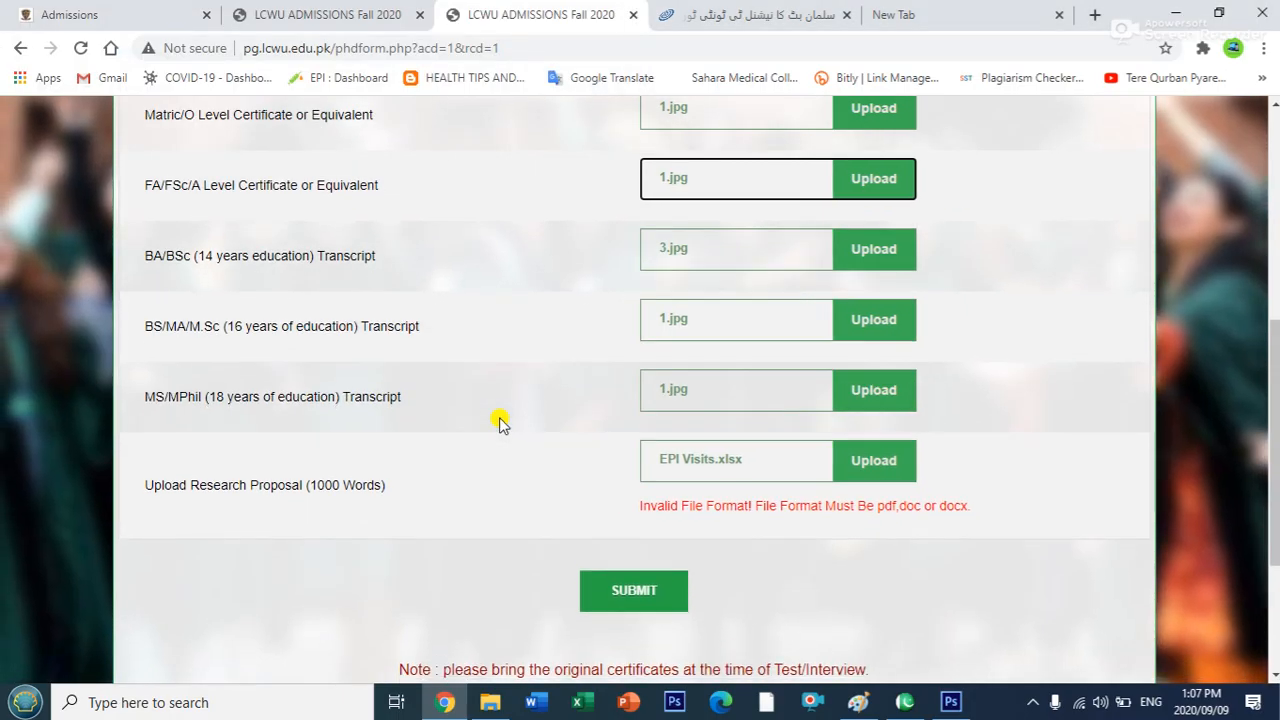
Upload New Microsoft Word Document from the Desktop as the research proposal and submit the documents
{"action": "left_click", "coordinate": [840, 478]}
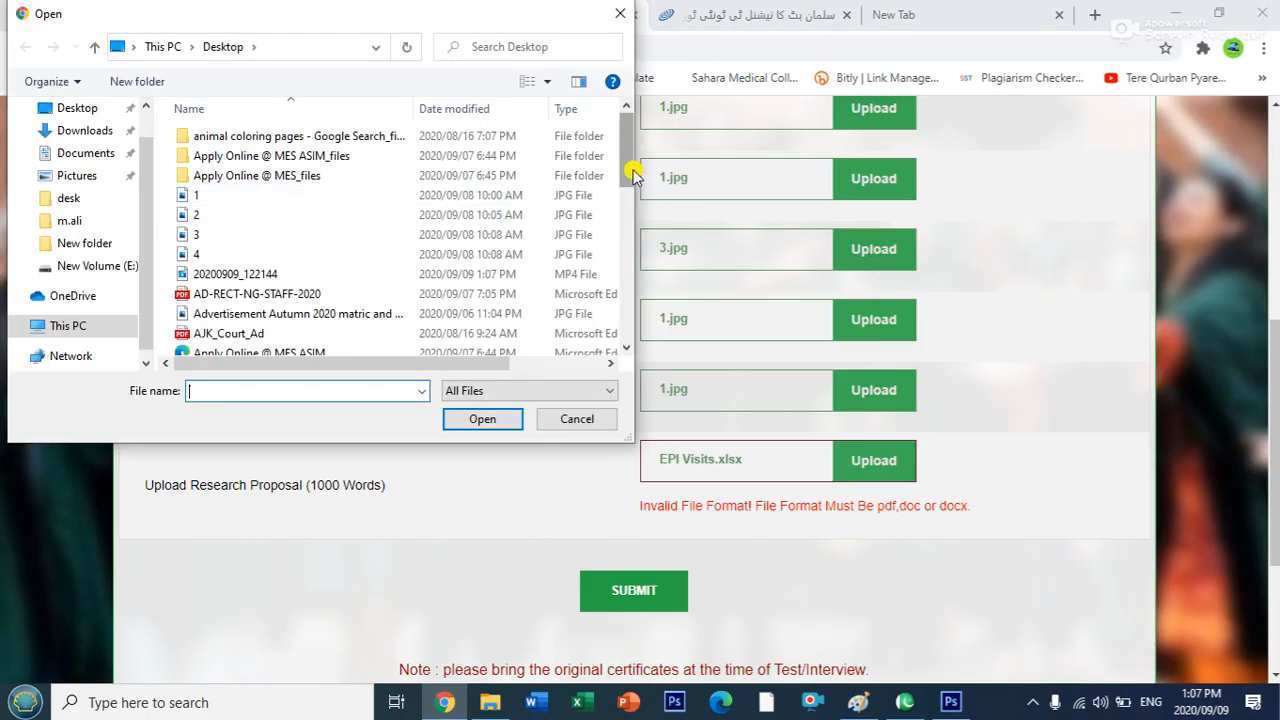
{"action": "left_click_drag", "start_coordinate": [628, 172], "coordinate": [628, 307]}
{"action": "left_click", "coordinate": [335, 260]}
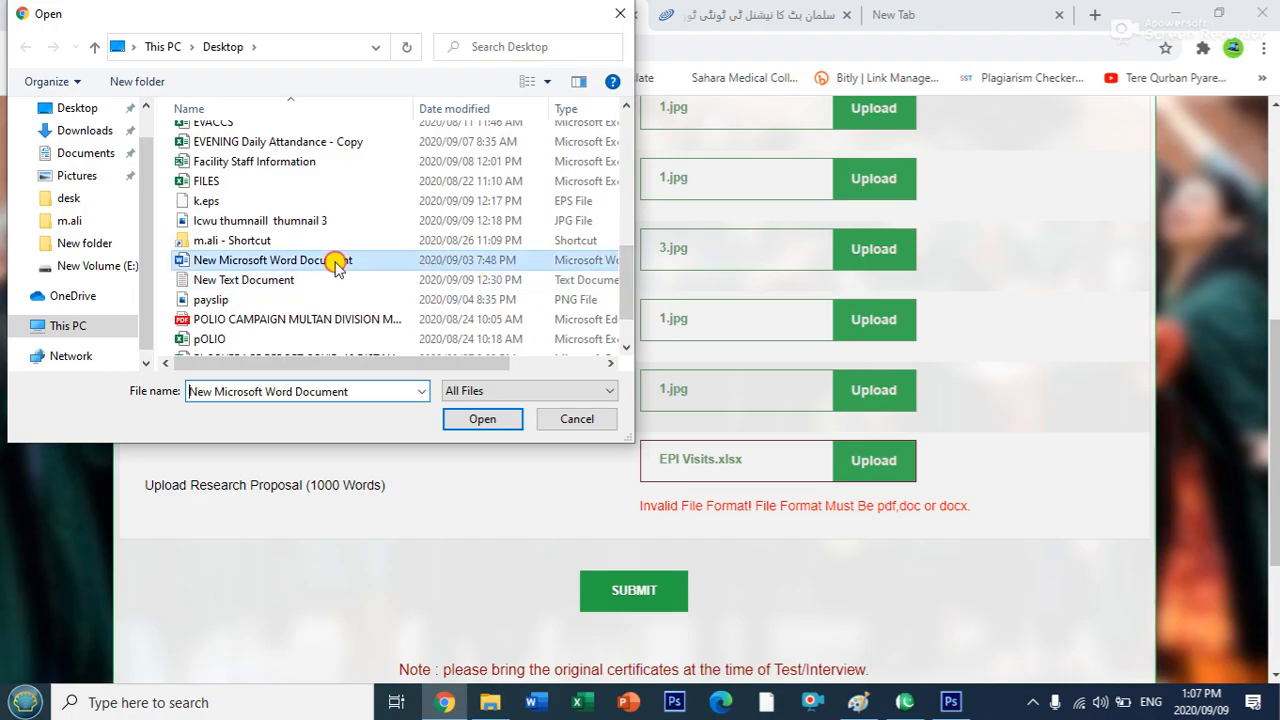
{"action": "left_click", "coordinate": [478, 419]}
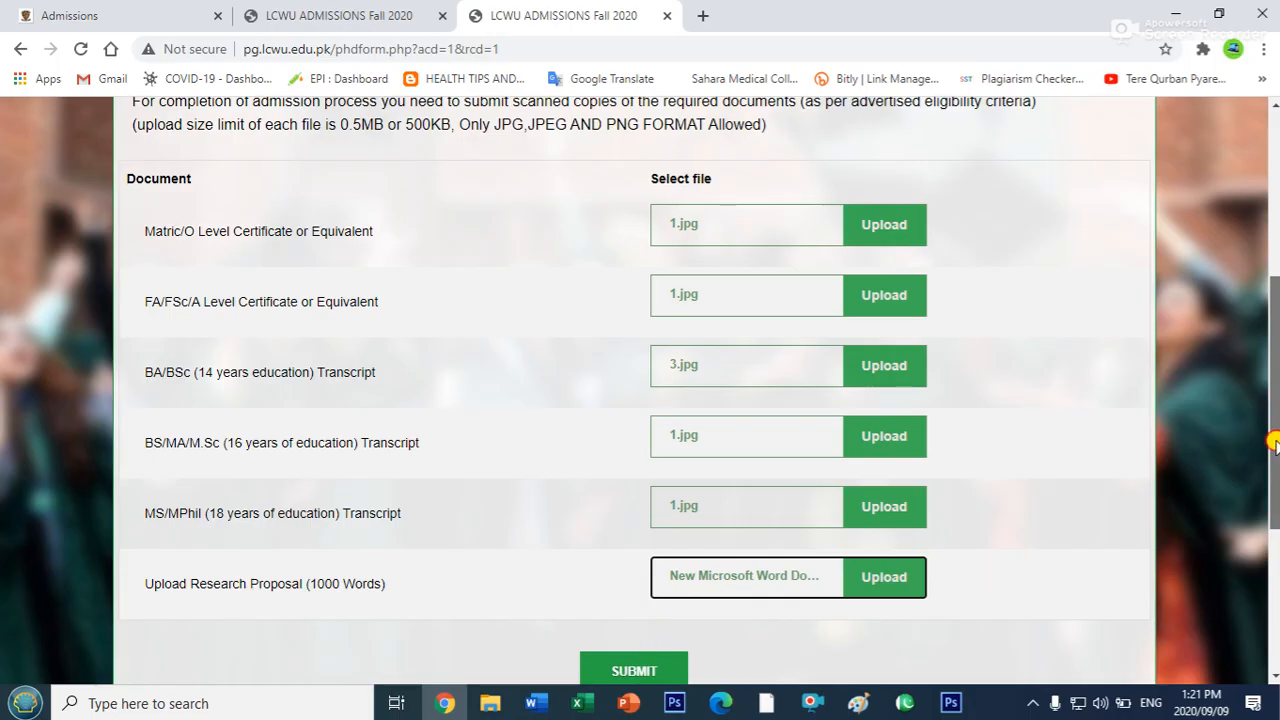
{"action": "scroll", "coordinate": [1200, 495], "scroll_direction": "down", "scroll_amount": 1}
{"action": "left_click", "coordinate": [643, 555]}
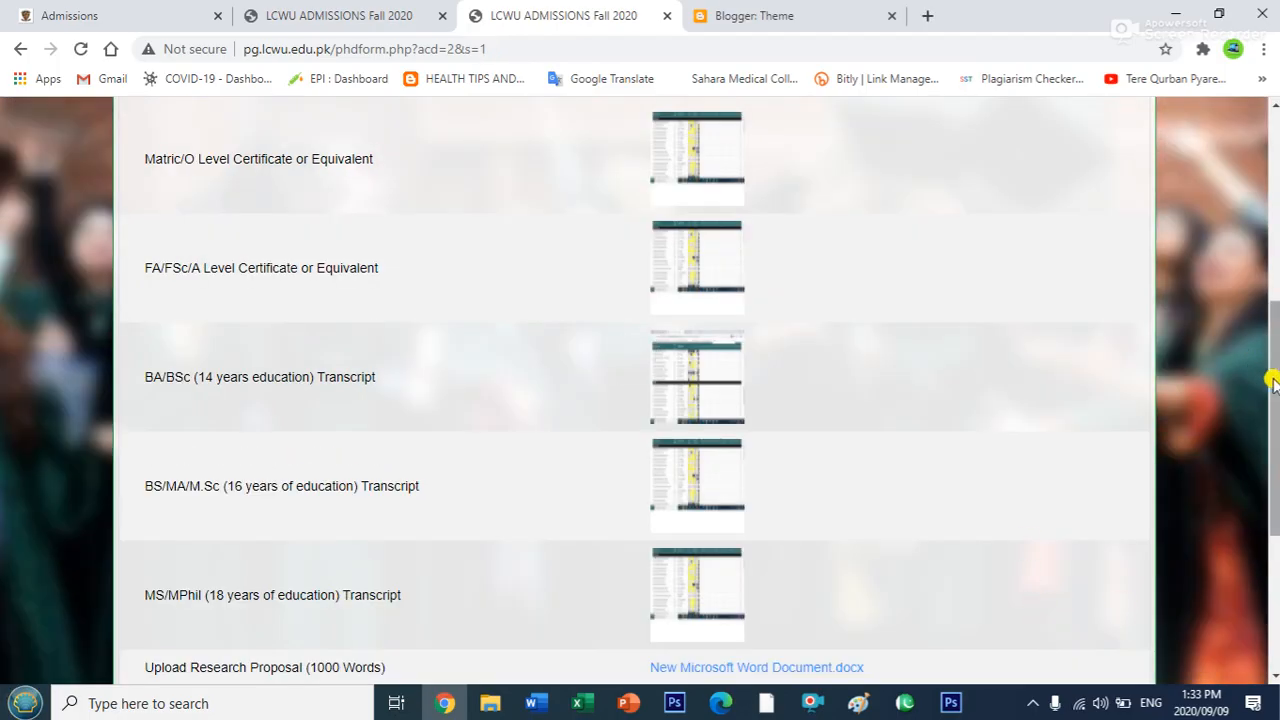
Review the uploaded documents and open the Processing Fee section
{"action": "left_click_drag", "start_coordinate": [1273, 385], "coordinate": [1275, 490]}
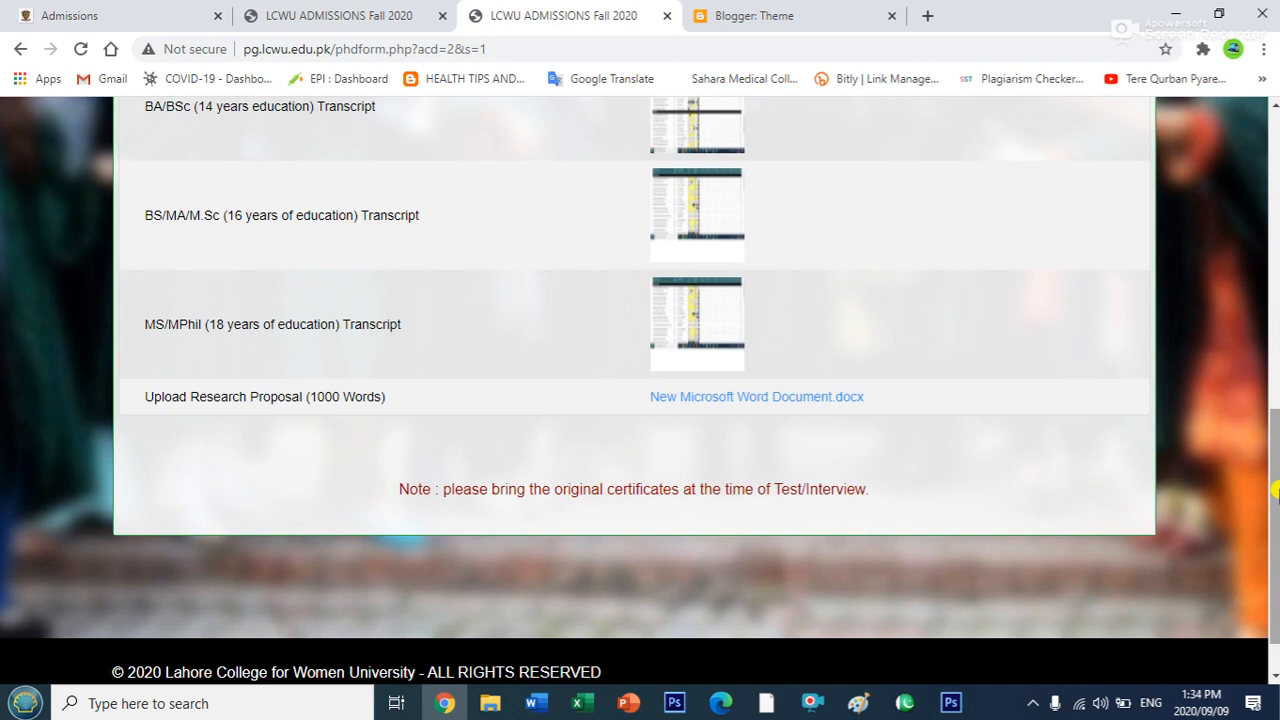
{"action": "left_click_drag", "start_coordinate": [1274, 483], "coordinate": [1254, 241]}
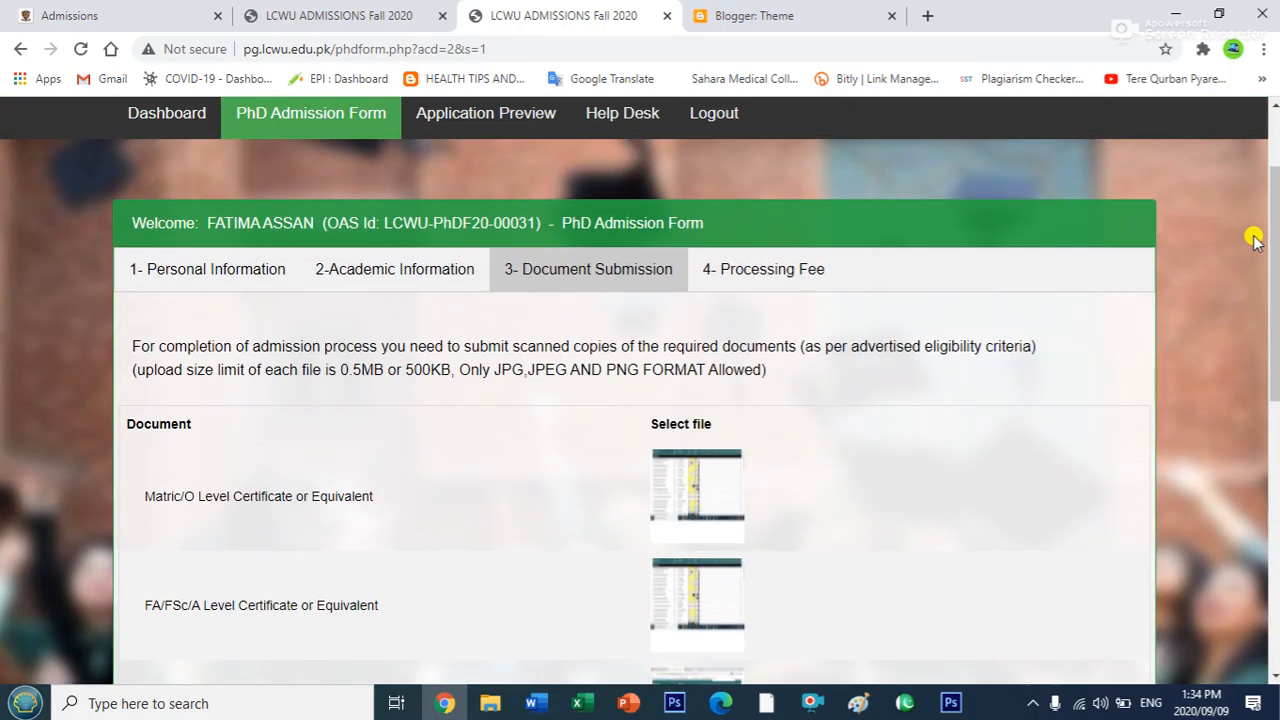
{"action": "left_click", "coordinate": [752, 284]}
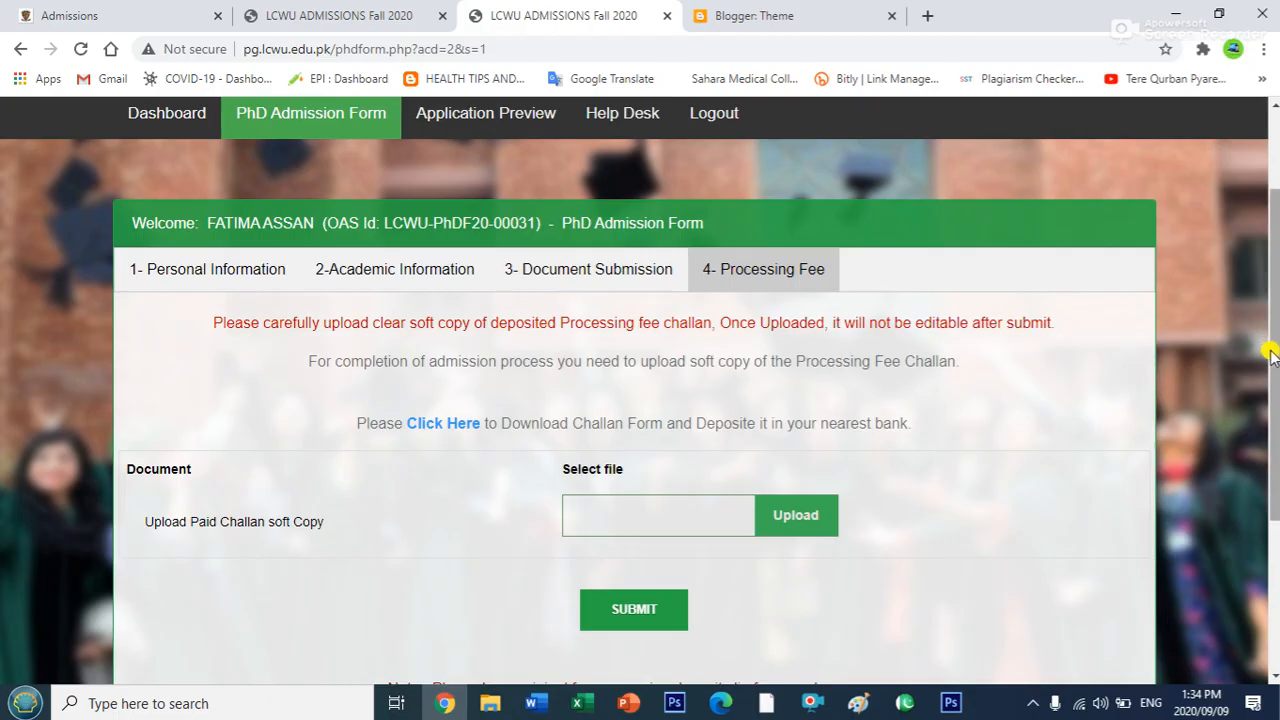
Open the challan form download link, view the fee challan, and close its tab
{"action": "mouse_move", "coordinate": [1268, 345]}
{"action": "left_mouse_down"}
{"action": "mouse_move", "coordinate": [1276, 455]}
{"action": "mouse_move", "coordinate": [1268, 366]}
{"action": "left_mouse_up"}
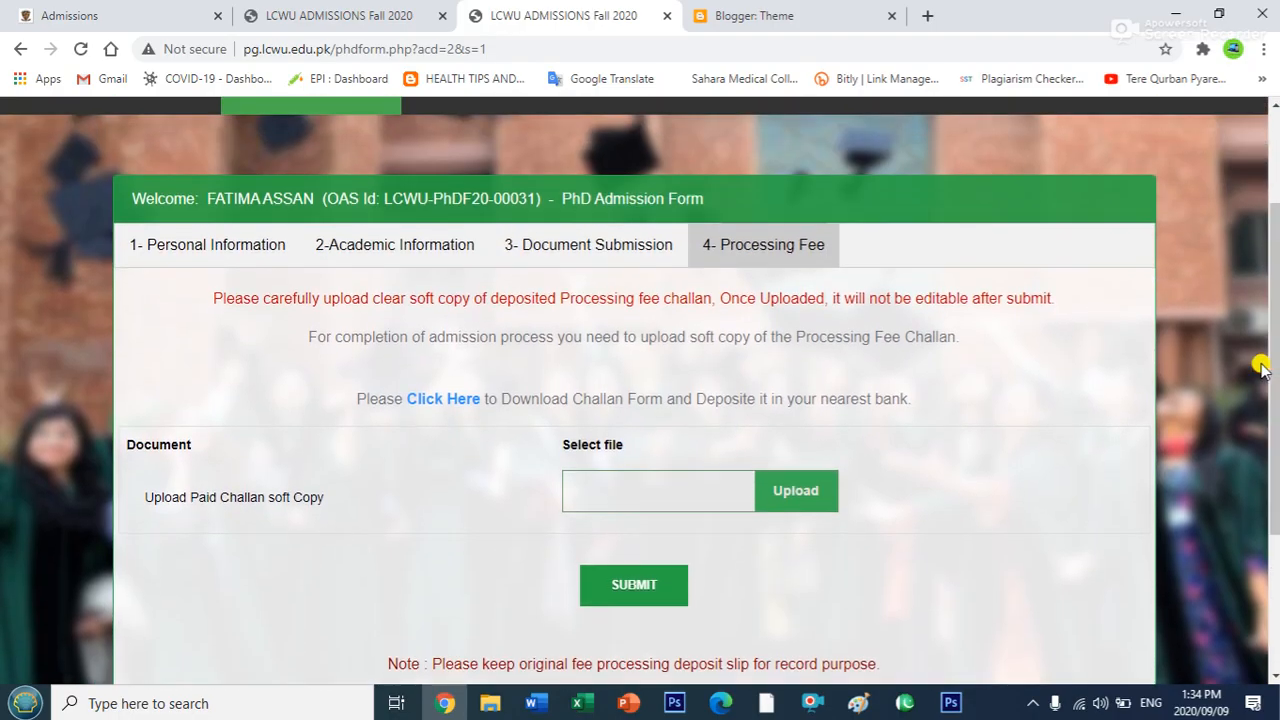
{"action": "left_click", "coordinate": [449, 402]}
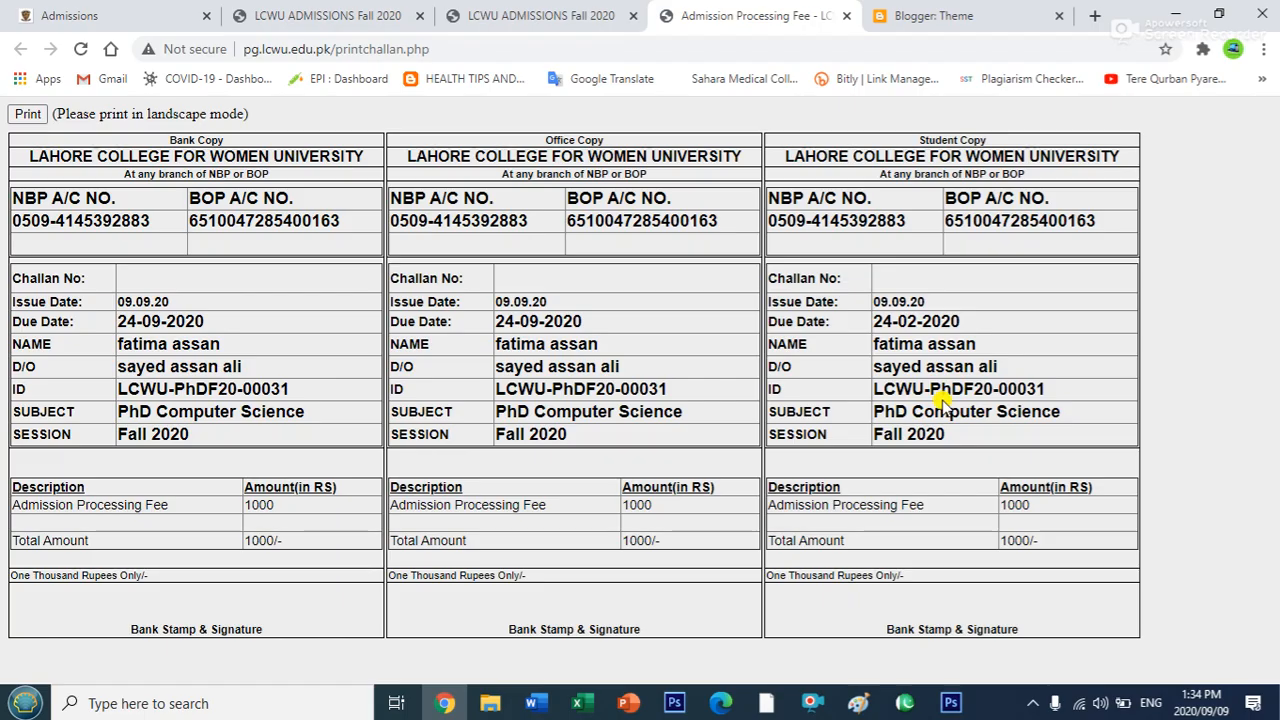
{"action": "key", "text": "ctrl+w"}
Upload 1.jpg from the Desktop as the paid challan soft copy and submit it
{"action": "left_click", "coordinate": [623, 490]}
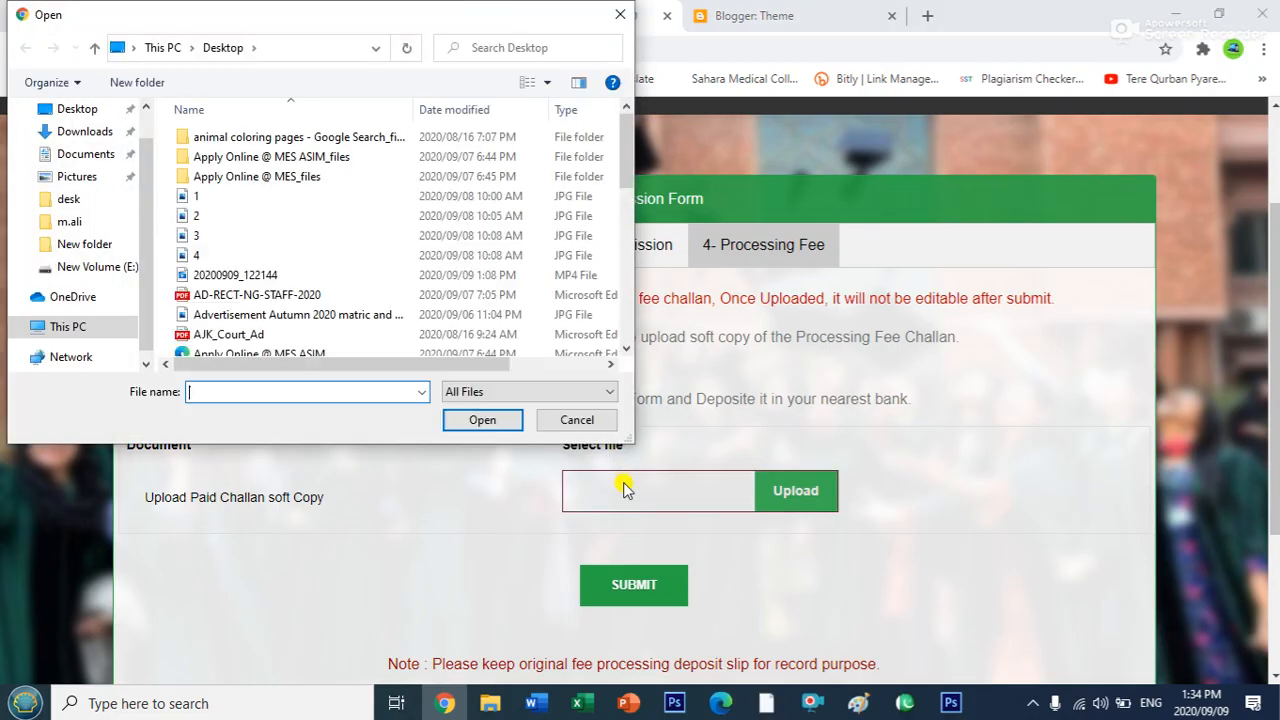
{"action": "left_click", "coordinate": [229, 194]}
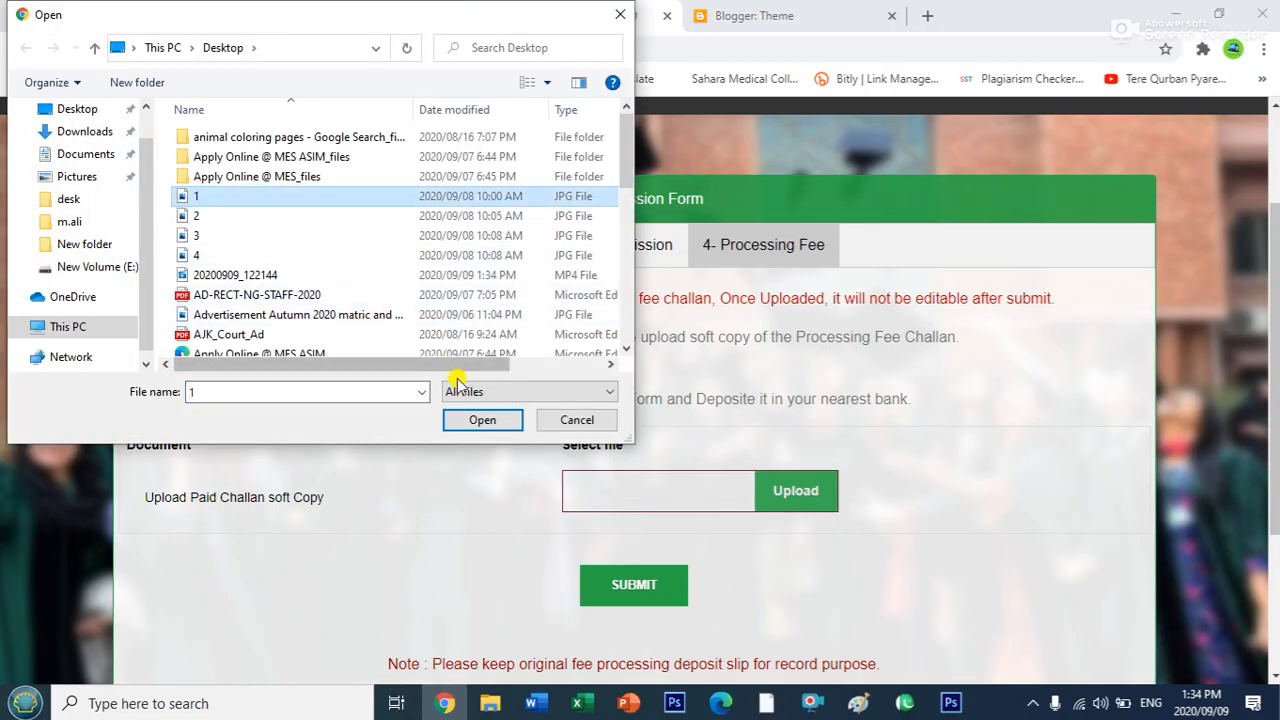
{"action": "left_click", "coordinate": [478, 418]}
{"action": "left_click", "coordinate": [640, 585]}
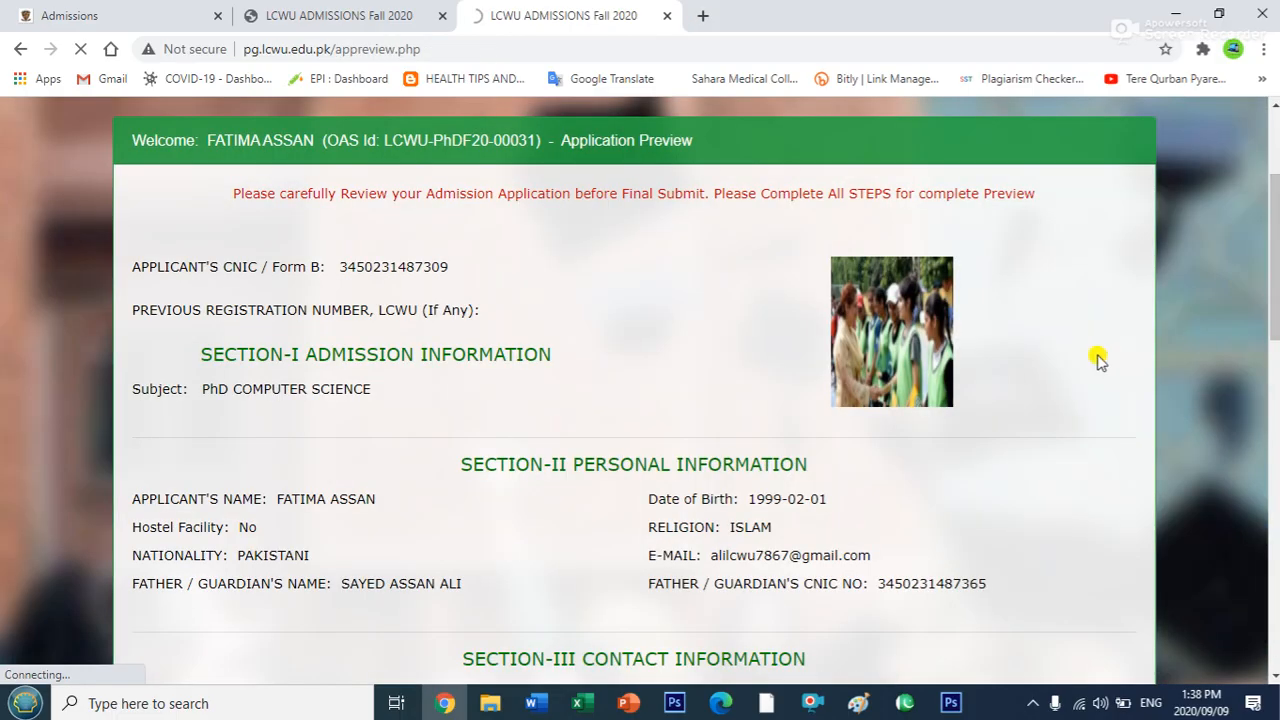
Review the application preview and return to the dashboard to check each step's completion status
{"action": "left_click_drag", "start_coordinate": [1276, 307], "coordinate": [1270, 632]}
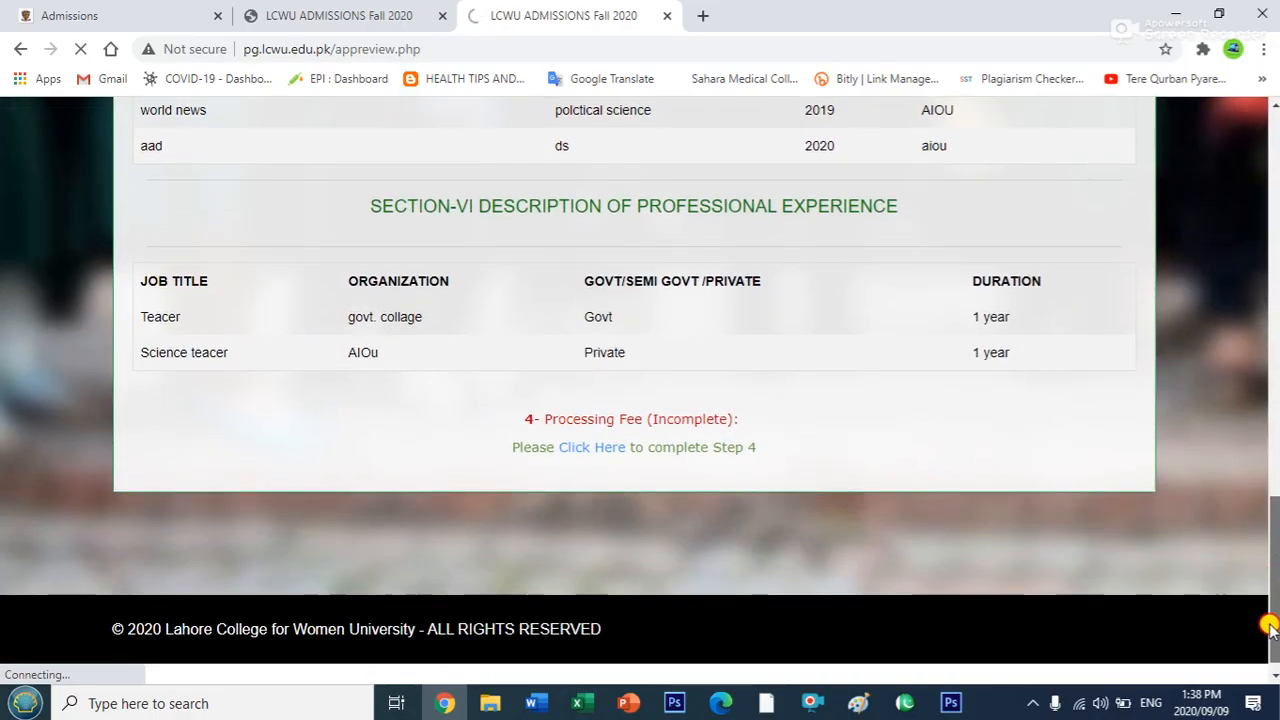
{"action": "left_click", "coordinate": [593, 452]}
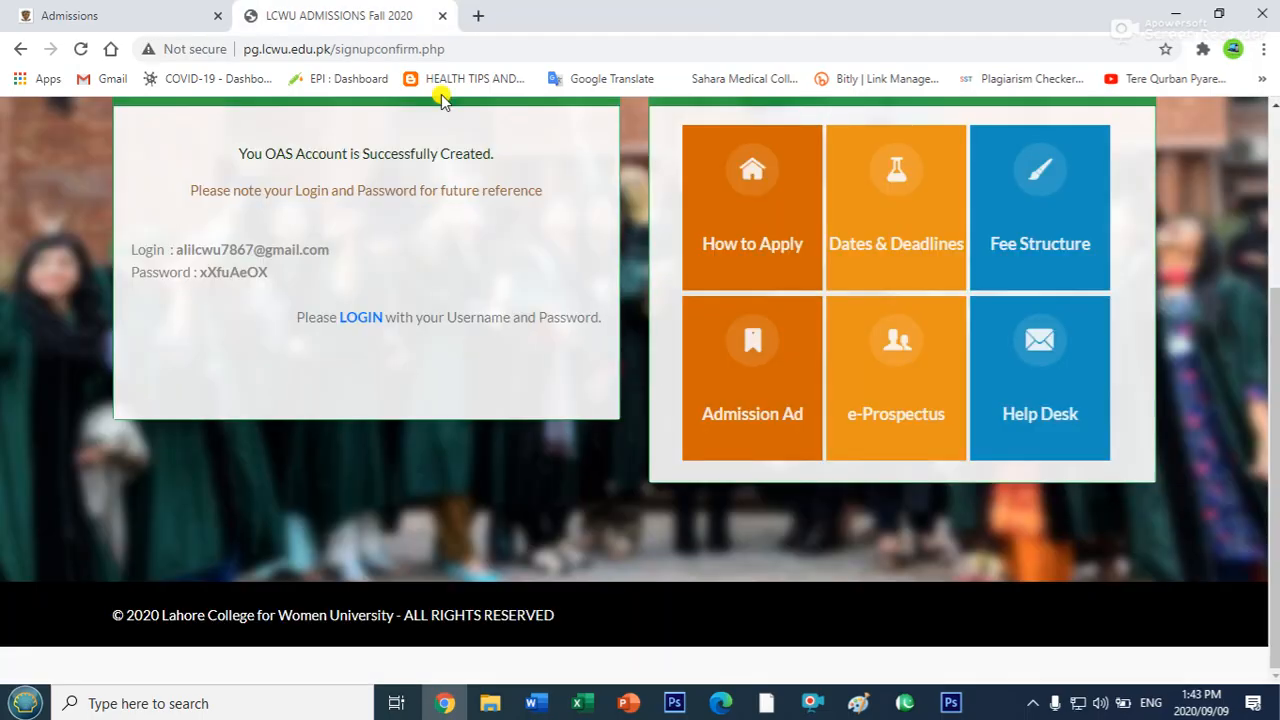
{"action": "left_click", "coordinate": [361, 317]}
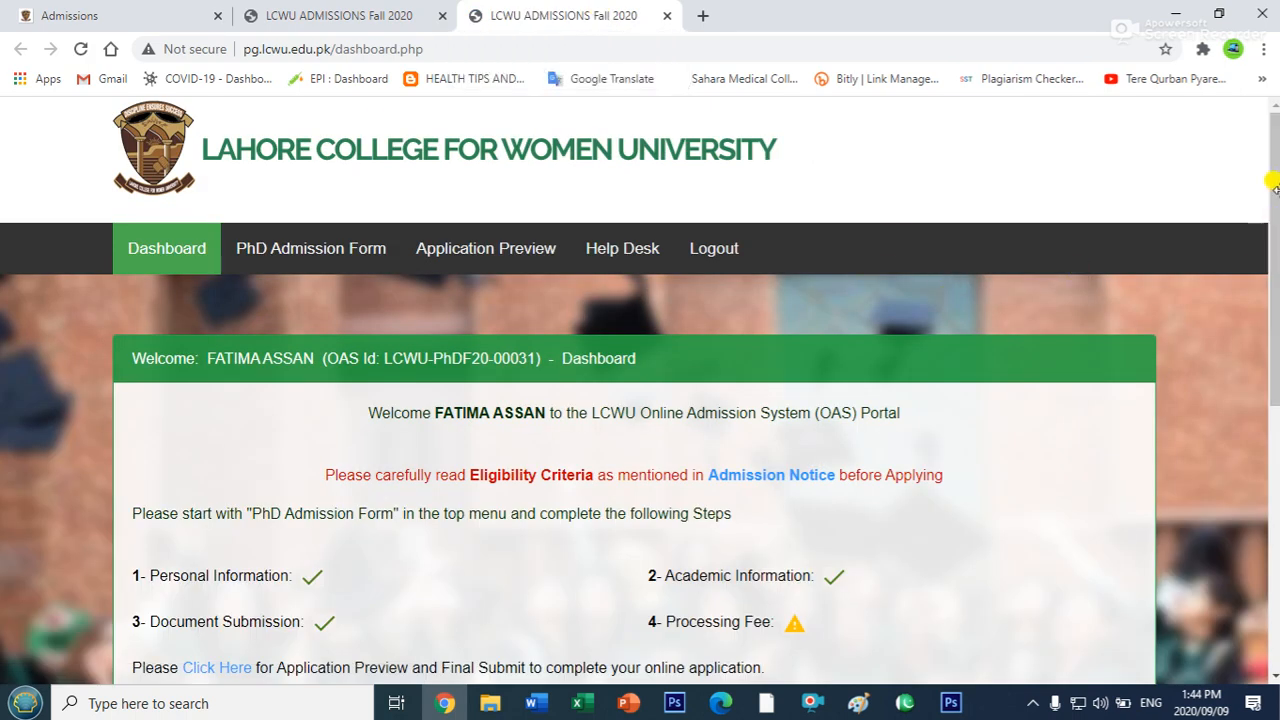
{"action": "left_click_drag", "start_coordinate": [1272, 183], "coordinate": [1272, 330]}
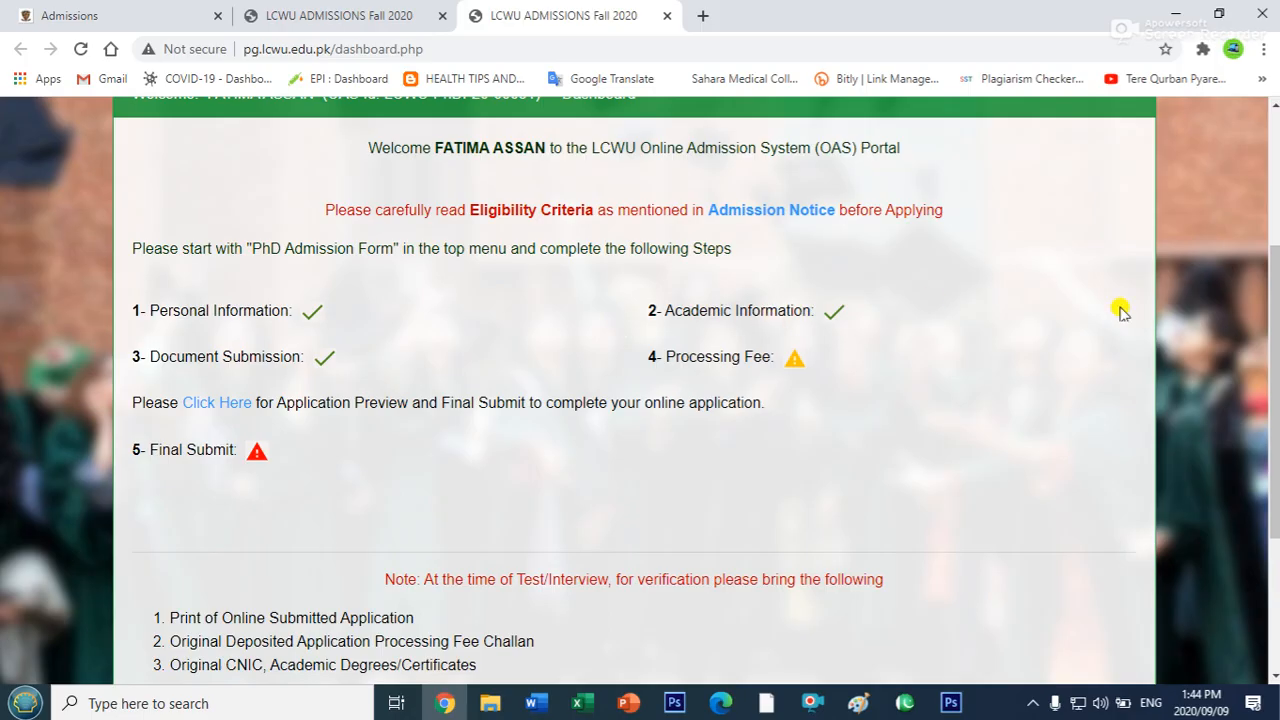
{"action": "left_click_drag", "start_coordinate": [1276, 348], "coordinate": [1249, 304]}
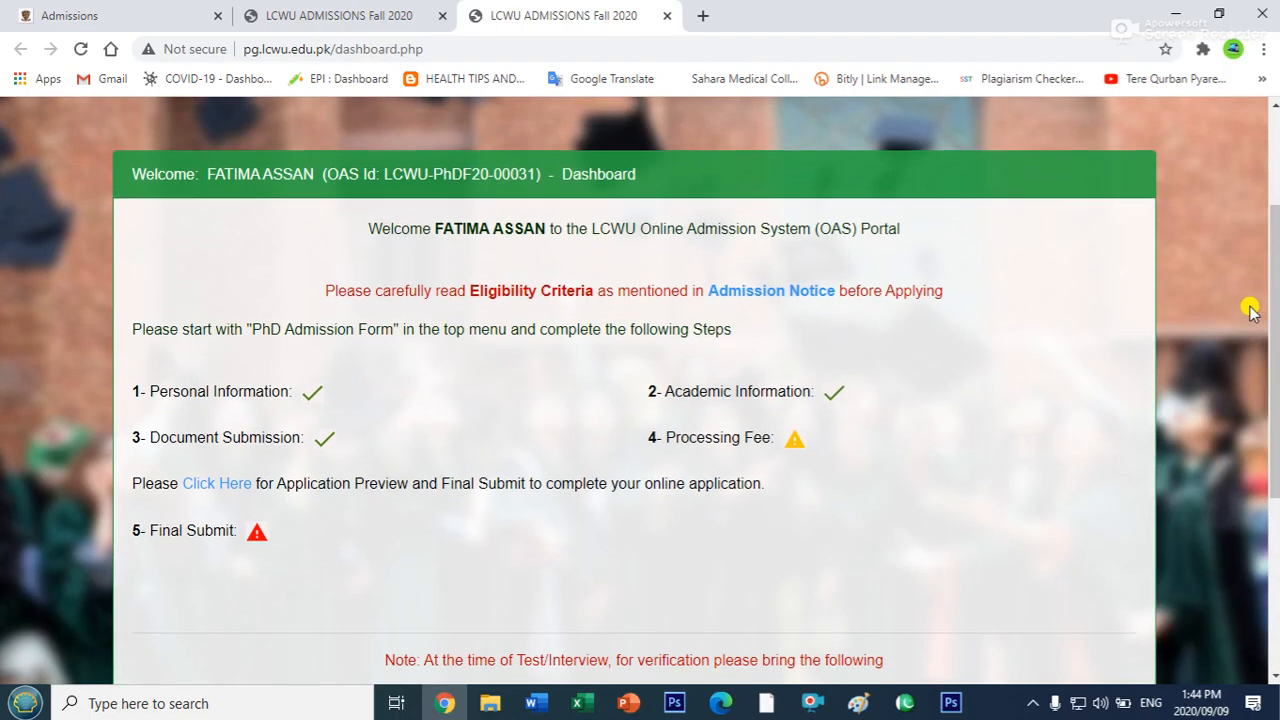
Open the application preview and follow its link back to the PhD admission form
{"action": "left_click", "coordinate": [229, 486]}
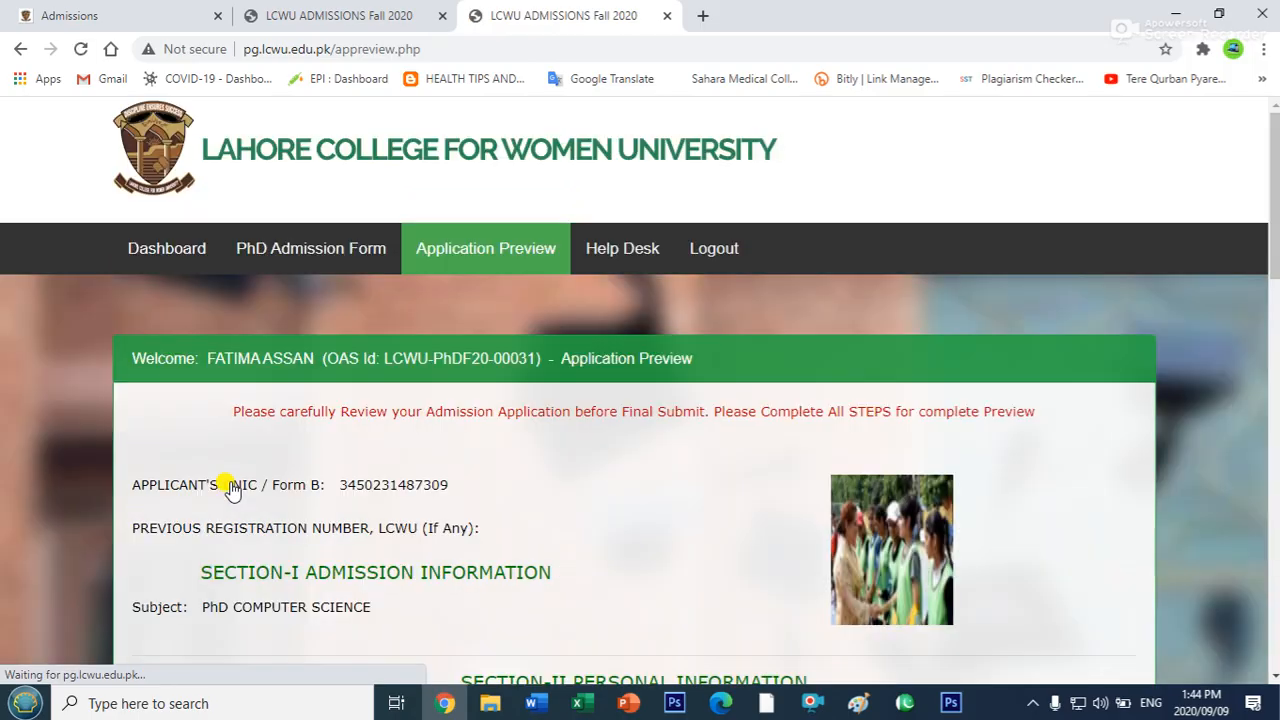
{"action": "left_click_drag", "start_coordinate": [1272, 278], "coordinate": [1270, 627]}
{"action": "left_click", "coordinate": [590, 553]}
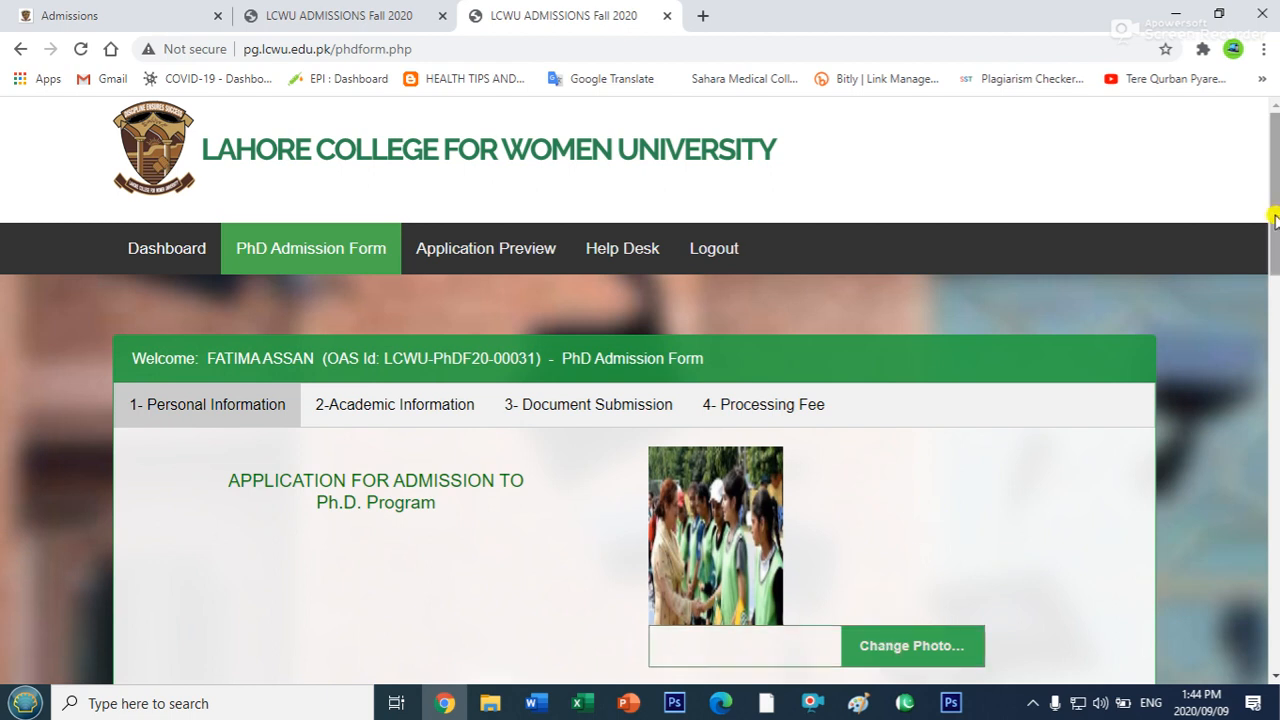
Change the applicant photo to 1.jpg from the Desktop and save the personal information
{"action": "scroll", "coordinate": [1275, 220], "scroll_direction": "down", "scroll_amount": 2}
{"action": "left_click", "coordinate": [912, 455]}
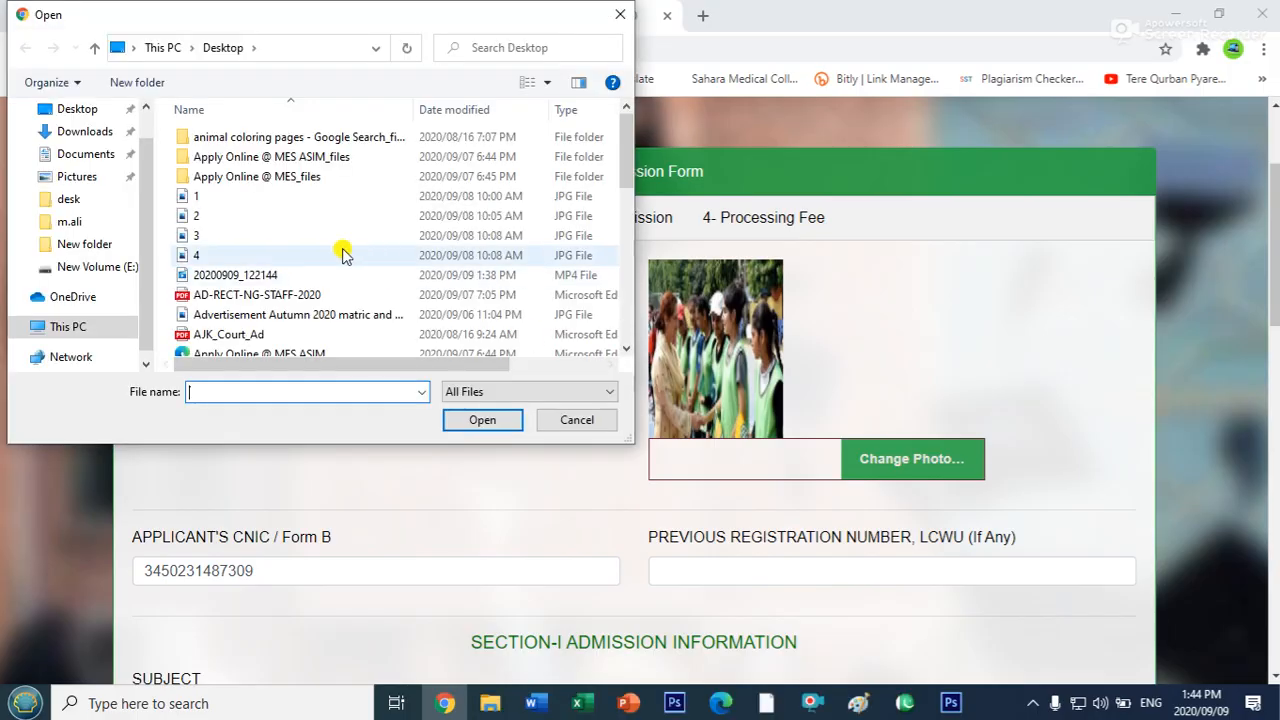
{"action": "left_click", "coordinate": [229, 195]}
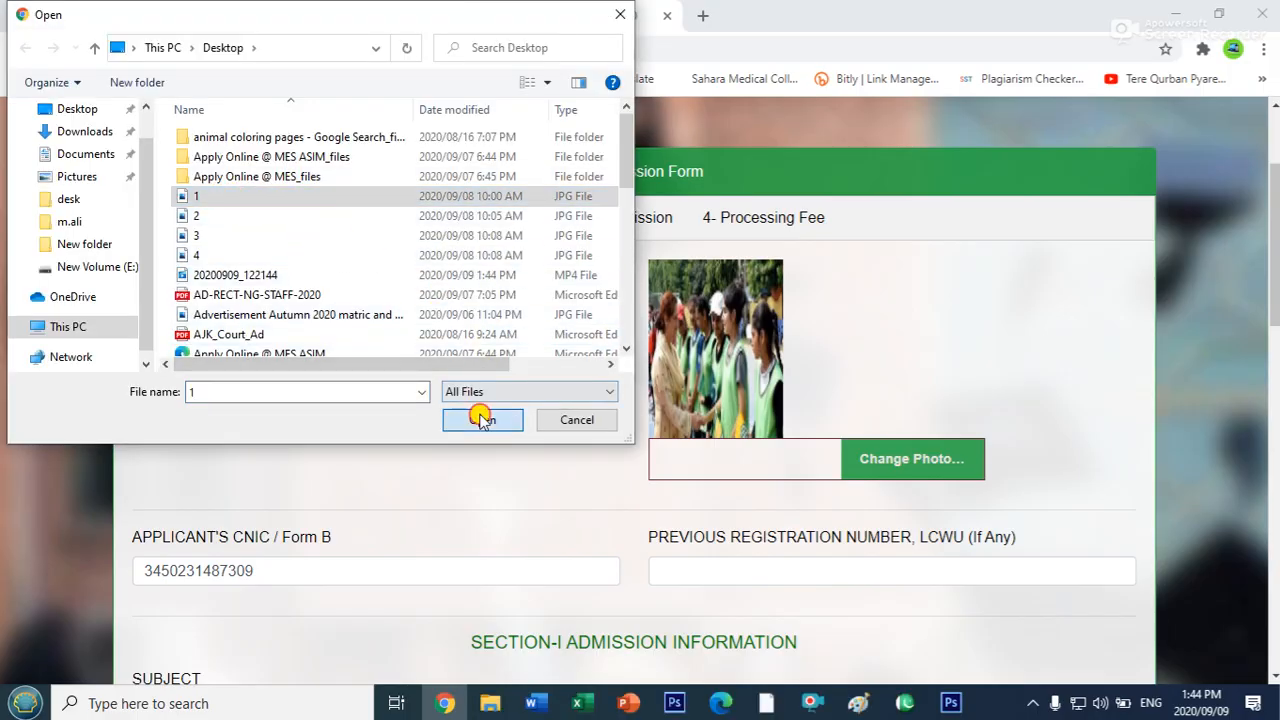
{"action": "left_click", "coordinate": [481, 419]}
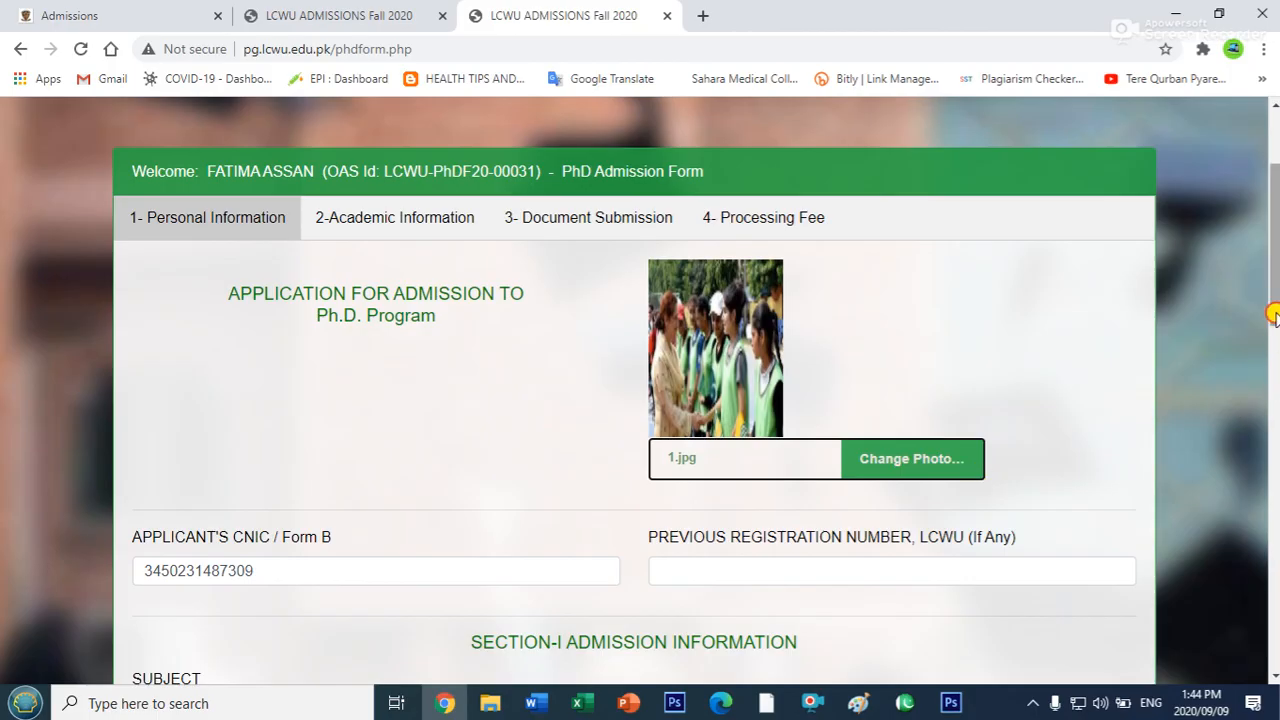
{"action": "left_click_drag", "start_coordinate": [1274, 316], "coordinate": [1275, 393]}
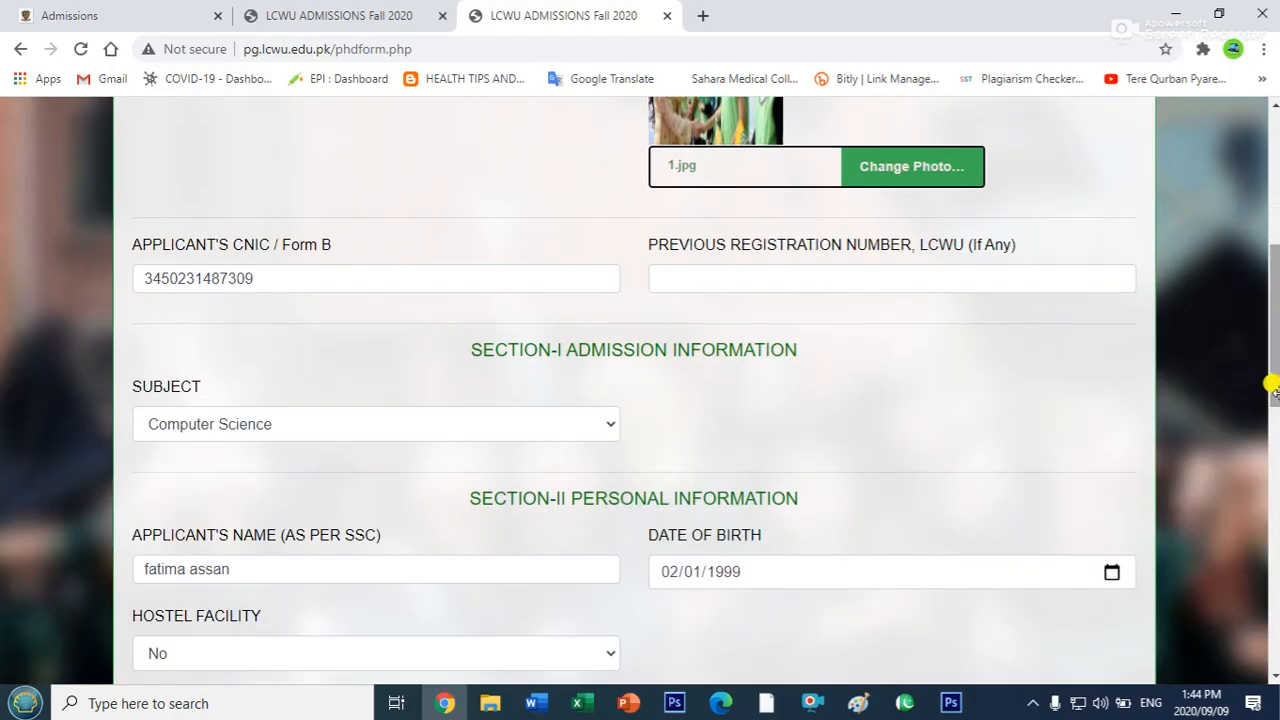
{"action": "left_click_drag", "start_coordinate": [1276, 383], "coordinate": [1276, 639]}
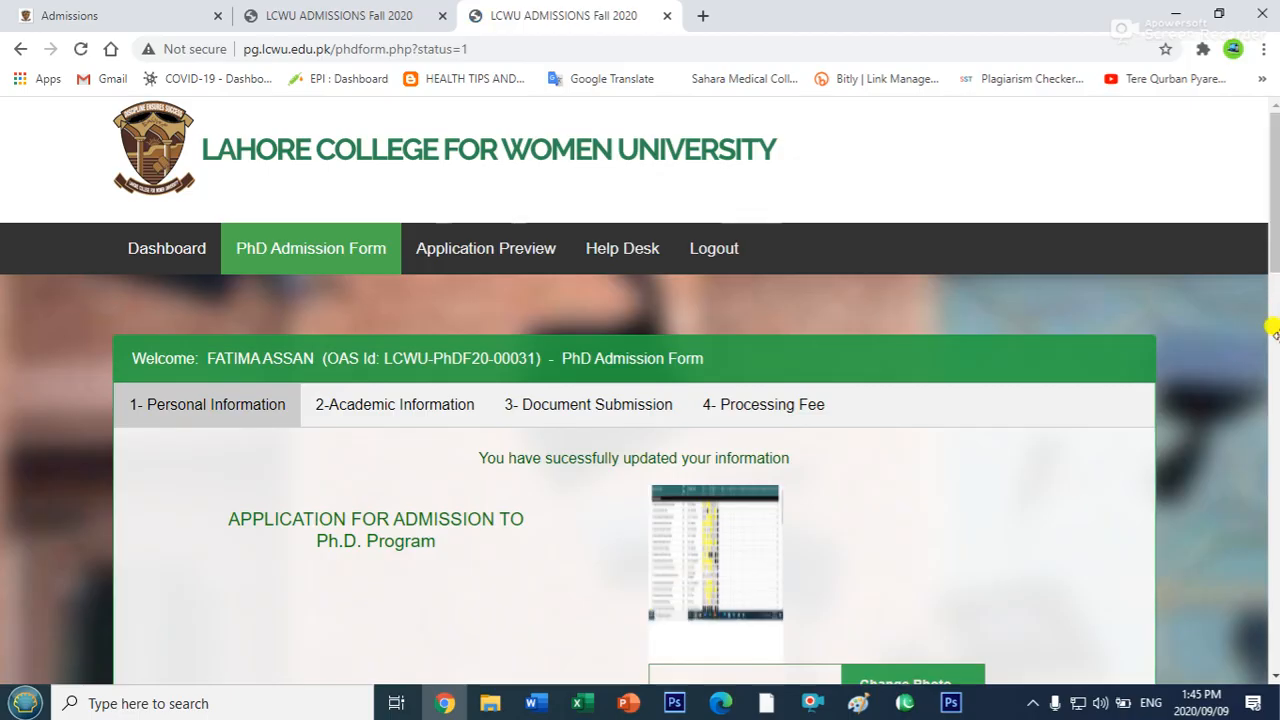
Review the Academic Information, Document Submission and Processing Fee tabs, then return to the dashboard
{"action": "scroll", "coordinate": [1274, 310], "scroll_direction": "down", "scroll_amount": 2}
{"action": "left_click_drag", "start_coordinate": [1274, 322], "coordinate": [1218, 289]}
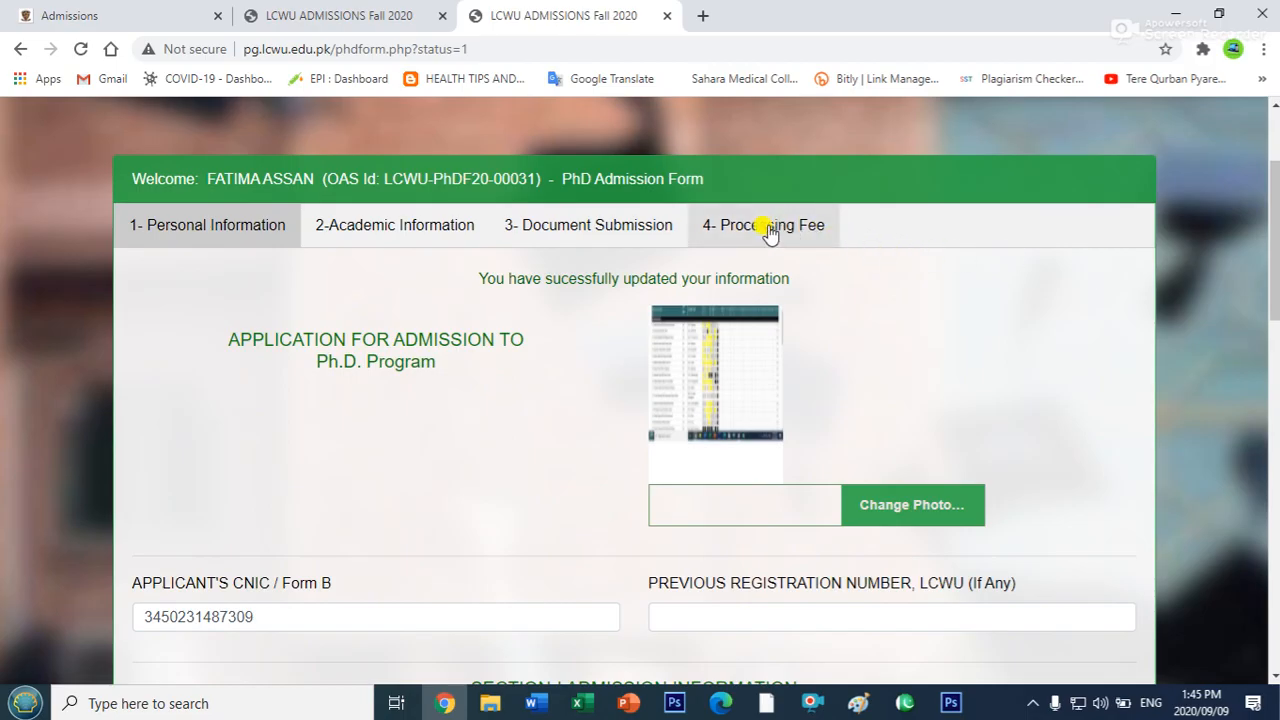
{"action": "left_click", "coordinate": [410, 233]}
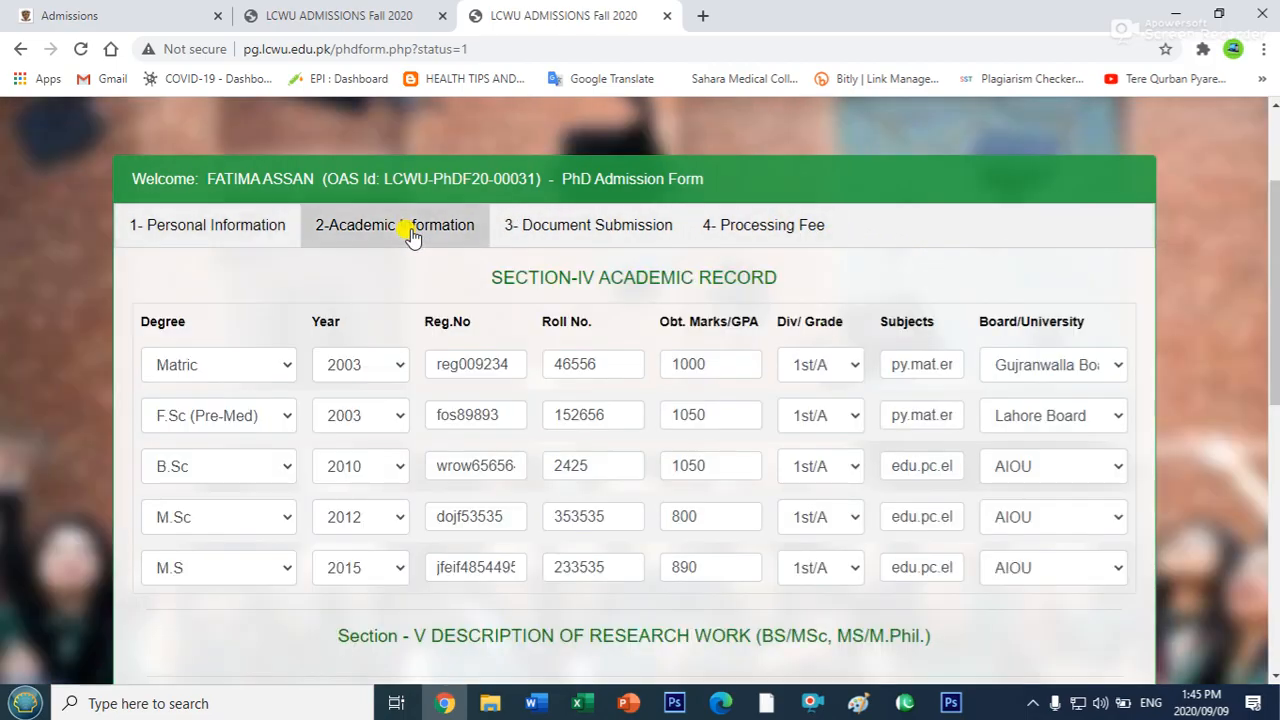
{"action": "left_click", "coordinate": [555, 229]}
{"action": "left_click", "coordinate": [730, 230]}
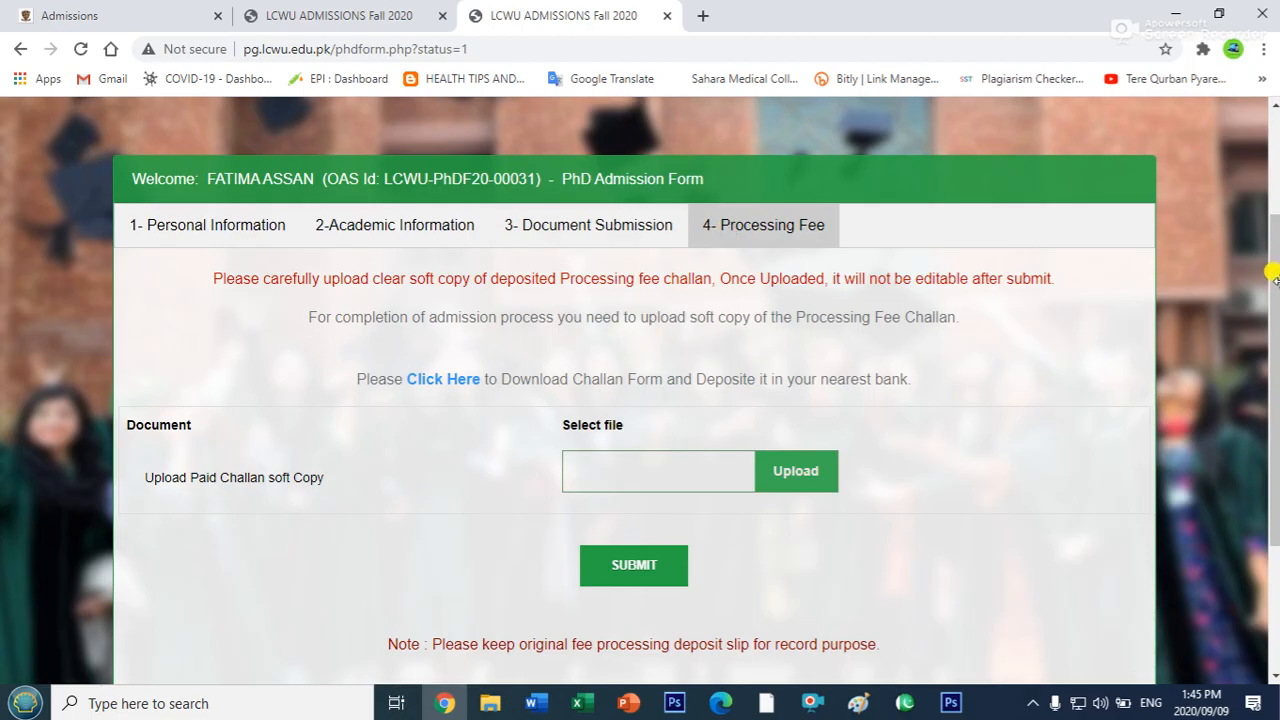
{"action": "left_click_drag", "start_coordinate": [1273, 292], "coordinate": [1274, 414]}
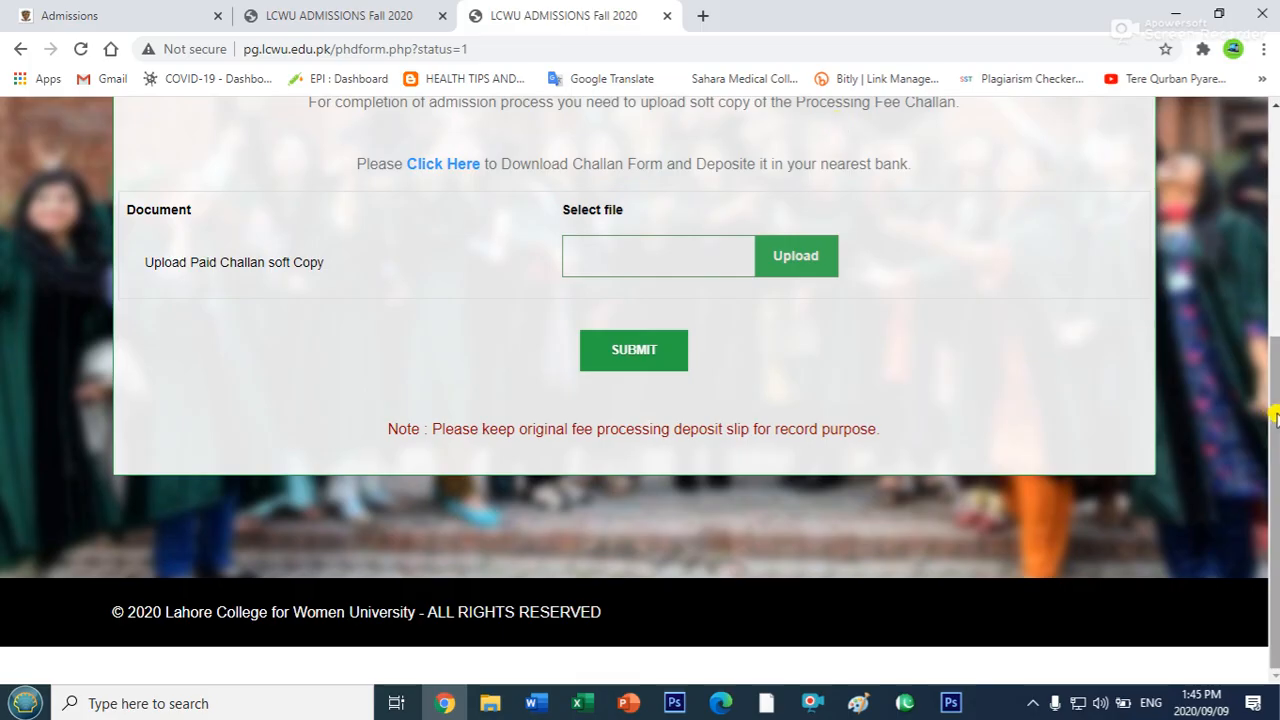
{"action": "left_click_drag", "start_coordinate": [1273, 415], "coordinate": [1218, 158]}
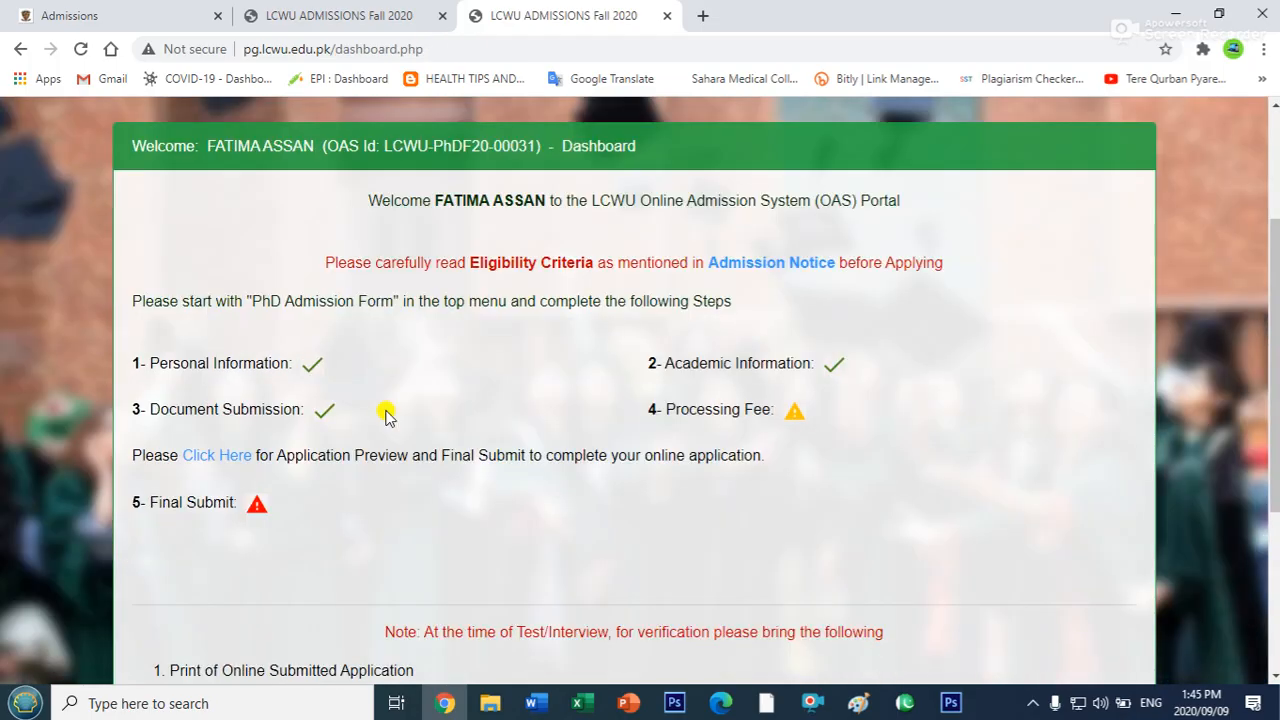
Open the application preview and follow the link to complete the Processing Fee step
{"action": "left_click", "coordinate": [210, 458]}
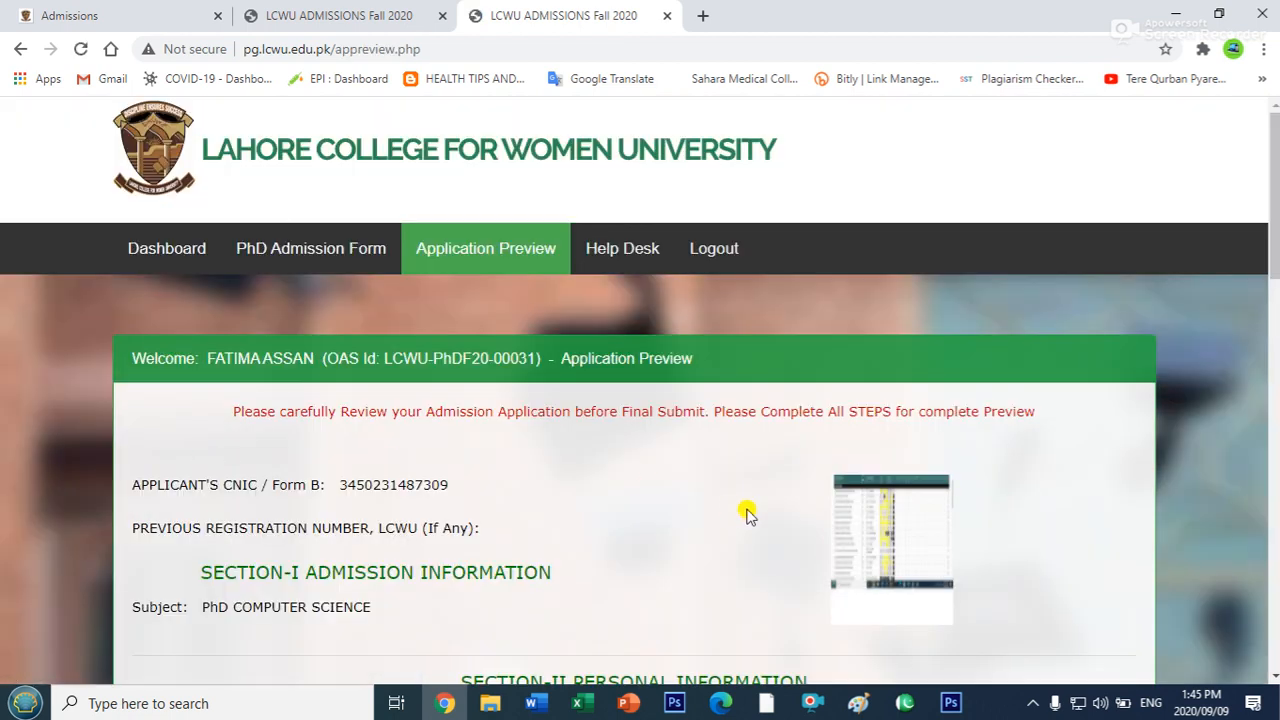
{"action": "left_click_drag", "start_coordinate": [1272, 250], "coordinate": [1263, 632]}
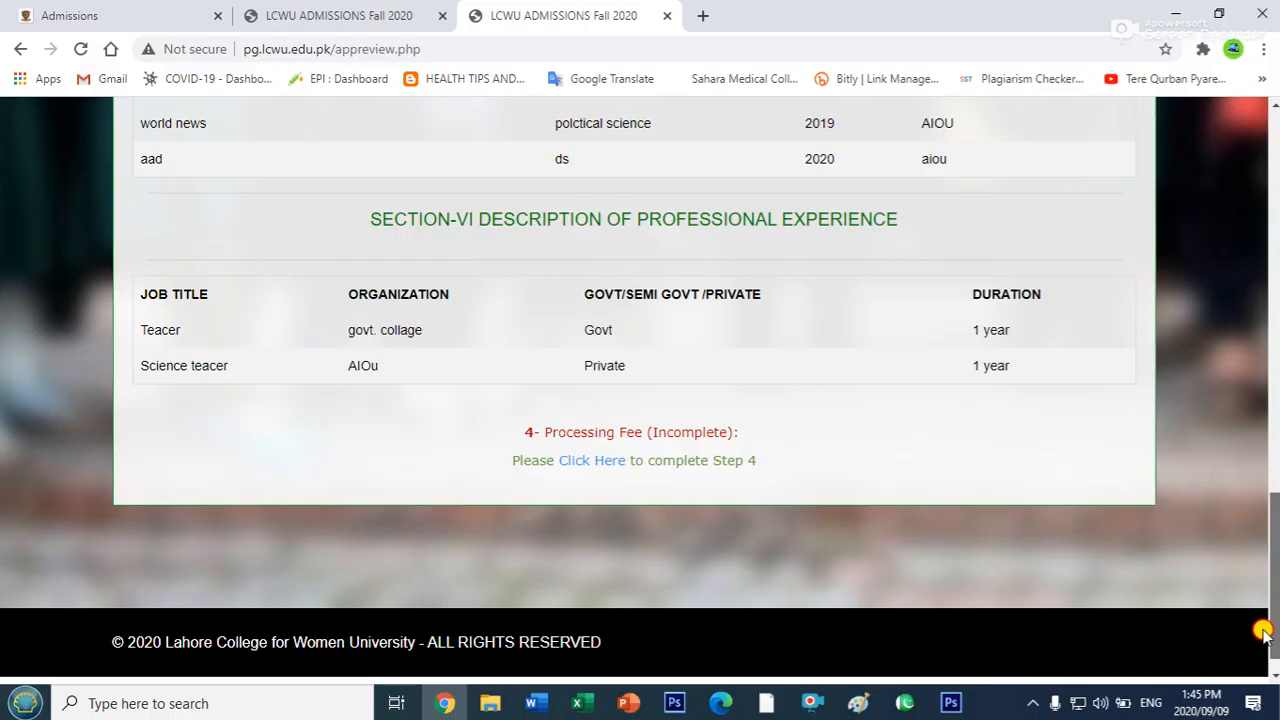
{"action": "left_click", "coordinate": [595, 460]}
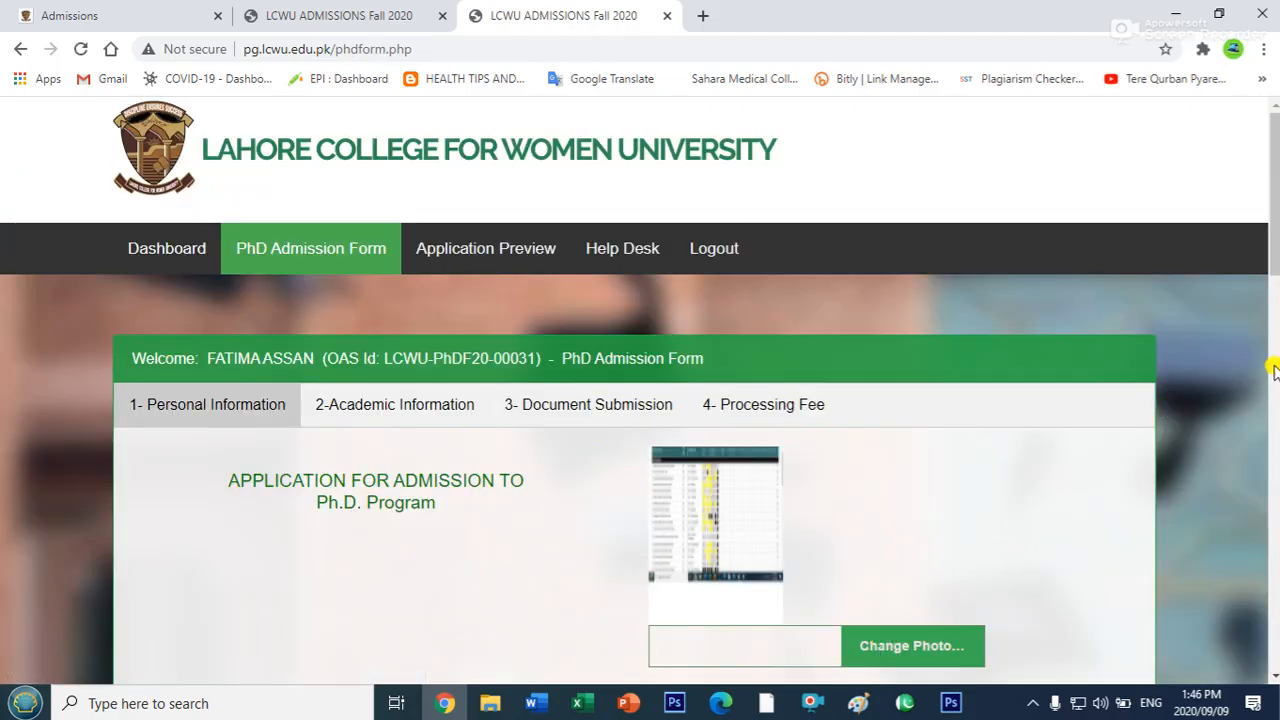
{"action": "scroll", "coordinate": [1272, 345], "scroll_direction": "down", "scroll_amount": 3}
{"action": "left_click_drag", "start_coordinate": [1272, 340], "coordinate": [1270, 413]}
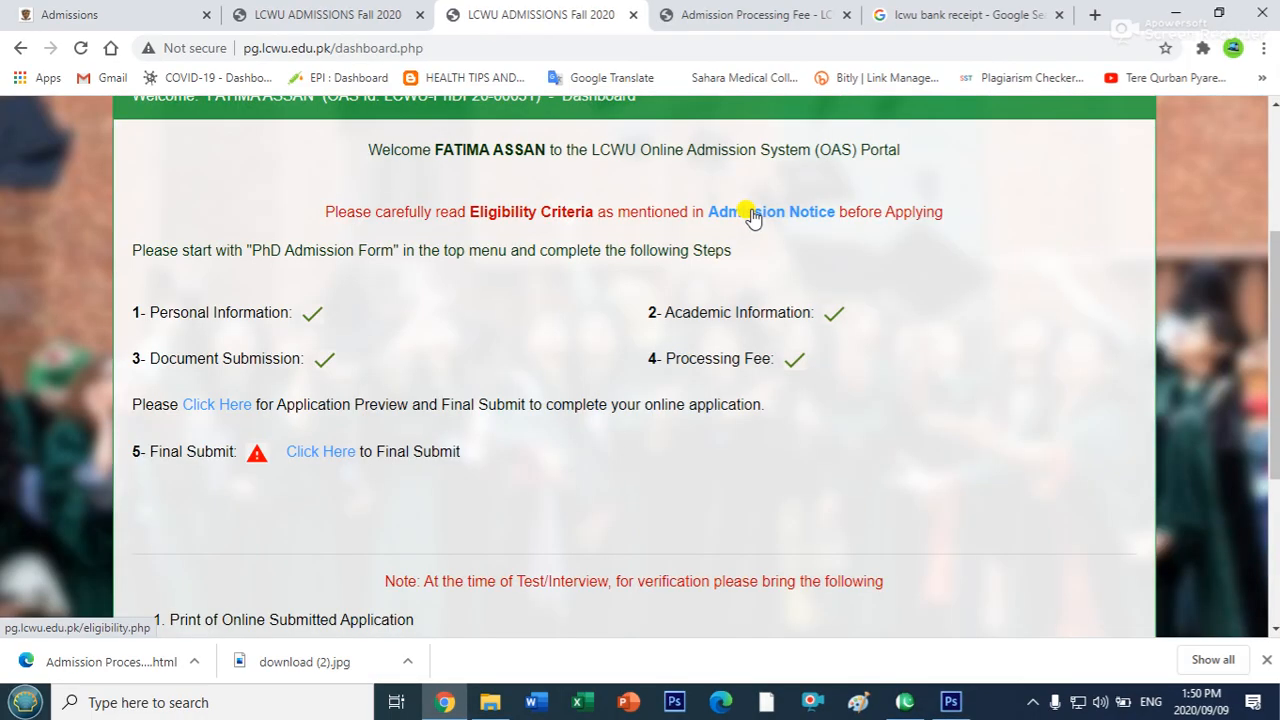
Open the final submit page, accept the listed terms and final-submit the application
{"action": "left_click", "coordinate": [308, 455]}
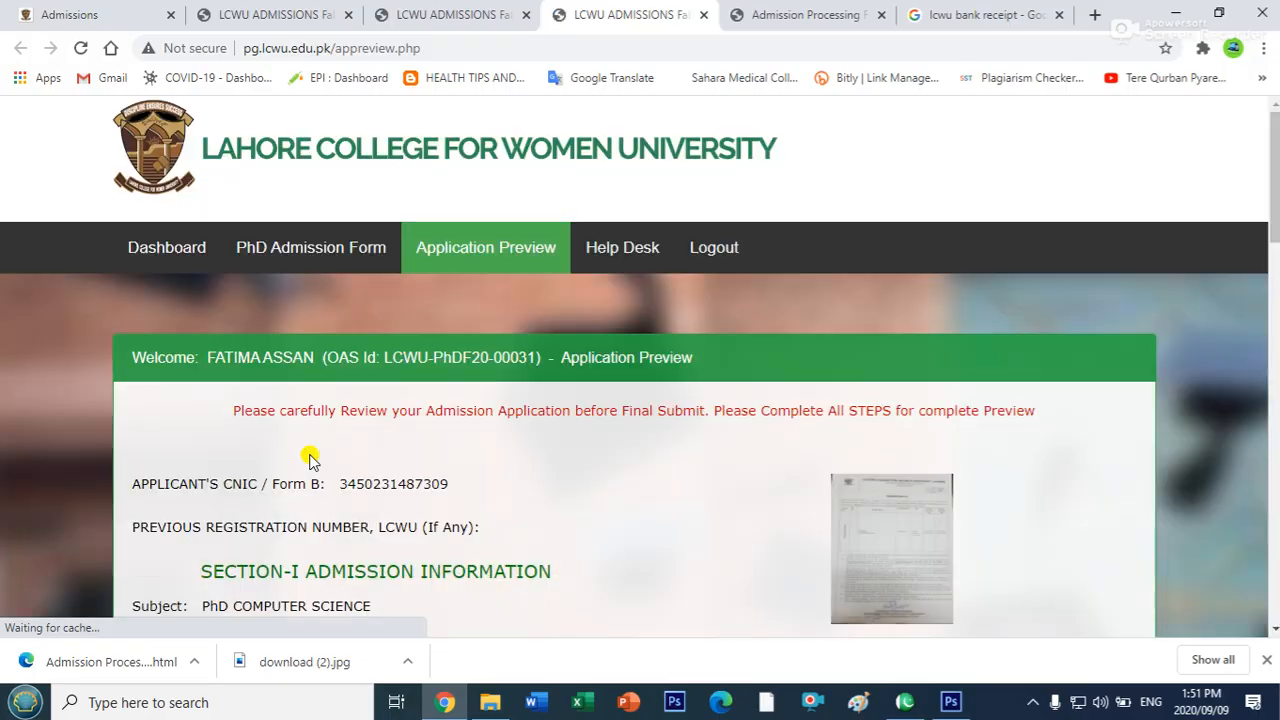
{"action": "left_click_drag", "start_coordinate": [1274, 238], "coordinate": [1272, 612]}
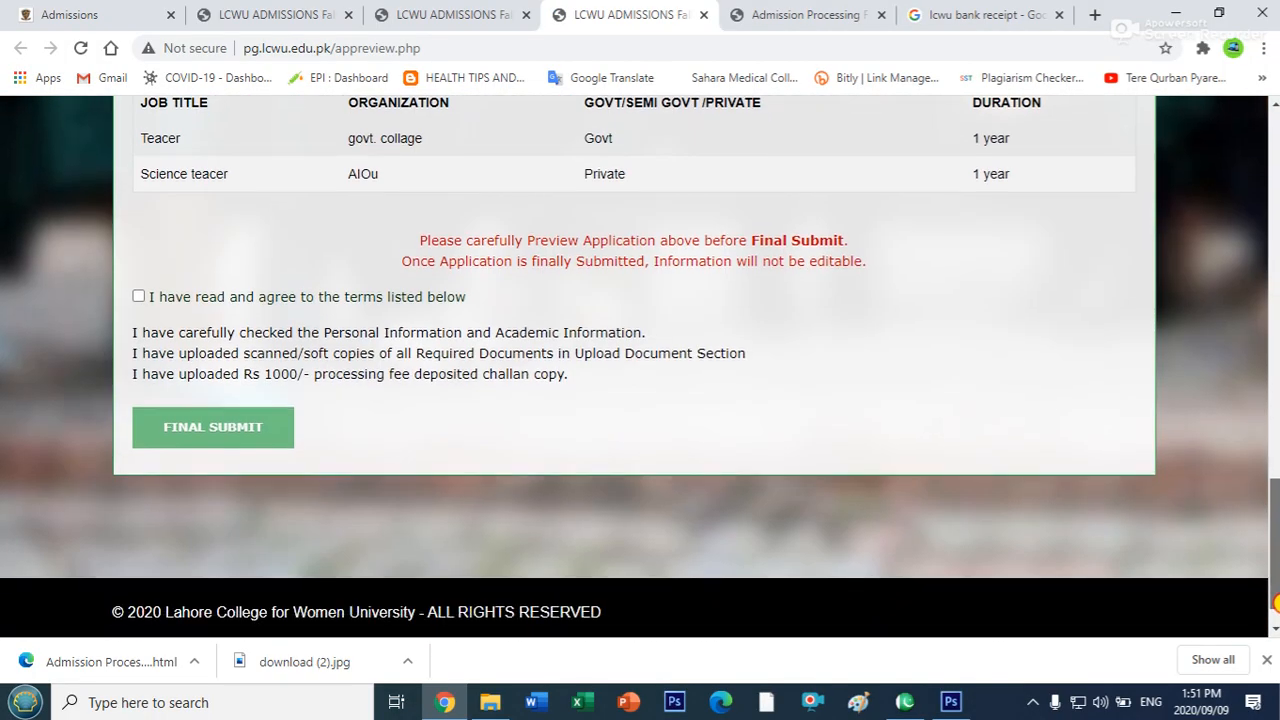
{"action": "left_click", "coordinate": [142, 298]}
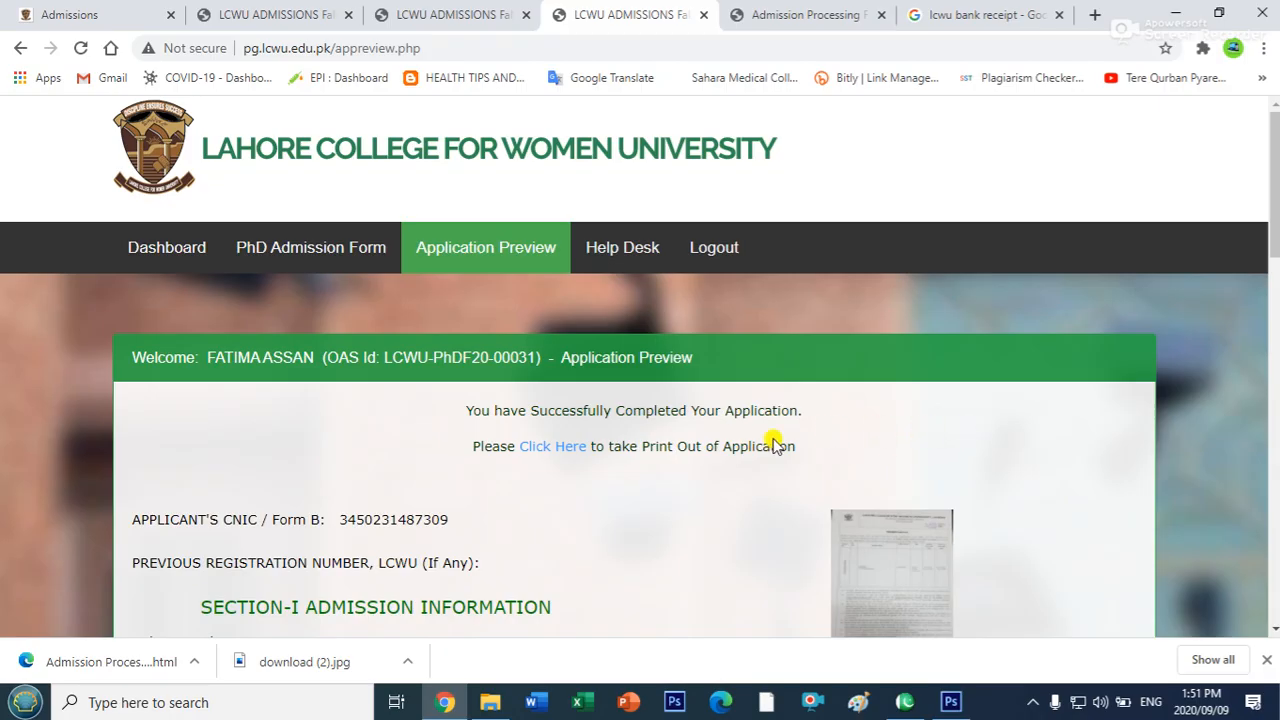
Open the printable version of the completed application and review it
{"action": "left_click", "coordinate": [572, 452]}
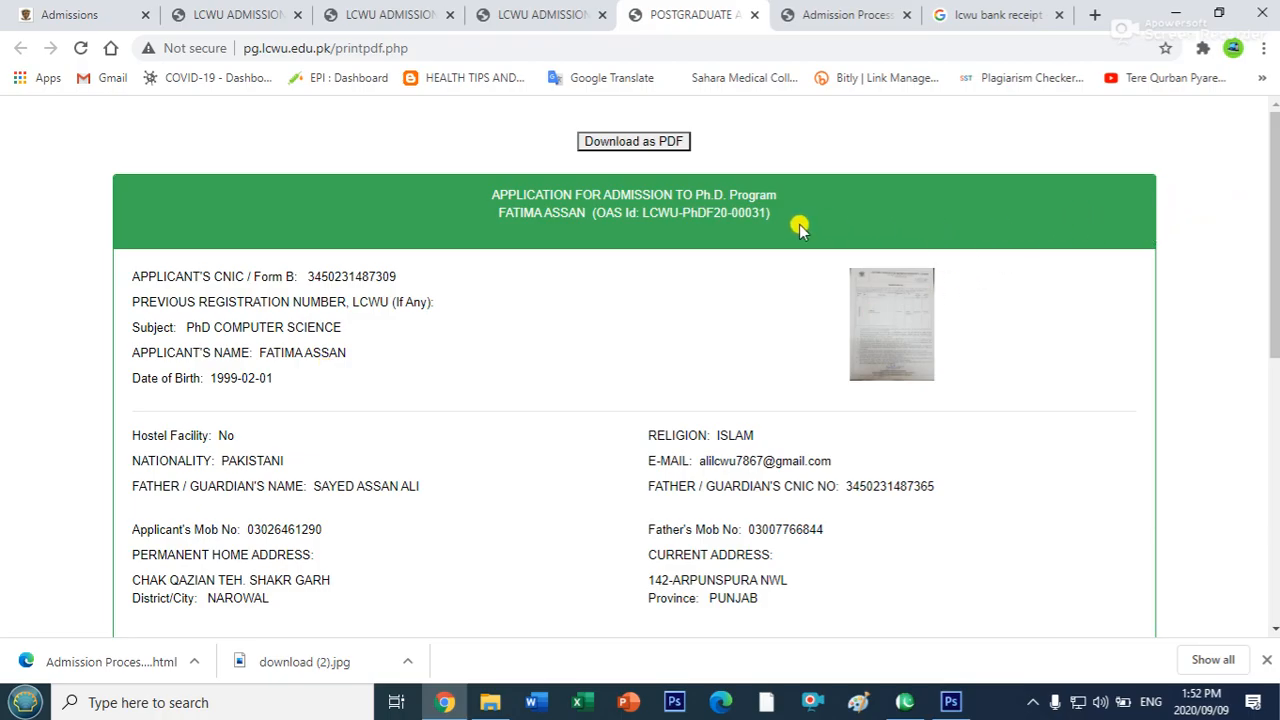
{"action": "left_click_drag", "start_coordinate": [788, 215], "coordinate": [493, 211]}
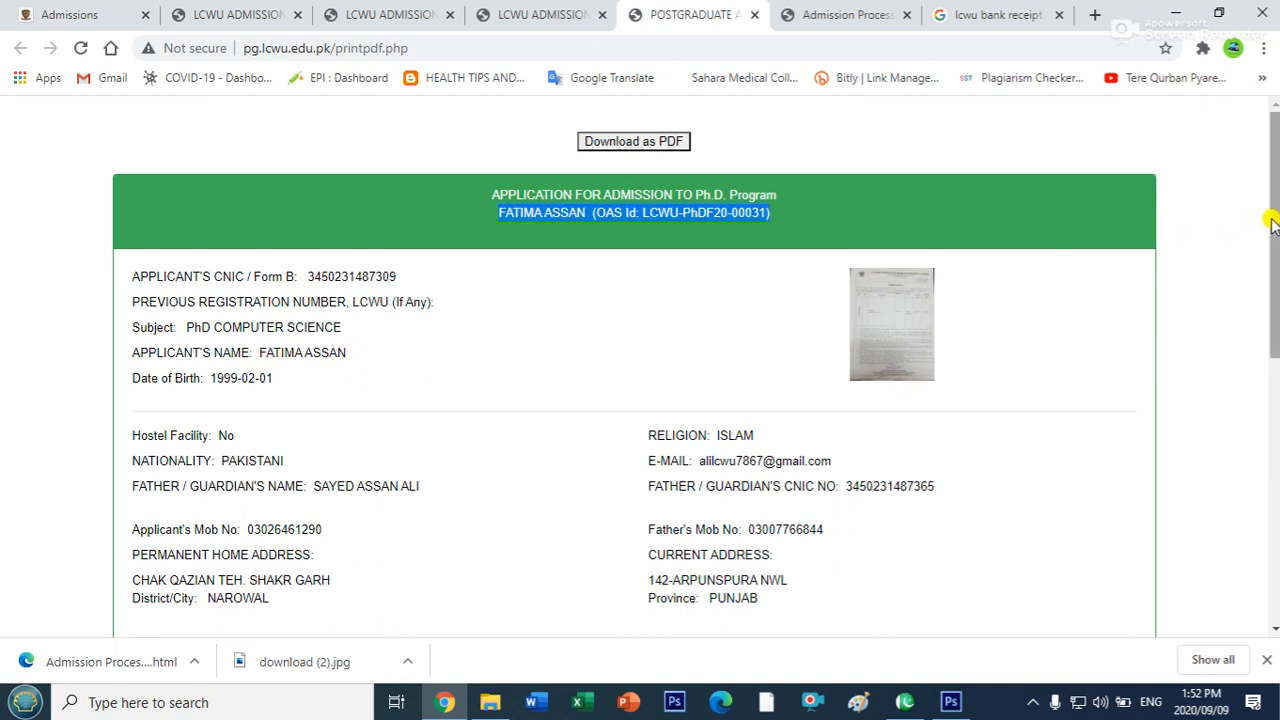
{"action": "mouse_move", "coordinate": [1270, 218]}
{"action": "left_mouse_down"}
{"action": "mouse_move", "coordinate": [1276, 572]}
{"action": "mouse_move", "coordinate": [1249, 137]}
{"action": "left_mouse_up"}
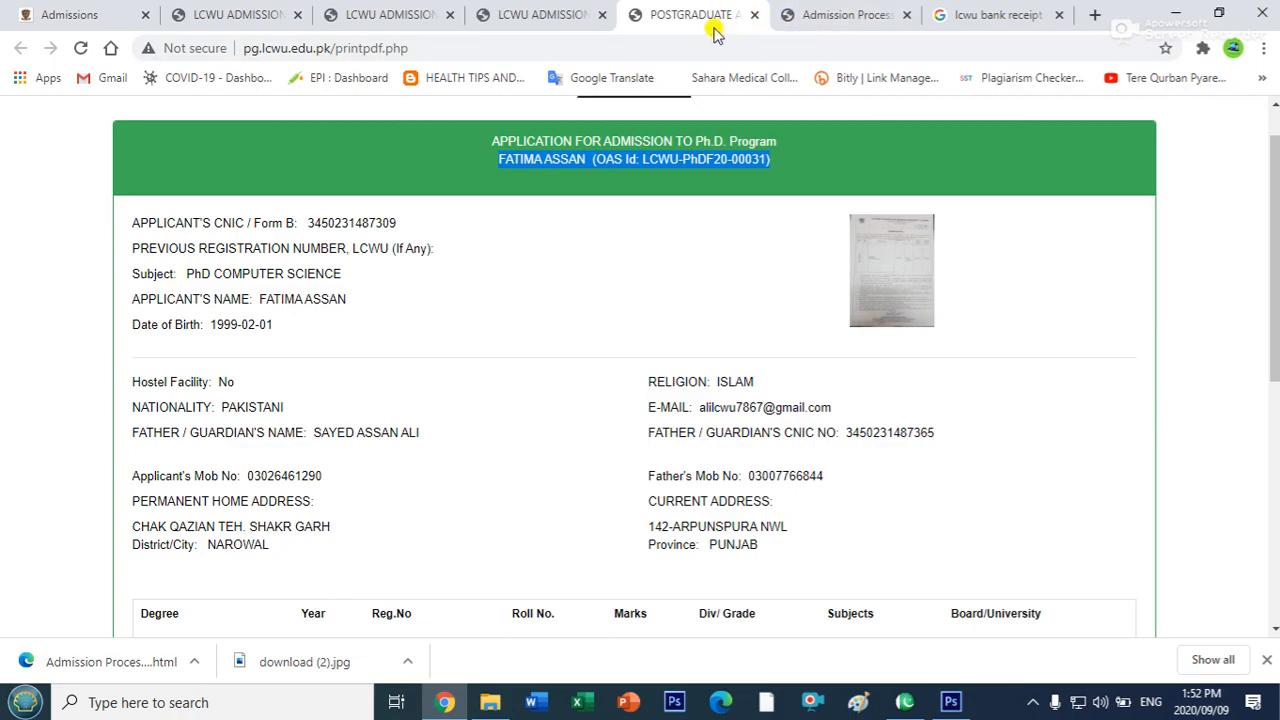
Switch back through the open admission tabs and open the e-Prospectus page
{"action": "left_click", "coordinate": [558, 28]}
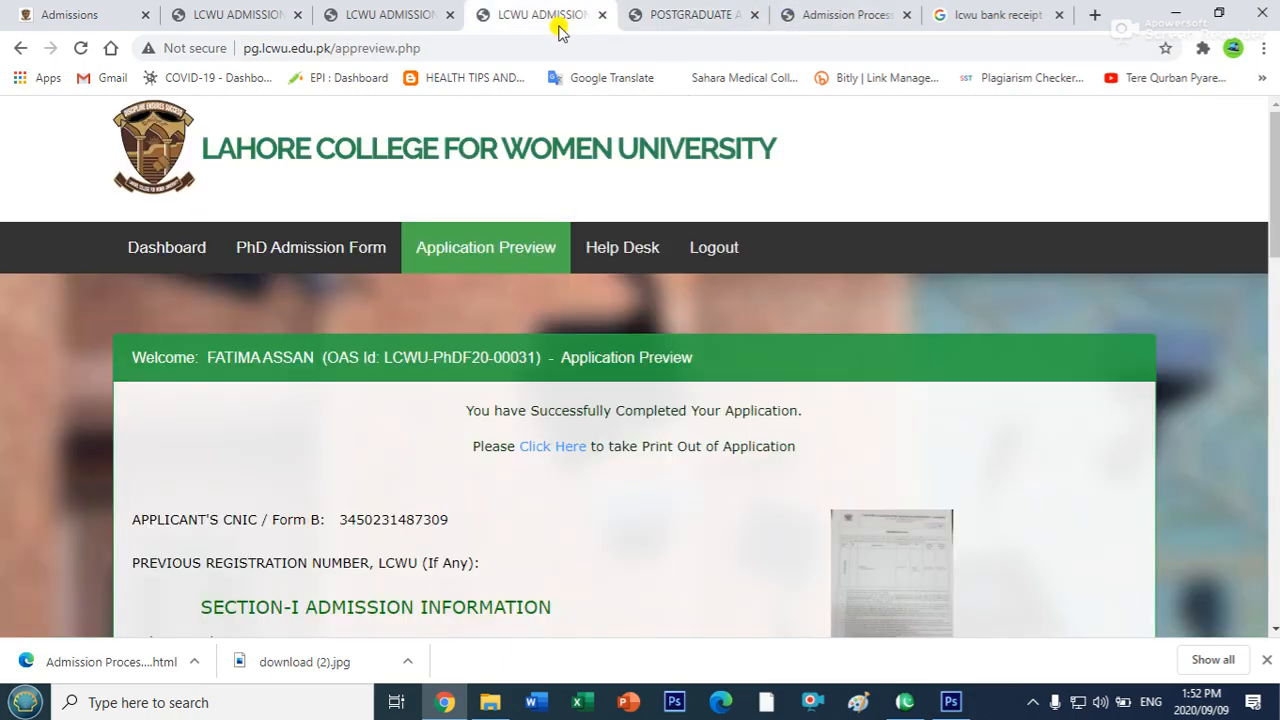
{"action": "left_click", "coordinate": [411, 28]}
{"action": "left_click", "coordinate": [237, 14]}
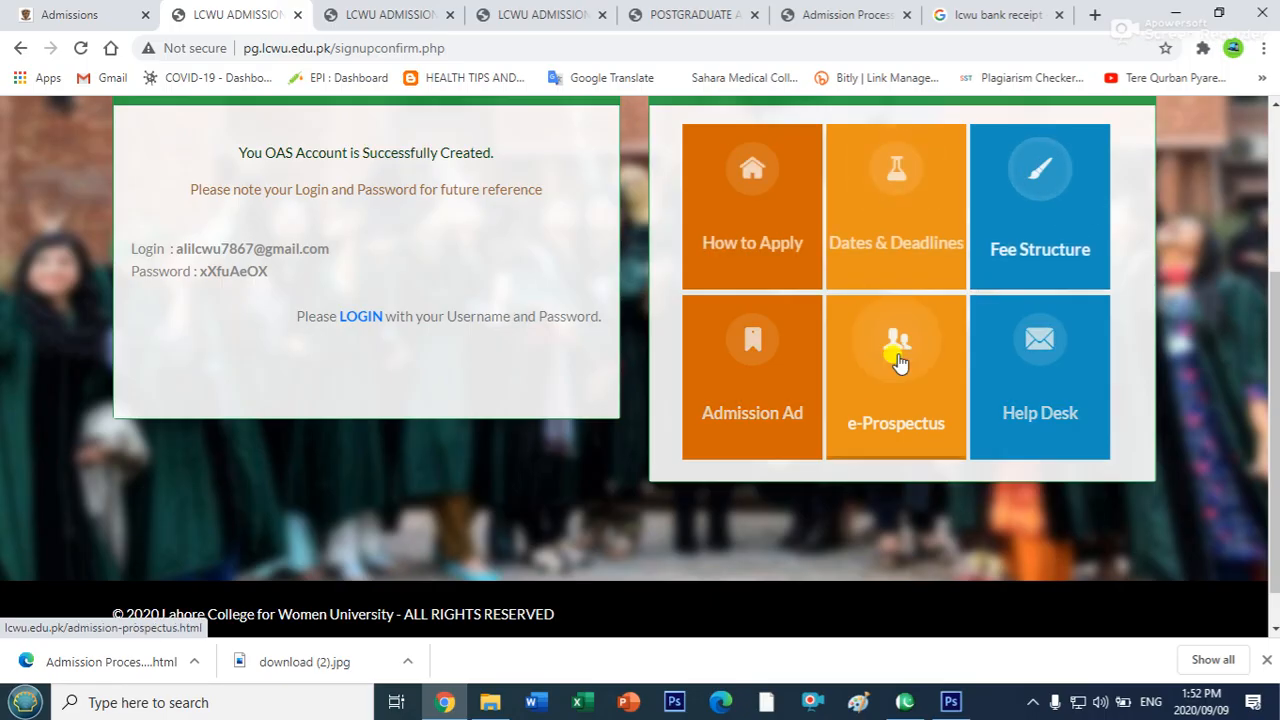
{"action": "left_click", "coordinate": [898, 354]}
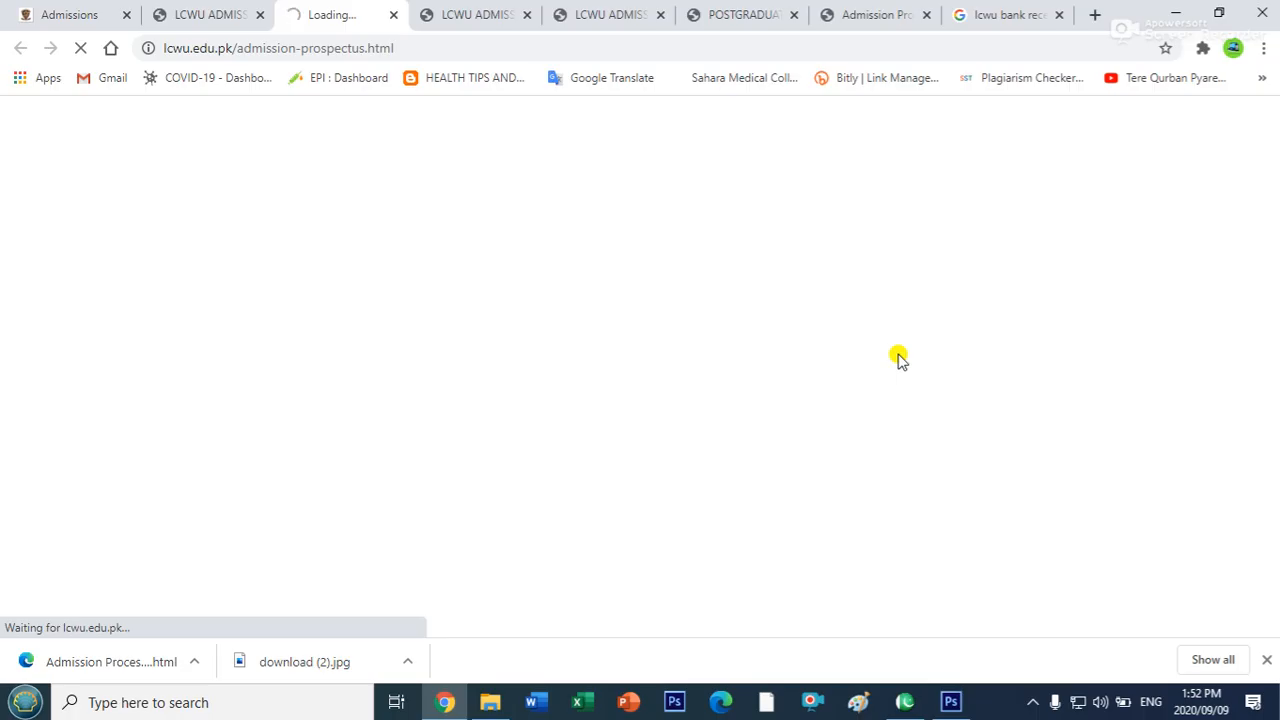